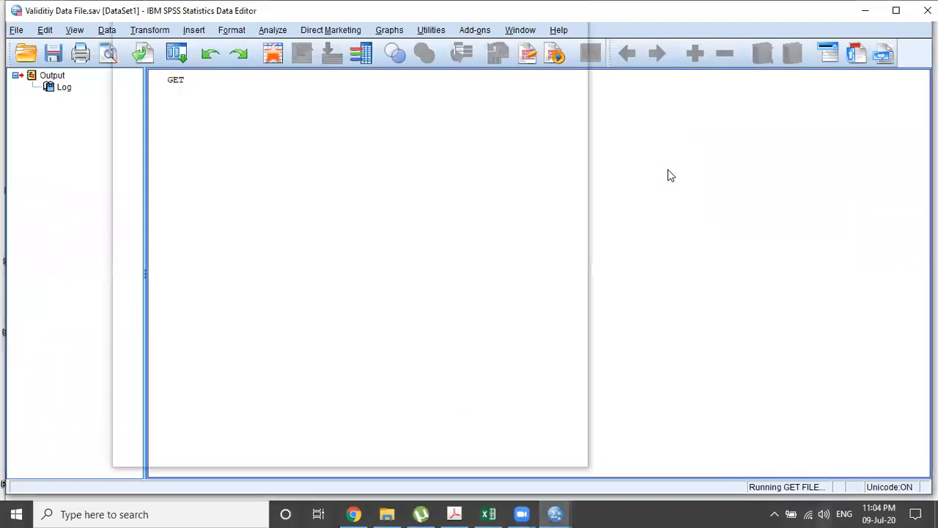
Step: Widen the Name column in the variable definitions to fit the full variable names, and return to the data values
click(98, 470)
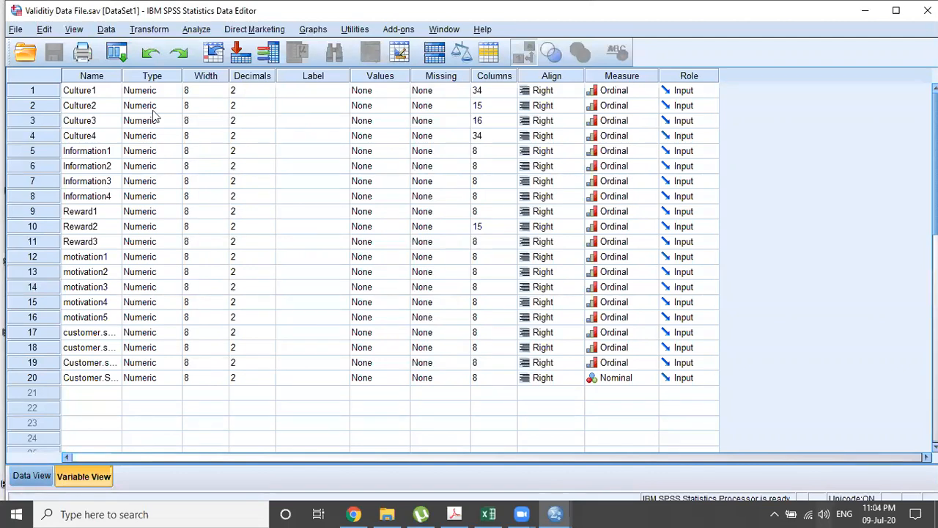
drag(162, 79, 163, 79)
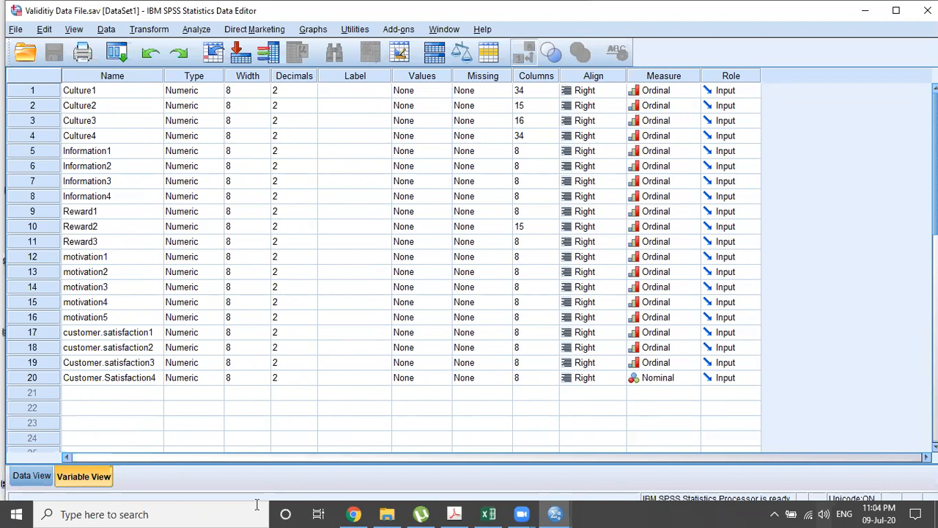
click(35, 475)
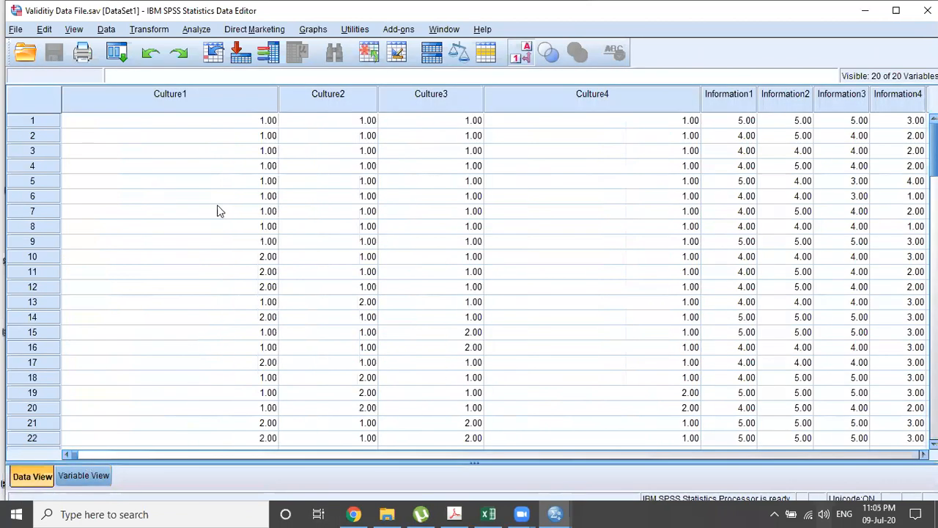
click(279, 98)
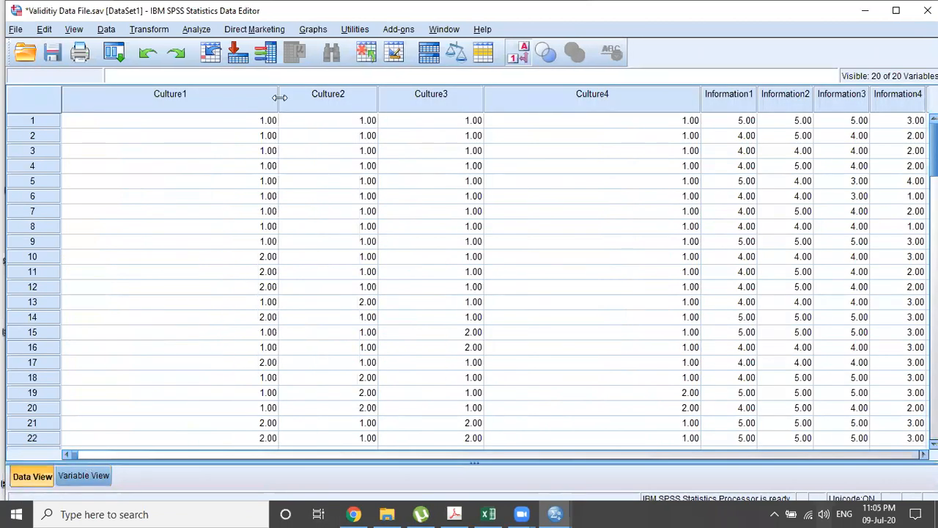
Step: Run a reliability analysis with the Alpha model on the items Culture1 to Culture4
click(196, 29)
mouse_move(342, 252)
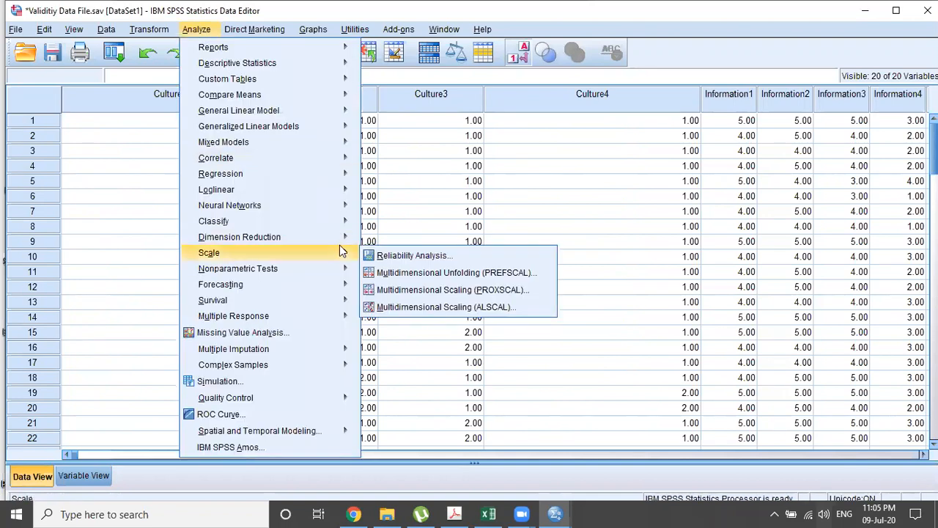
click(392, 254)
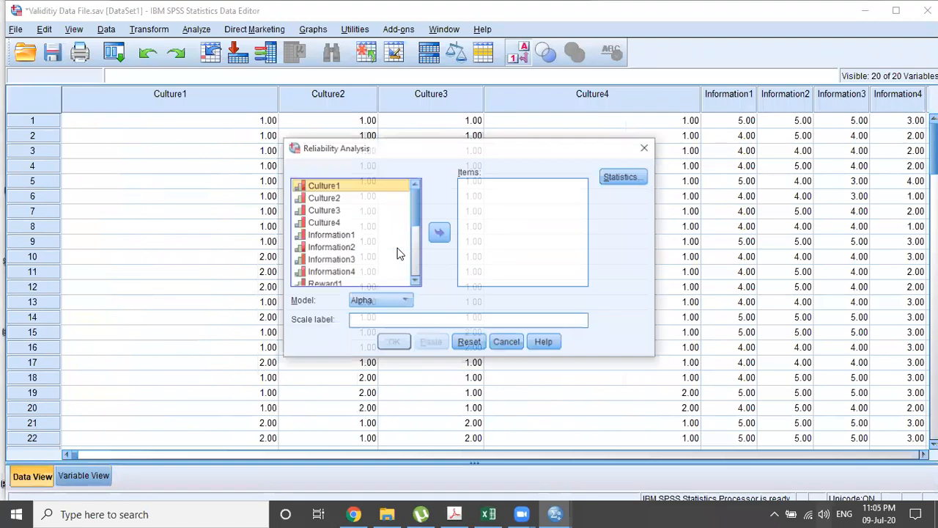
drag(504, 146, 326, 113)
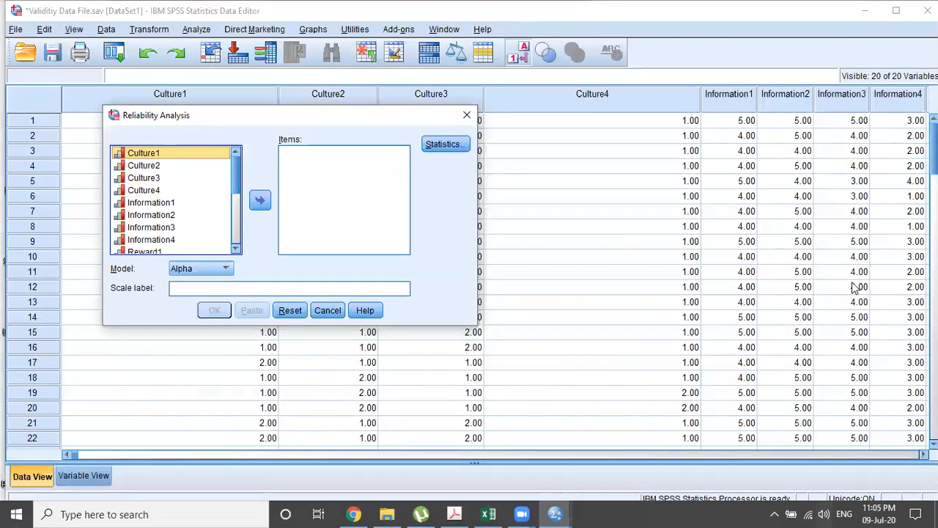
shift+click(156, 191)
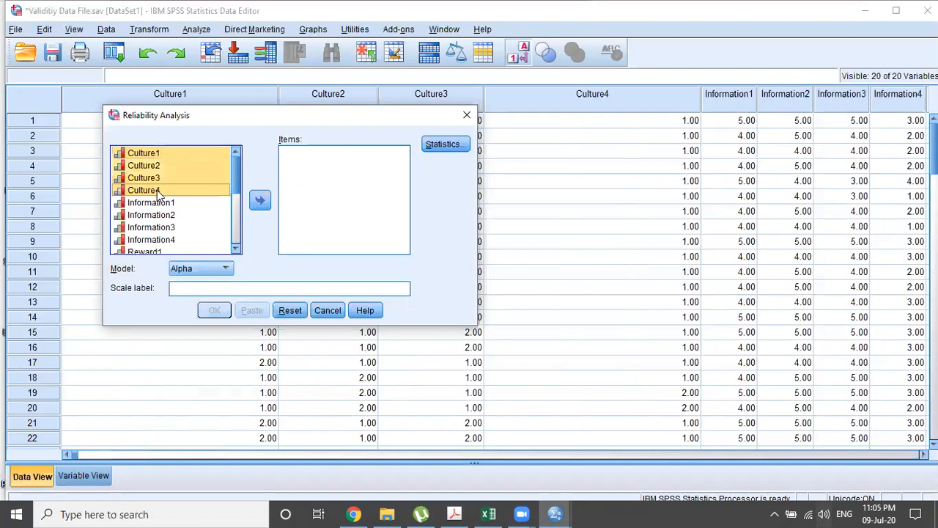
click(261, 200)
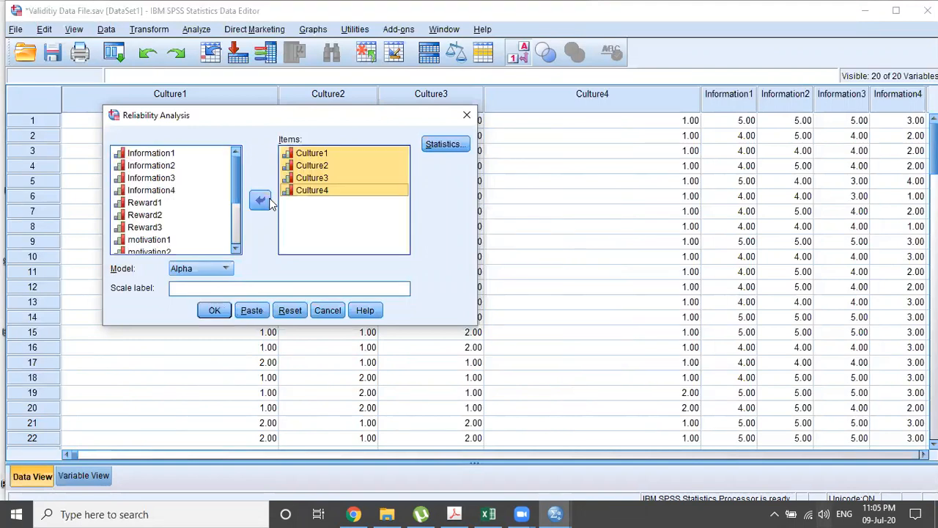
click(220, 271)
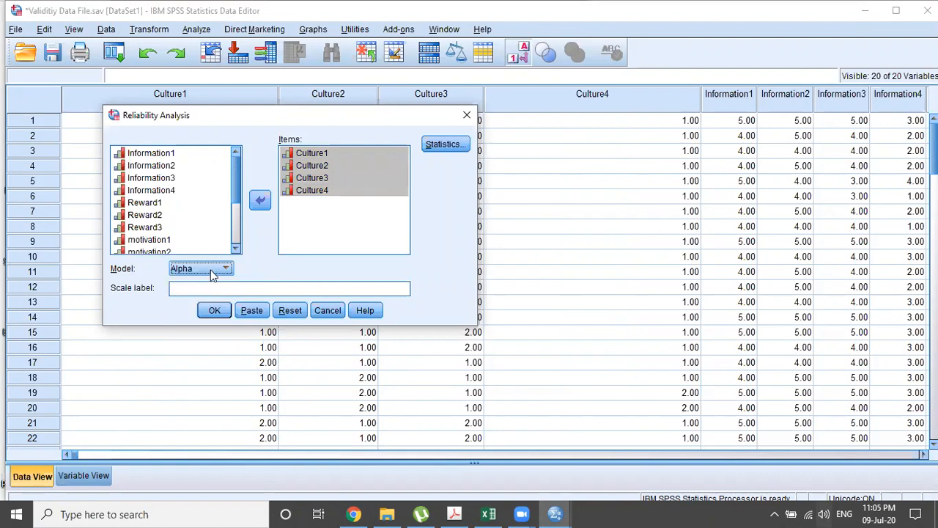
click(213, 311)
scroll(404, 429, down, 1)
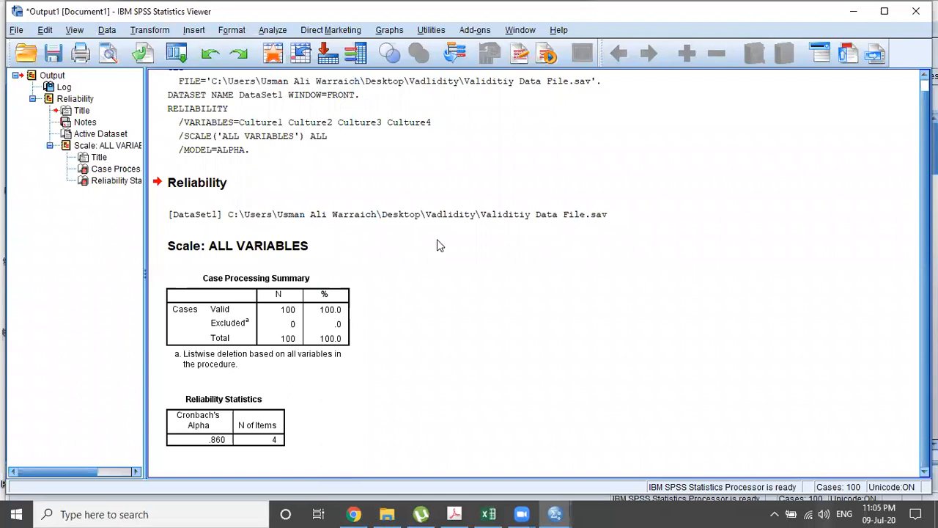
Step: Reset the reliability analysis and run it with the Alpha model on Information1 to Information4
key(alt+a)
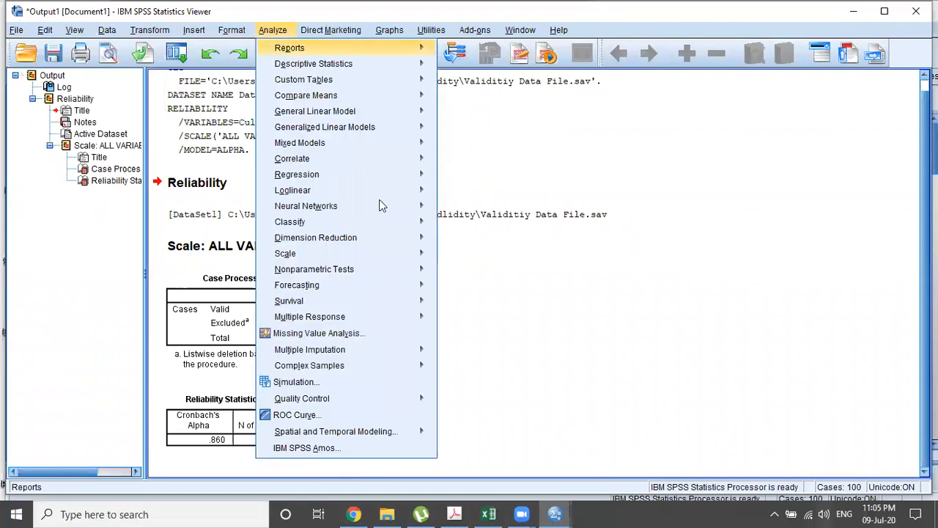
mouse_move(381, 253)
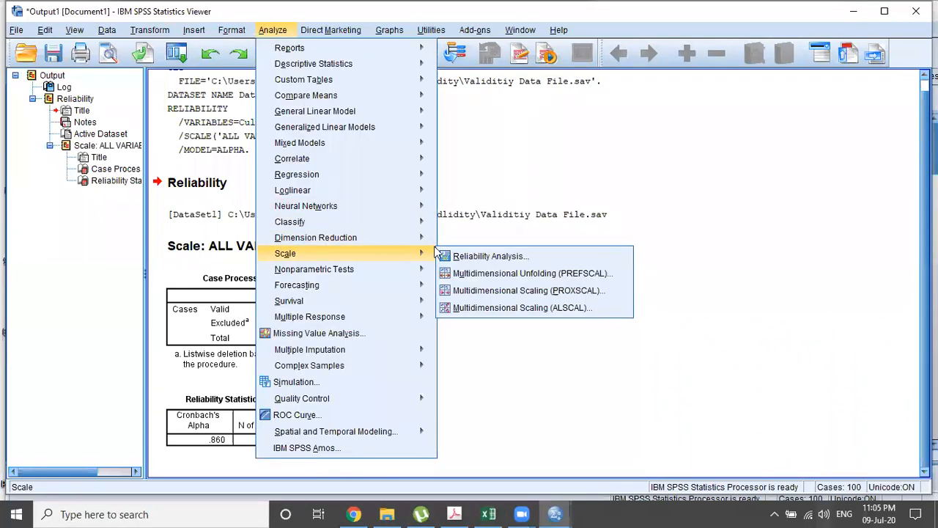
click(493, 256)
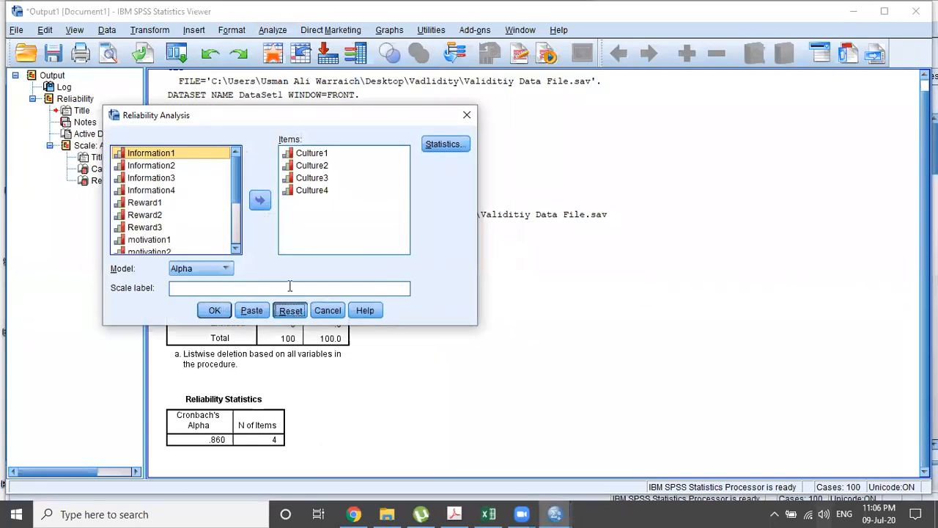
click(290, 310)
click(175, 201)
shift+click(175, 240)
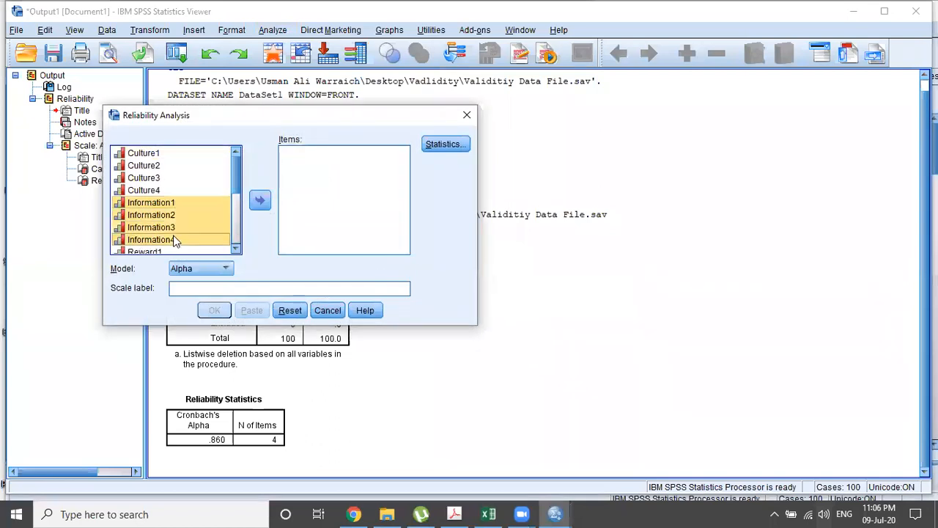
click(260, 199)
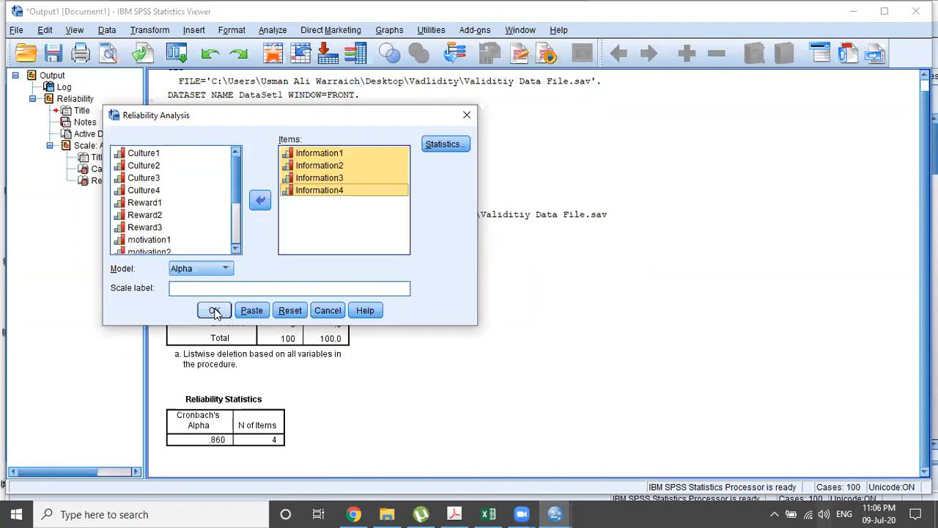
click(214, 310)
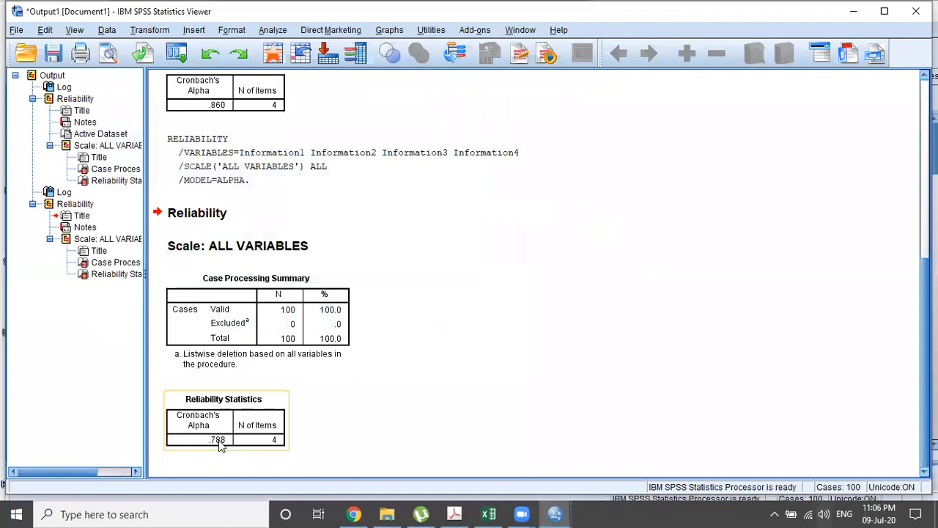
Step: Recall the reliability analysis, reset it, and run it with the Alpha model on motivation1 to motivation5
click(177, 54)
click(184, 77)
click(290, 310)
drag(236, 179, 236, 214)
click(172, 191)
shift+click(162, 240)
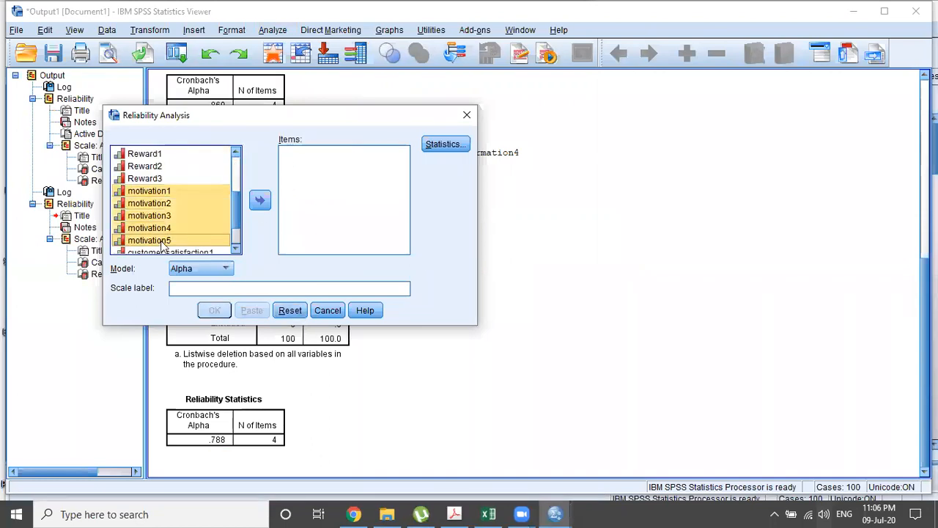
click(264, 202)
click(224, 311)
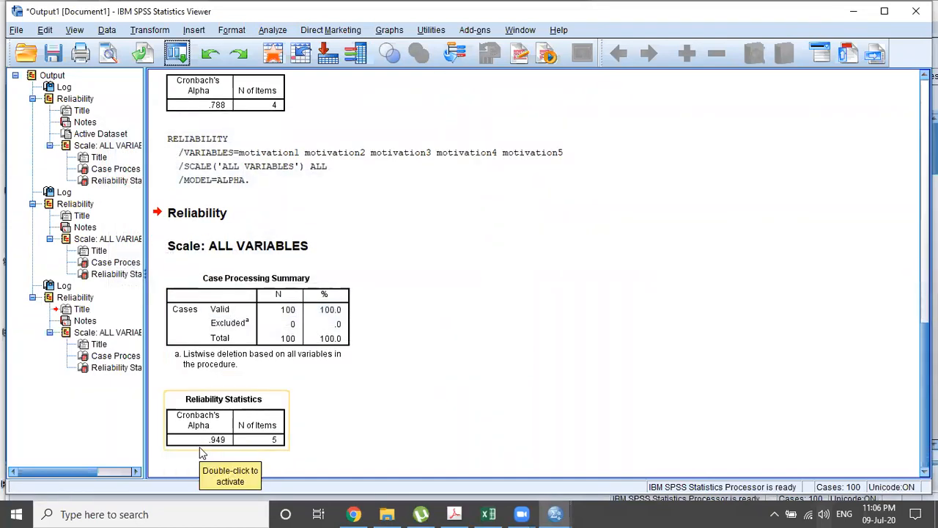
Step: Reopen the reliability analysis setup and clear its previous items
click(177, 54)
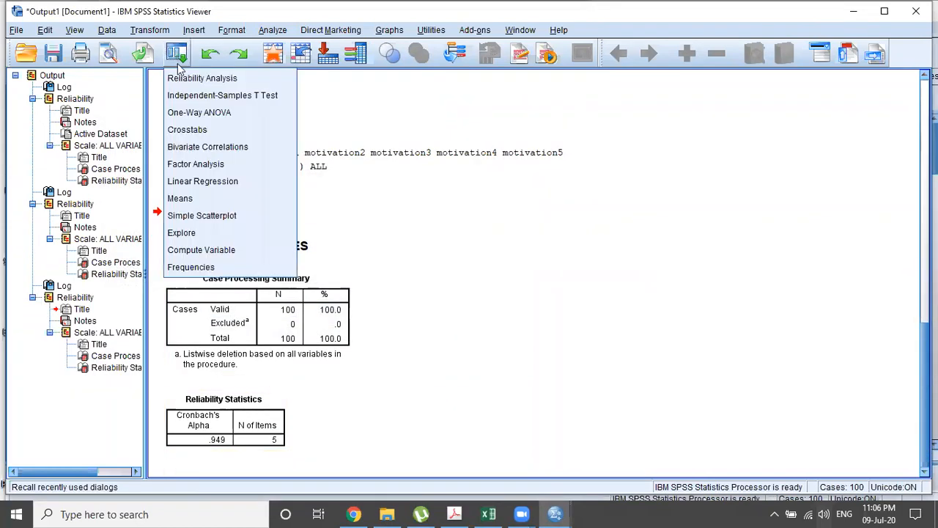
click(181, 77)
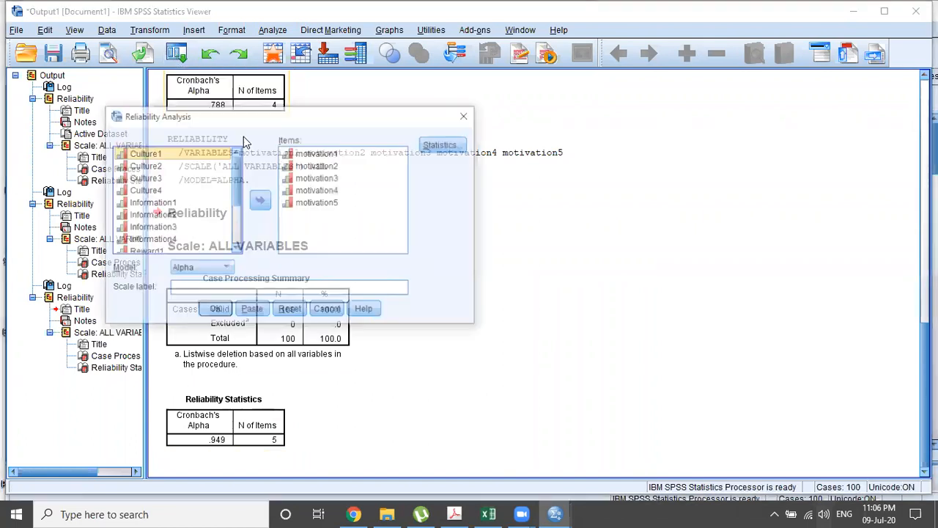
click(283, 310)
scroll(233, 178, down, 5)
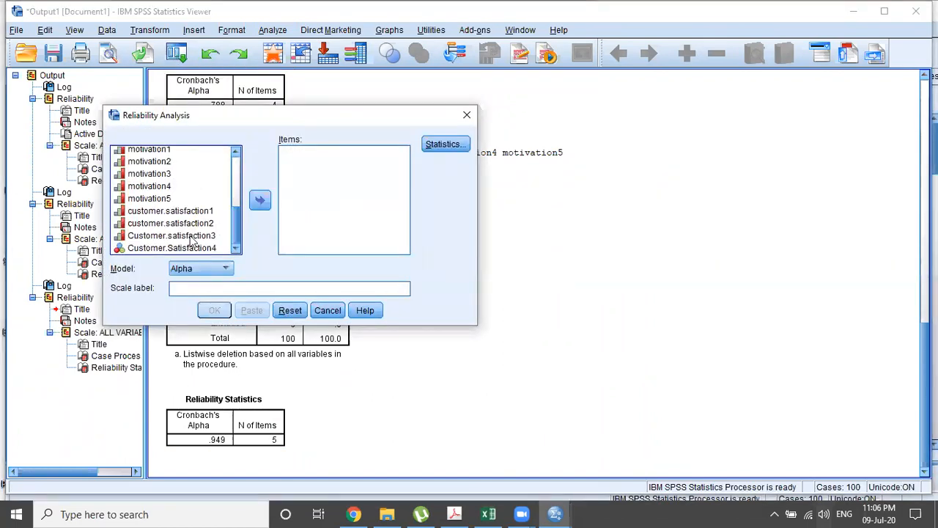
shift+click(190, 213)
click(189, 249)
click(190, 212)
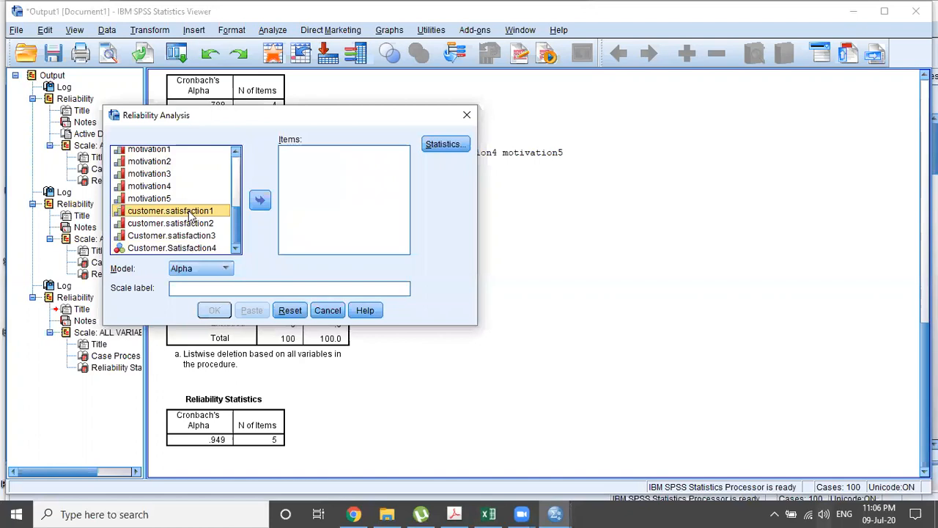
ctrl+click(189, 249)
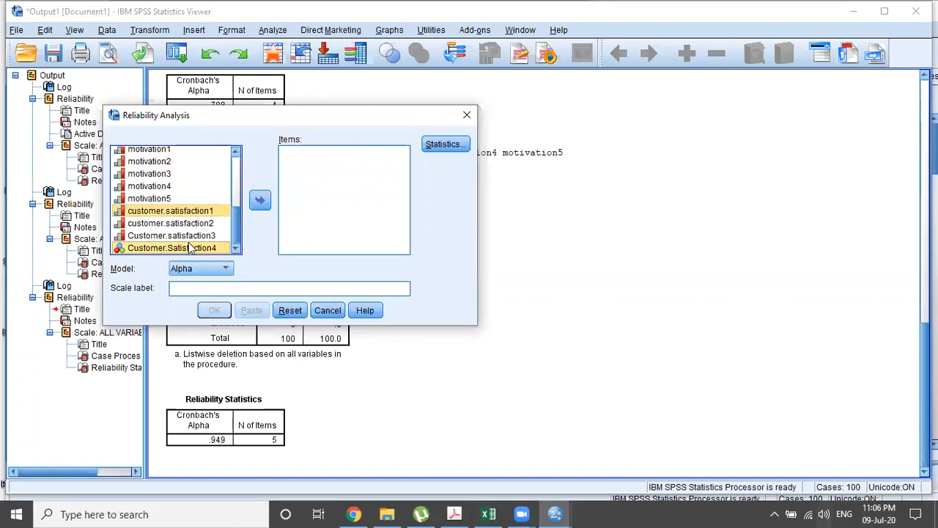
click(194, 224)
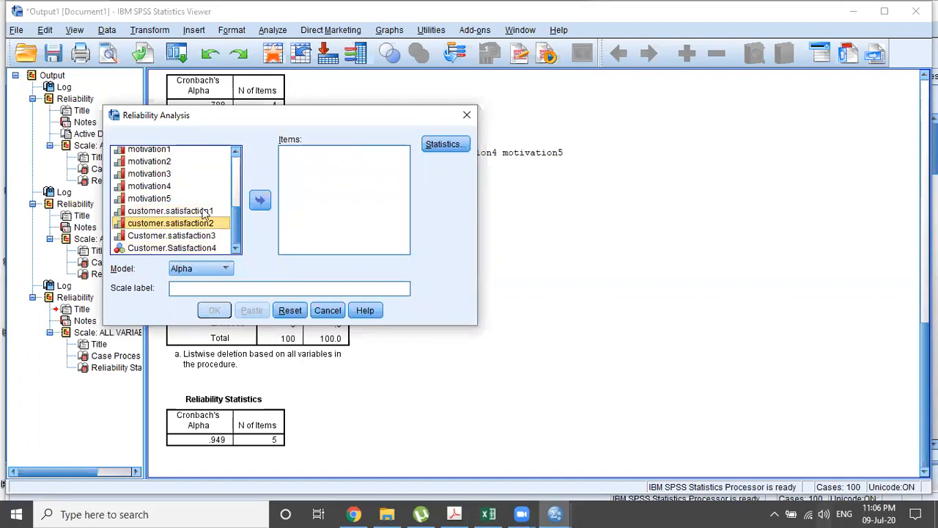
click(203, 213)
ctrl+click(190, 249)
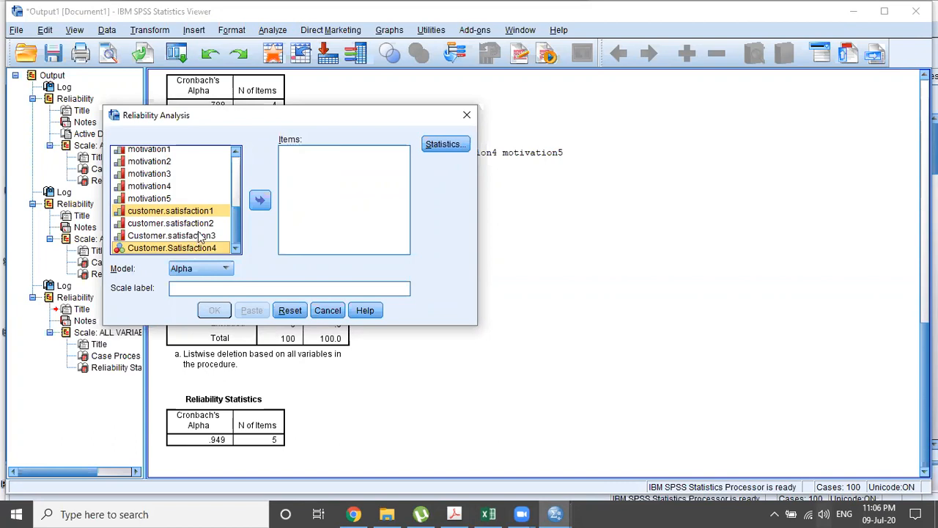
Step: Add customer.satisfaction1 through Customer.Satisfaction4 as the items and run the Alpha reliability analysis
click(202, 224)
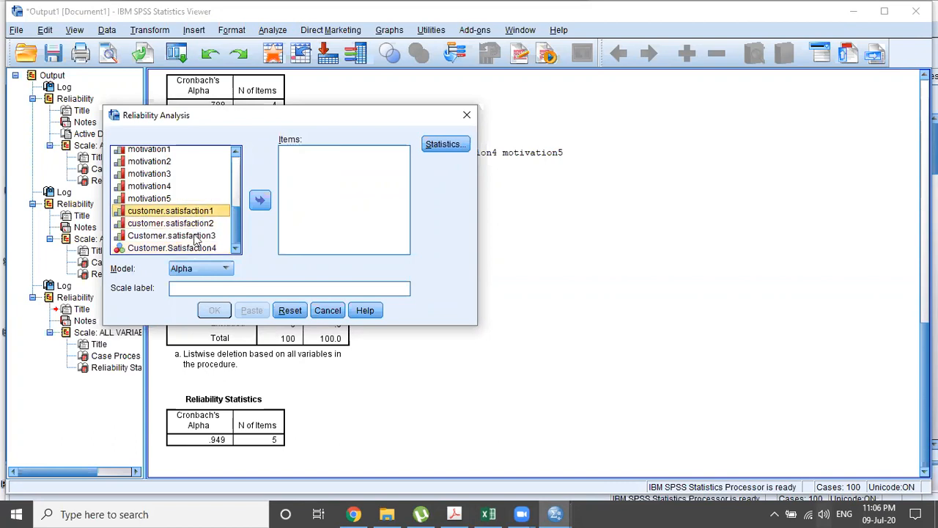
shift+click(192, 250)
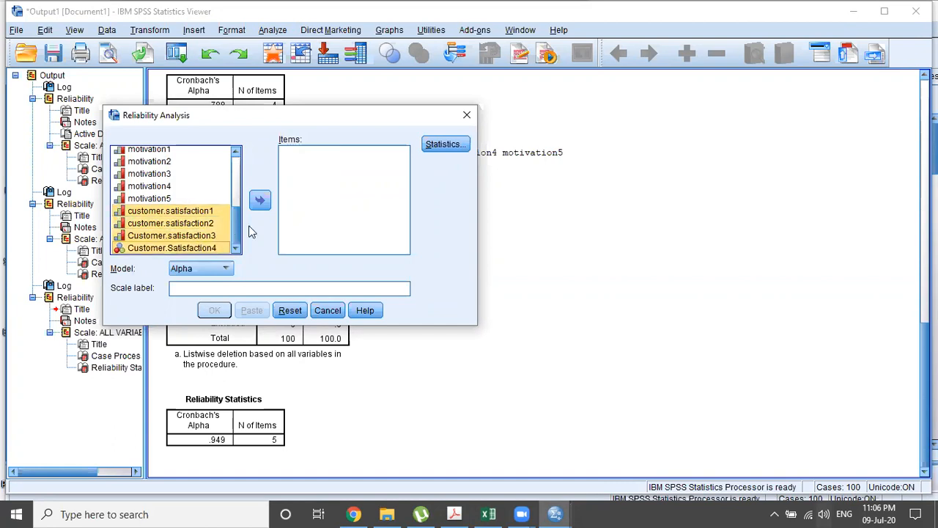
click(261, 205)
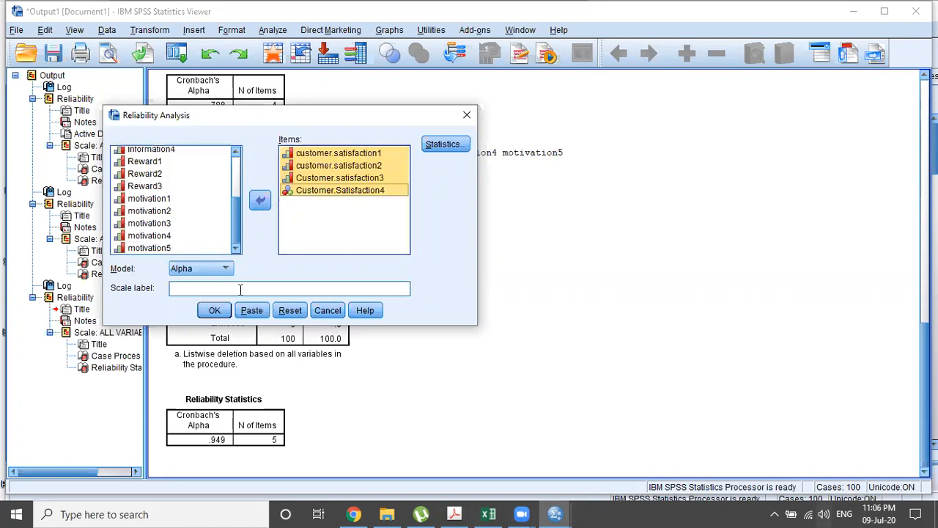
click(212, 311)
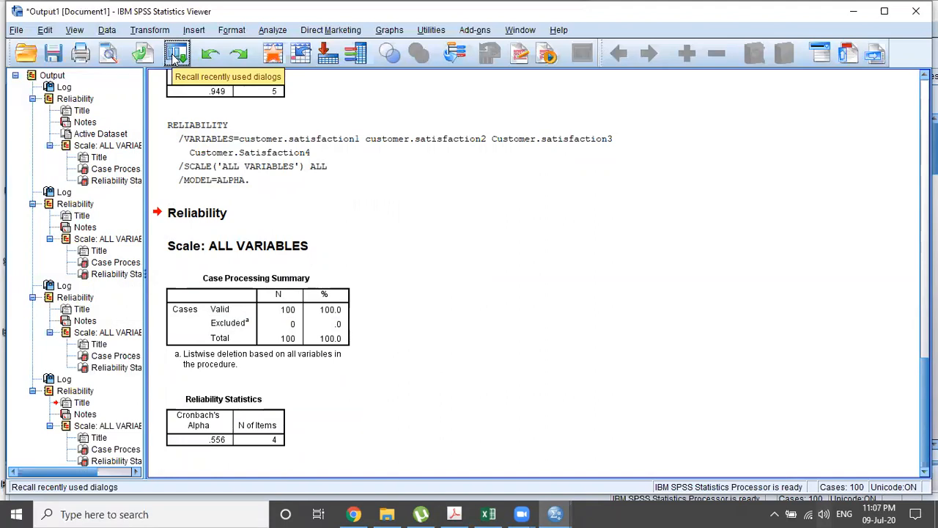
click(176, 57)
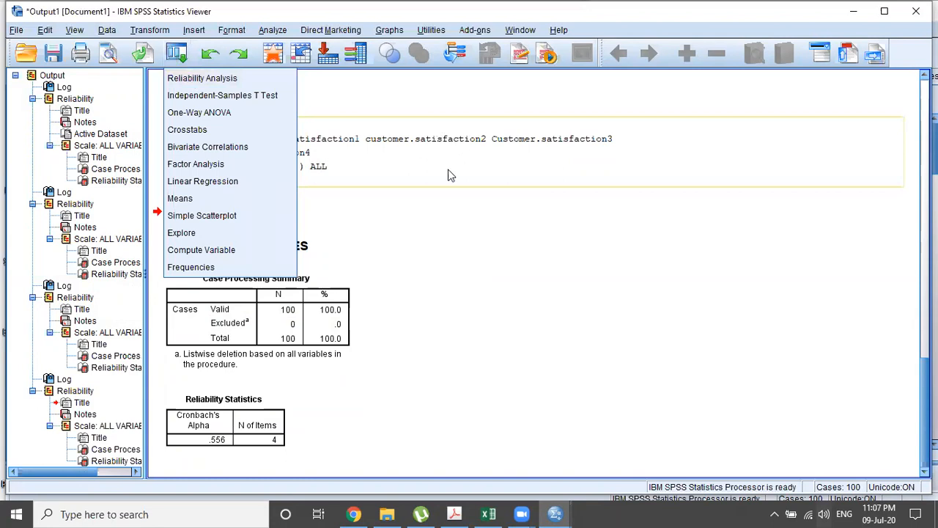
click(276, 32)
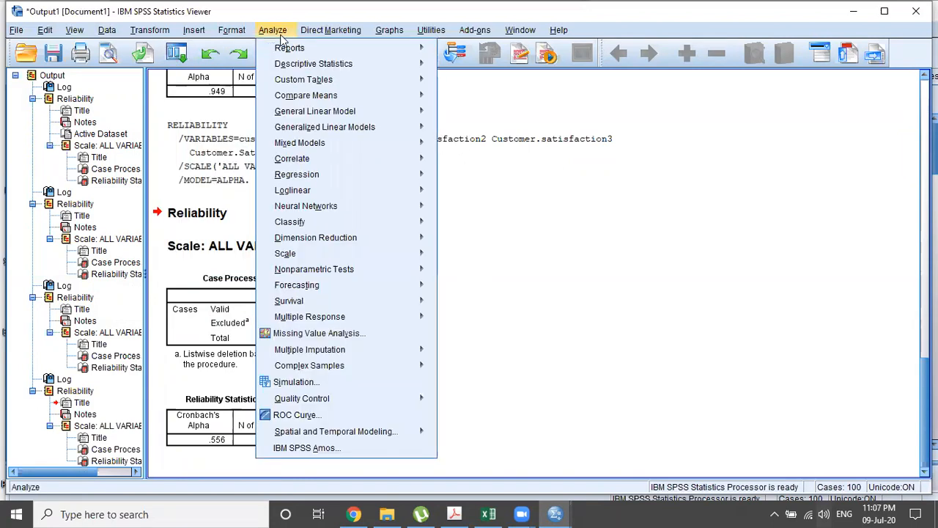
mouse_move(345, 252)
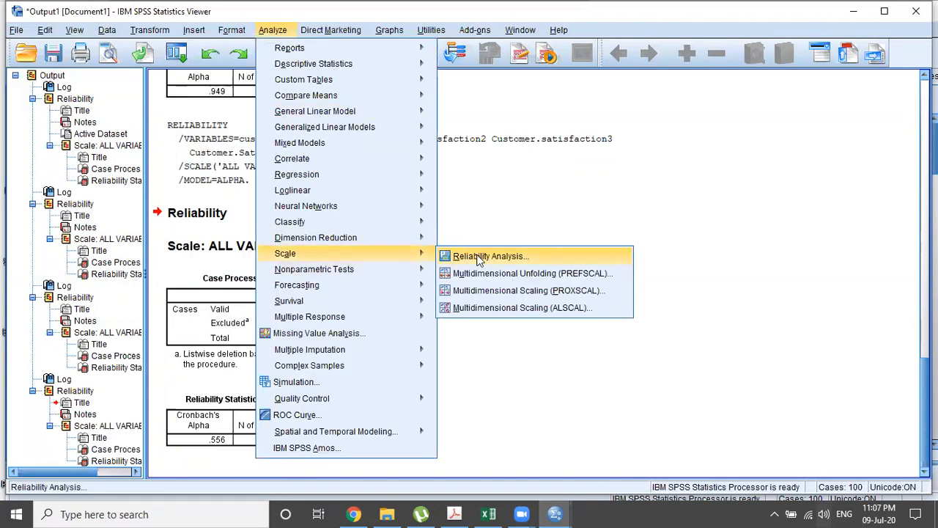
click(478, 257)
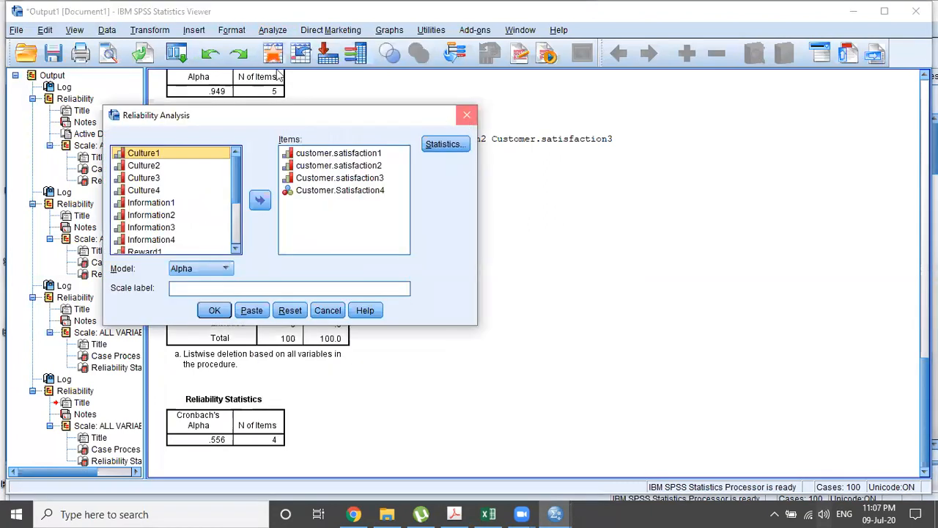
click(466, 119)
Step: Rerun the reliability analysis on the four customer satisfaction items with the Scale if item deleted descriptives enabled
click(178, 55)
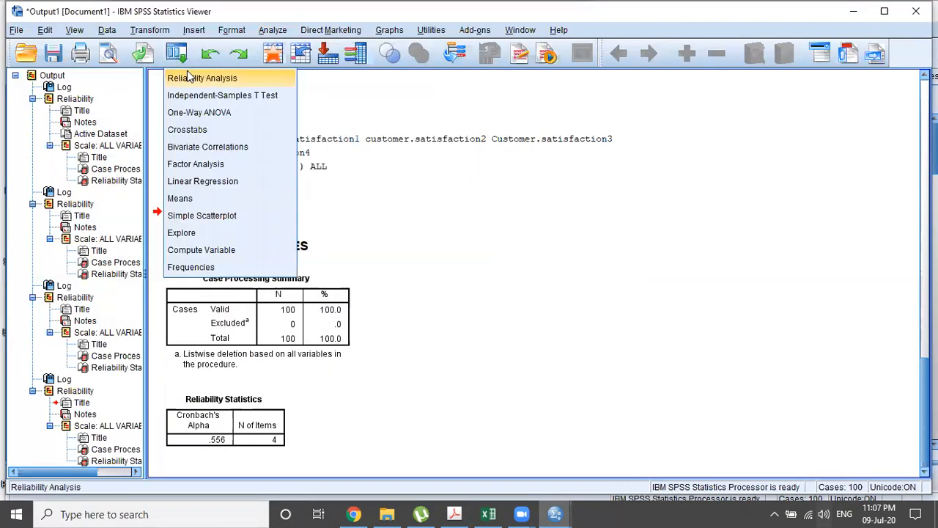
click(189, 76)
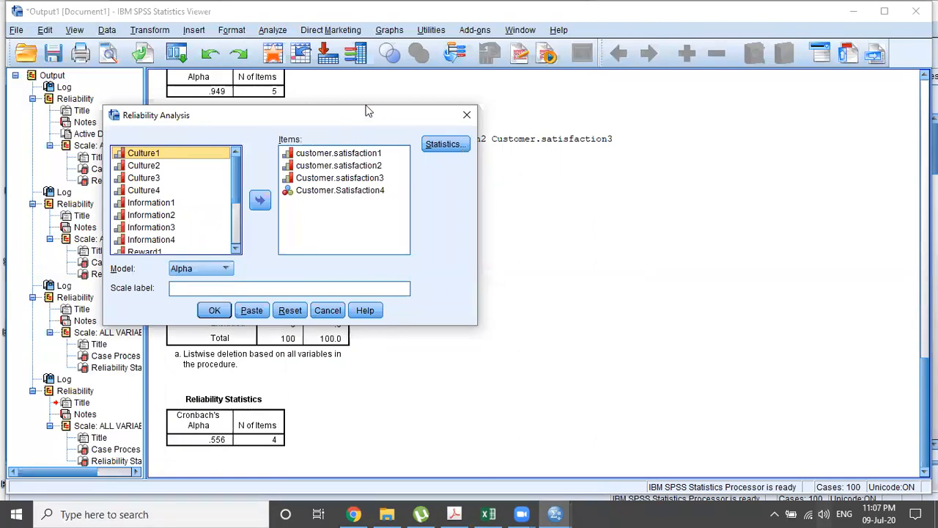
drag(369, 110, 342, 89)
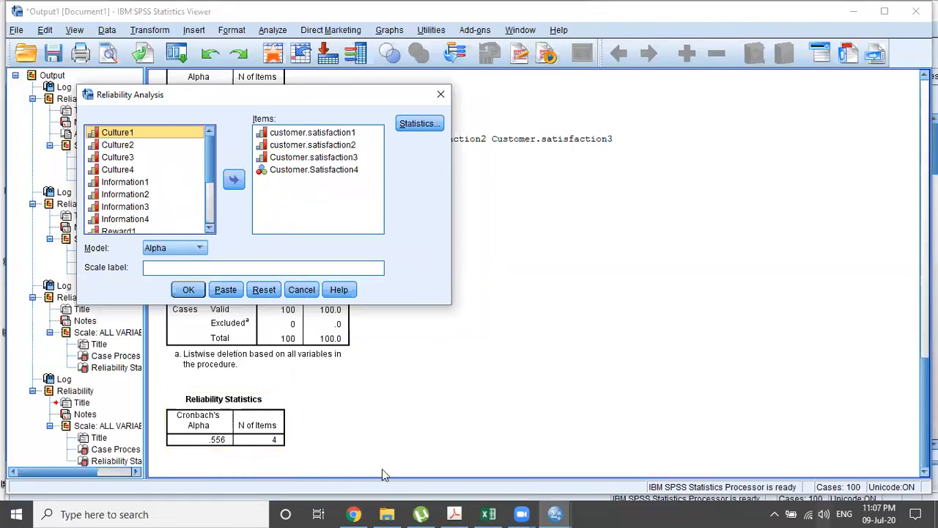
click(432, 126)
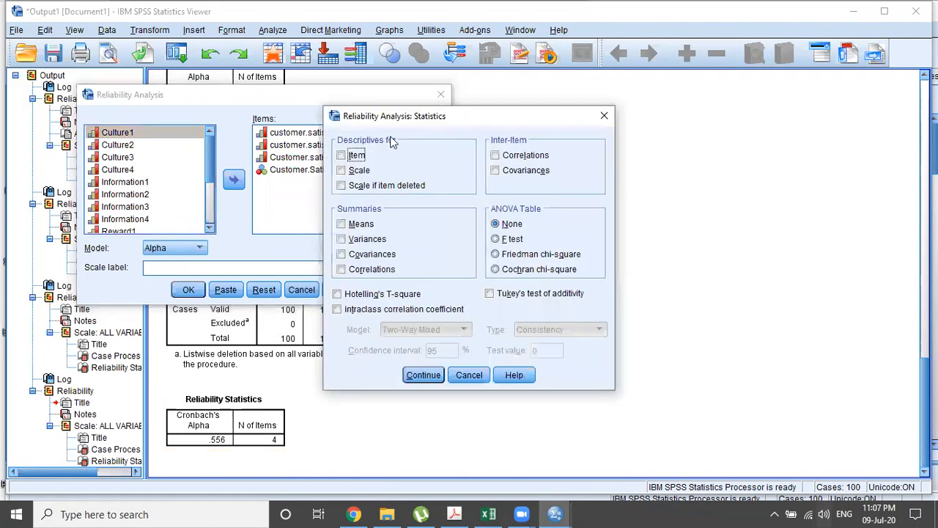
click(355, 192)
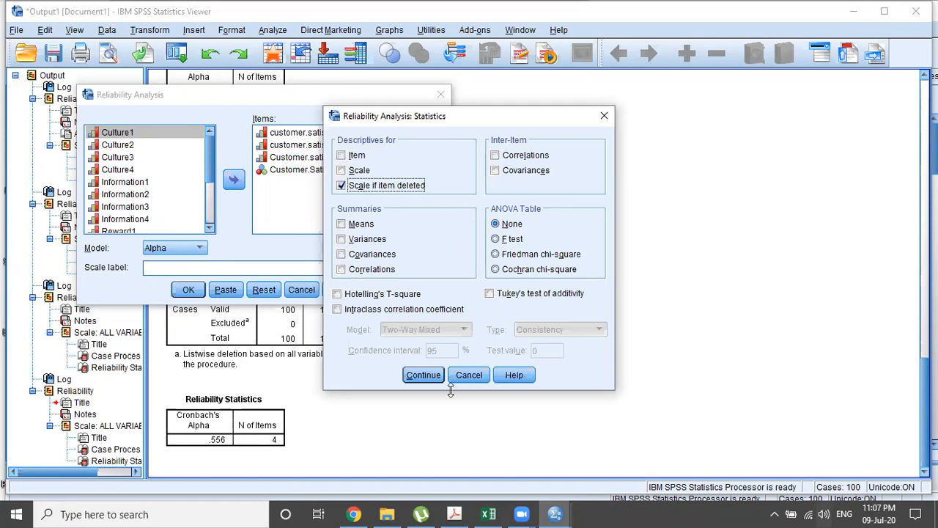
click(414, 375)
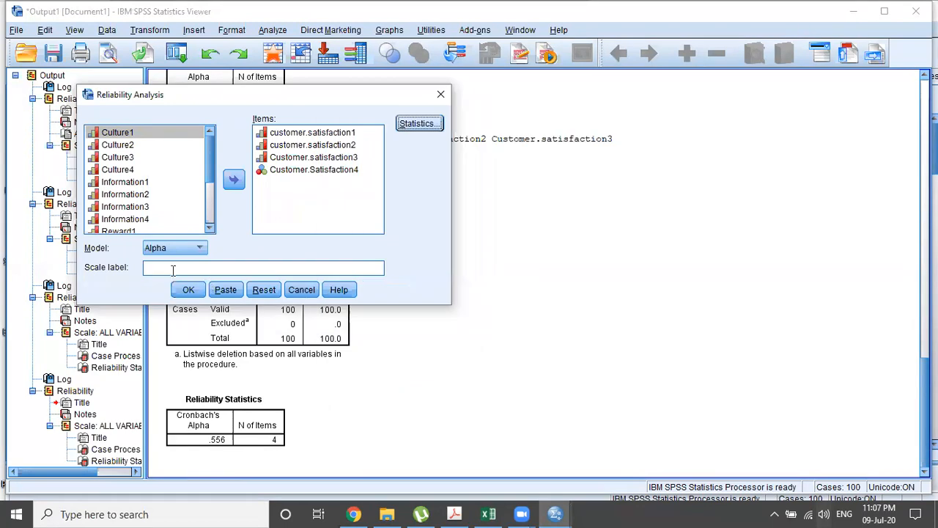
click(187, 289)
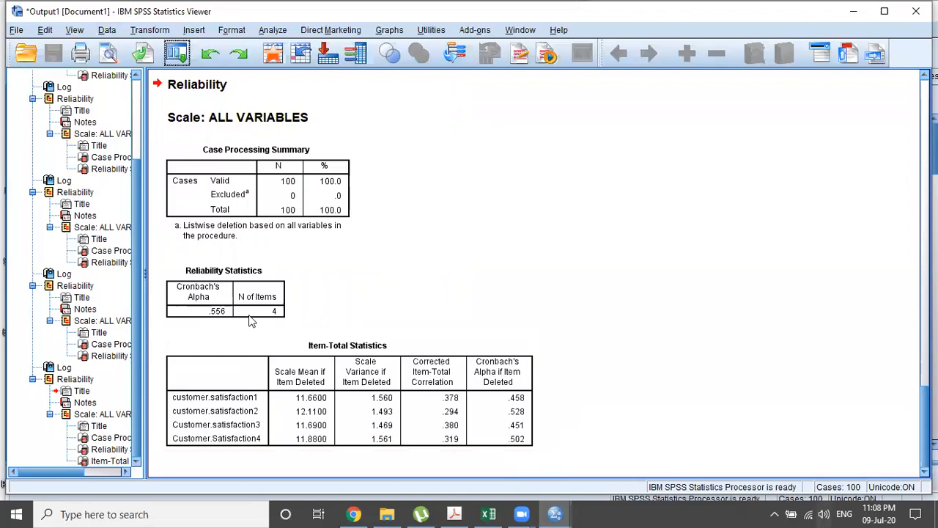
click(179, 57)
click(184, 78)
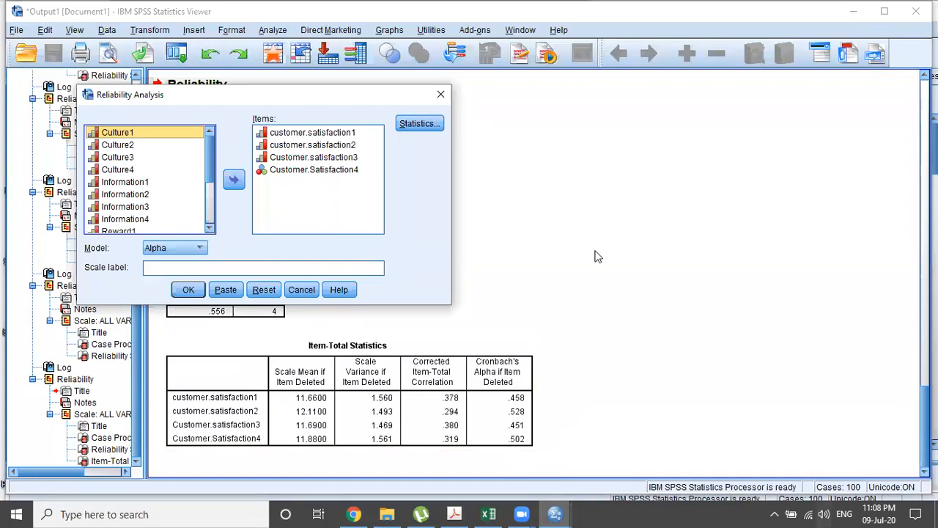
click(301, 290)
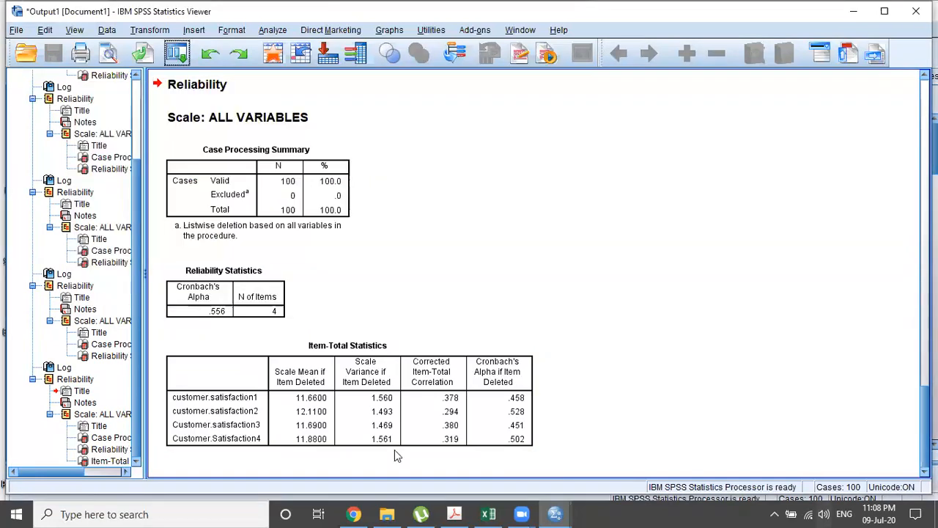
Step: Switch to the Validitiy Data File in the Data Editor and show its variable definitions
click(569, 513)
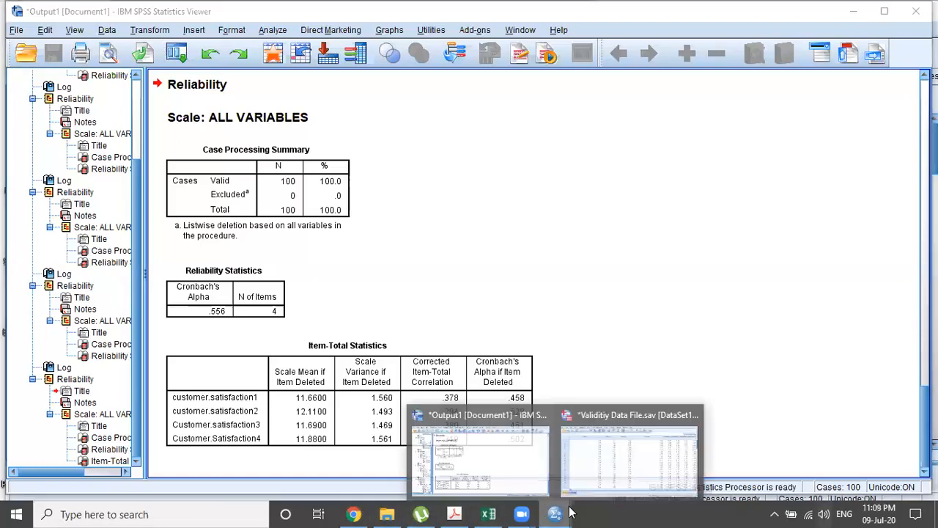
click(629, 458)
click(86, 476)
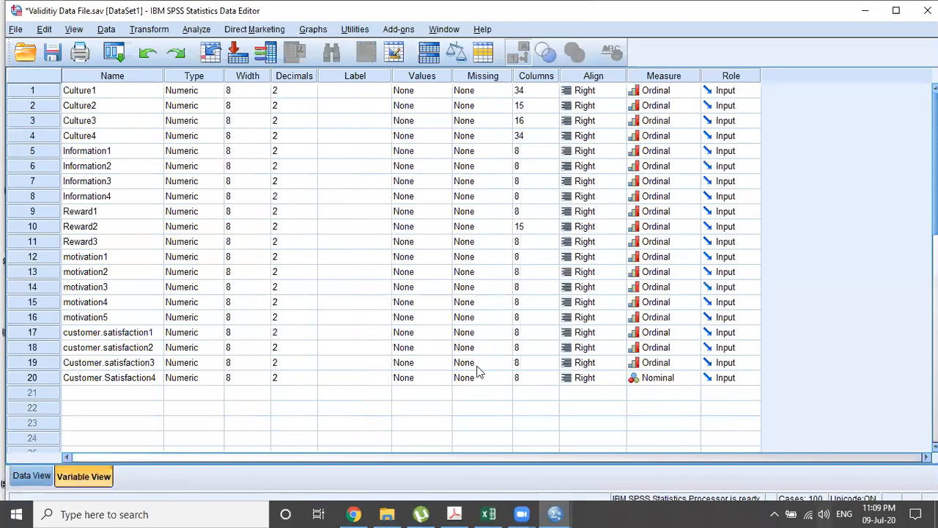
click(676, 383)
click(677, 384)
click(678, 388)
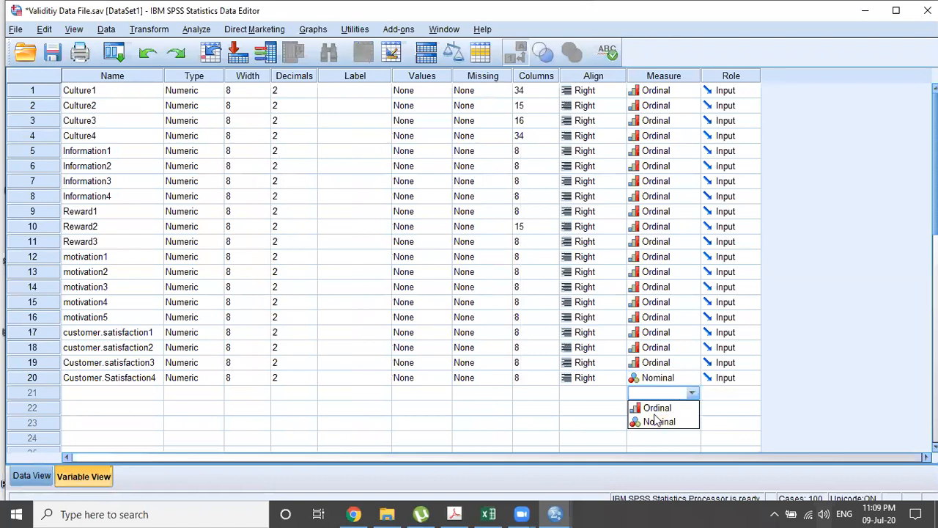
click(660, 409)
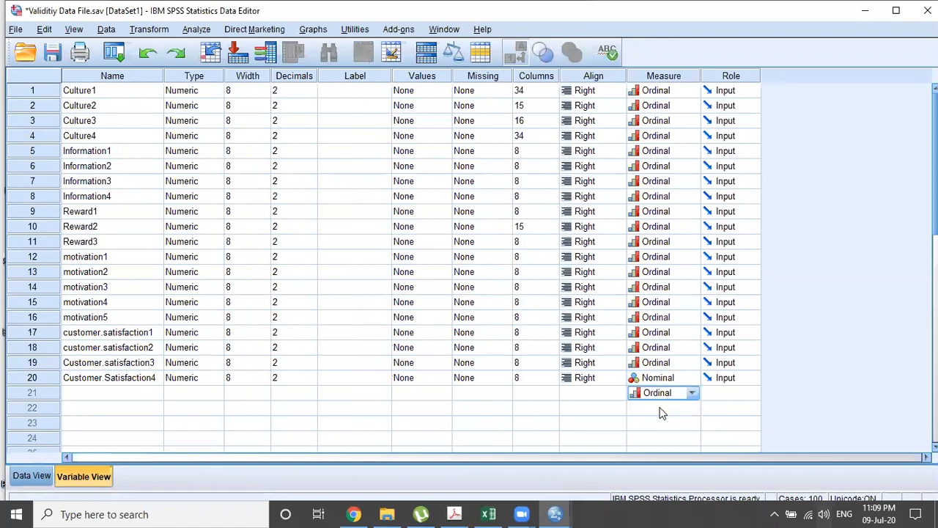
click(617, 427)
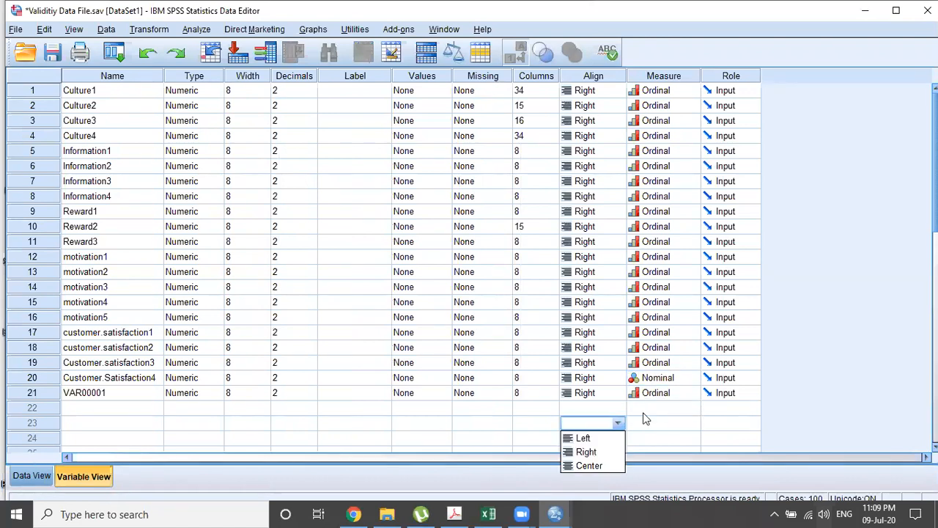
right_click(40, 395)
click(58, 431)
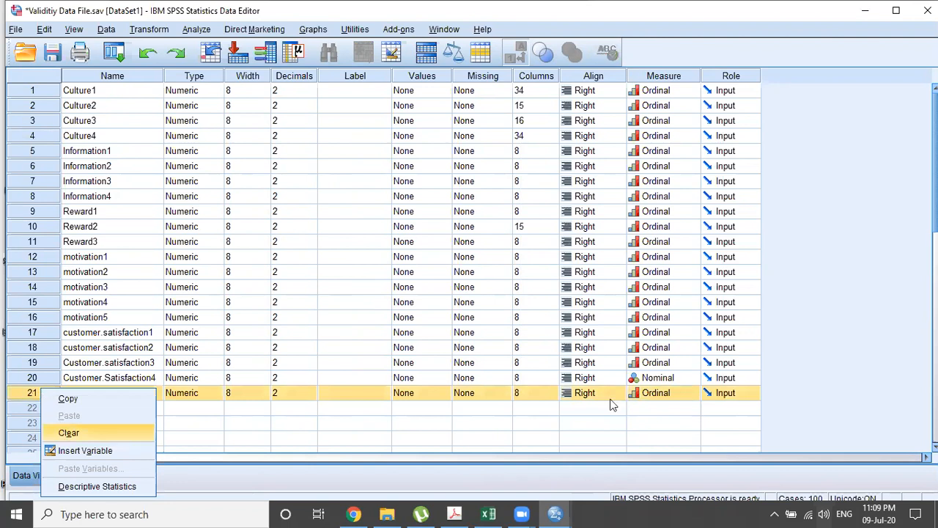
Step: Set the measurement level of Customer.Satisfaction4 to Ordinal and rerun the reliability analysis on the four customer satisfaction items
click(668, 377)
click(654, 409)
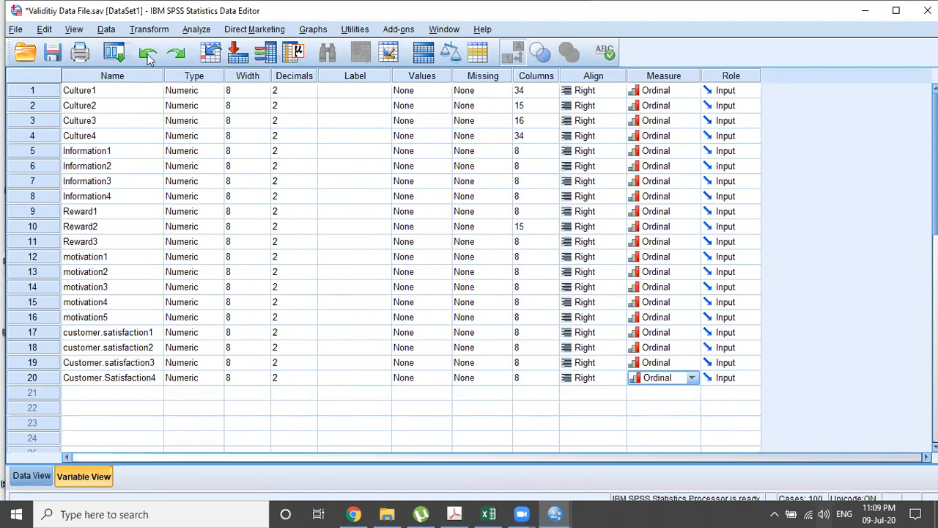
click(114, 59)
click(121, 78)
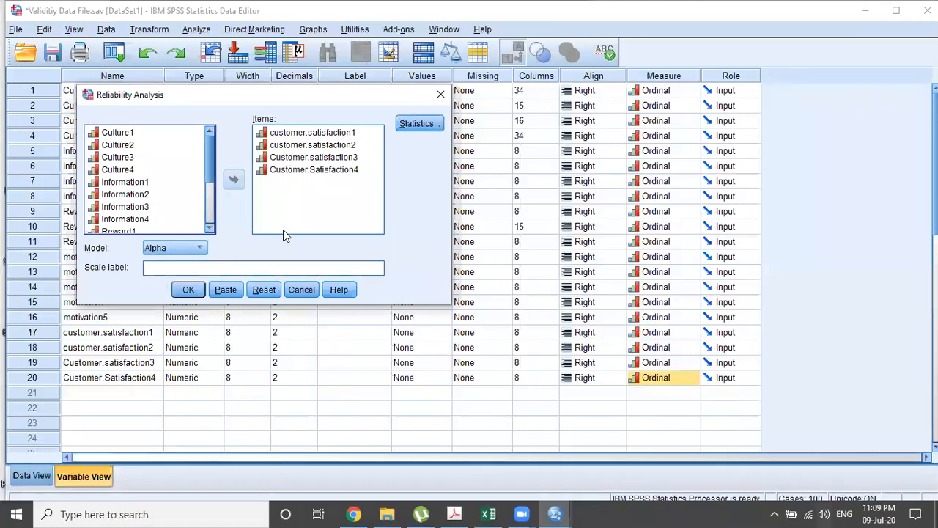
click(187, 290)
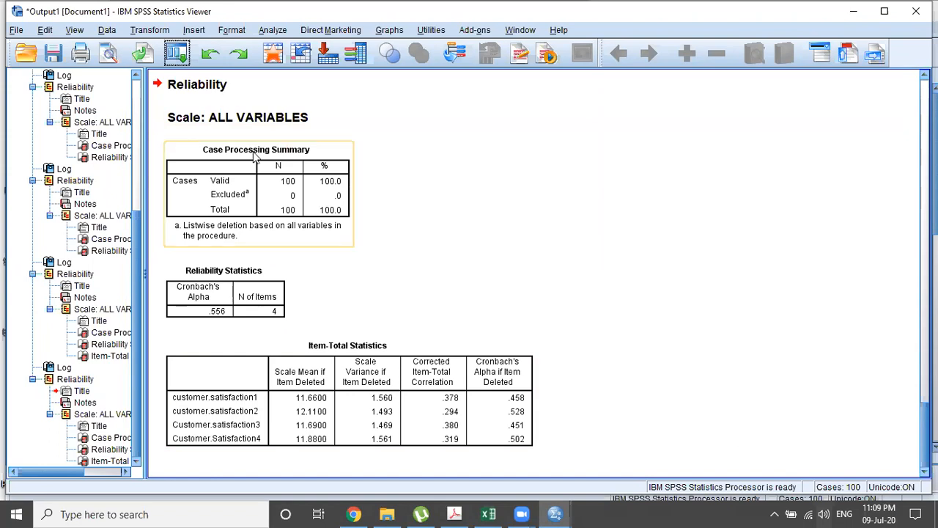
Step: Add motivation1 through motivation5 to the customer satisfaction items and run the Alpha reliability analysis
click(176, 53)
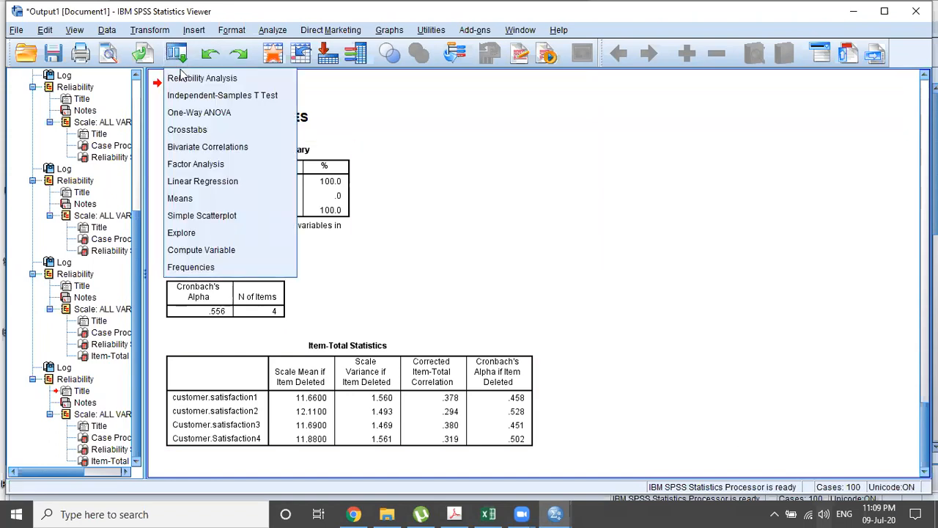
click(184, 77)
scroll(209, 205, down, 2)
scroll(205, 229, down, 1)
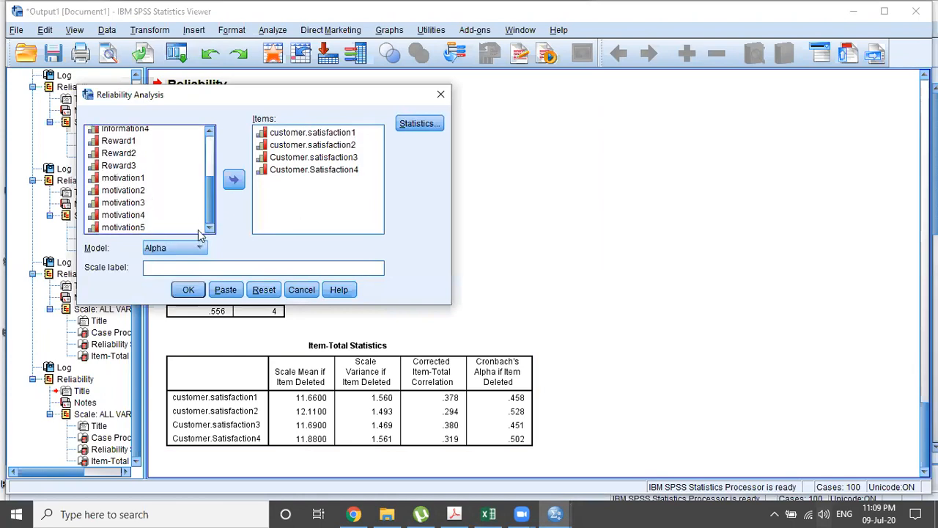
click(135, 178)
shift+click(124, 227)
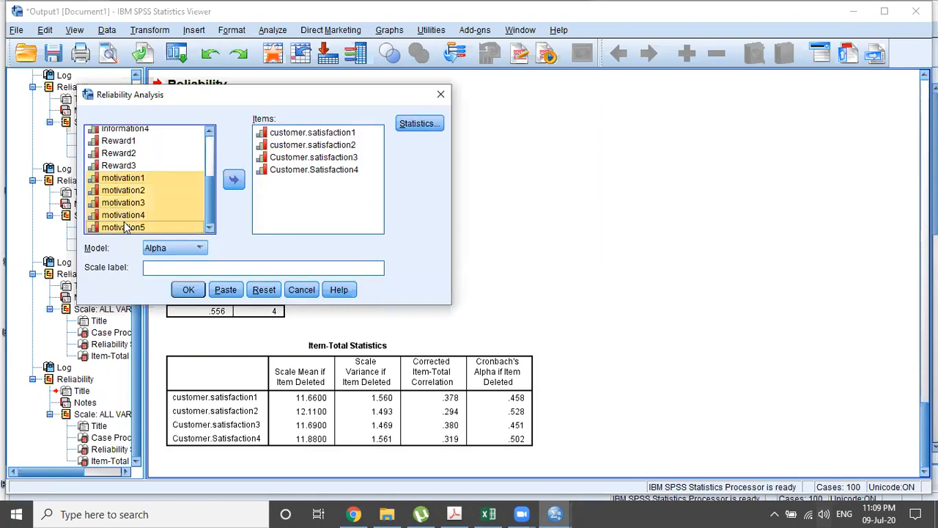
click(234, 180)
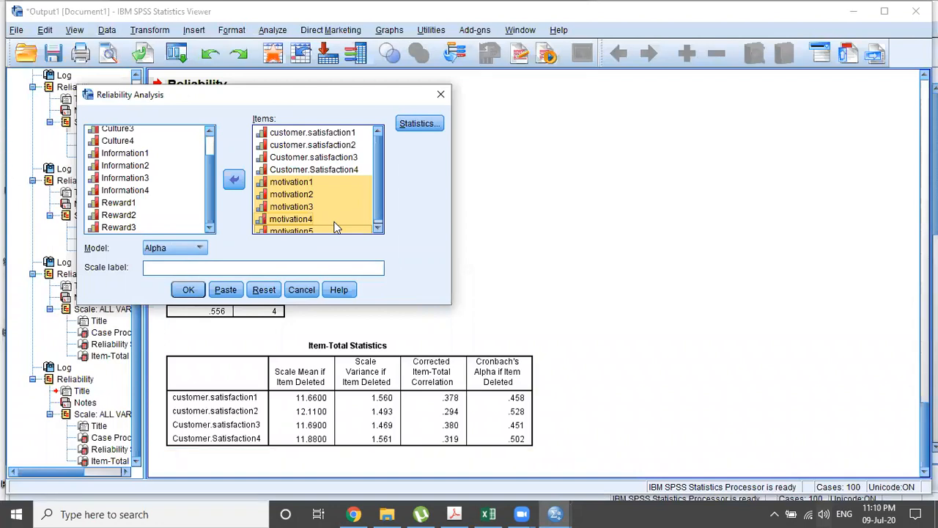
click(189, 290)
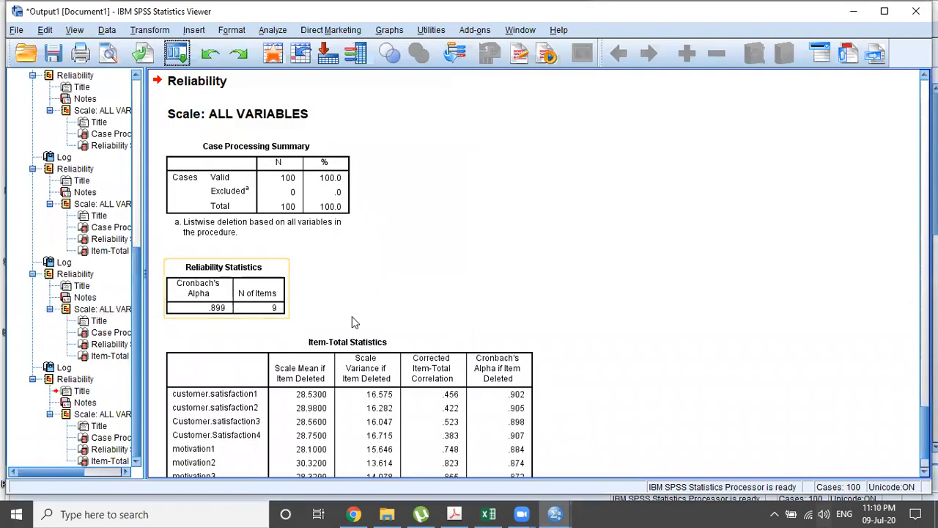
Step: Remove Customer.Satisfaction4 from the combined satisfaction and motivation items and rerun the reliability analysis
scroll(241, 345, up, 2)
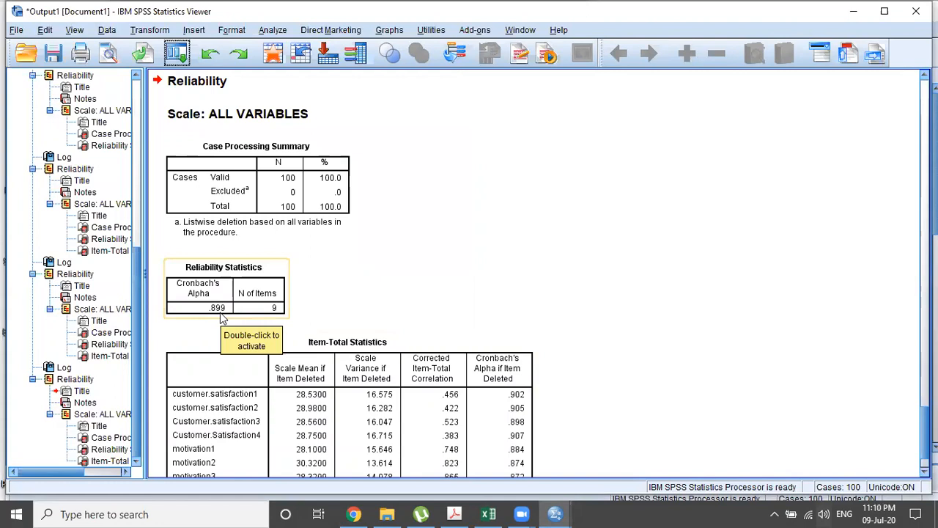
scroll(590, 375, down, 2)
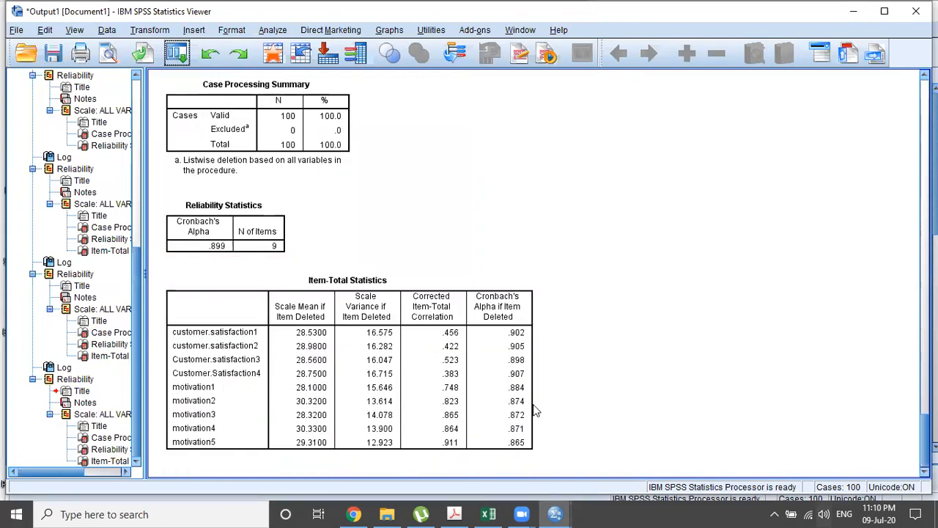
scroll(534, 411, up, 2)
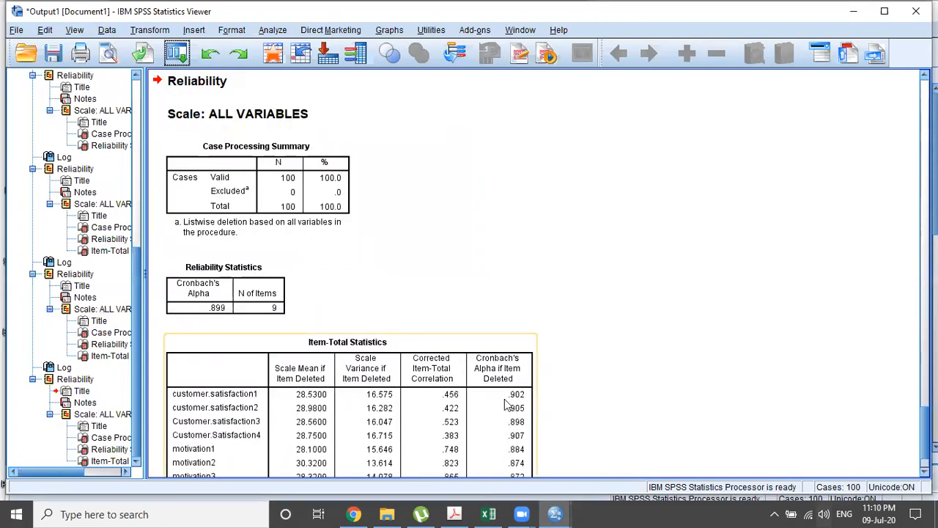
scroll(506, 404, down, 2)
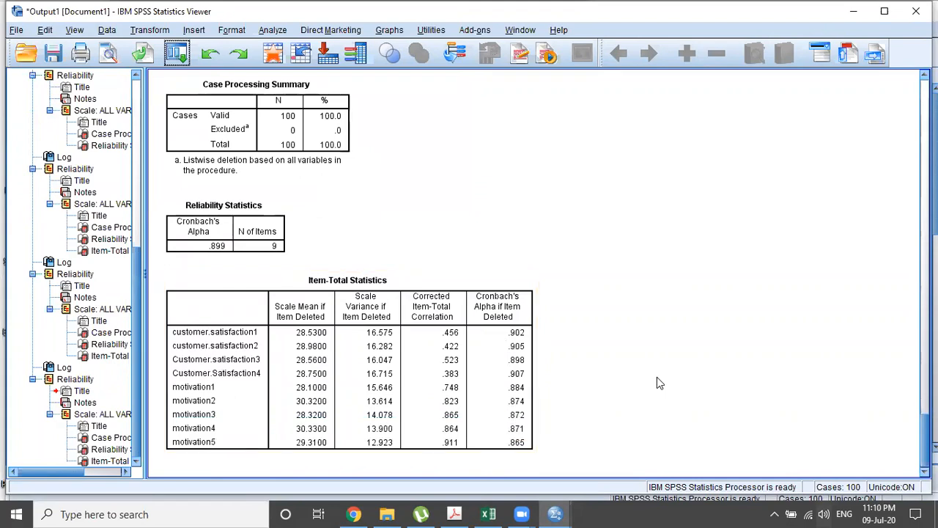
scroll(511, 449, up, 2)
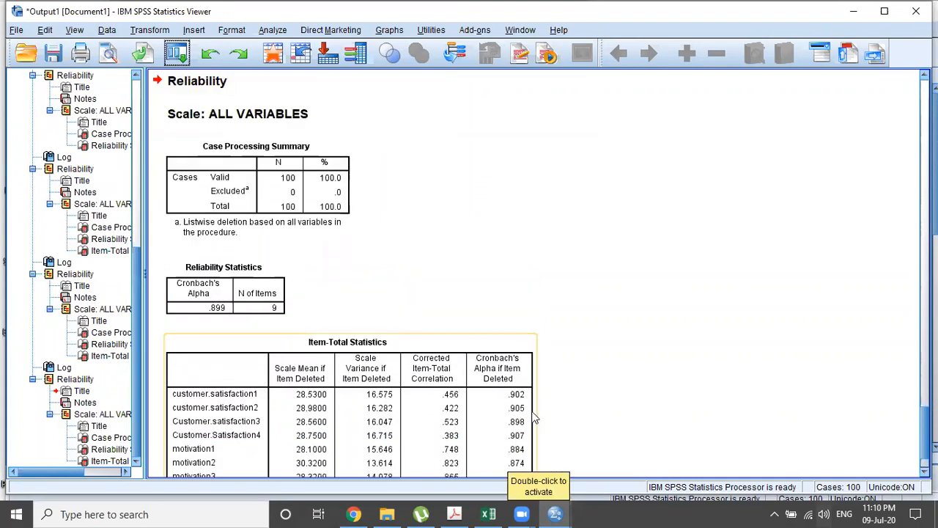
scroll(531, 414, down, 2)
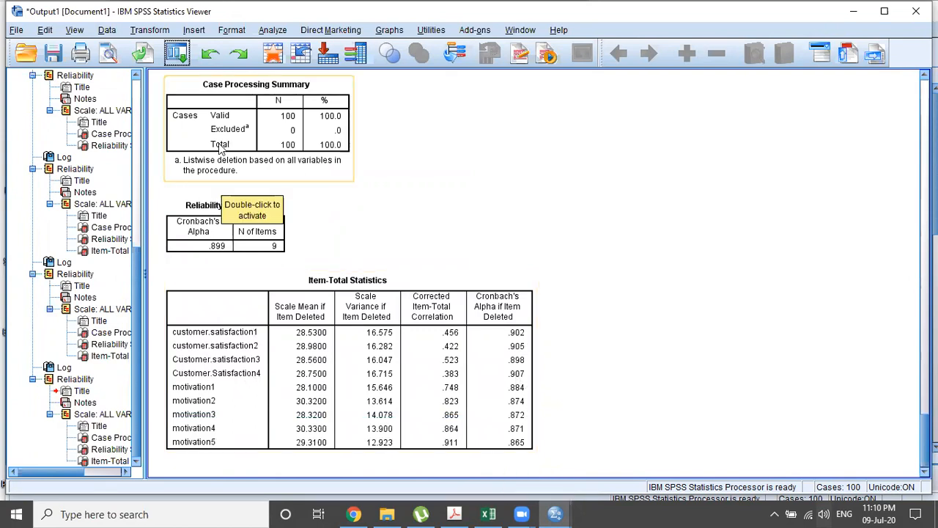
click(180, 59)
click(183, 78)
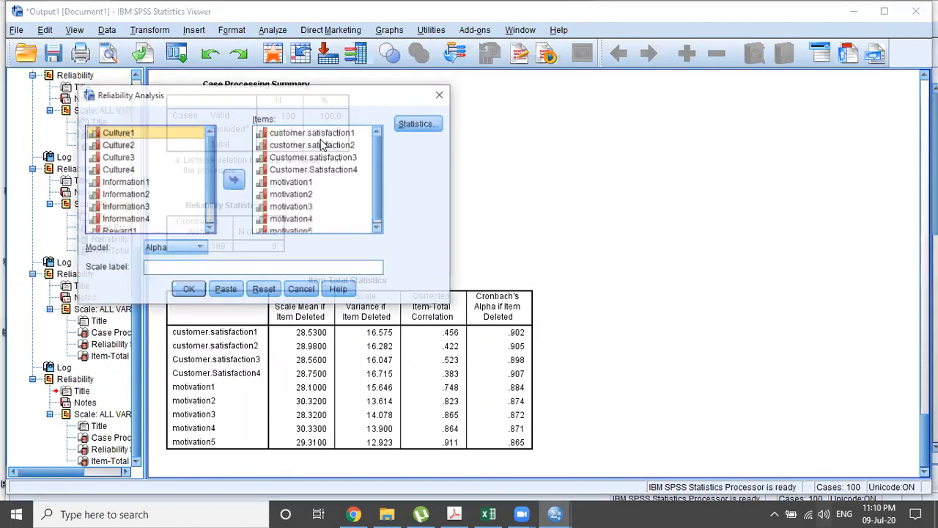
click(323, 170)
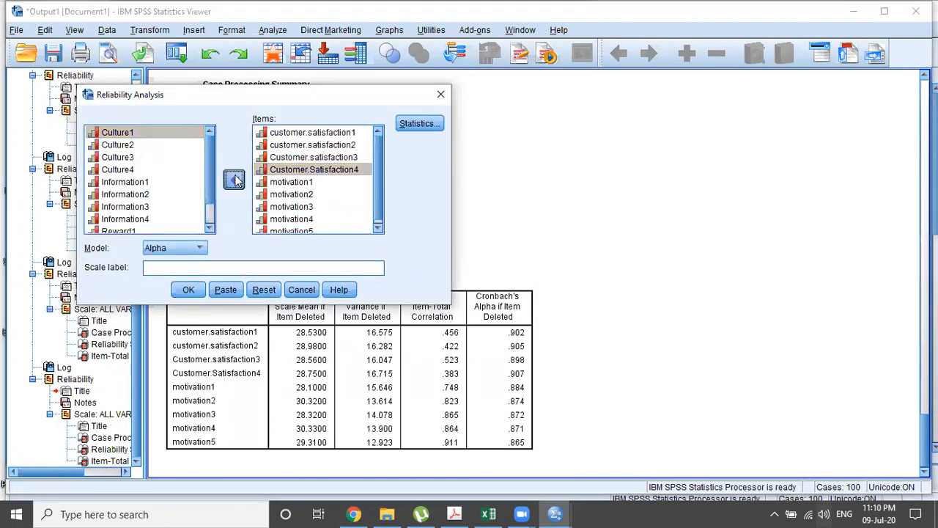
click(235, 181)
click(189, 289)
Step: Examine the Cronbach's Alpha and the Item-Total Statistics of the rerun without Customer.Satisfaction4
click(219, 307)
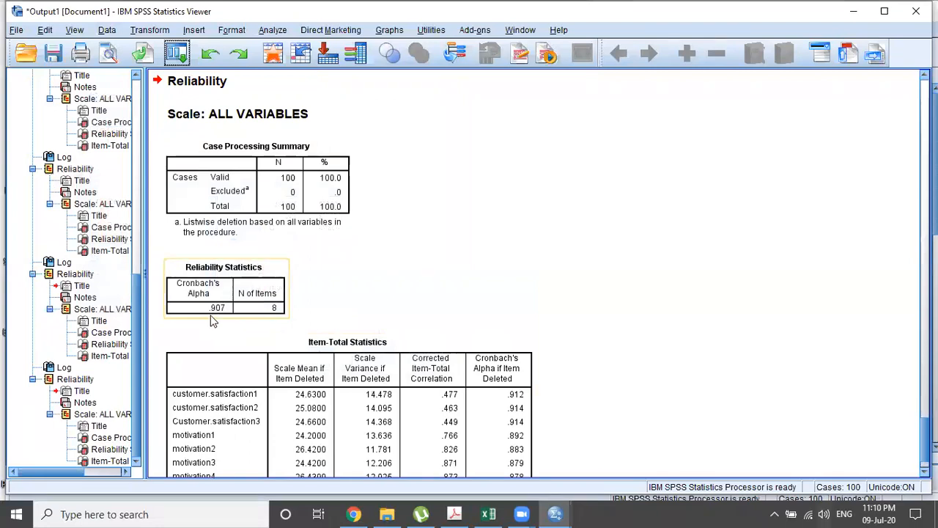
click(308, 370)
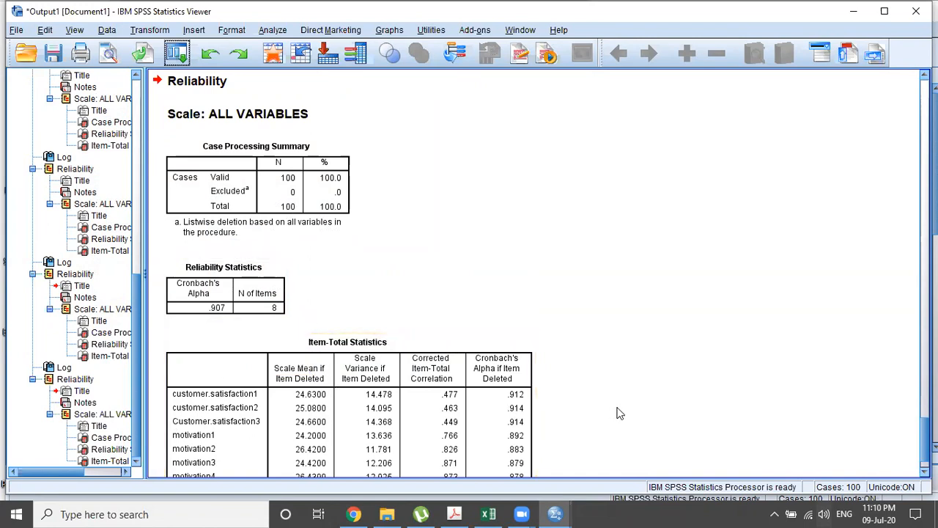
scroll(612, 411, down, 2)
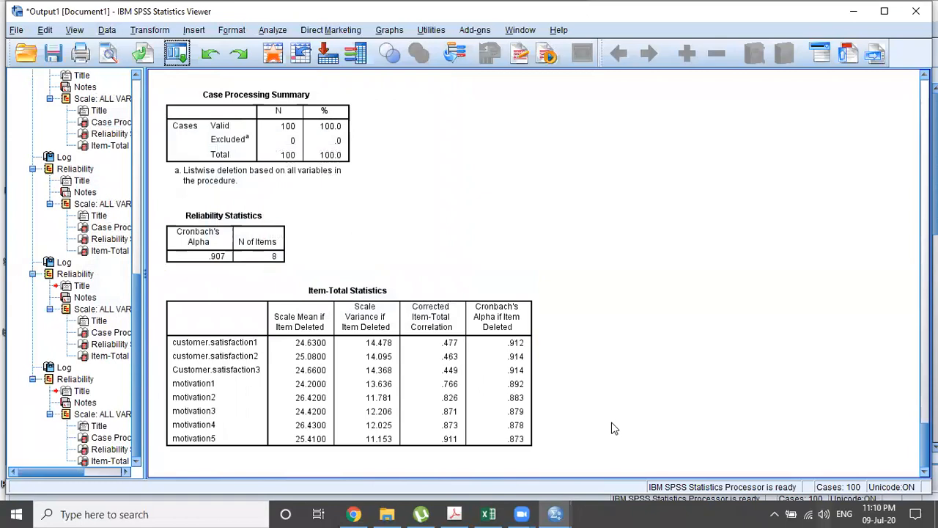
scroll(612, 428, up, 2)
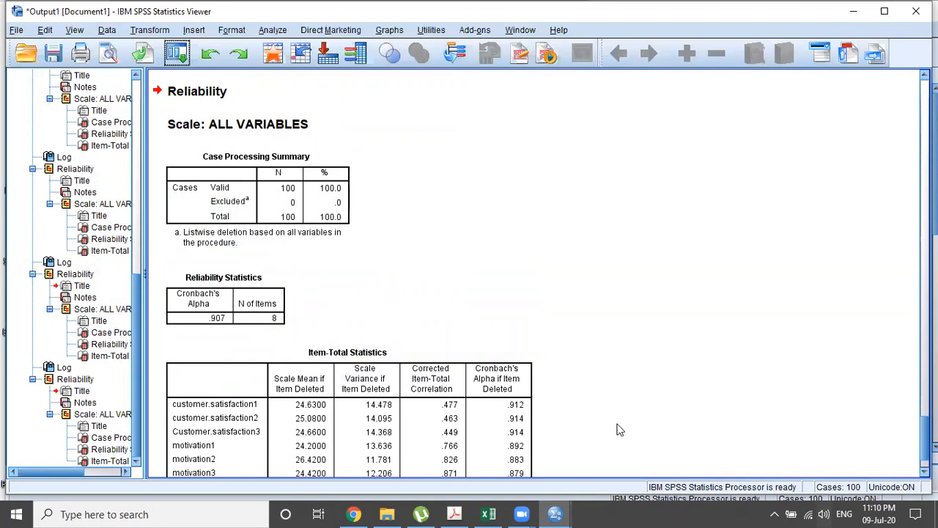
Step: Remove Customer.satisfaction3 from the combined satisfaction and motivation items and rerun the Alpha reliability analysis
scroll(617, 430, down, 2)
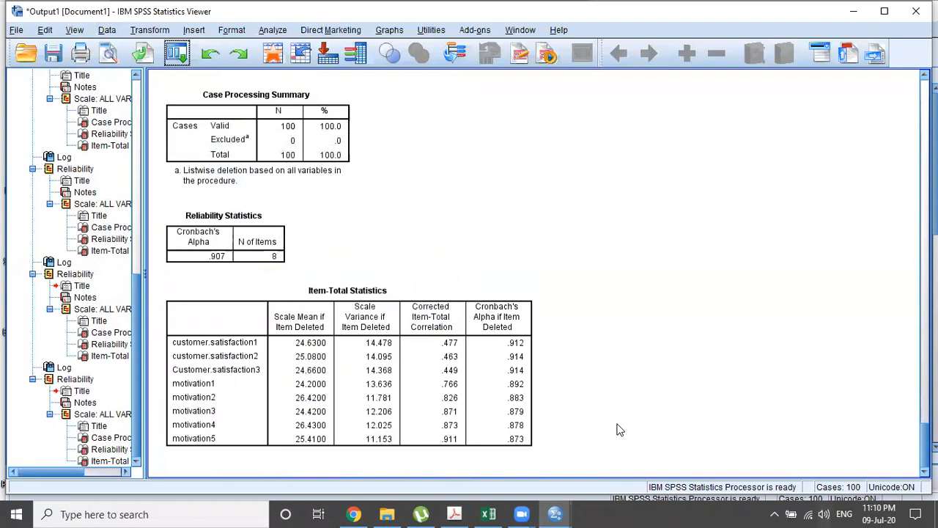
scroll(617, 429, up, 2)
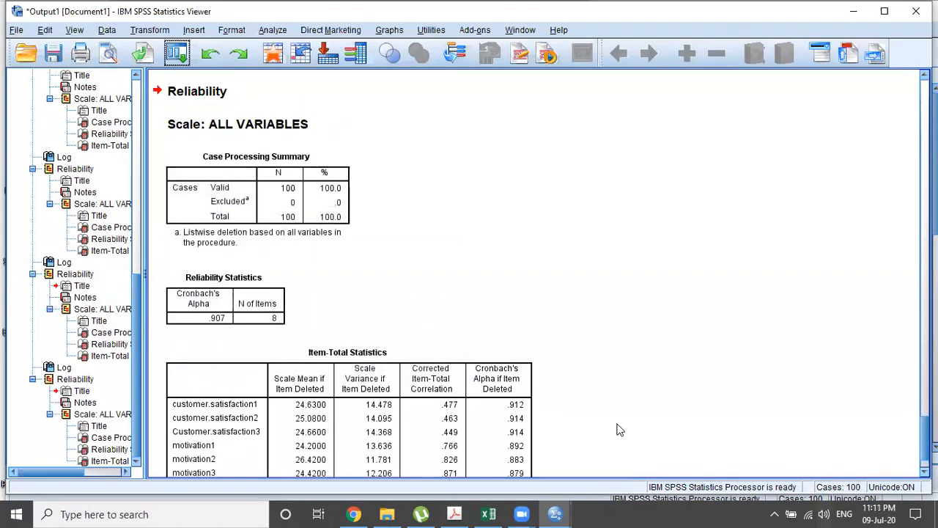
click(180, 60)
click(187, 76)
click(344, 158)
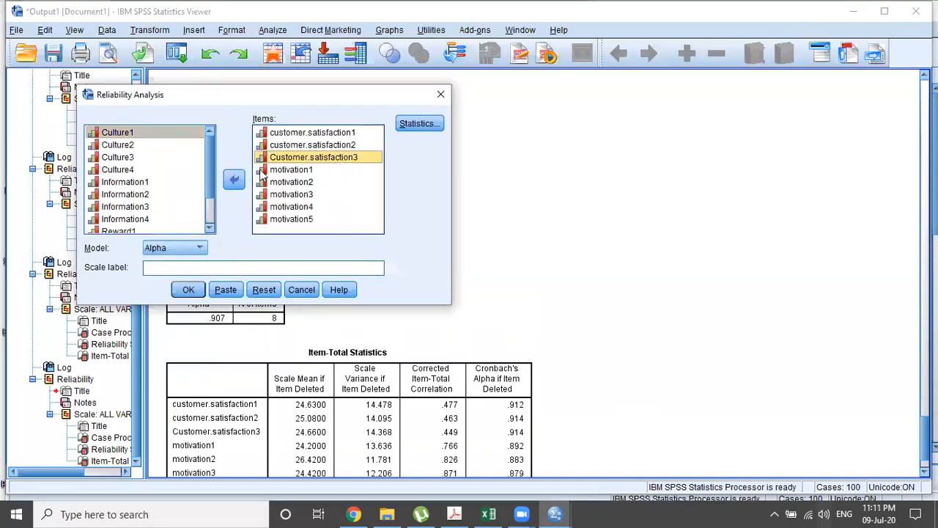
click(234, 180)
click(188, 289)
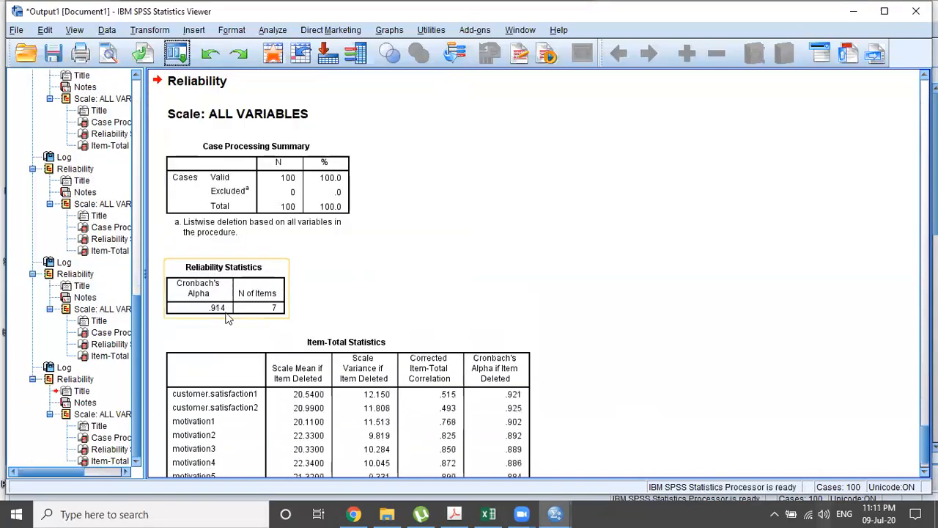
Step: Check the new Cronbach's Alpha and item-deleted values, then remove customer.satisfaction2 and rerun the reliability analysis
click(228, 313)
click(587, 406)
scroll(588, 405, down, 1)
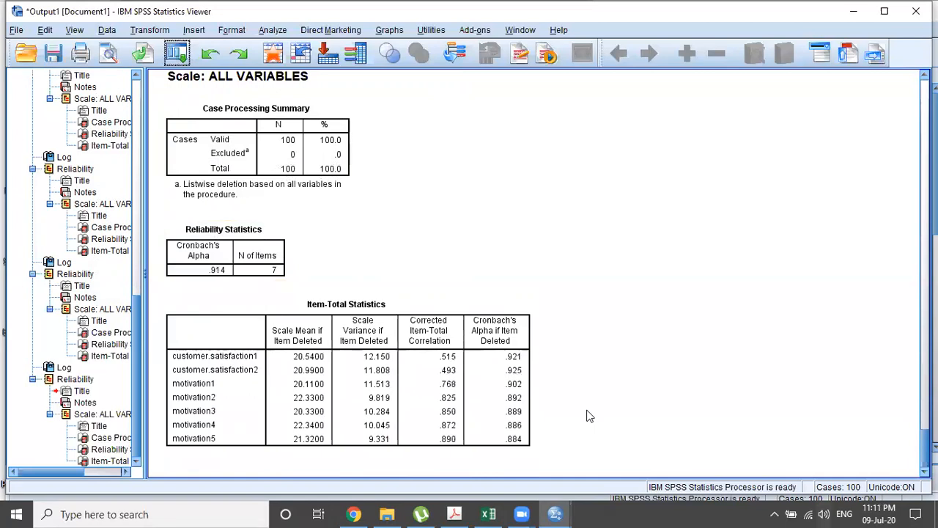
click(180, 54)
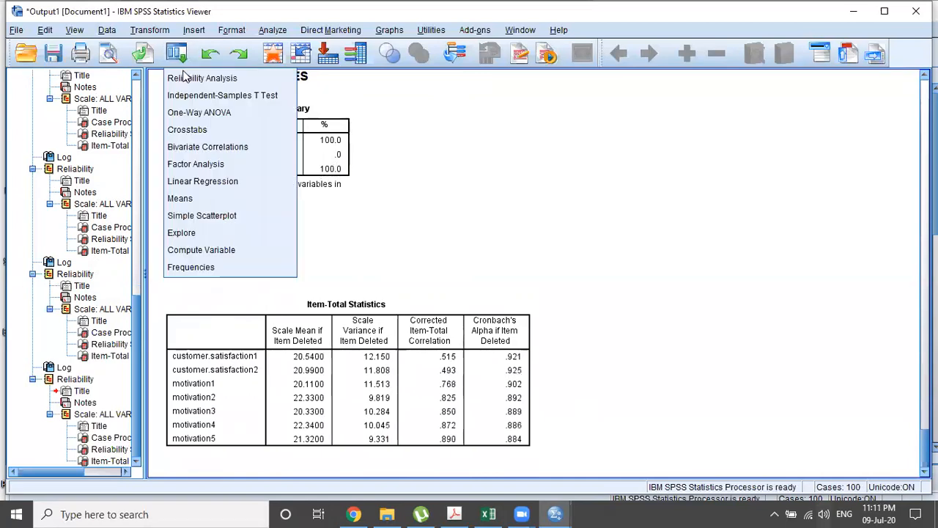
click(186, 78)
click(301, 146)
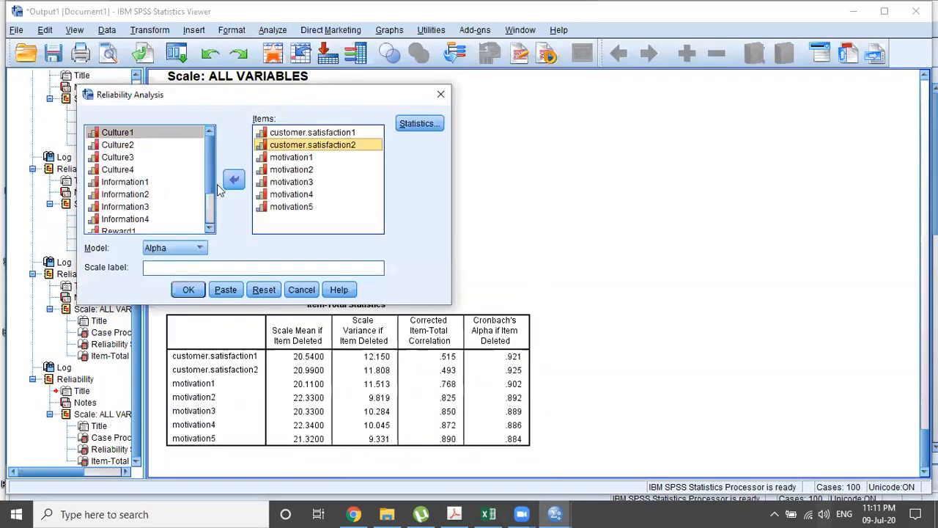
click(233, 180)
click(198, 290)
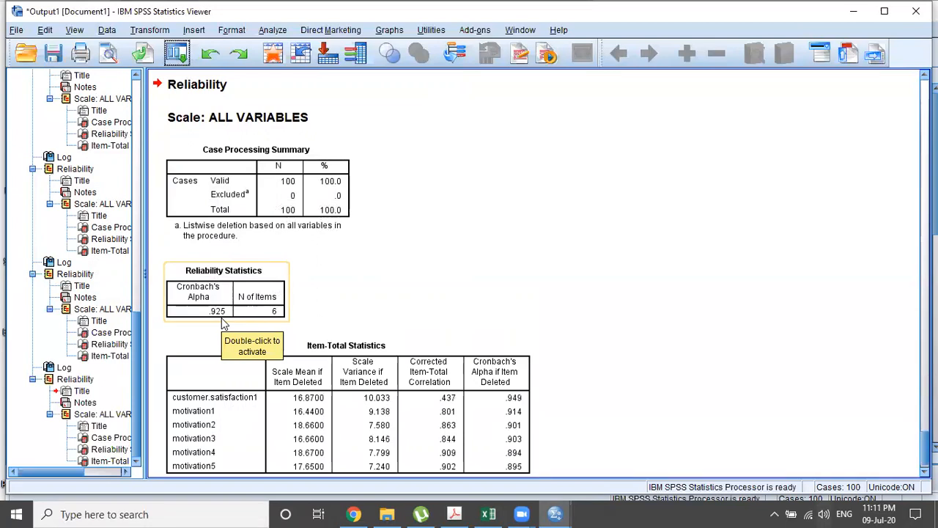
Step: Remove customer.satisfaction1 so only motivation1 through motivation5 are analysed, rerun the reliability analysis and review its Item-Total Statistics
click(176, 54)
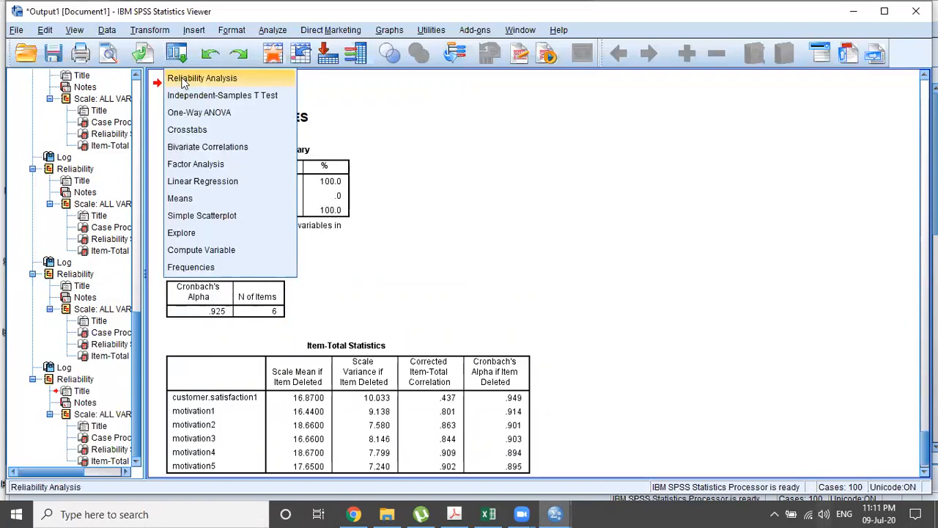
click(183, 79)
click(320, 133)
click(234, 179)
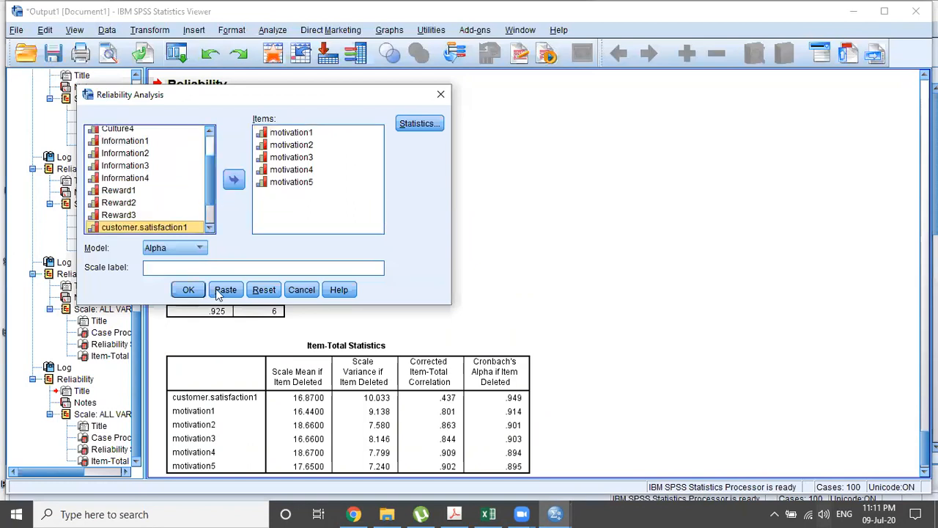
click(189, 289)
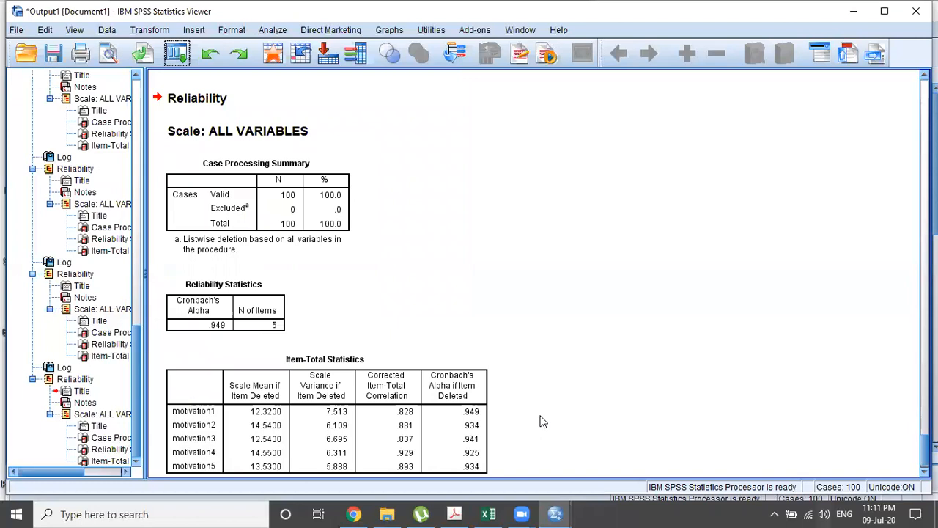
click(475, 405)
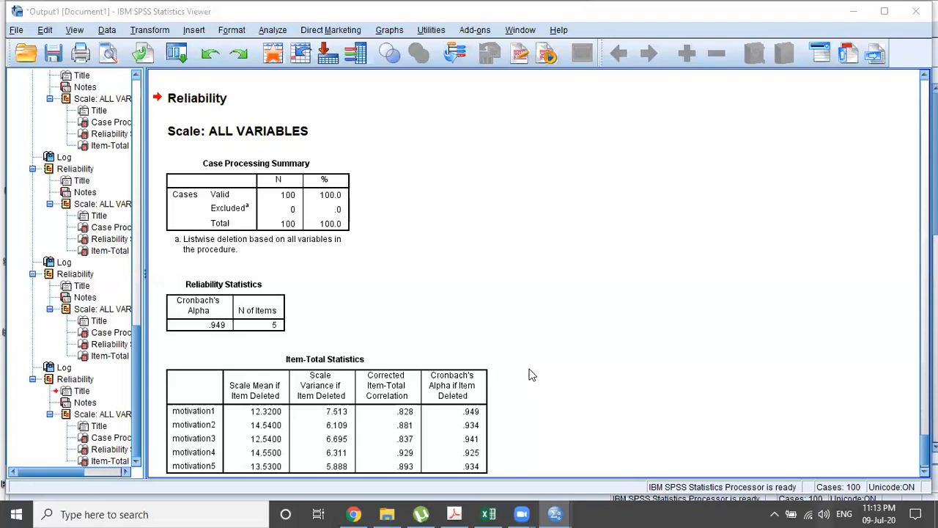
click(246, 403)
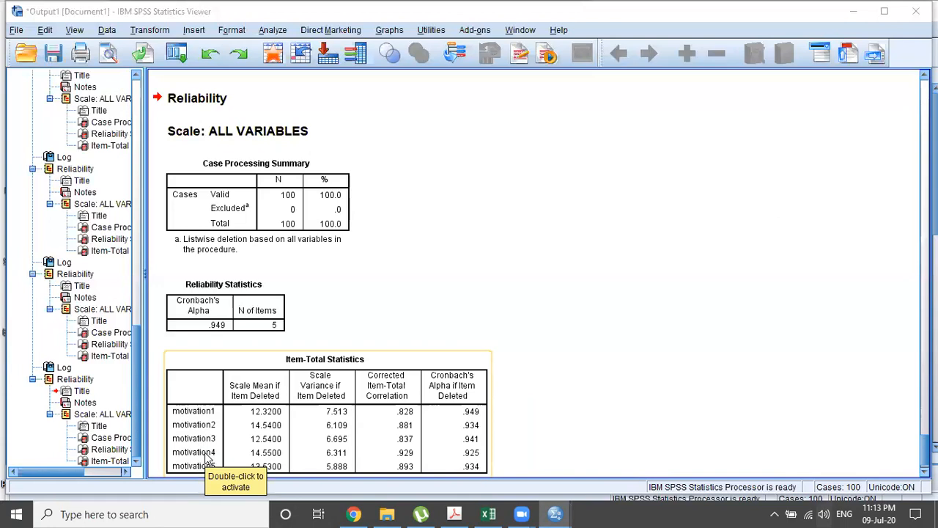
Step: Set up a Compute Variable with target variable Motiv and an empty MEAN function as its numeric expression
click(154, 32)
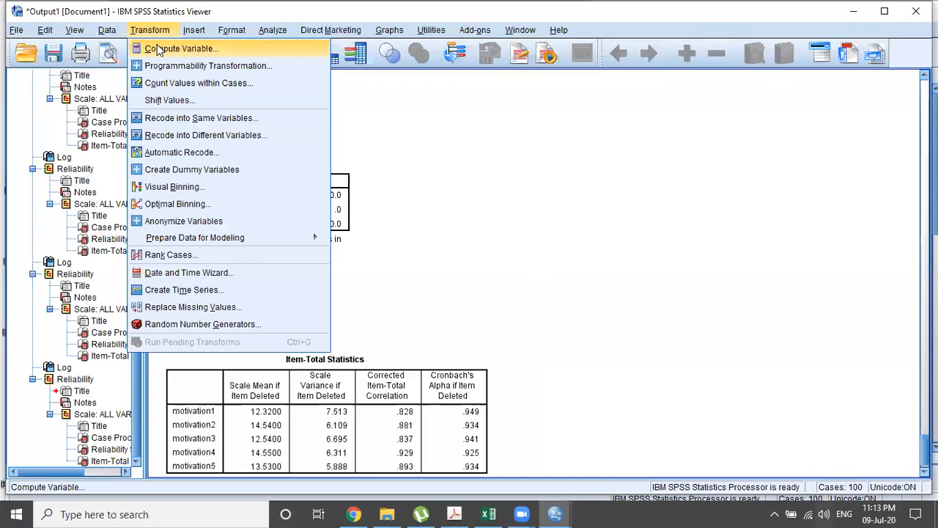
click(157, 45)
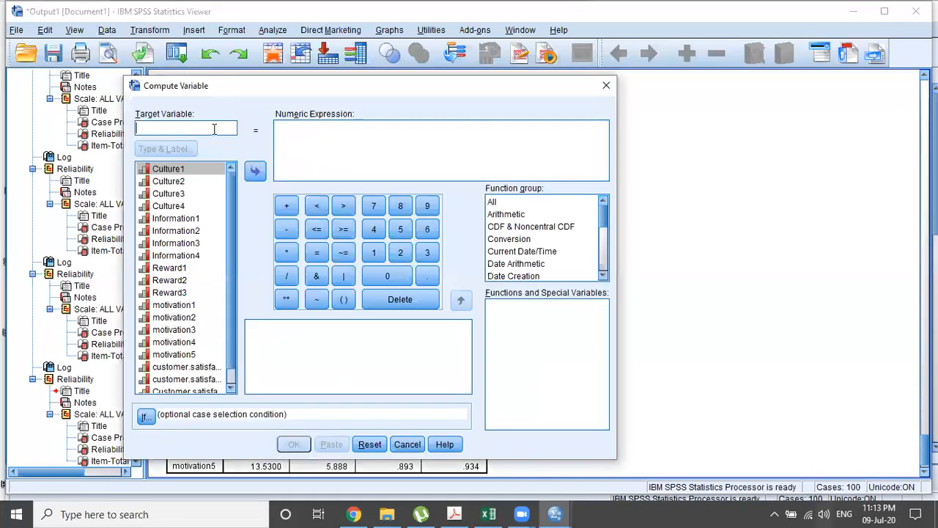
text(Motiv)
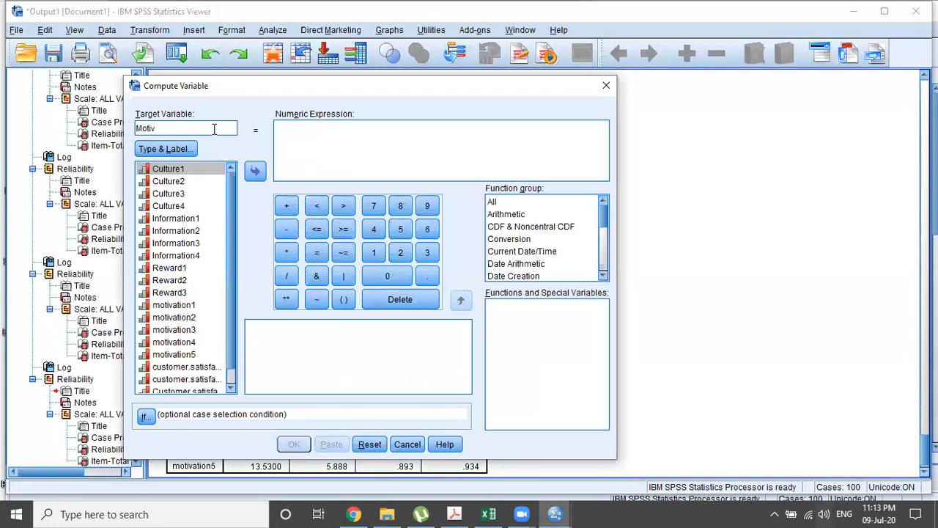
click(492, 205)
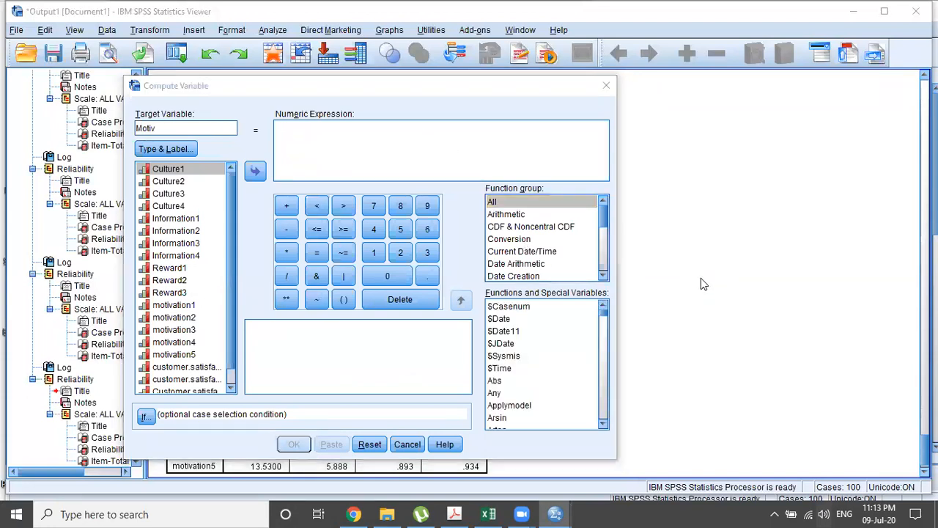
click(511, 332)
text(me)
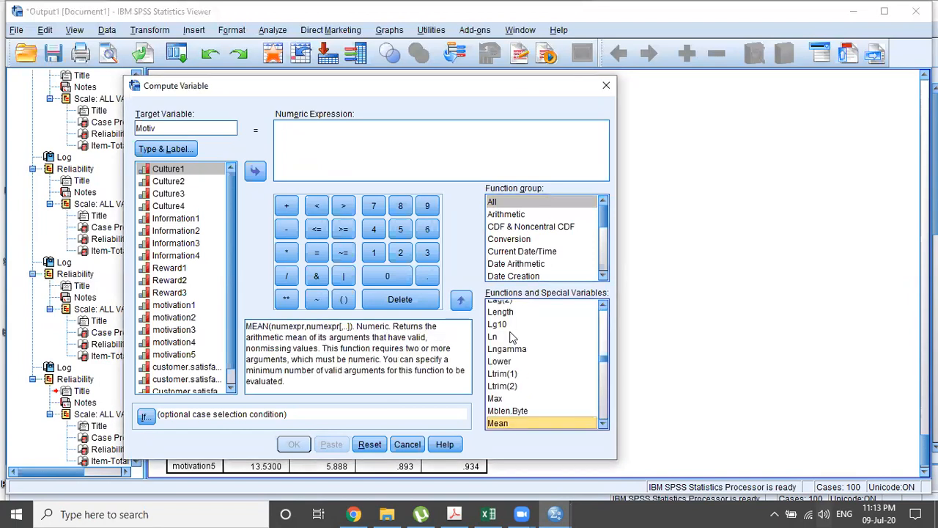
double_click(497, 425)
key(BackSpace)
key(BackSpace)
key(BackSpace)
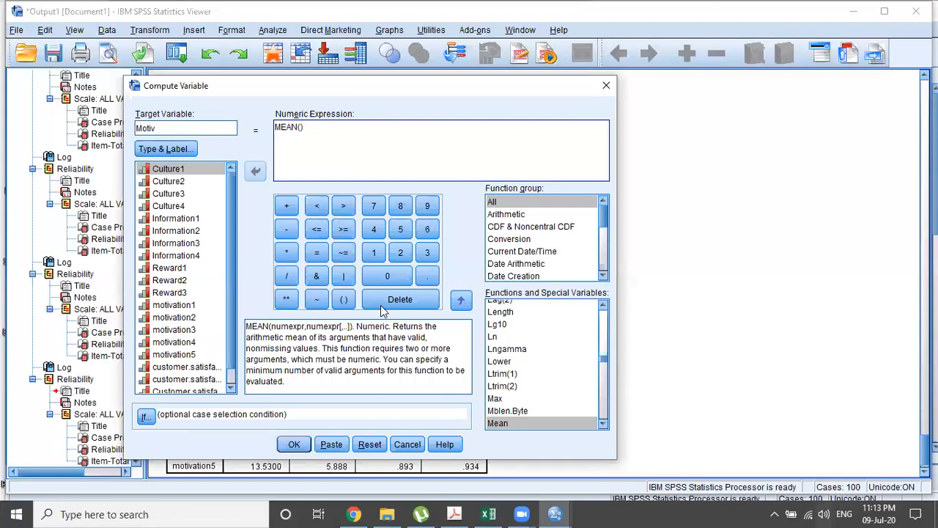
Step: Enter motivation1 through motivation5, separated by commas, as the MEAN arguments and compute the Motiv variable
double_click(180, 306)
text(,)
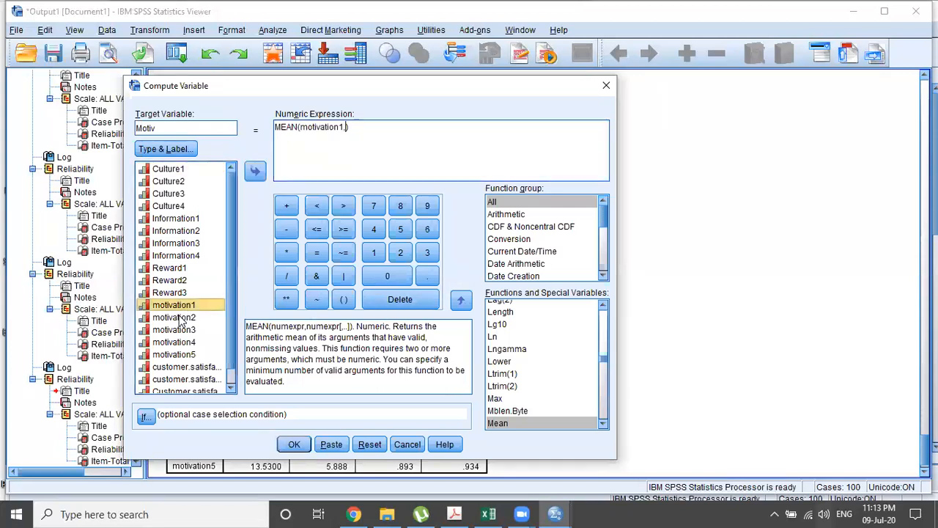
double_click(181, 317)
text(,)
double_click(181, 331)
text(,motivation3,)
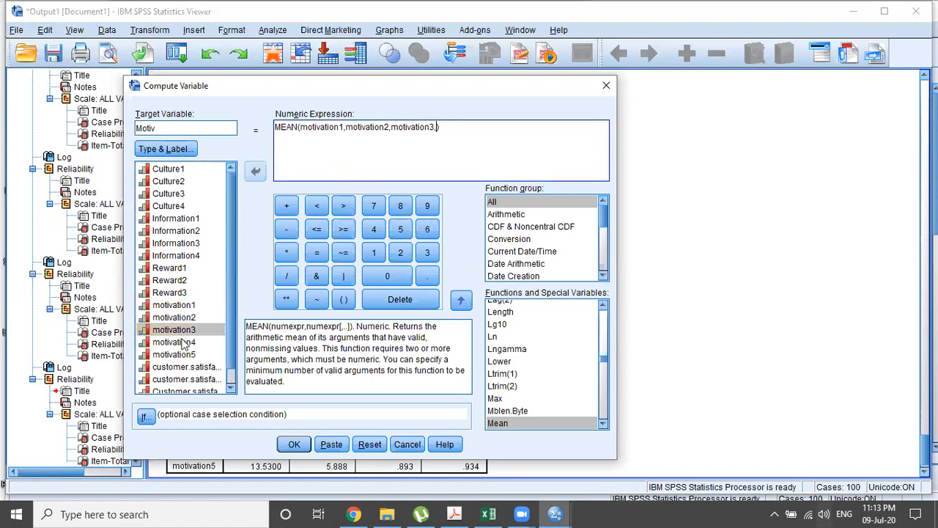
double_click(180, 341)
text(,)
double_click(181, 354)
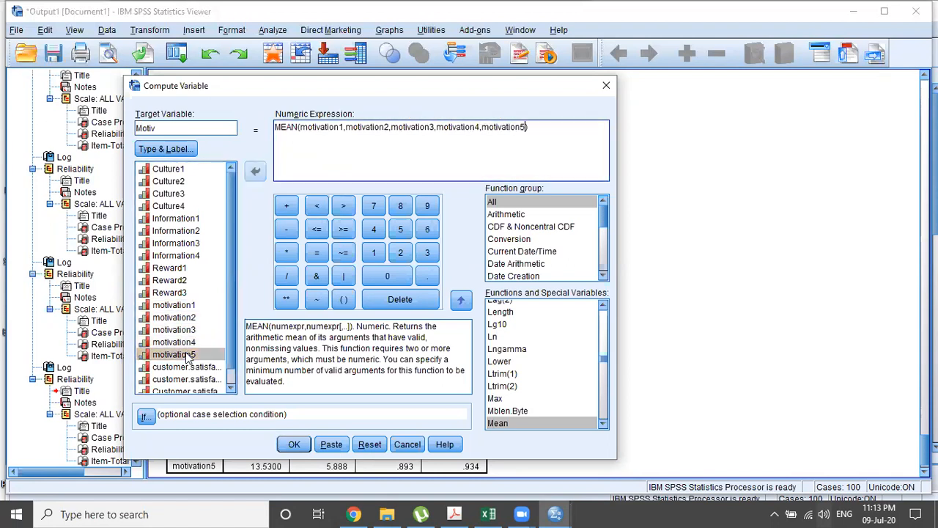
click(296, 445)
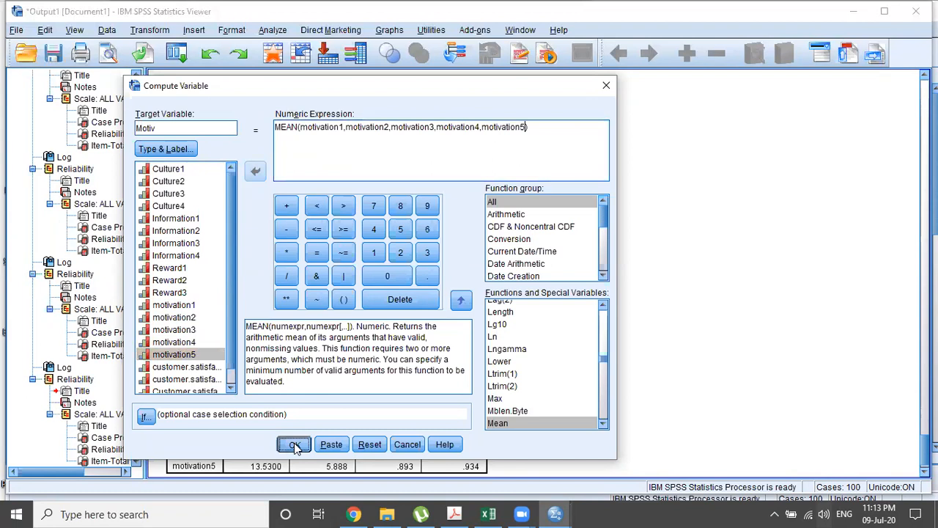
Step: Switch to the Data View of Validitiy Data File.sav and delete the computed Motiv variable
mouse_move(555, 513)
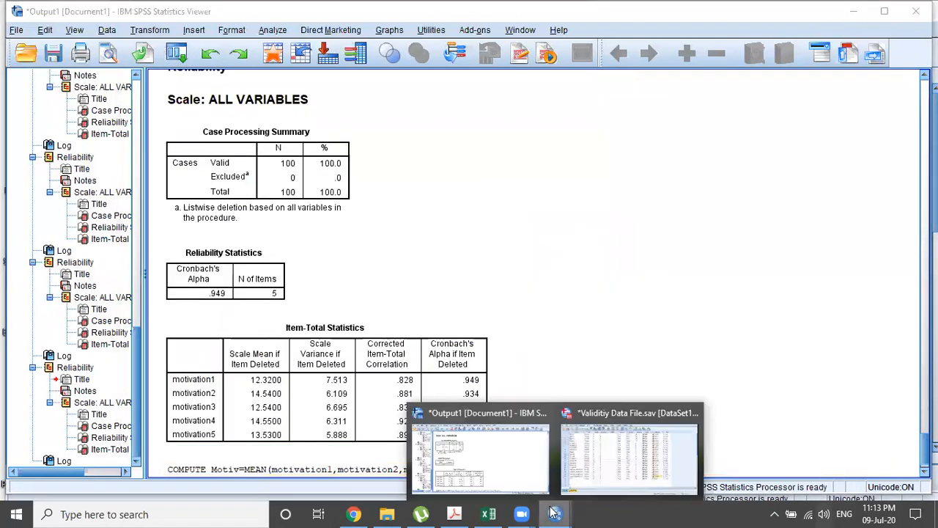
click(589, 465)
double_click(29, 392)
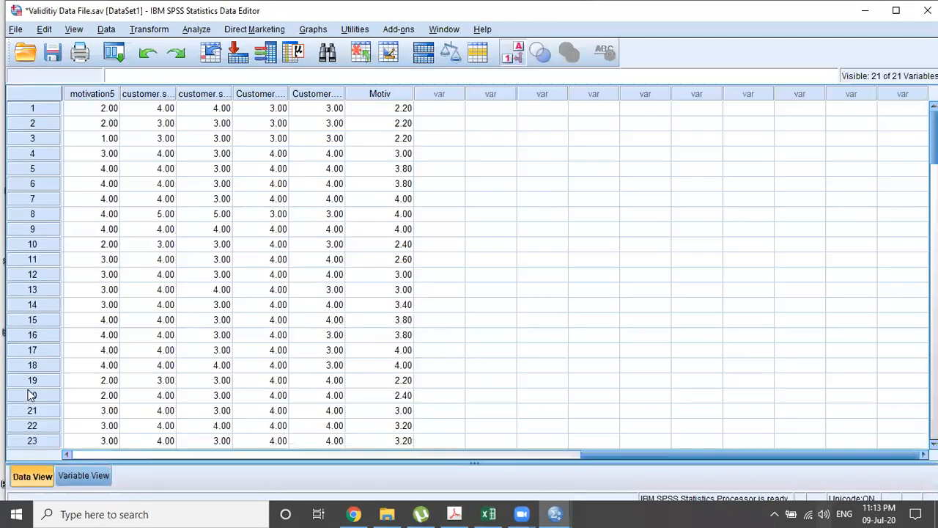
click(417, 110)
click(390, 95)
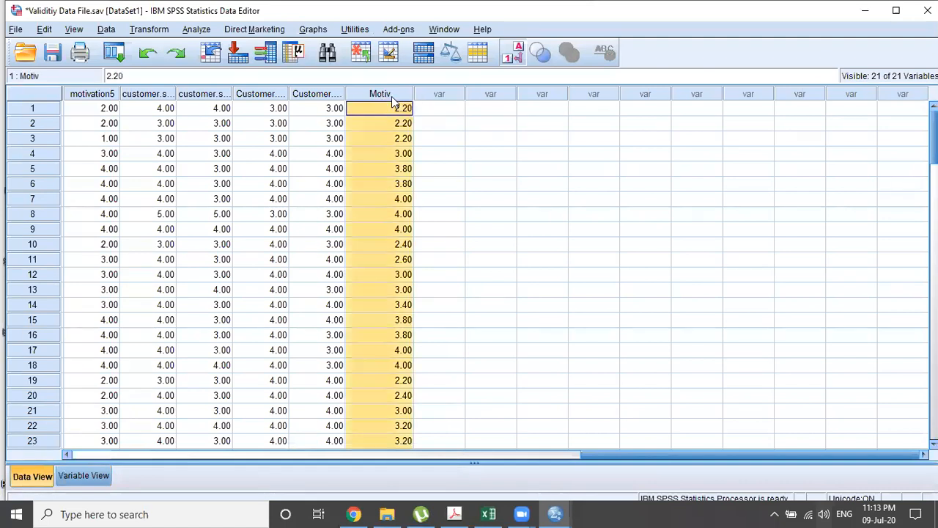
right_click(390, 95)
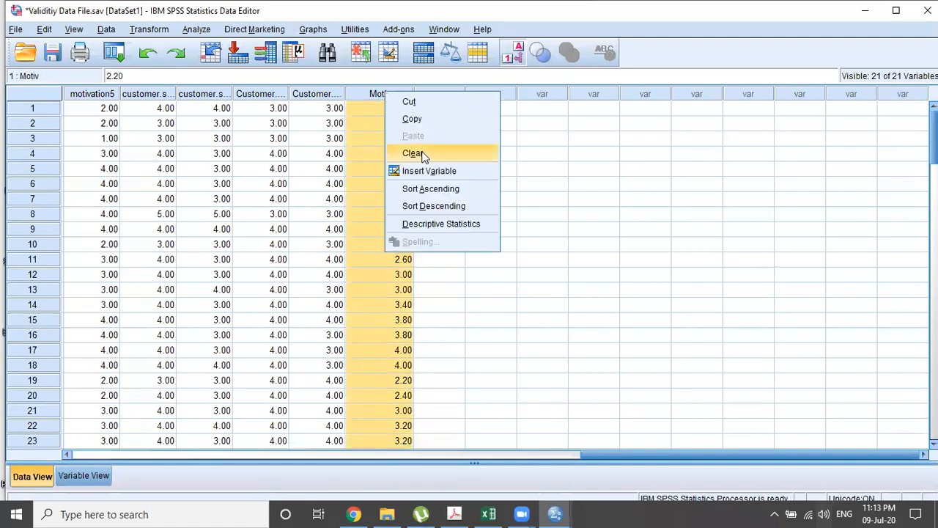
click(423, 153)
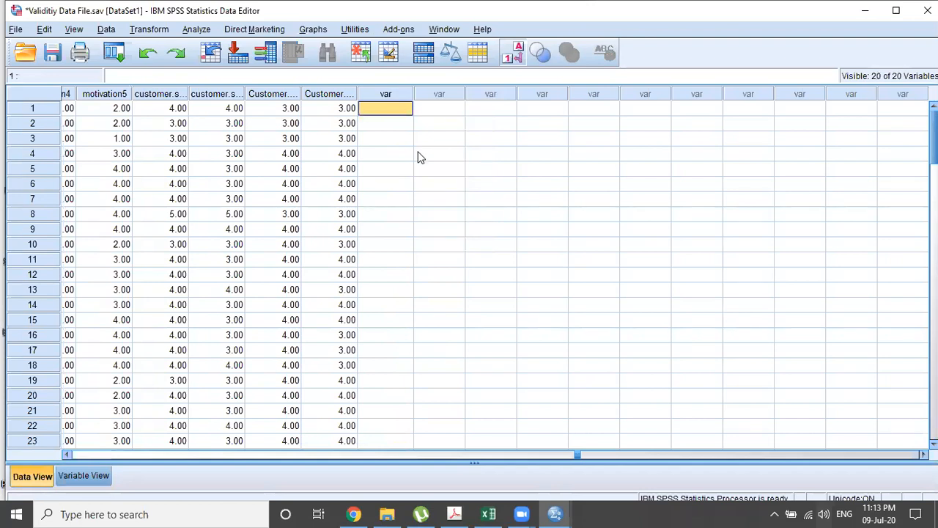
click(150, 31)
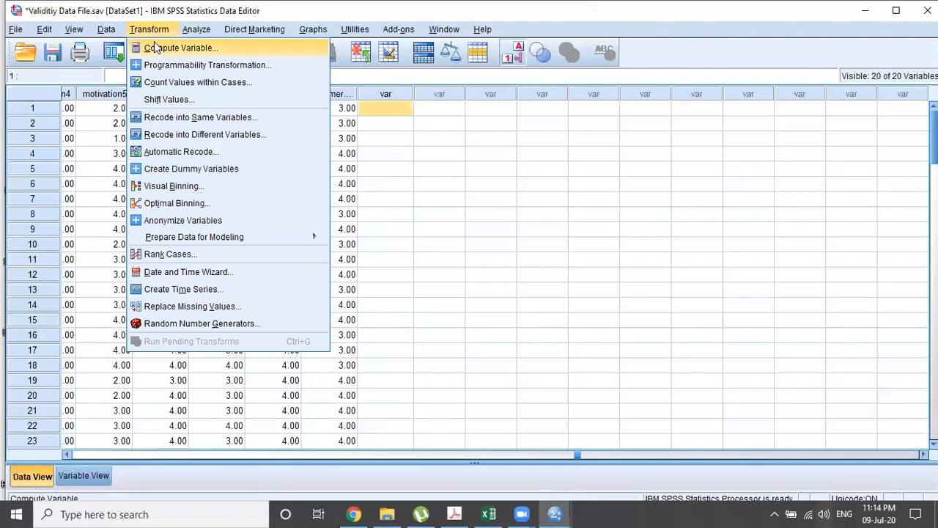
click(156, 47)
text(Customer)
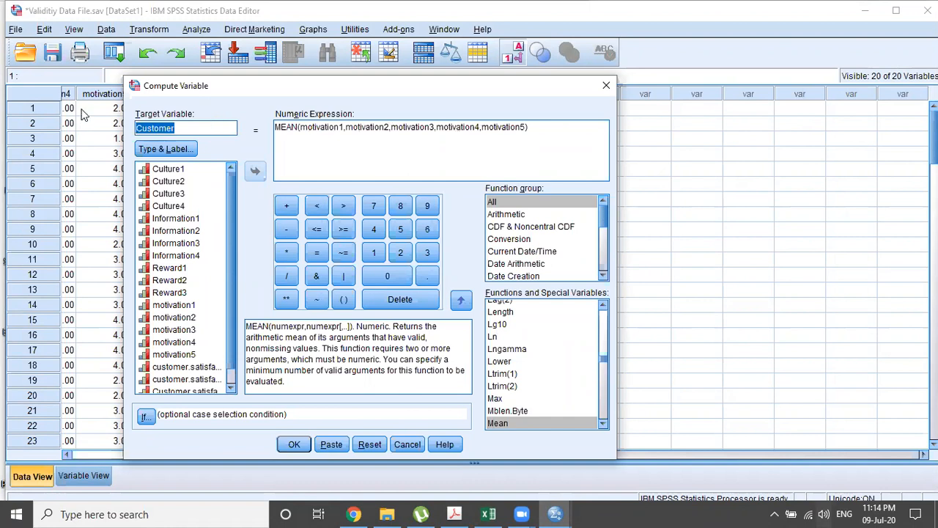
key(BackSpace)
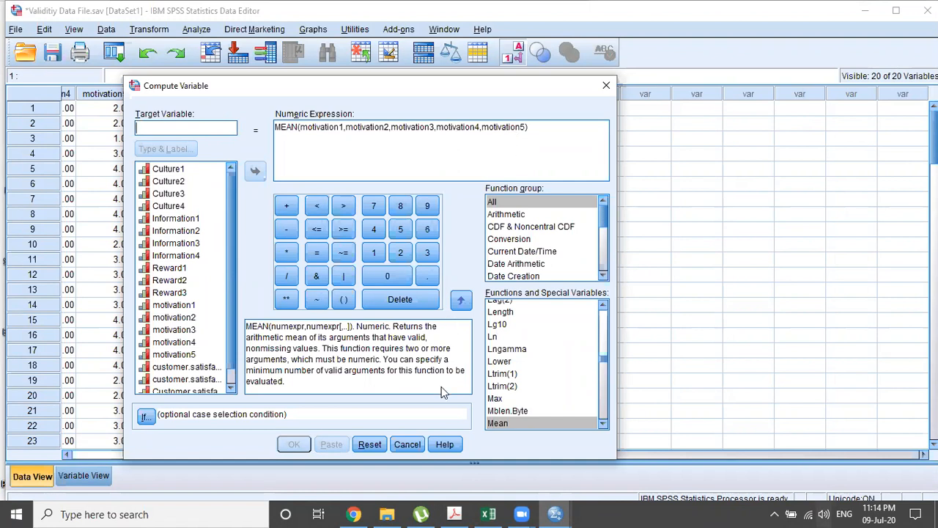
click(414, 443)
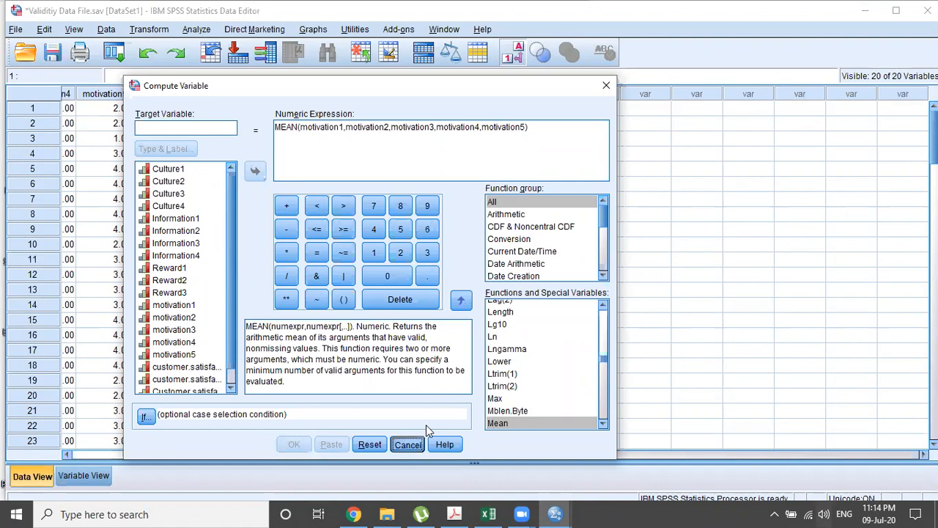
click(309, 137)
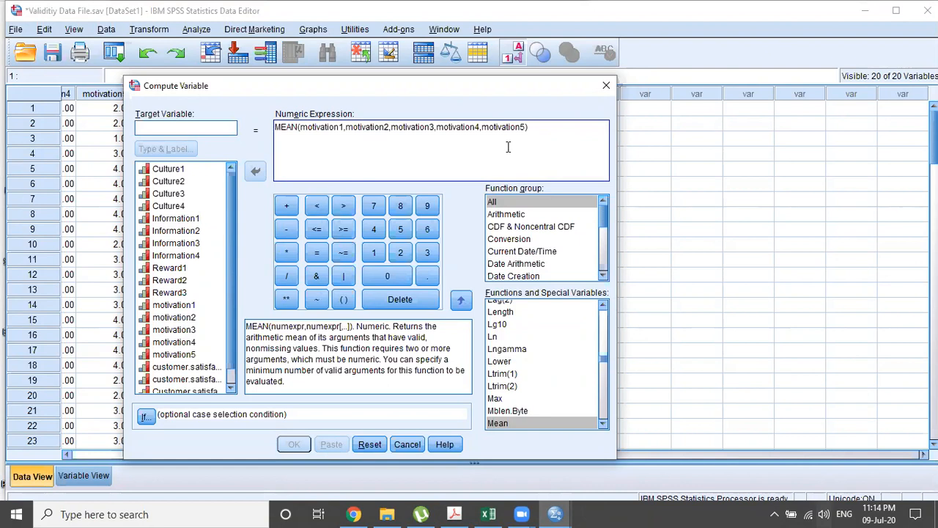
click(606, 85)
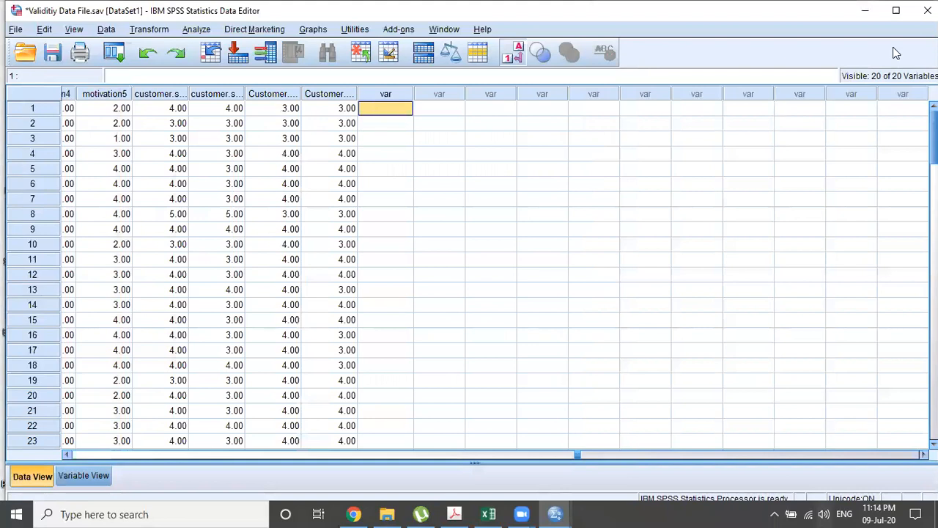
Step: Exit SPSS Statistics without saving the changes and minimise the Vadlidity folder window
click(927, 10)
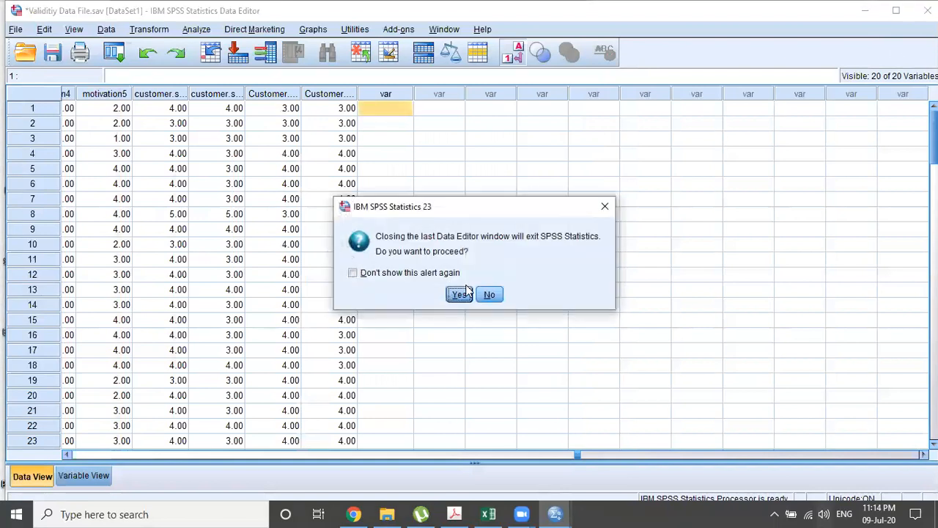
click(460, 294)
click(469, 275)
click(479, 298)
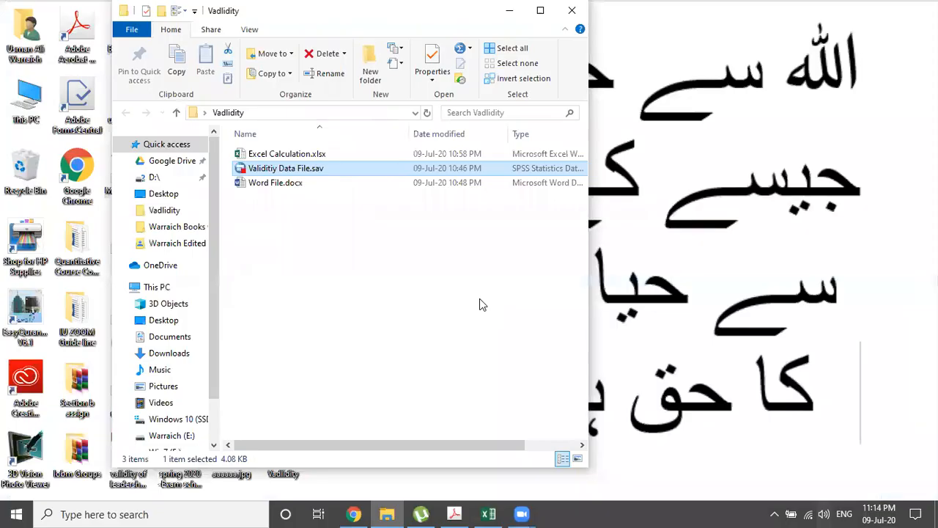
click(508, 12)
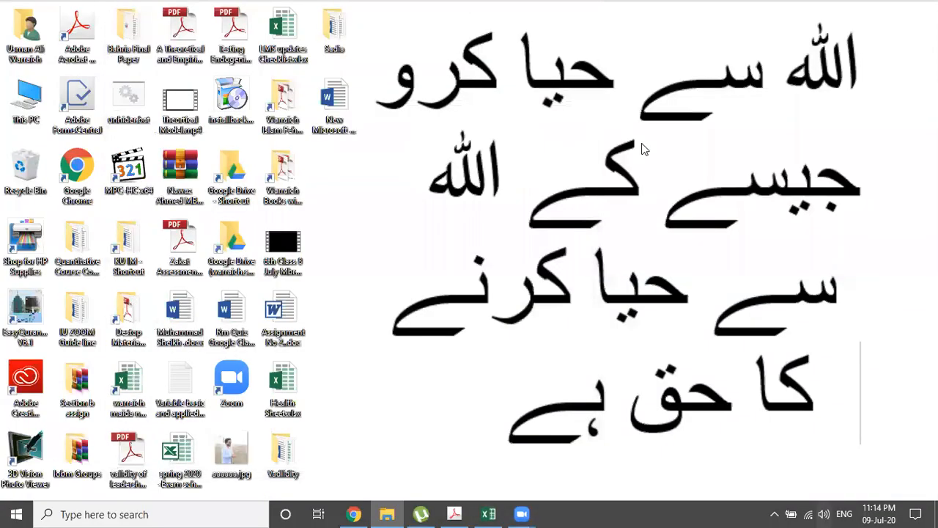
Step: Launch Amos Graphics and load Validitiy Data File.sav as the data file for Group number 1
key(super)
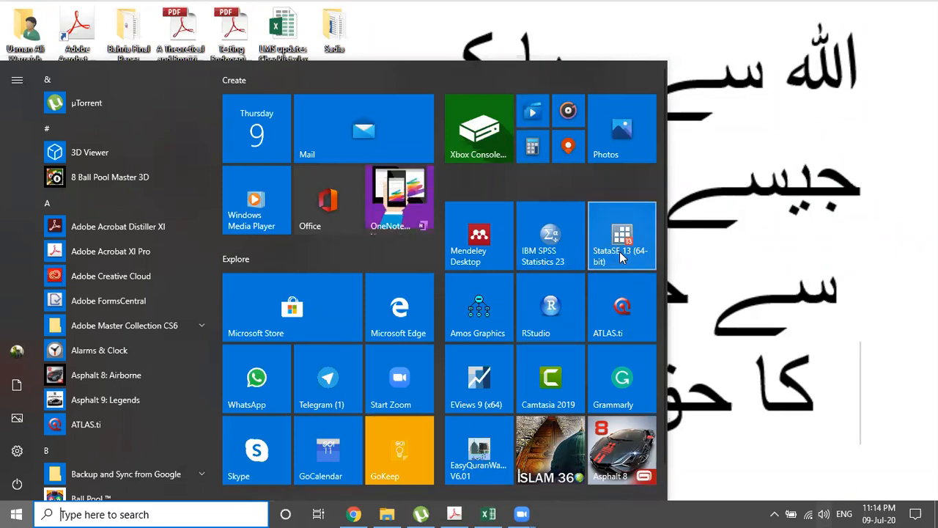
click(479, 329)
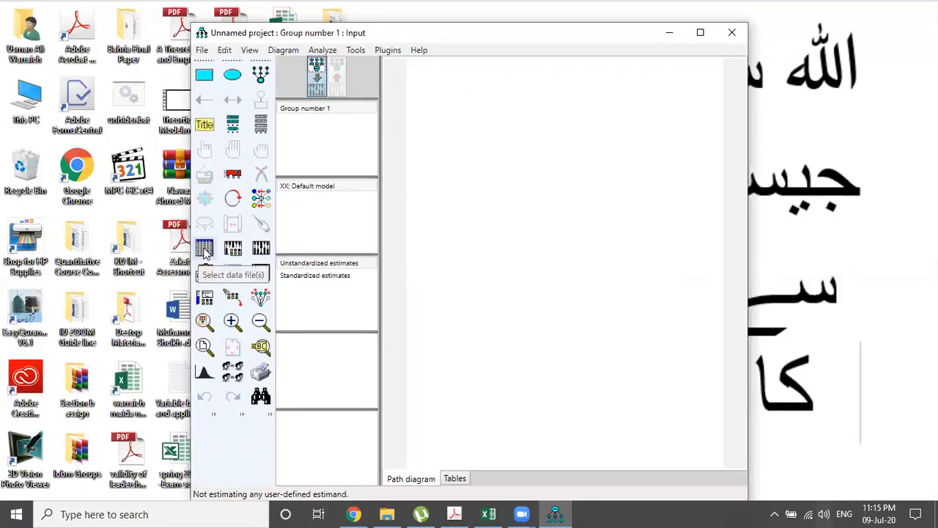
click(205, 250)
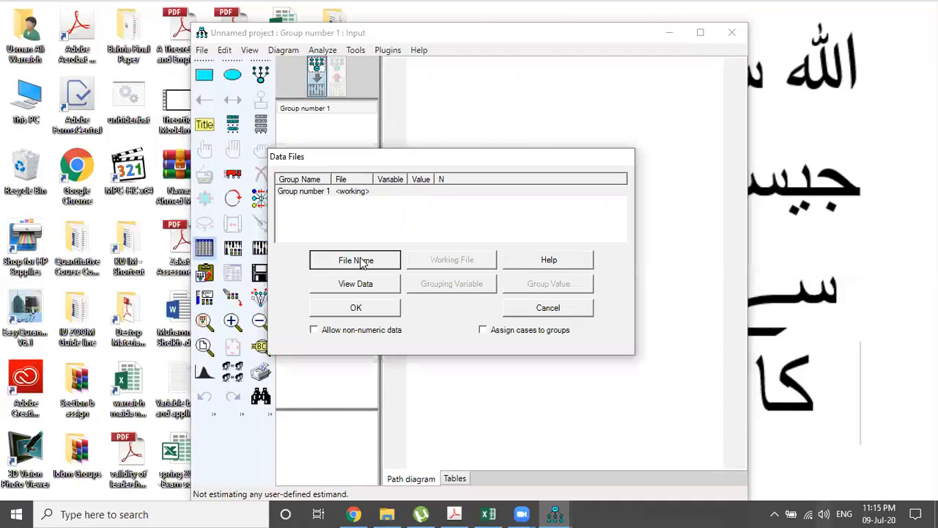
click(361, 261)
click(462, 244)
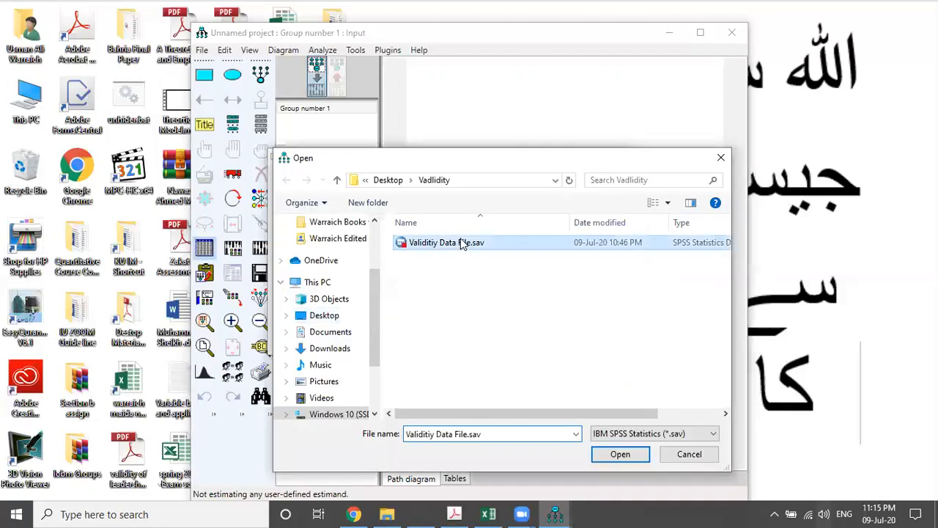
key(Return)
click(348, 310)
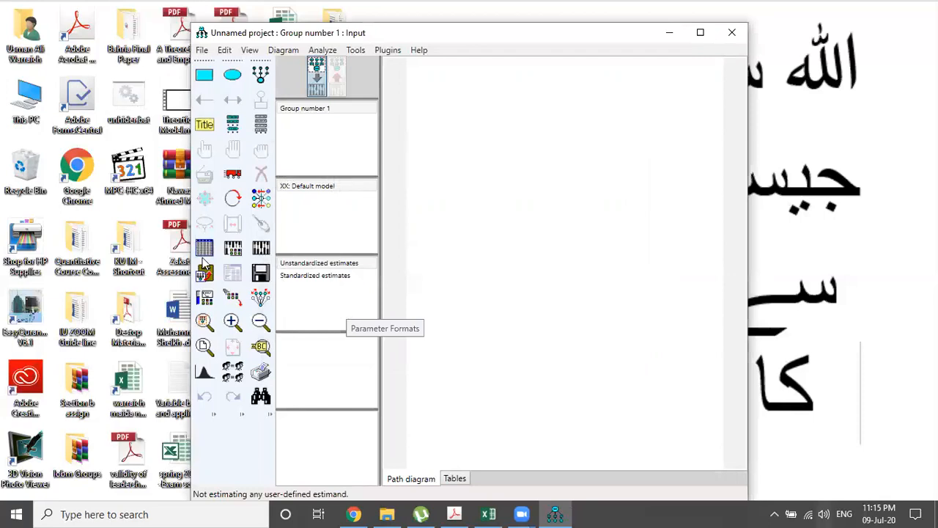
Step: View the list of variables in the data set and close it
click(265, 128)
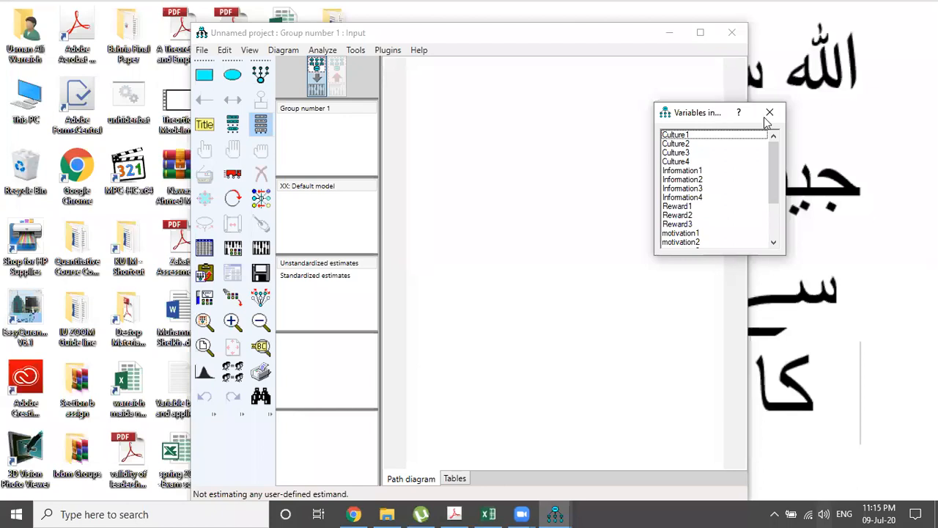
drag(715, 121, 764, 116)
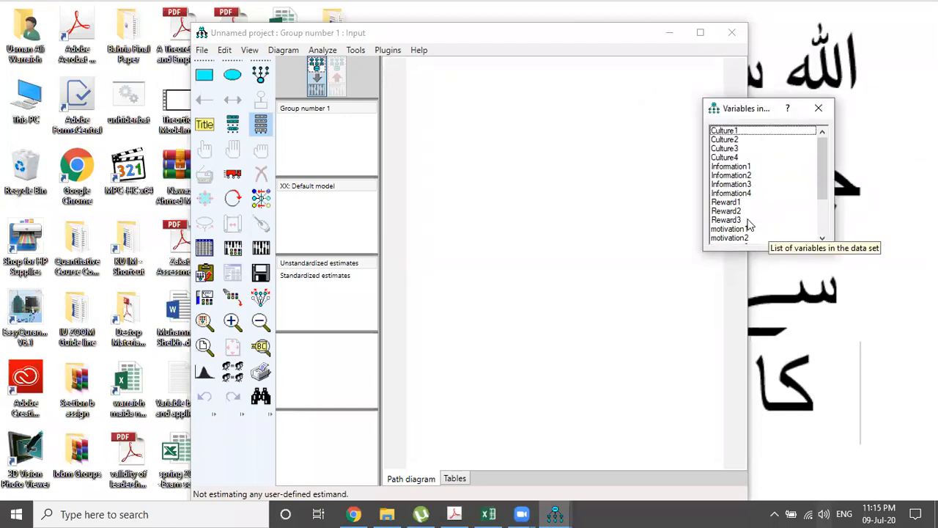
click(827, 108)
Step: Draw a trial observed-variable rectangle with an unobserved-variable ellipse below it on the empty path diagram
click(198, 78)
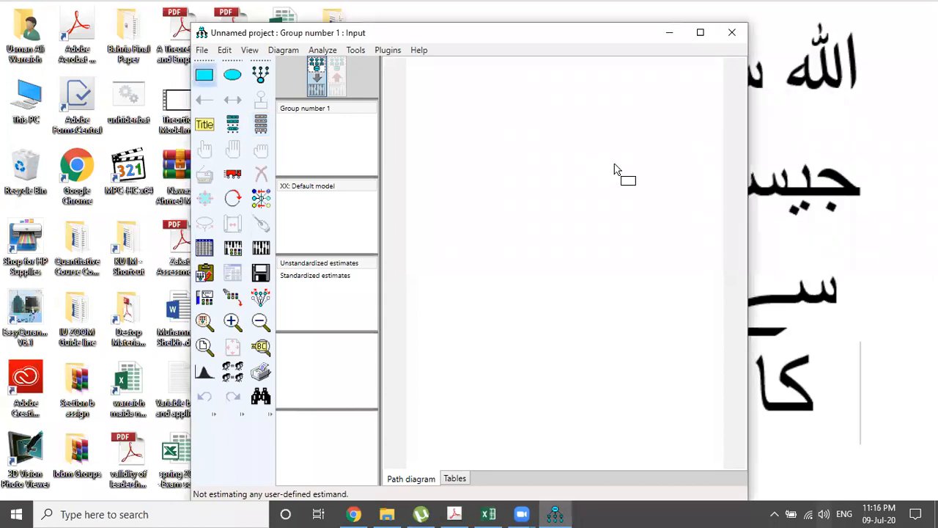
drag(500, 127, 535, 159)
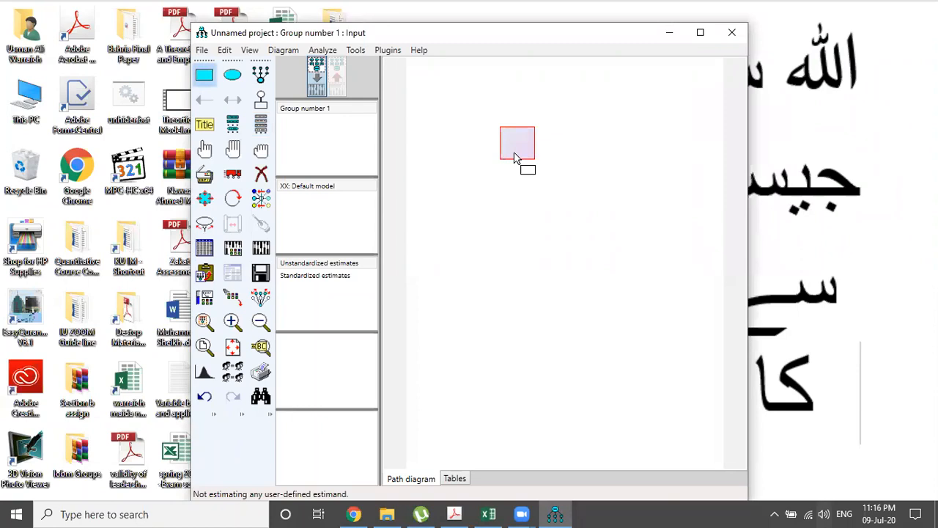
click(232, 74)
drag(491, 218, 531, 260)
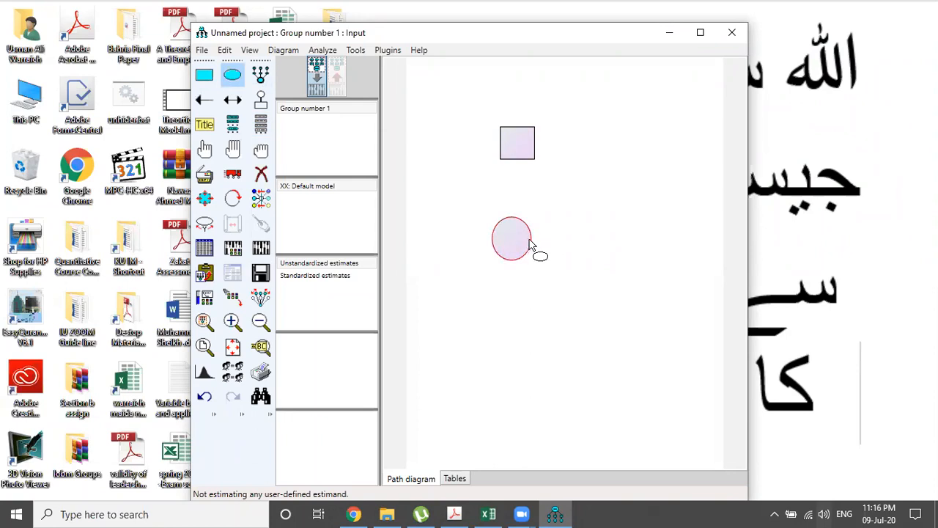
Step: Erase the trial rectangle and ellipse from the path diagram
click(260, 174)
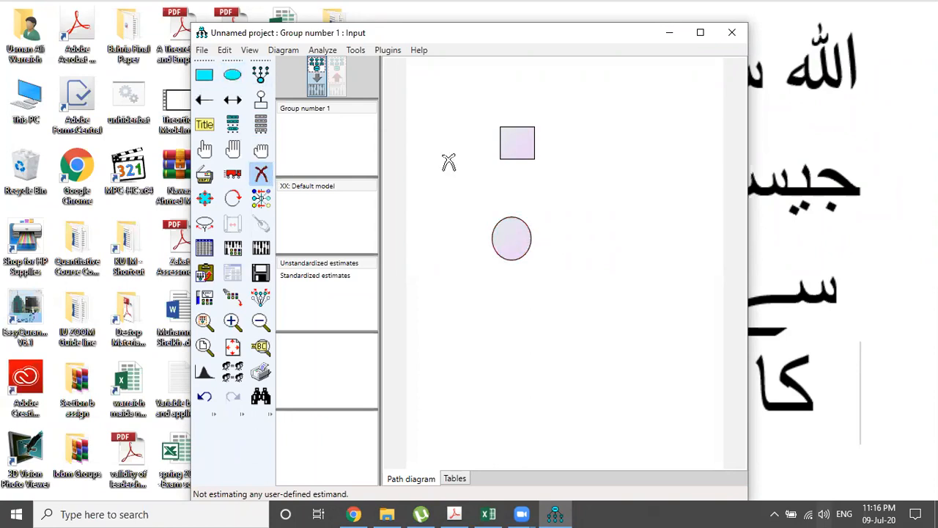
click(519, 141)
click(517, 225)
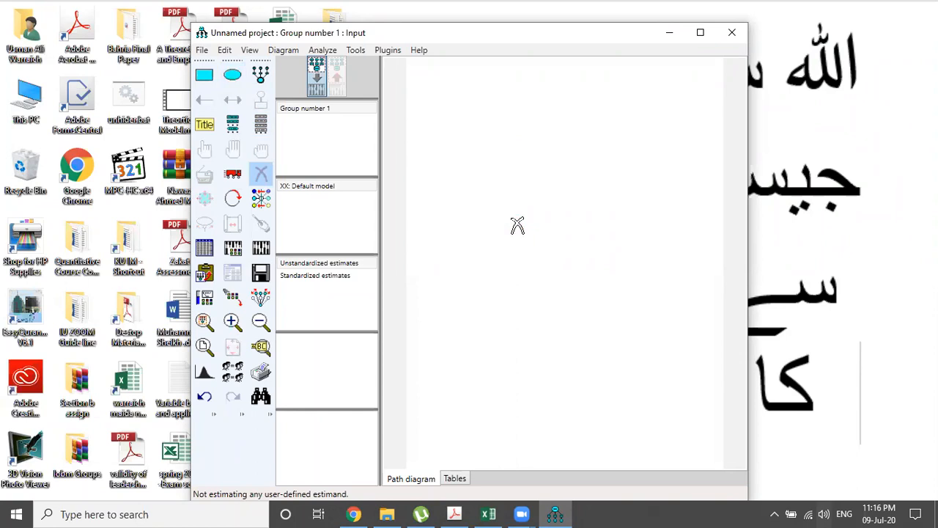
Step: Draw a latent-variable ellipse near the top of the path diagram and add five indicators with error terms
click(233, 74)
drag(495, 140, 543, 178)
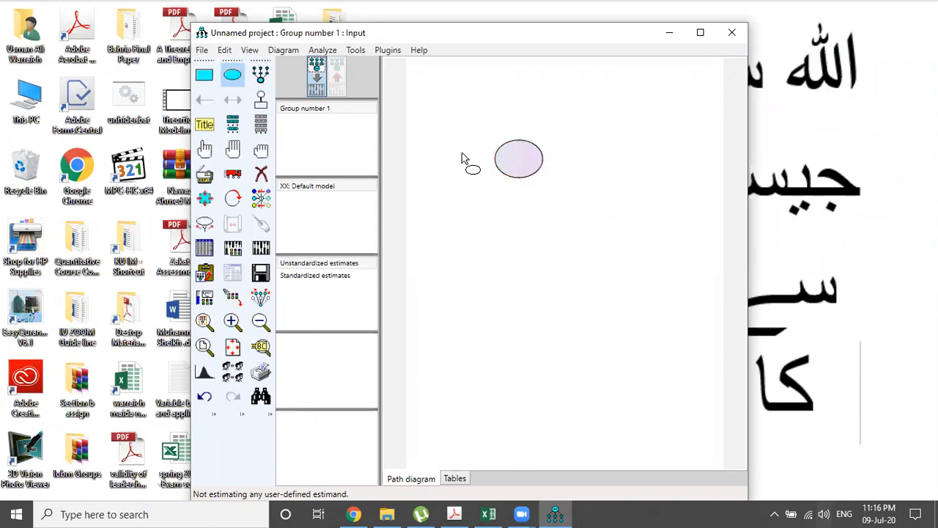
click(260, 74)
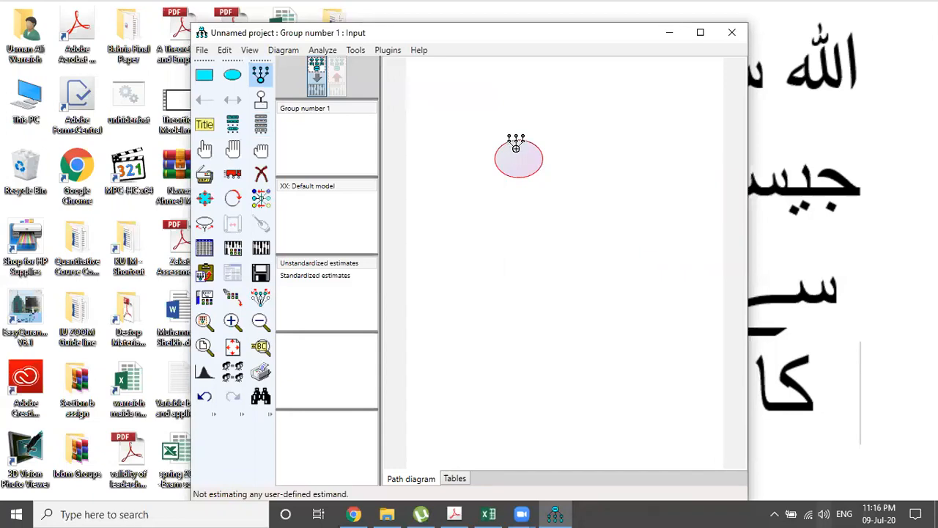
click(516, 148)
click(516, 148)
click(516, 148)
click(516, 148)
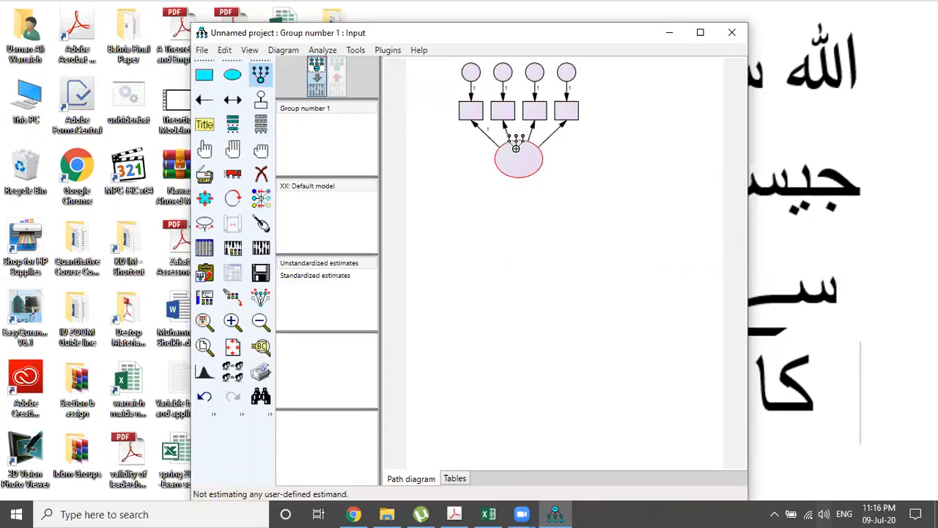
click(516, 148)
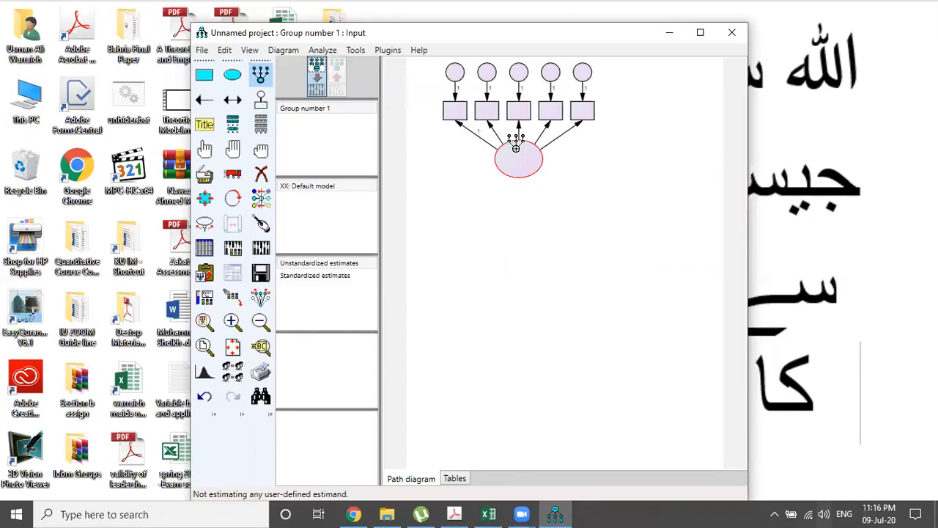
Step: Erase the ellipse and all five of its indicators with their error terms
click(261, 174)
click(517, 156)
click(582, 109)
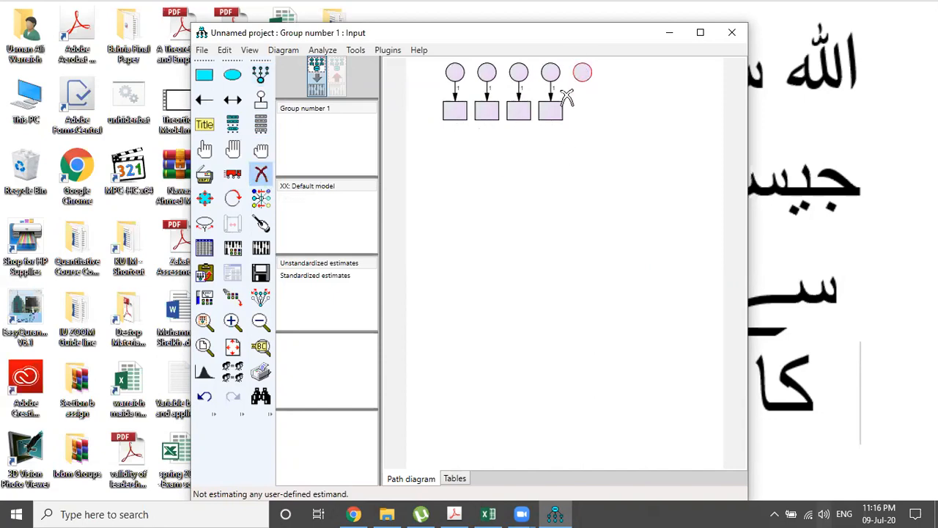
click(550, 109)
click(550, 72)
click(582, 73)
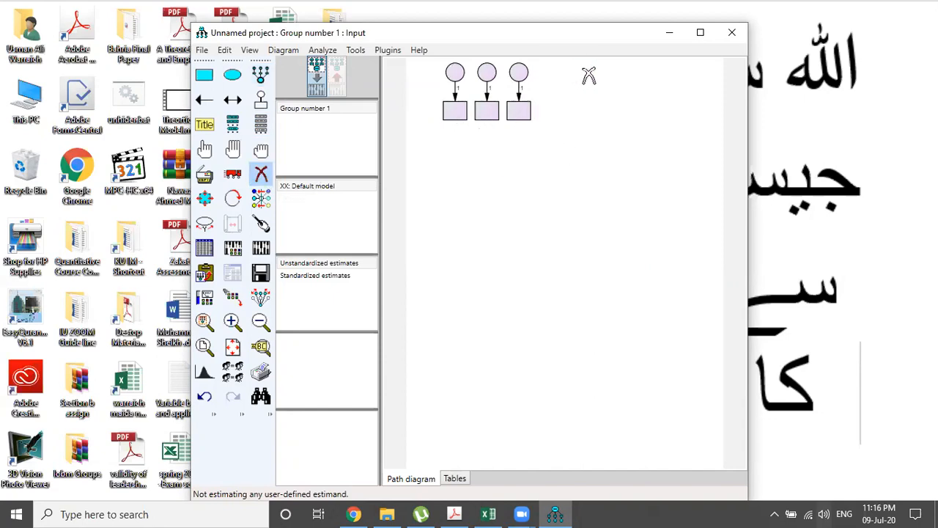
click(522, 110)
click(519, 72)
click(487, 110)
click(487, 73)
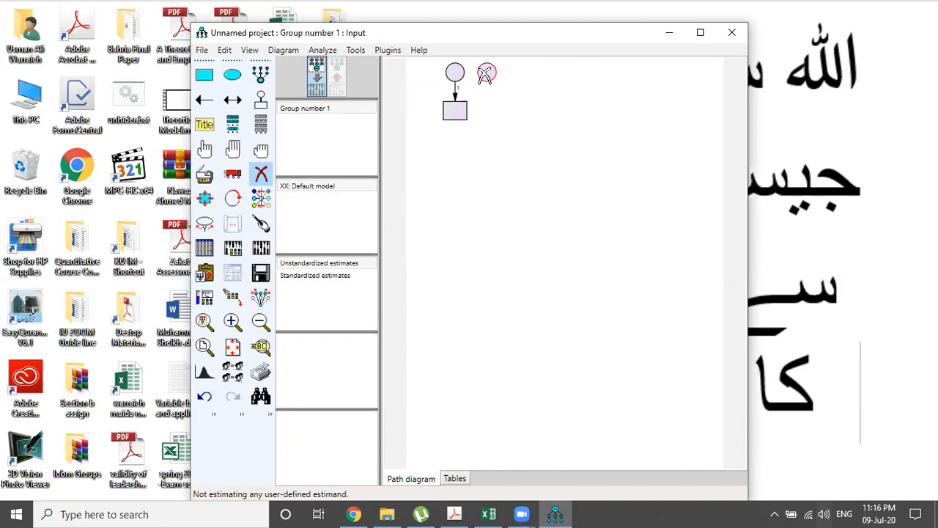
click(452, 115)
click(455, 72)
Step: Draw a circular latent variable near the top of the path diagram and add four indicators with error terms
click(261, 74)
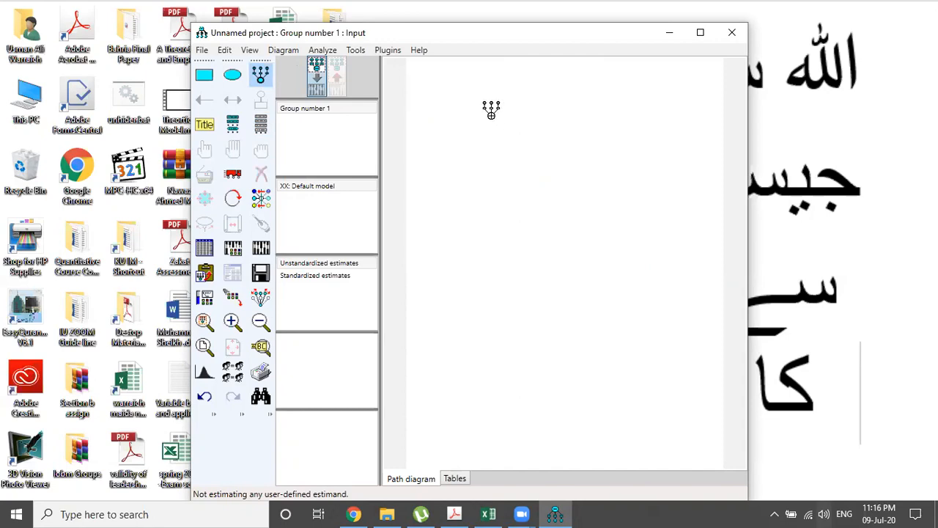
drag(492, 118, 518, 145)
click(506, 129)
click(507, 129)
click(507, 129)
click(506, 129)
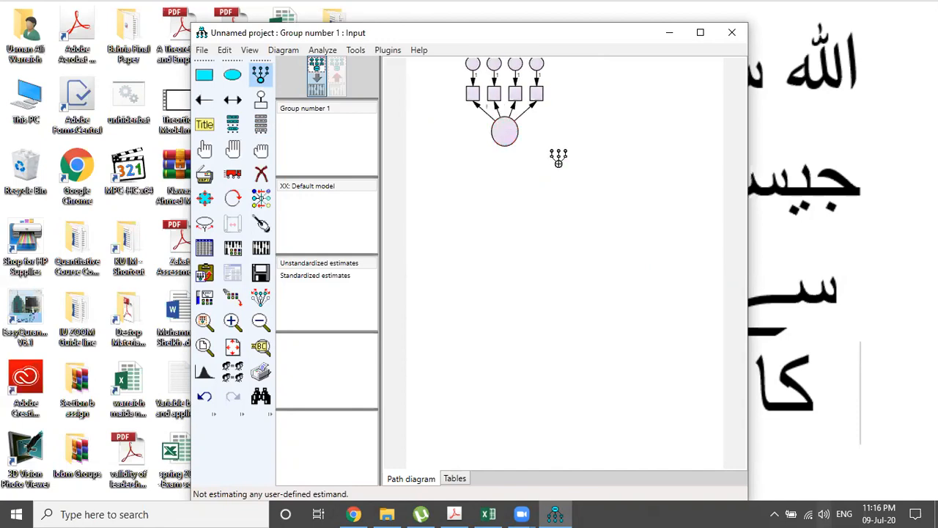
Step: Duplicate the whole latent-variable group twice, stacking the two copies below the original
click(235, 152)
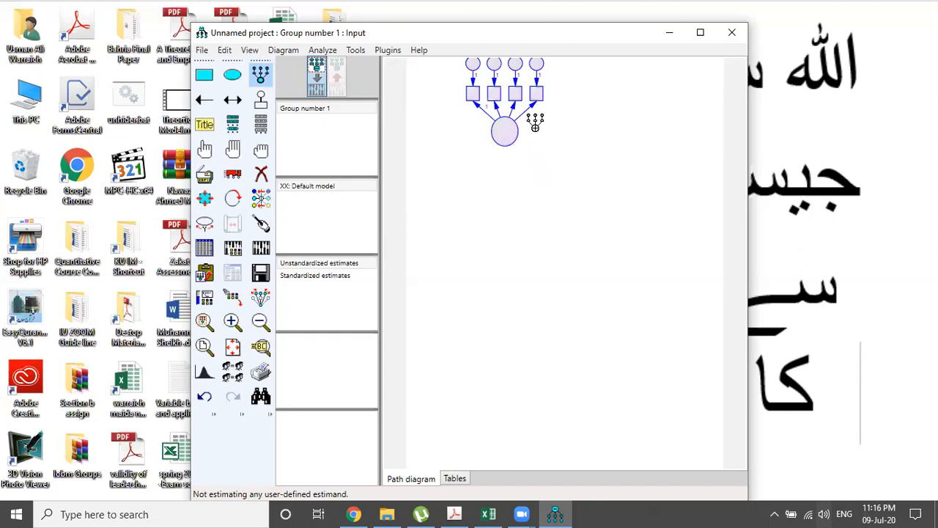
click(210, 180)
drag(506, 135, 507, 367)
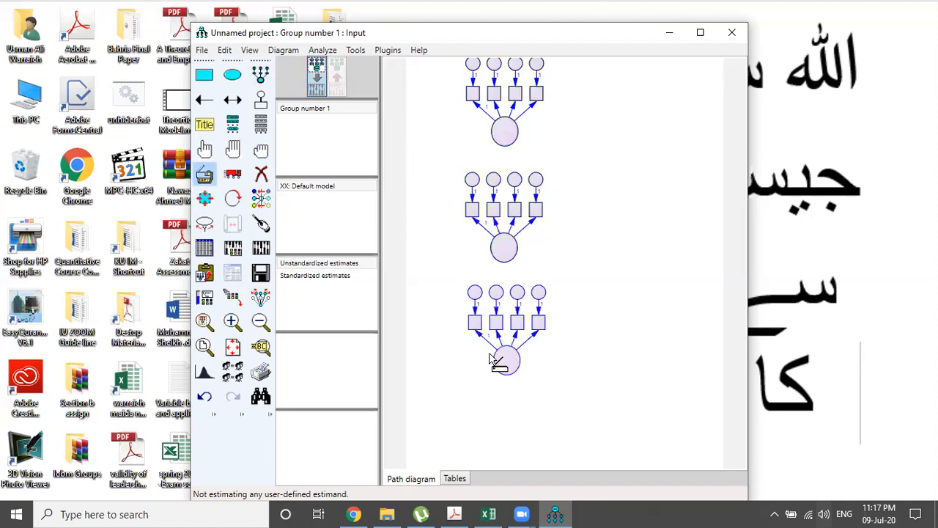
Step: Rotate the indicators of all three latent variables to the left side of their circles
click(262, 151)
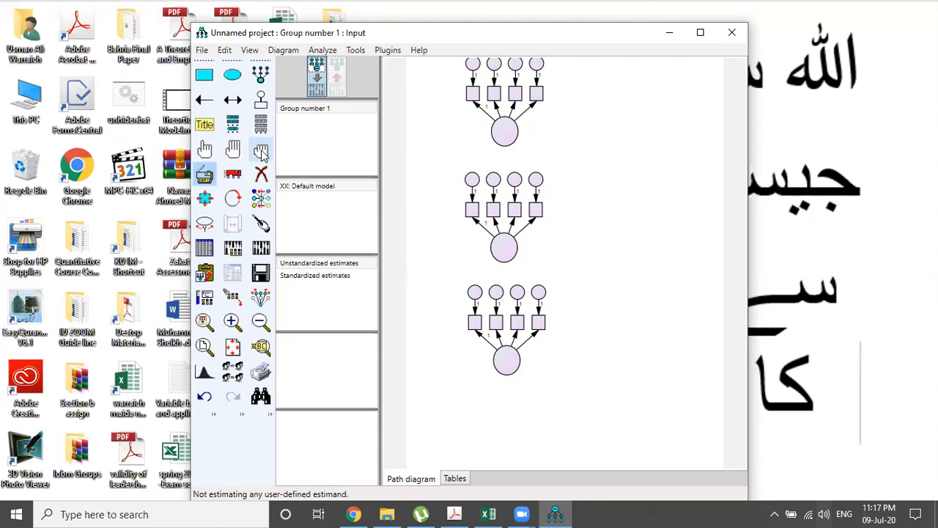
click(233, 199)
click(509, 369)
click(511, 370)
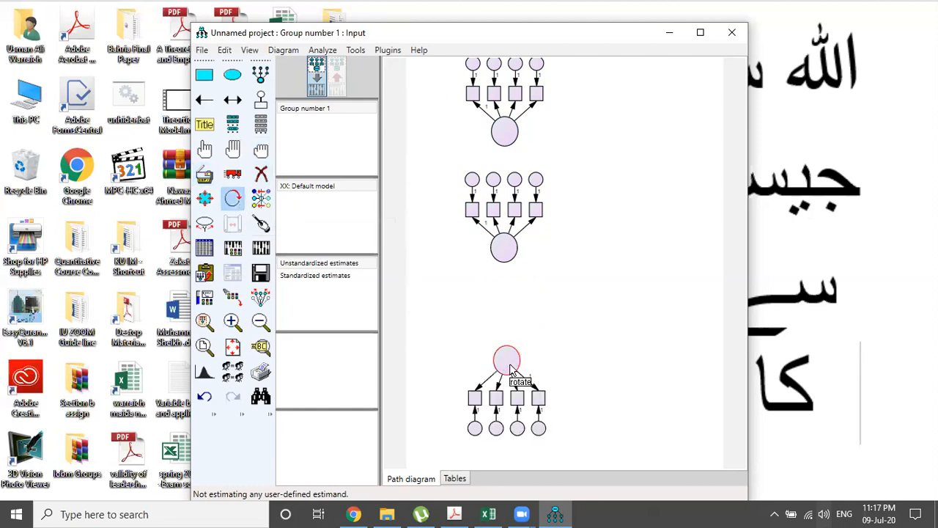
click(511, 370)
click(513, 247)
click(513, 248)
click(513, 248)
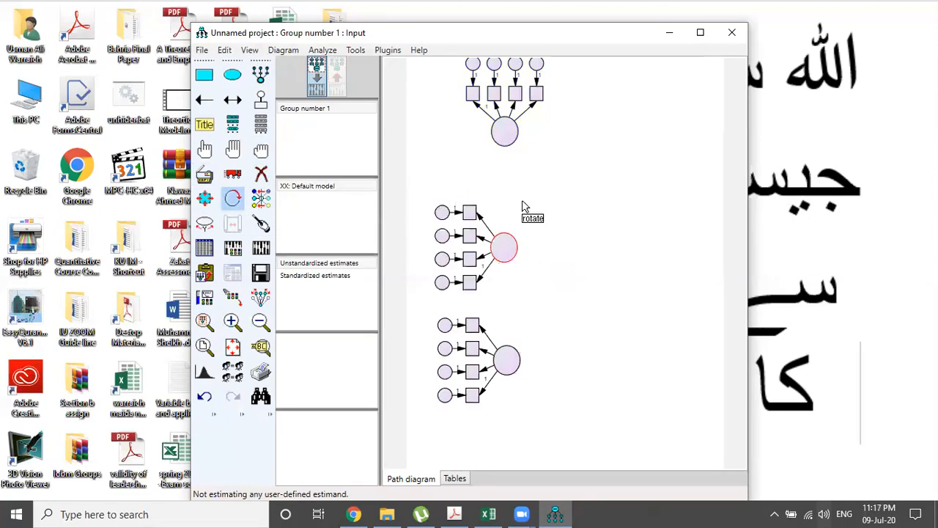
click(511, 138)
click(511, 137)
click(511, 138)
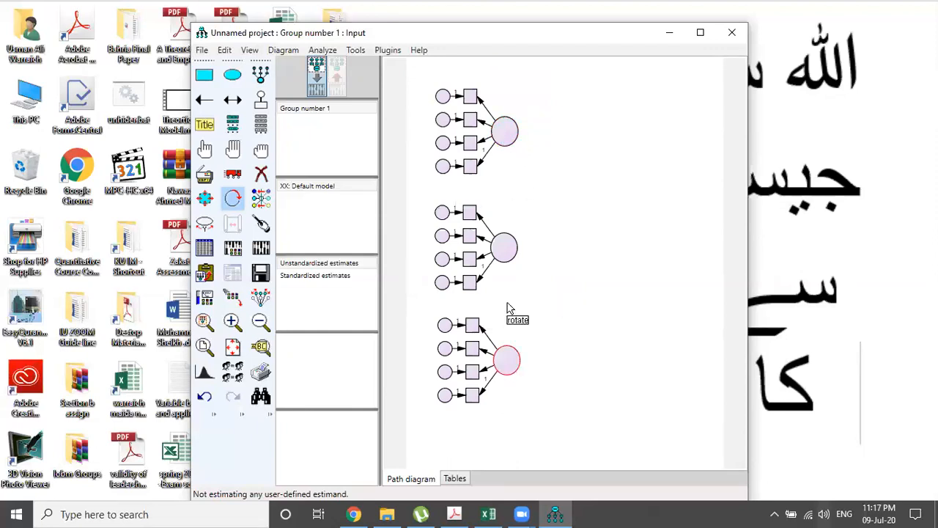
Step: Move the middle latent variable and its indicators slightly up and to the right with symmetries preserved
click(233, 174)
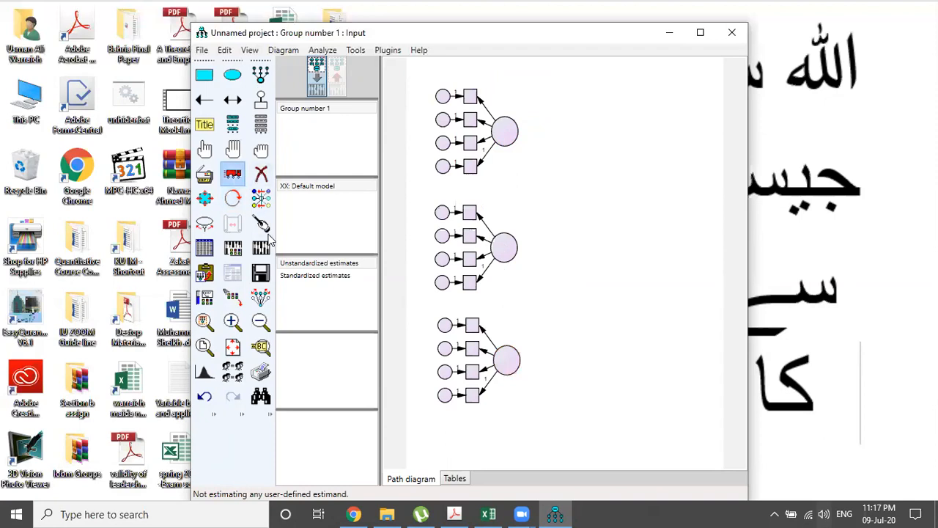
click(261, 296)
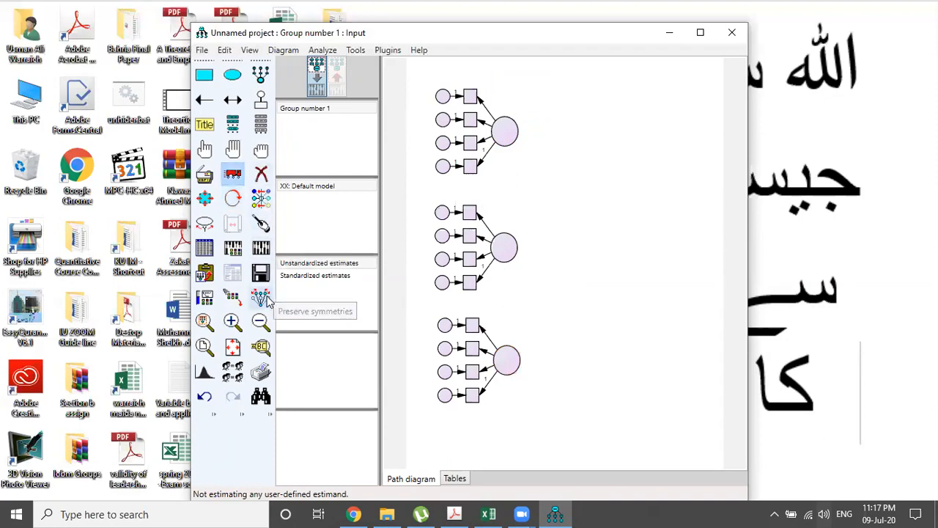
drag(509, 251, 513, 246)
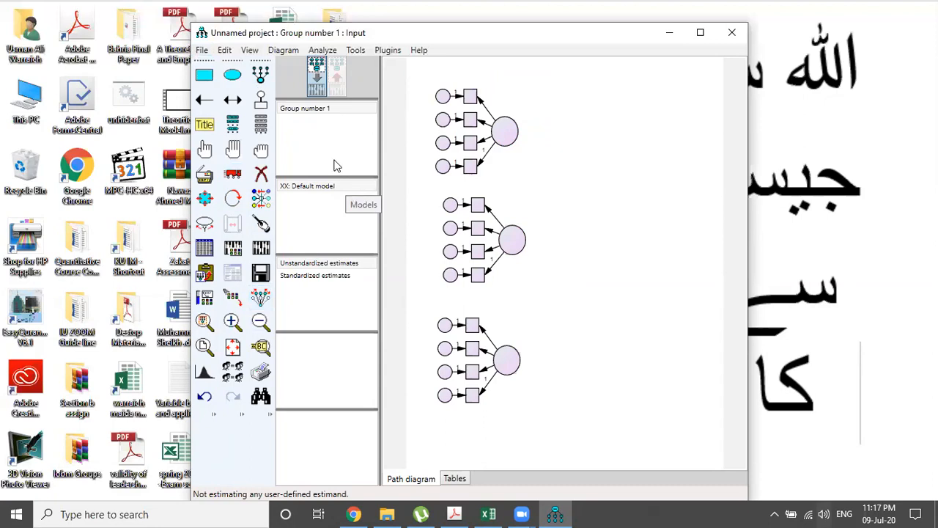
Step: Assign Culture1, Culture2, Culture3 and Culture4 from the data set, in order, to the top latent variable's indicator boxes
click(266, 124)
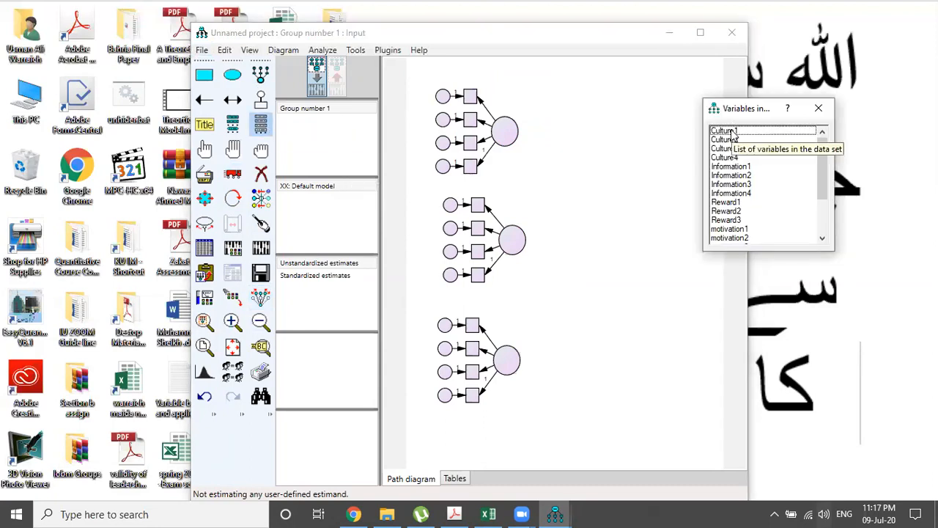
drag(733, 132, 468, 105)
drag(724, 140, 470, 119)
drag(720, 150, 471, 145)
drag(730, 159, 473, 179)
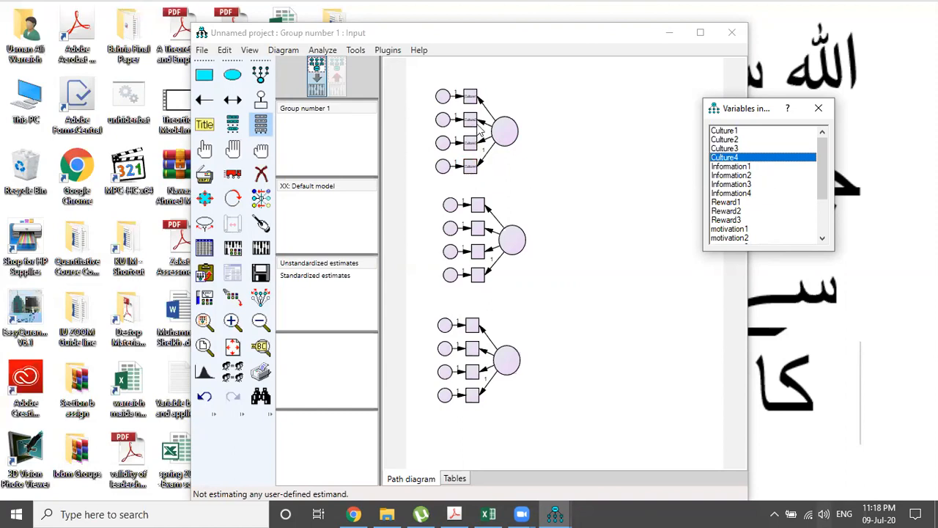
Step: Assign Information1, Information2, Information3 and Information4 from the data set, in order, to the middle latent variable's indicator boxes
drag(735, 168, 482, 210)
drag(722, 176, 480, 229)
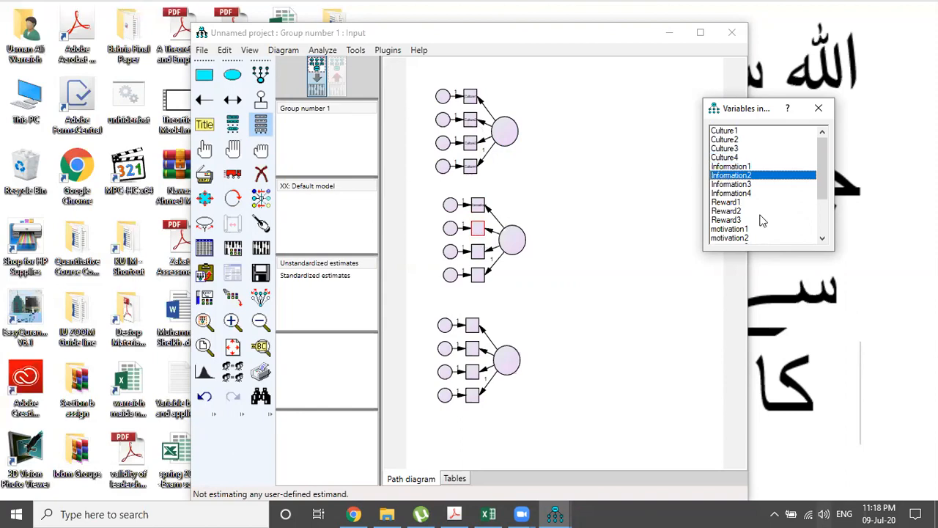
drag(735, 184, 480, 255)
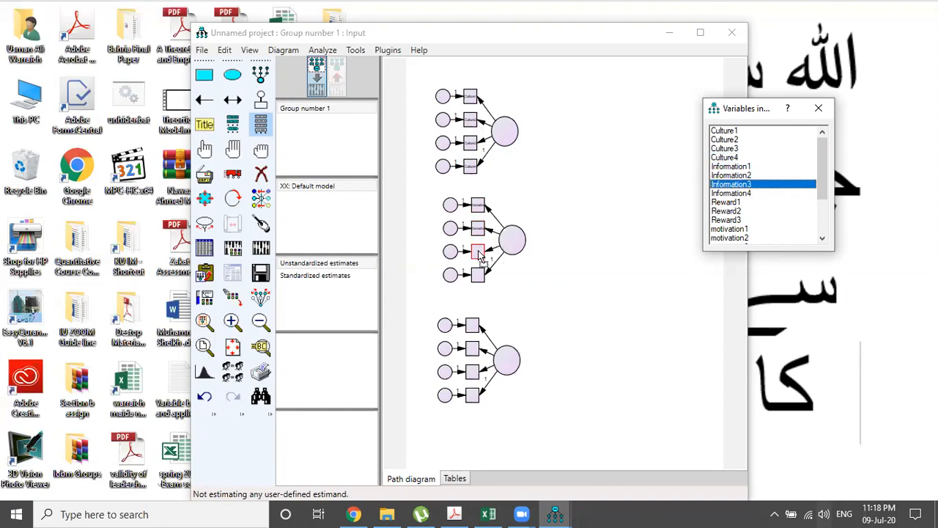
drag(728, 192, 485, 280)
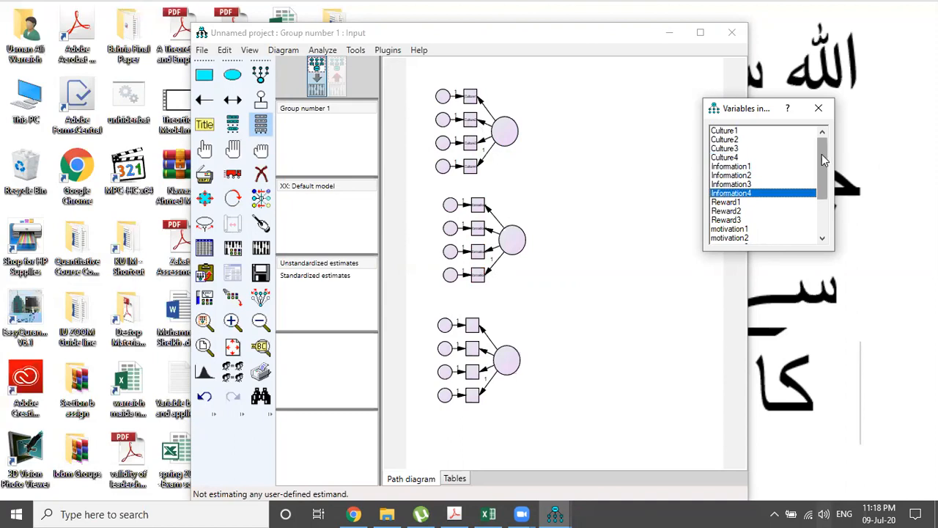
Step: Assign motivation1, motivation2, motivation3 and motivation4 from the data set, in order, to the lowest latent variable's indicator boxes
scroll(822, 154, down, 3)
drag(744, 170, 476, 334)
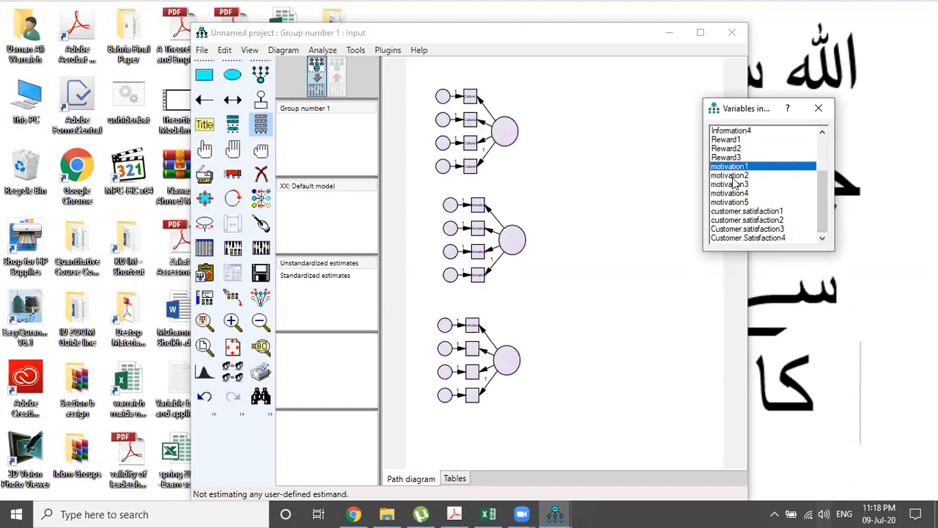
drag(741, 176, 475, 352)
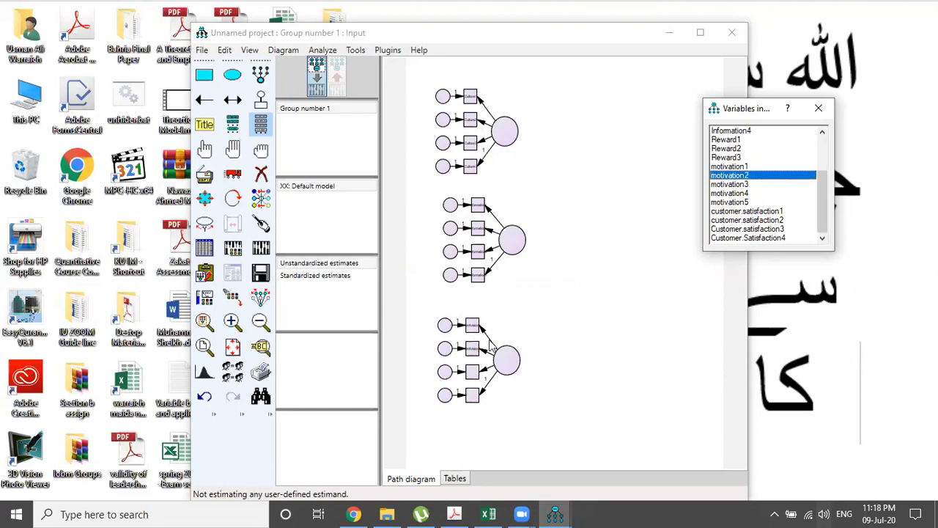
drag(738, 186, 477, 374)
drag(740, 196, 478, 398)
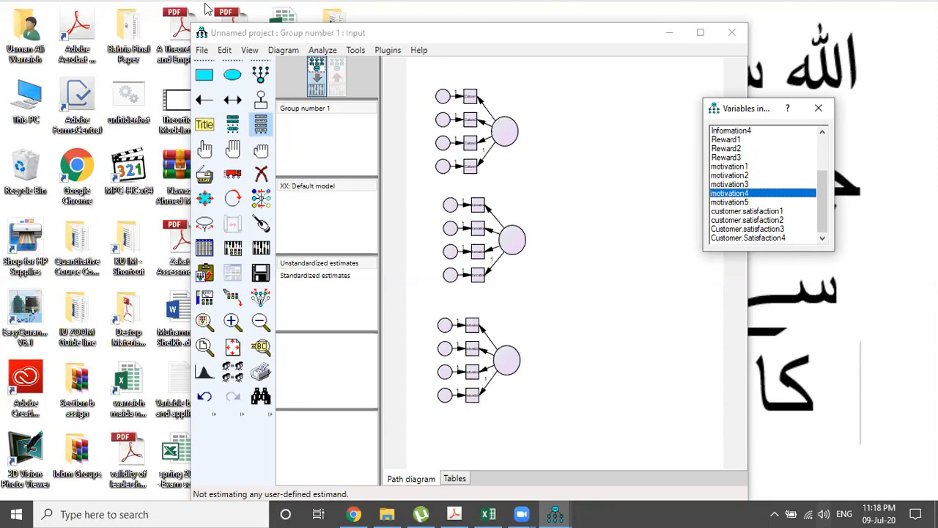
Step: Add a fifth indicator to the lowest latent variable, assign motivation5 to it and close the variable list
click(260, 74)
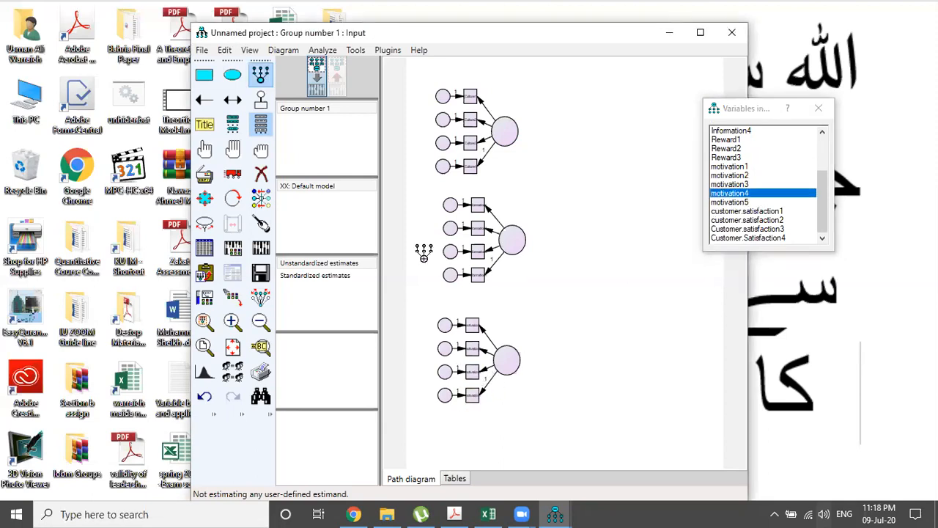
click(512, 363)
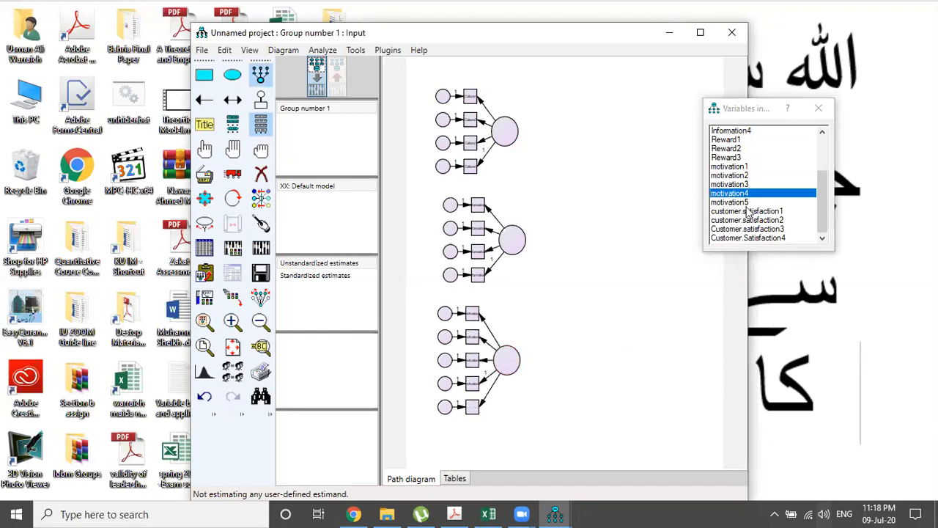
drag(739, 202, 472, 409)
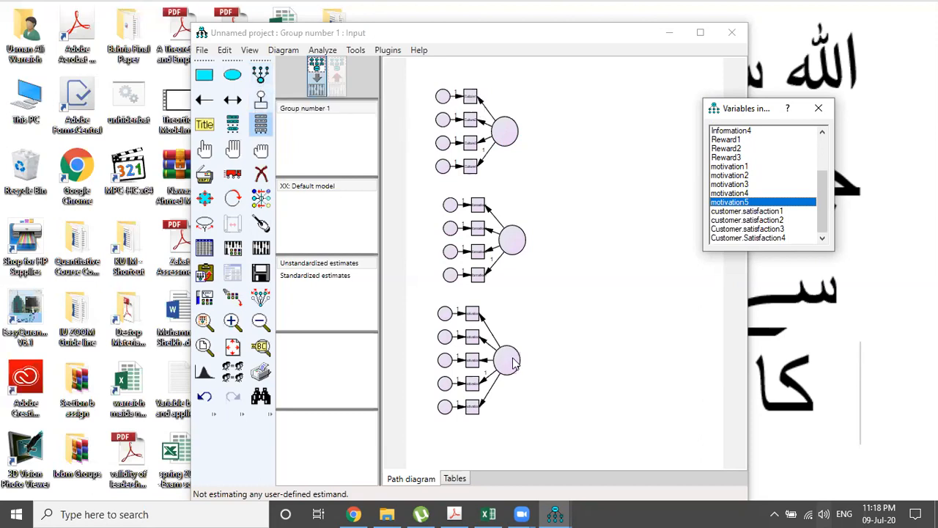
click(819, 110)
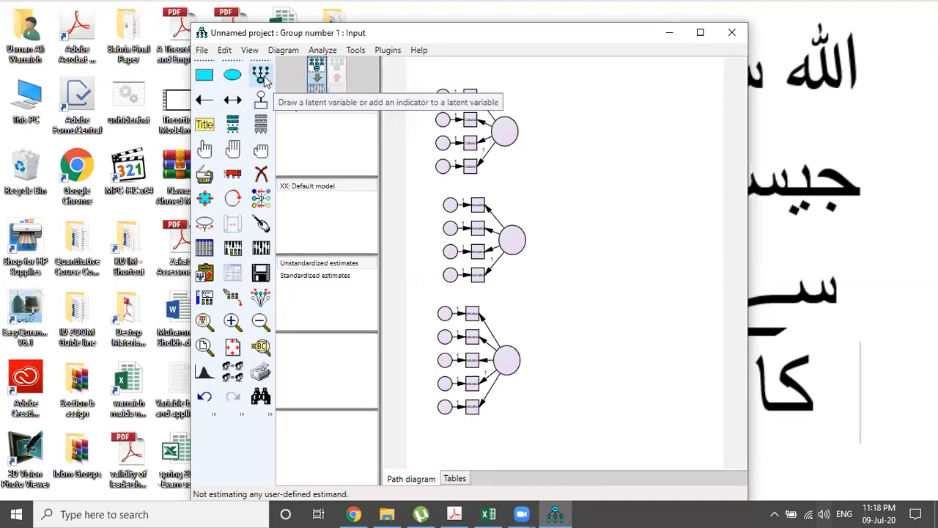
click(263, 77)
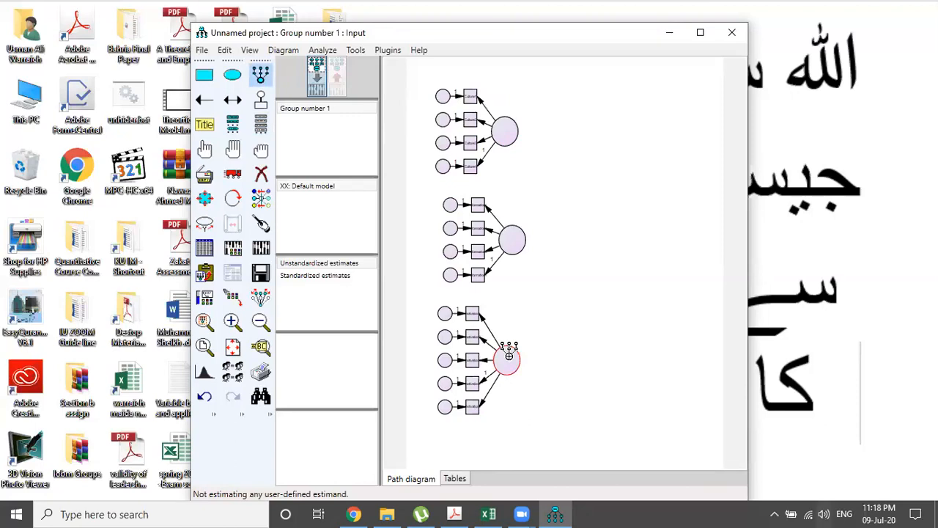
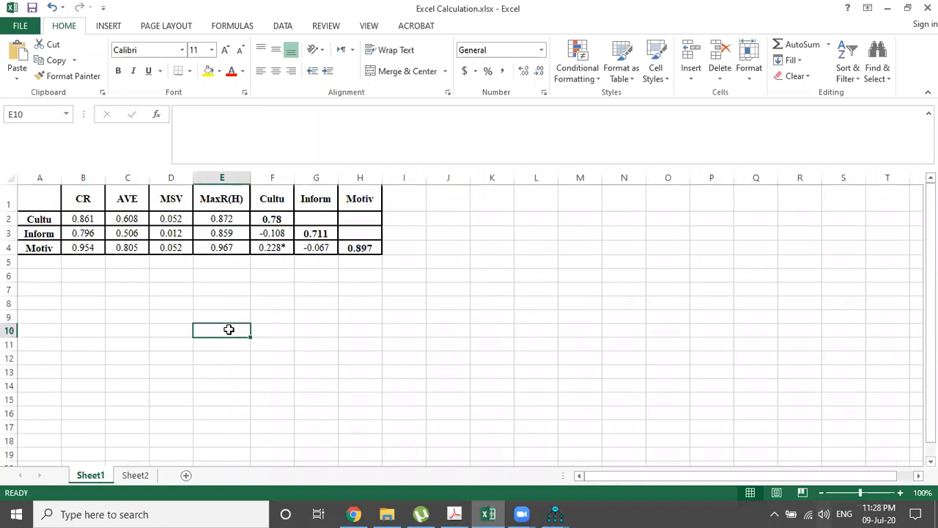
Step: In the Excel Calculation workbook in Excel, examine the construct rows and the CR heading of the validity table
key(Left)
key(Left)
key(Left)
key(Left)
key(Up)
key(Up)
key(Up)
key(Up)
key(Up)
key(Up)
key(Up)
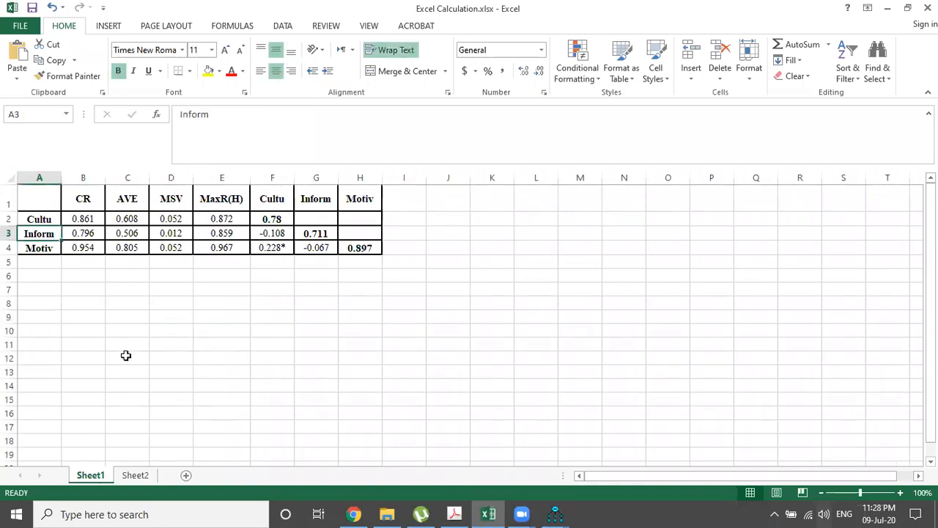
key(Up)
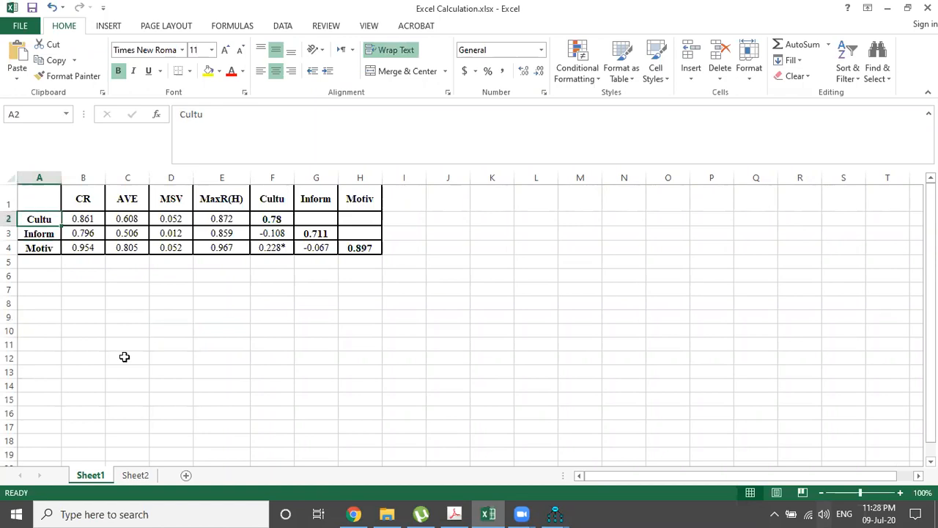
key(Right)
key(Up)
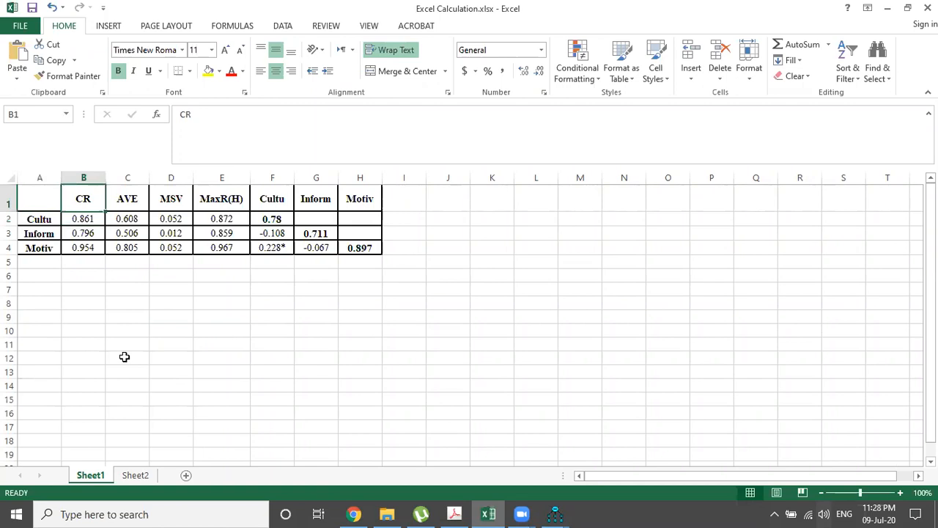
Step: Enter the label Compo Reli in cell B6 and fit column B's width to its contents
key(Down)
key(Down)
key(Down)
key(Down)
key(Down)
text(Compo)
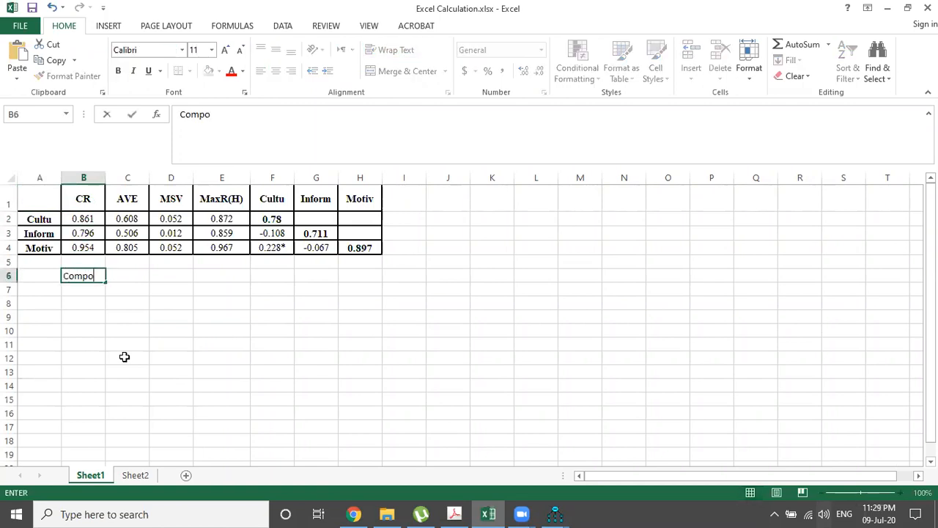
text( Reli)
key(Return)
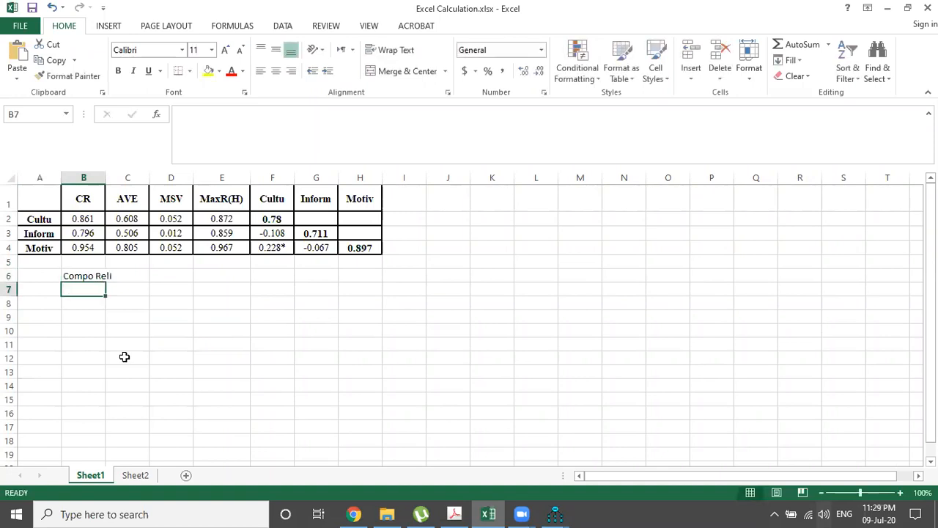
double_click(107, 179)
click(145, 274)
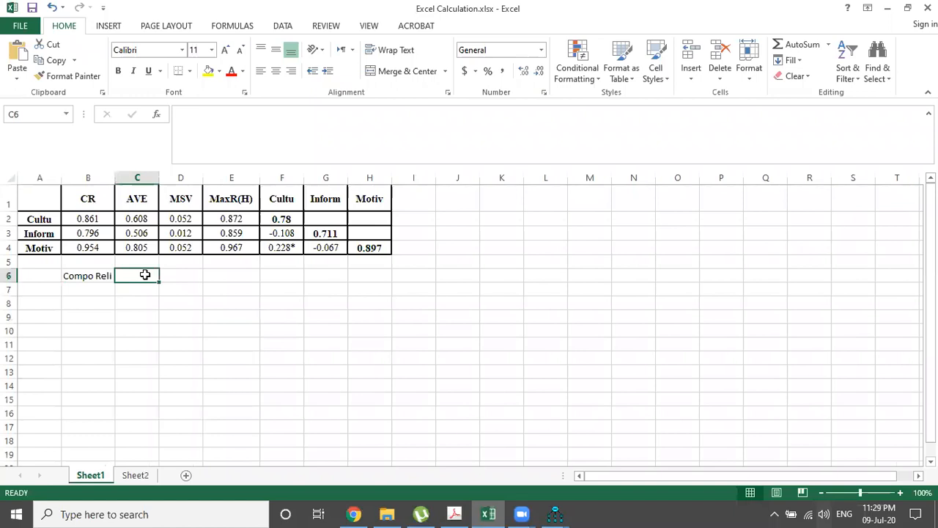
Step: Complete the composite reliability criterion with > in cell C6 and 0.7 in cell D6
text(.)
key(BackSpace)
text(>)
key(Tab)
text(0.7)
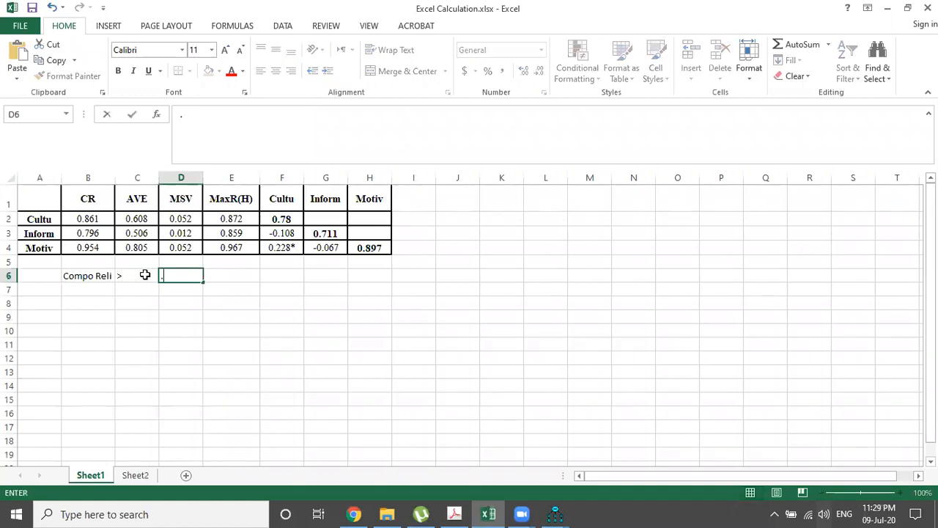
key(Return)
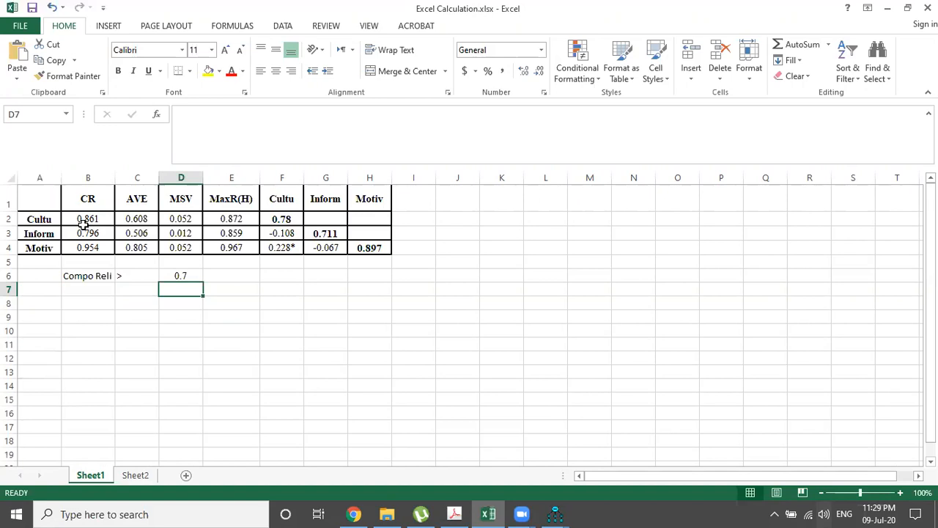
Step: Enter the heading Convergent validity in cell B9, below the composite reliability criterion
click(31, 221)
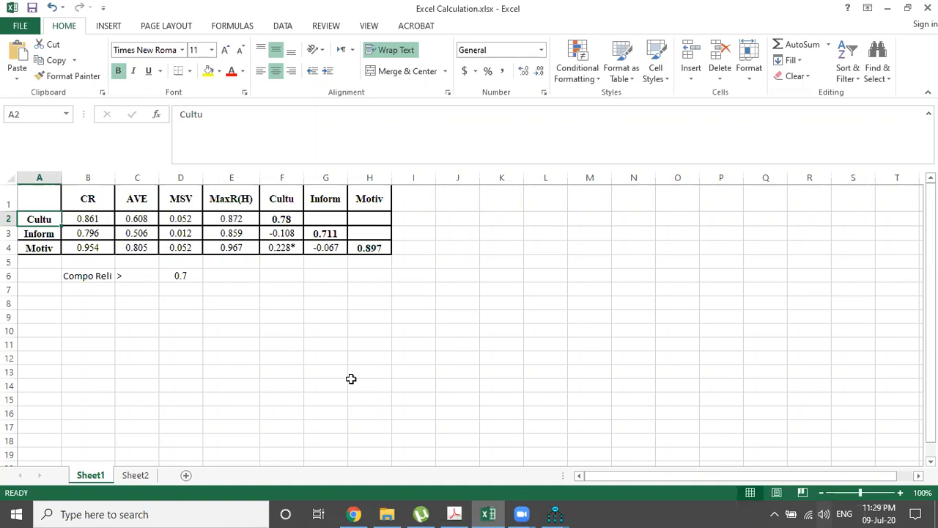
key(Down)
key(Down)
key(Down)
key(Down)
key(Down)
key(Down)
key(Right)
key(Down)
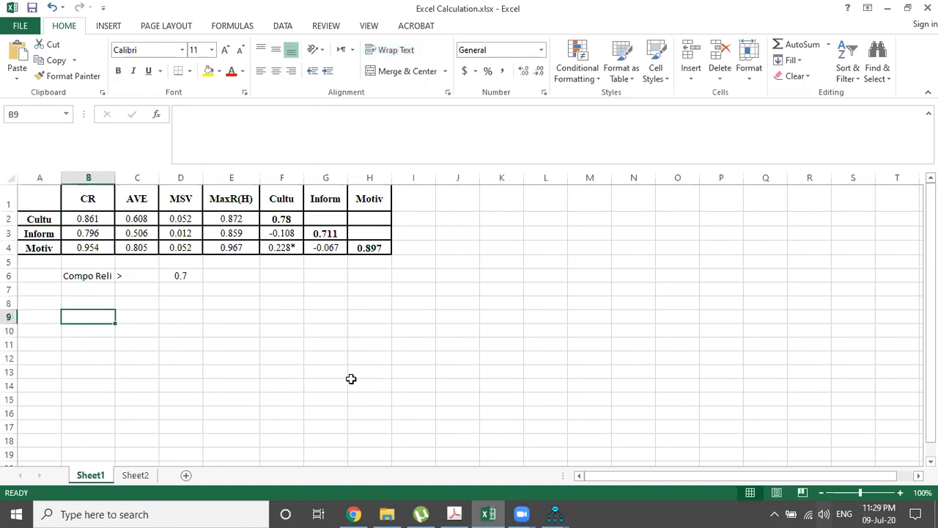
text(Conve)
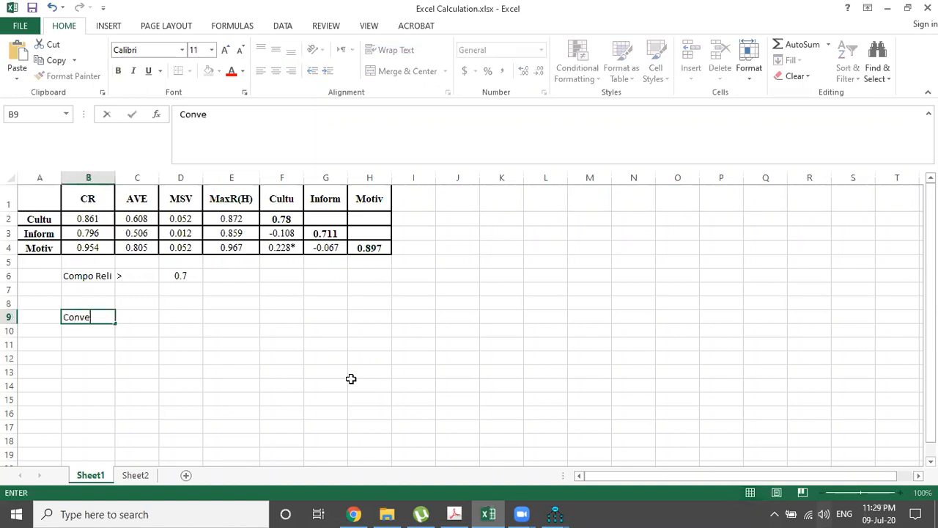
text(rgent vali)
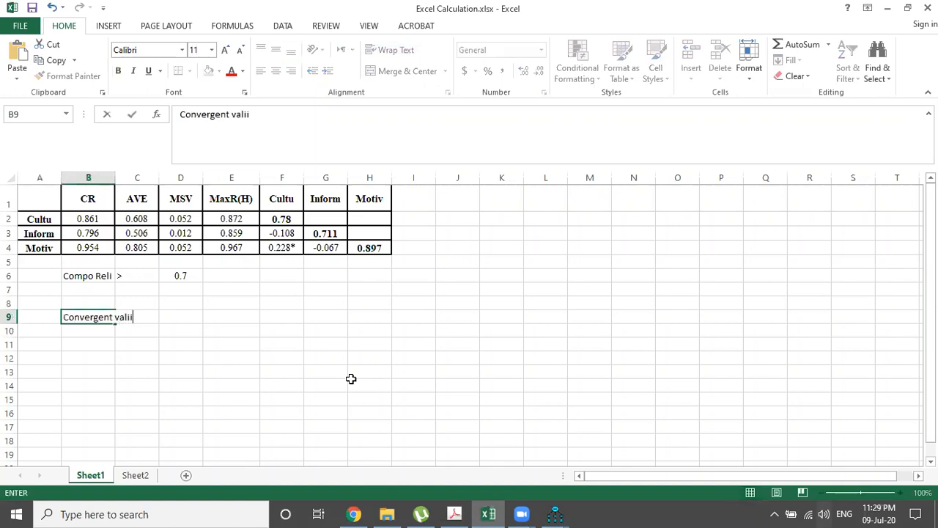
text(dity)
key(Return)
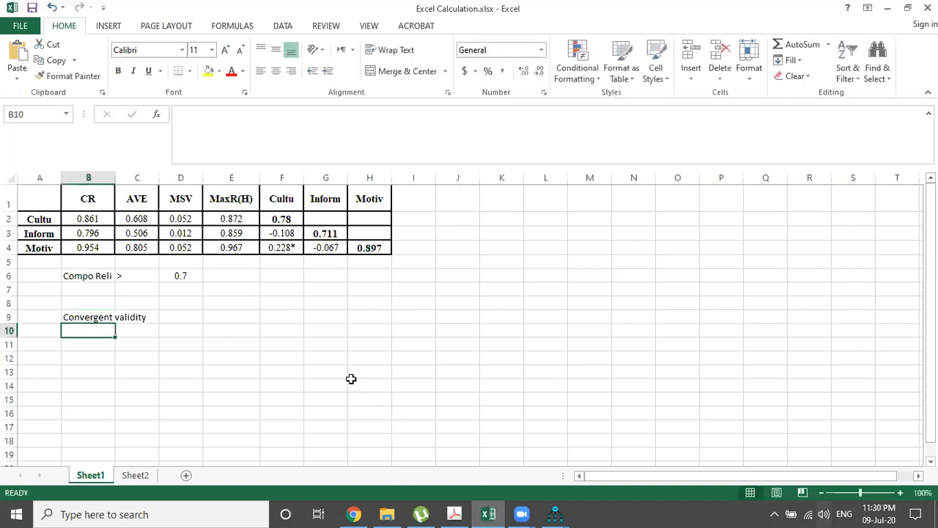
Step: Move the Convergent validity heading to cell A9 and widen column A to fit it
click(99, 315)
drag(100, 315, 55, 316)
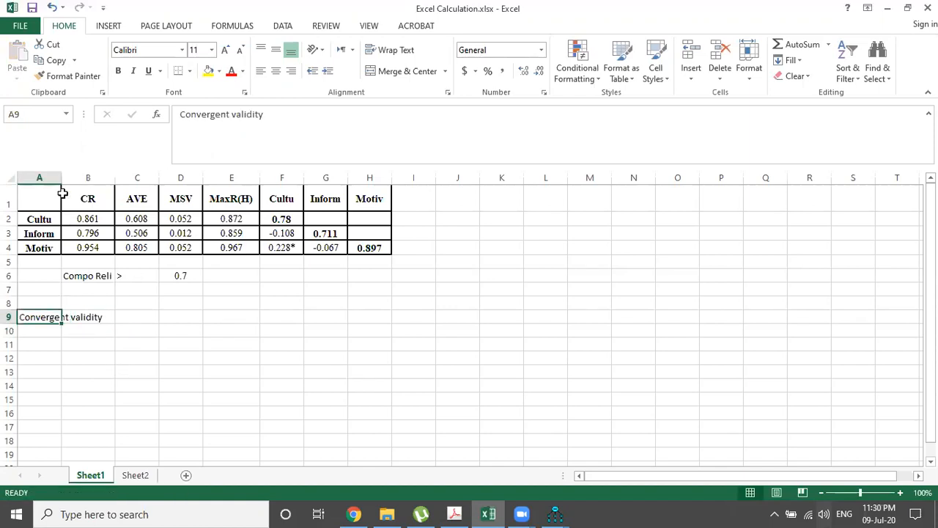
drag(62, 173, 107, 173)
Step: Enter the convergent validity criterion in row 10: Ave in B10, > in C10 and 0.5 in D10
click(124, 334)
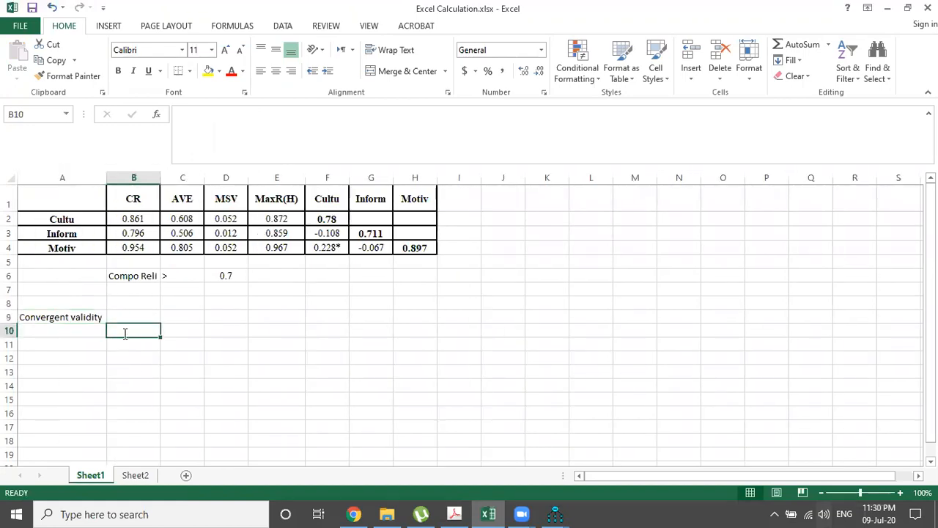
text(Ave)
key(Tab)
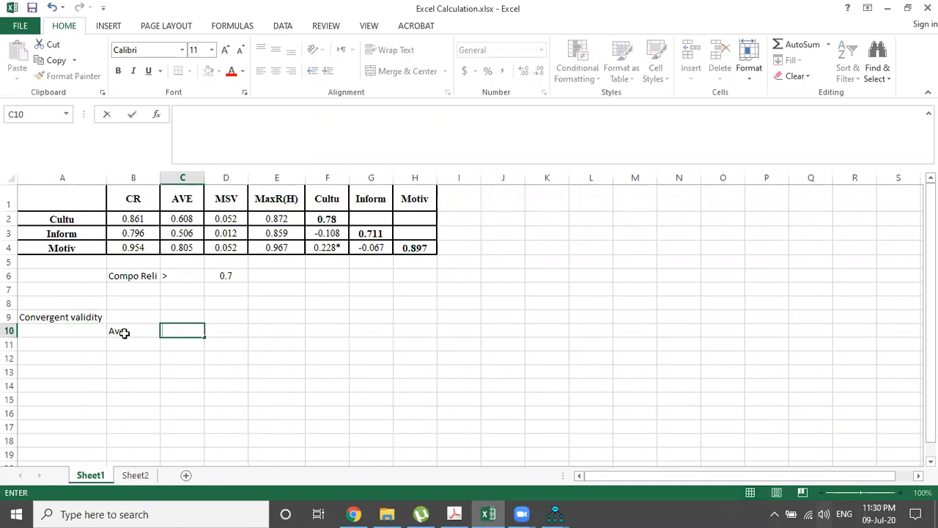
text(>)
key(Tab)
text(.5)
key(Return)
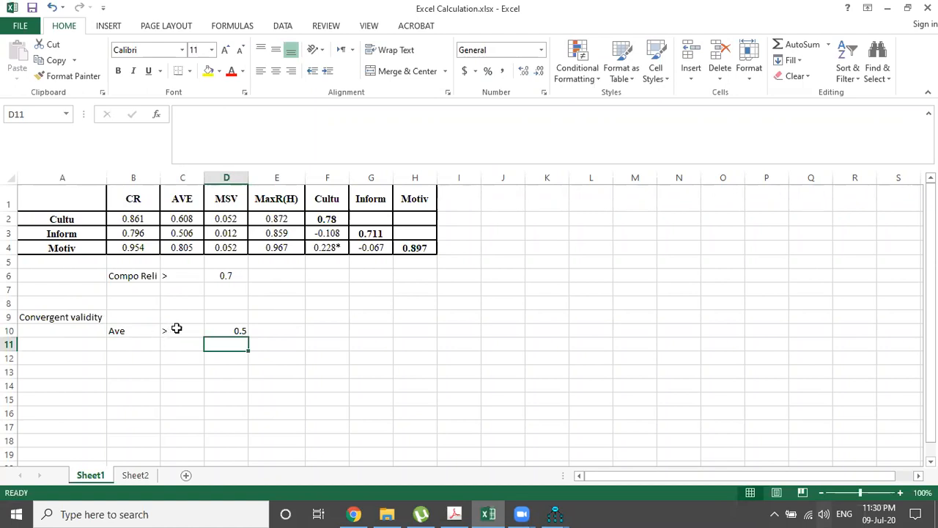
Step: Enter Average Variance Extracted in cell E10 and merge and center it across E10:G10
click(140, 331)
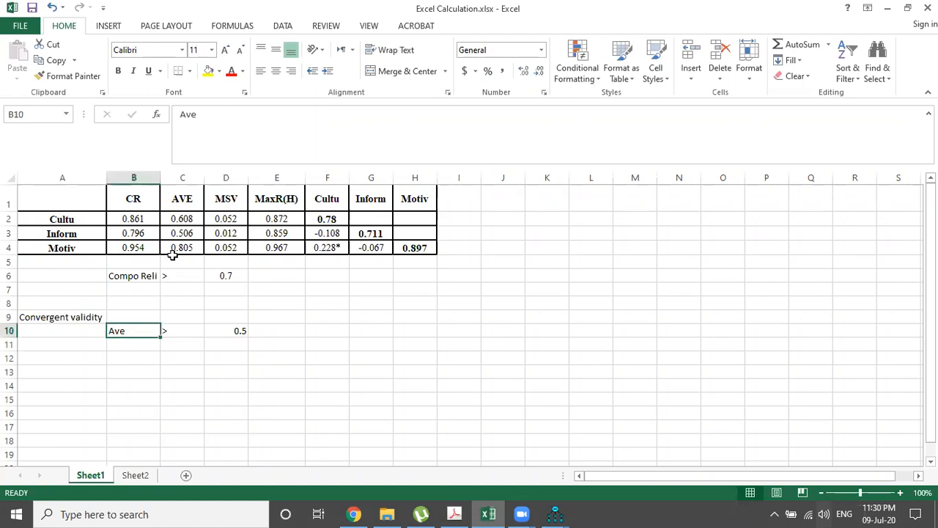
click(183, 197)
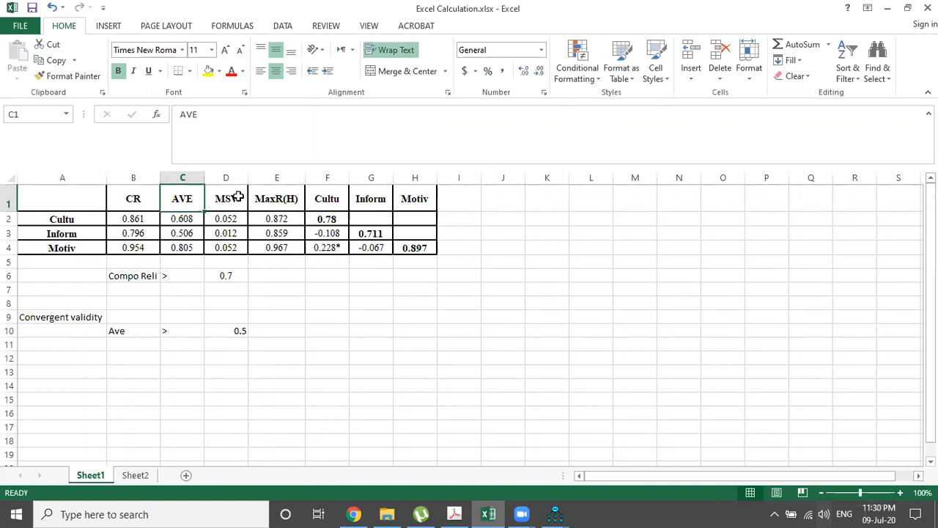
click(300, 328)
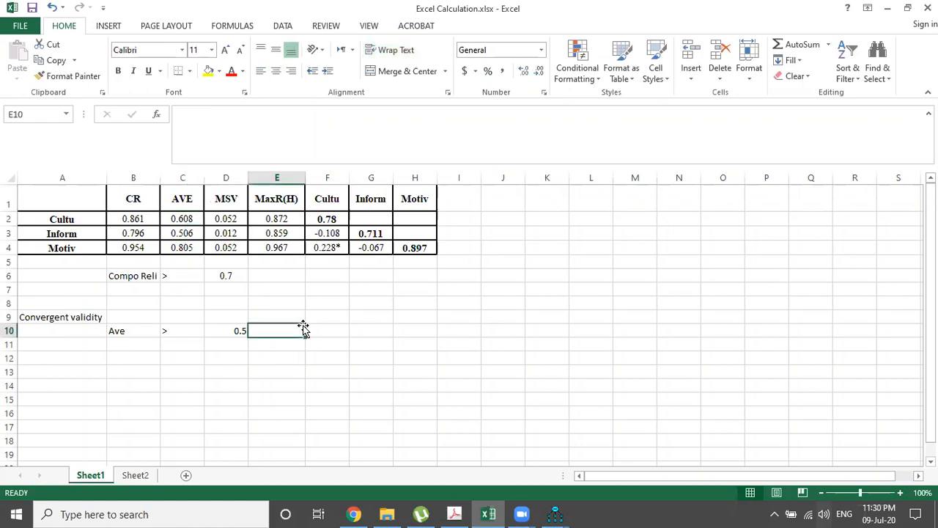
text(Average Variance Extracted)
key(Return)
click(304, 329)
drag(304, 329, 388, 330)
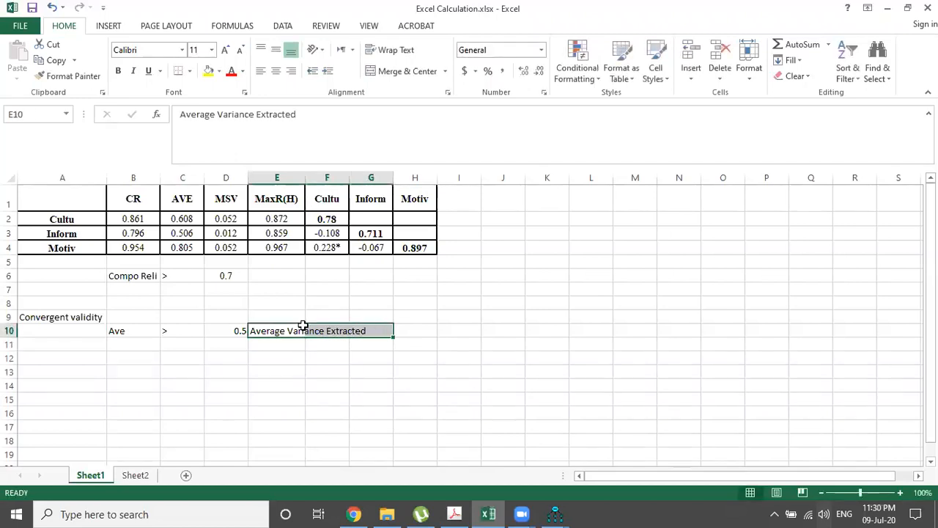
click(396, 71)
click(486, 341)
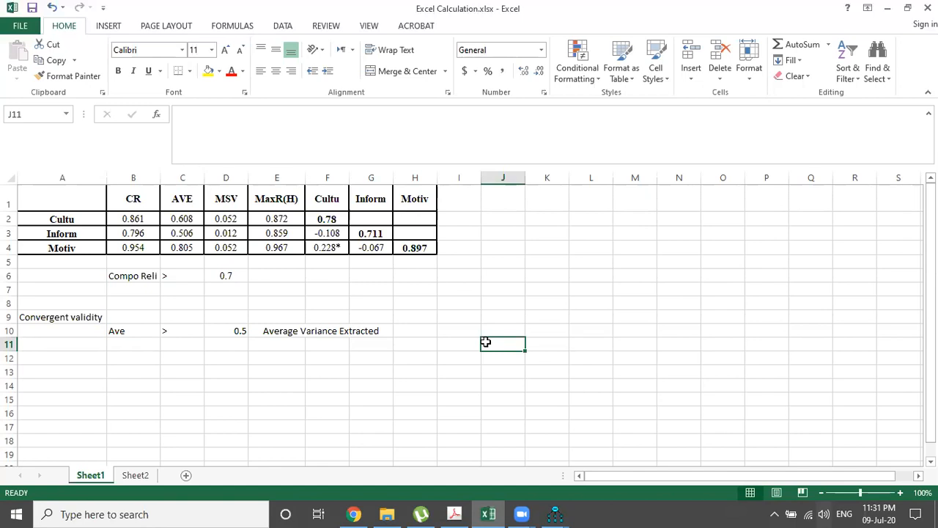
Step: Enter the second convergent validity criterion in row 11: CR in B11, > in C11 and AVE in D11
key(Left)
key(Left)
key(Left)
key(Left)
key(Left)
key(Left)
key(Left)
key(Left)
key(Left)
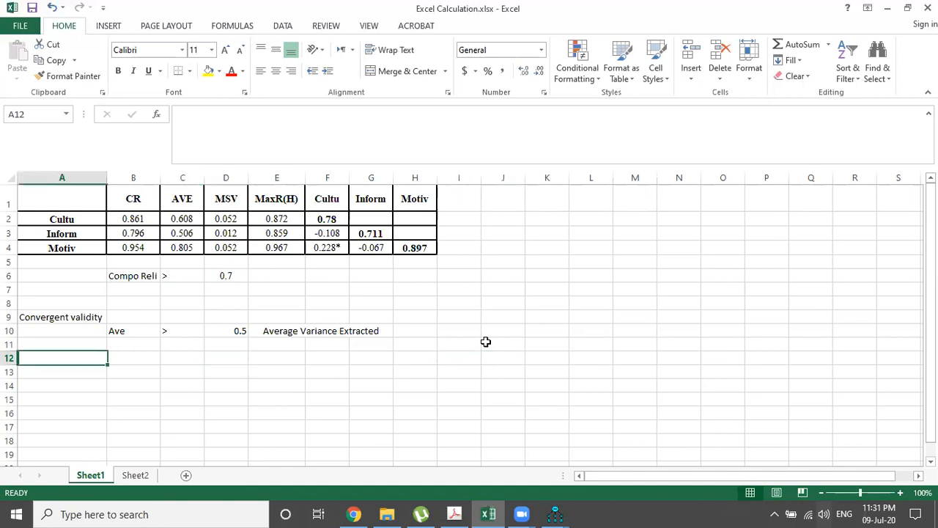
key(Right)
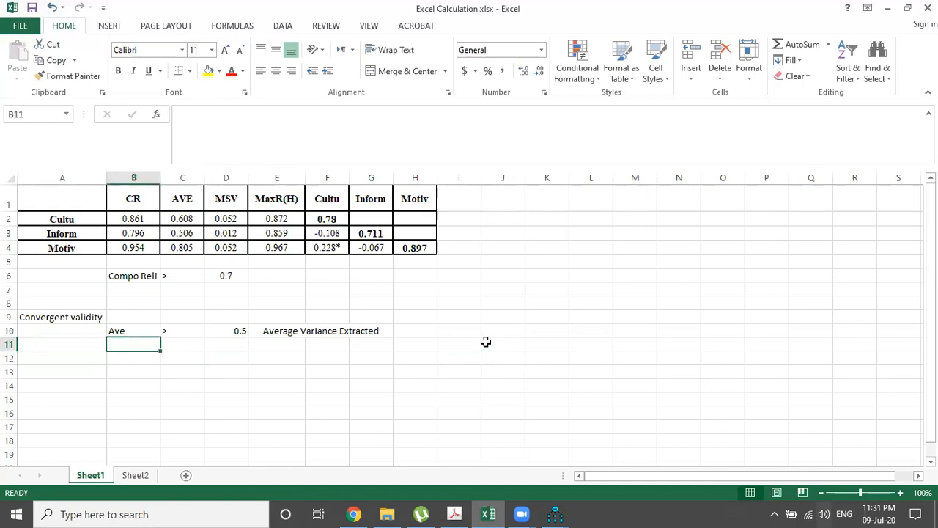
text(CR)
key(Right)
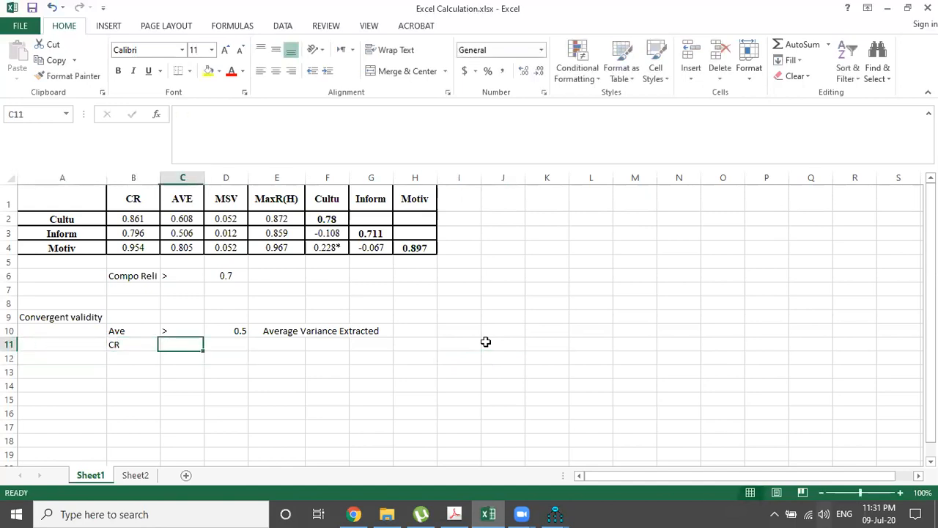
text(>)
key(Right)
text(AVE)
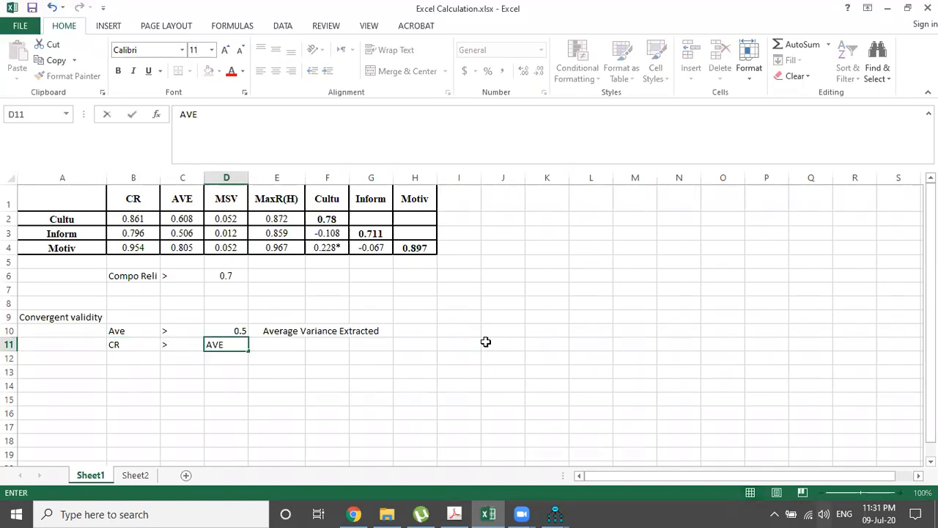
key(Return)
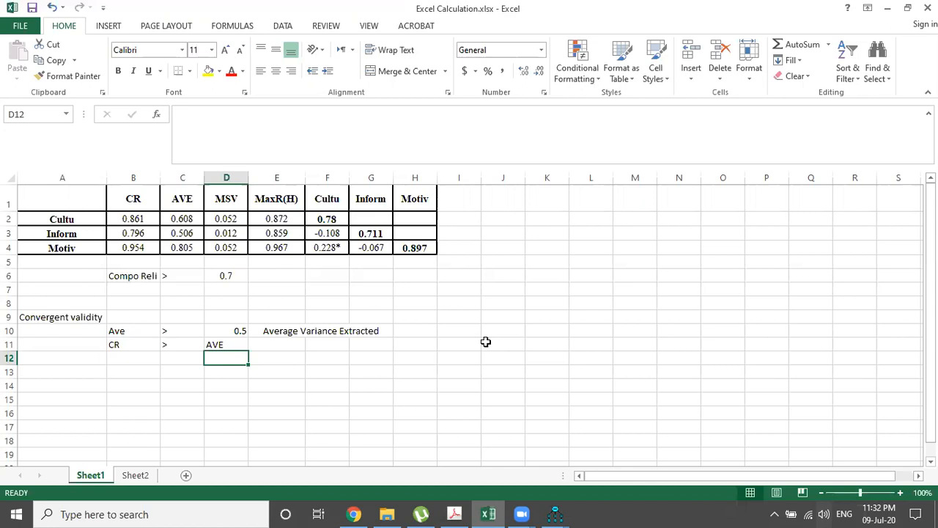
Step: Enter the heading Divergent in cell A13, below the convergent validity criteria
key(Down)
key(Left)
key(Left)
key(Left)
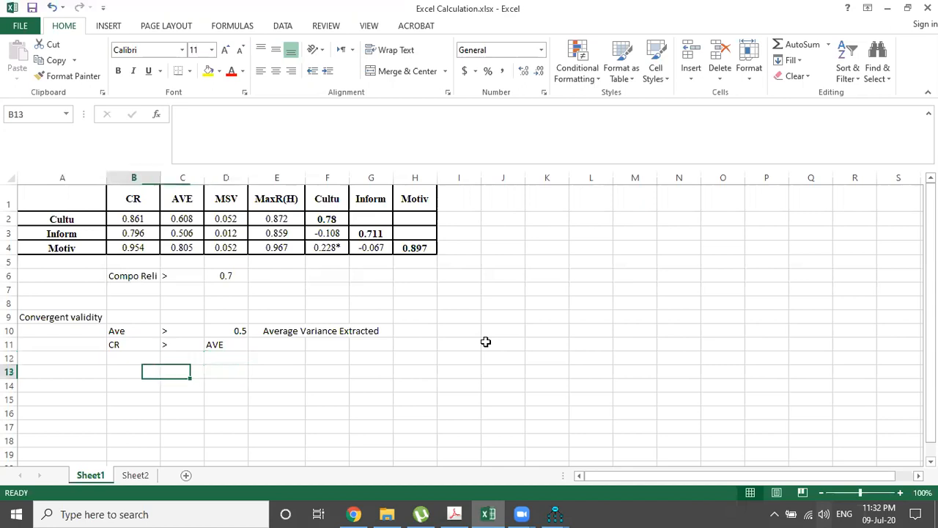
text(dIVE)
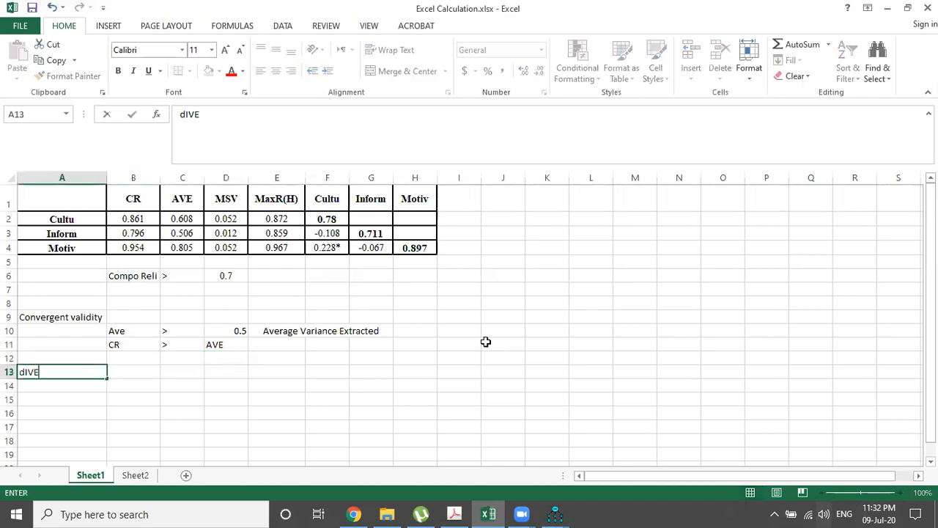
text(RGEbt)
key(Return)
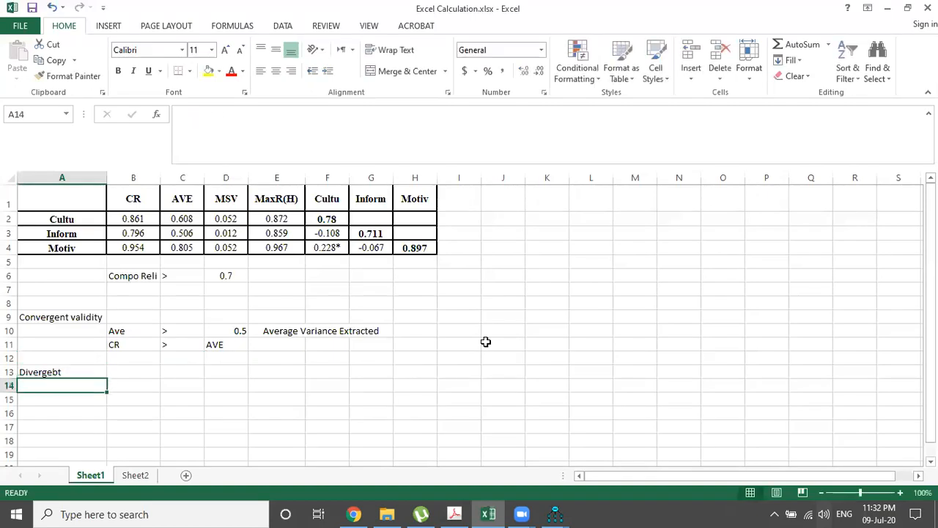
key(Up)
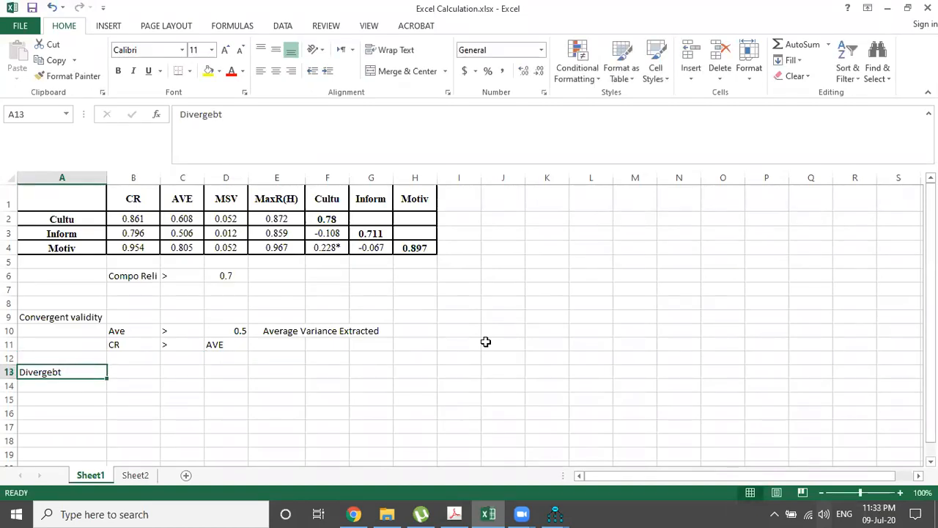
text(Dive)
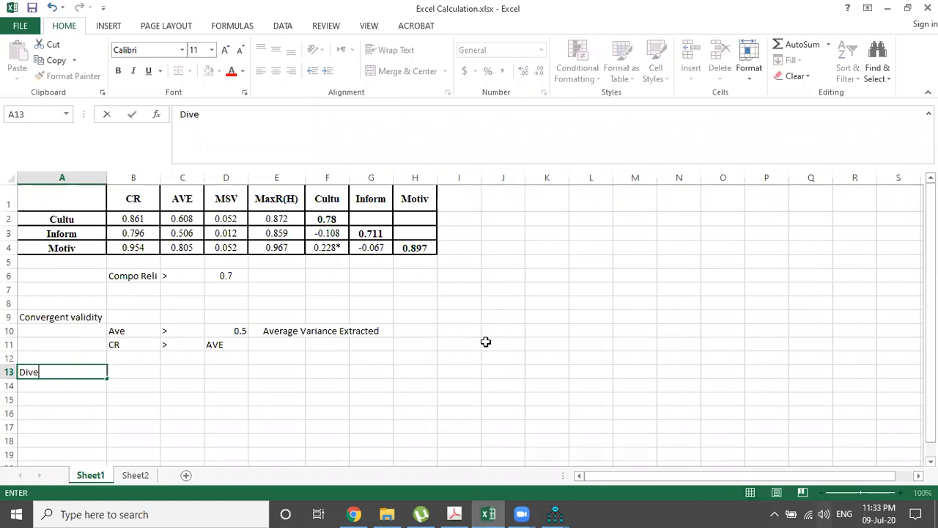
text(rgent)
key(Return)
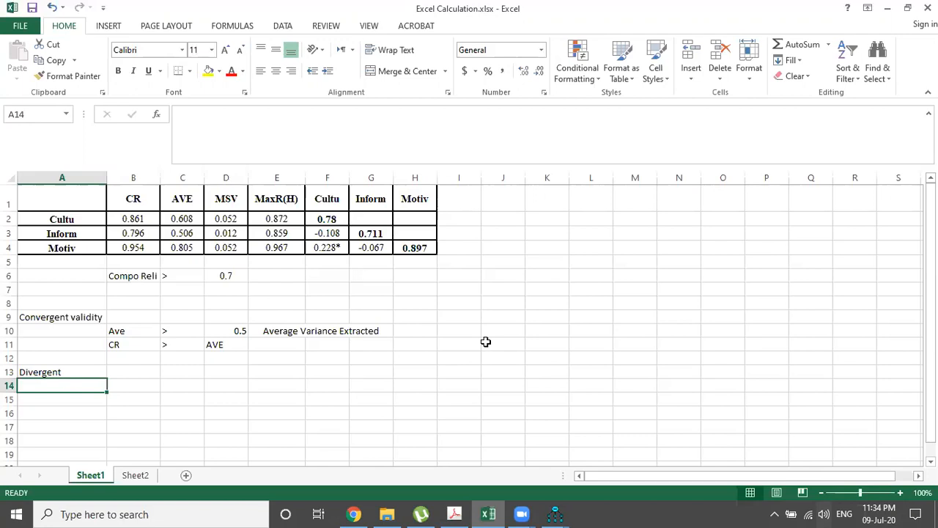
Step: Enter the label Sqrt of Ave in cell A15, below the Divergent heading
key(Down)
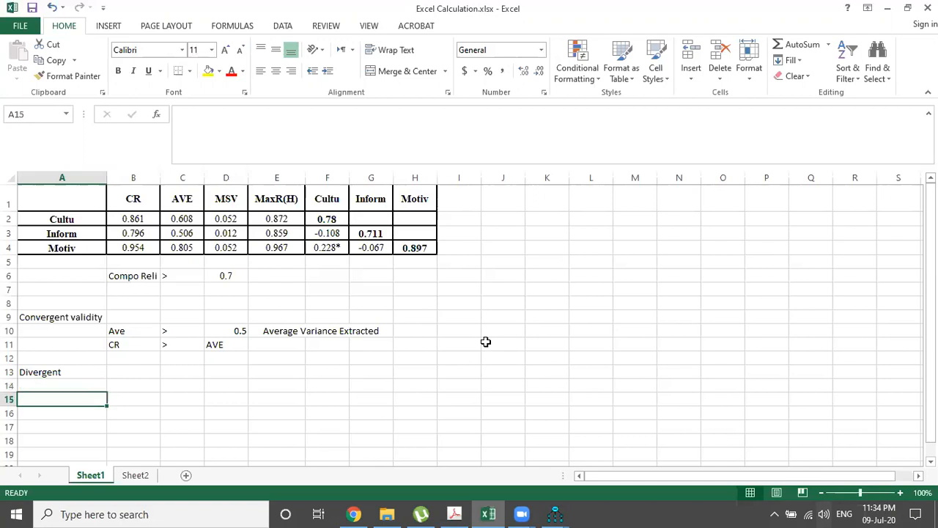
text(Aqrt in)
key(BackSpace)
key(BackSpace)
key(BackSpace)
key(BackSpace)
key(BackSpace)
key(BackSpace)
key(BackSpace)
text(S)
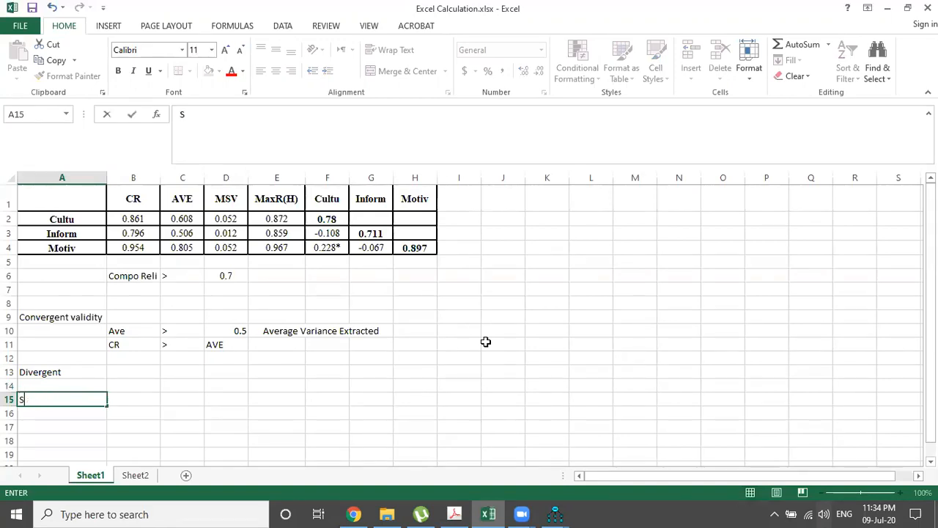
text(qrt of Ave)
key(Return)
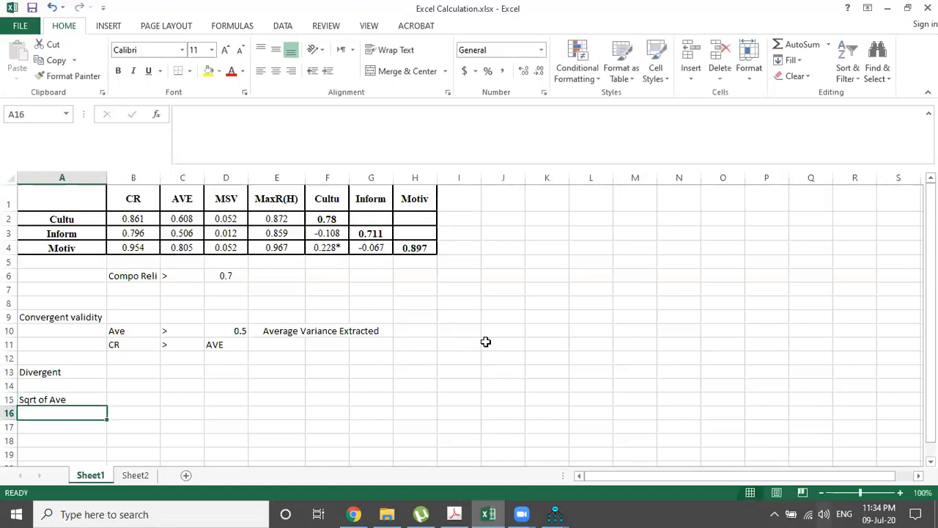
Step: Move the Sqrt of Ave label to cell B14, directly under the Divergent heading's row
key(Up)
key(ctrl+c)
key(Right)
key(ctrl+v)
key(Left)
key(Right)
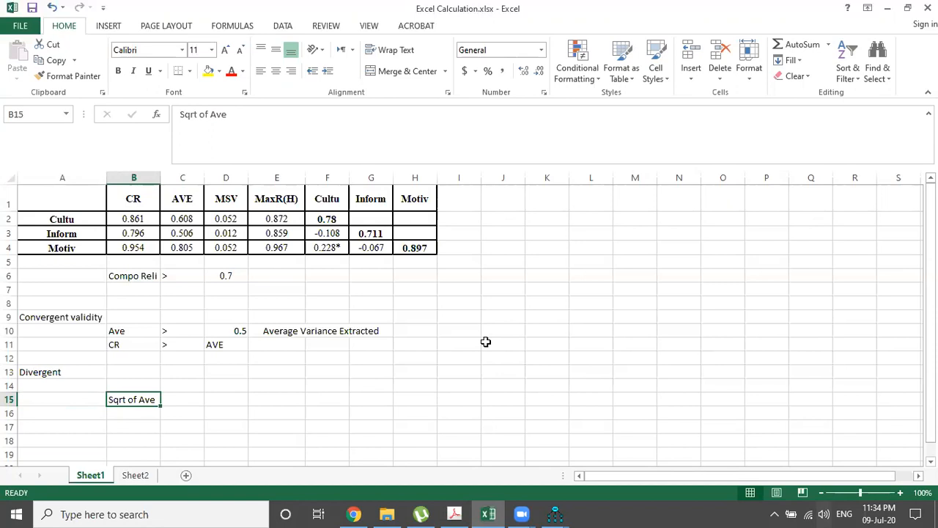
key(ctrl+x)
key(Up)
key(ctrl+v)
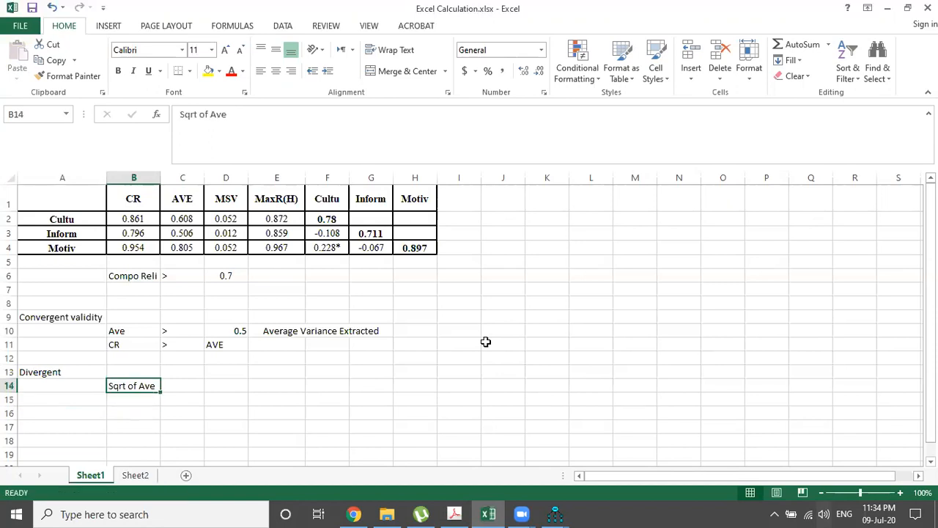
Step: Calculate the square root of Cultu's AVE in J2 with =SQRT(C2) and fill the formula down to J4
key(Right)
key(Right)
key(Right)
key(Right)
key(Right)
key(Right)
key(Up)
key(Up)
key(Up)
key(Up)
key(Up)
key(Up)
key(Up)
key(Up)
key(Up)
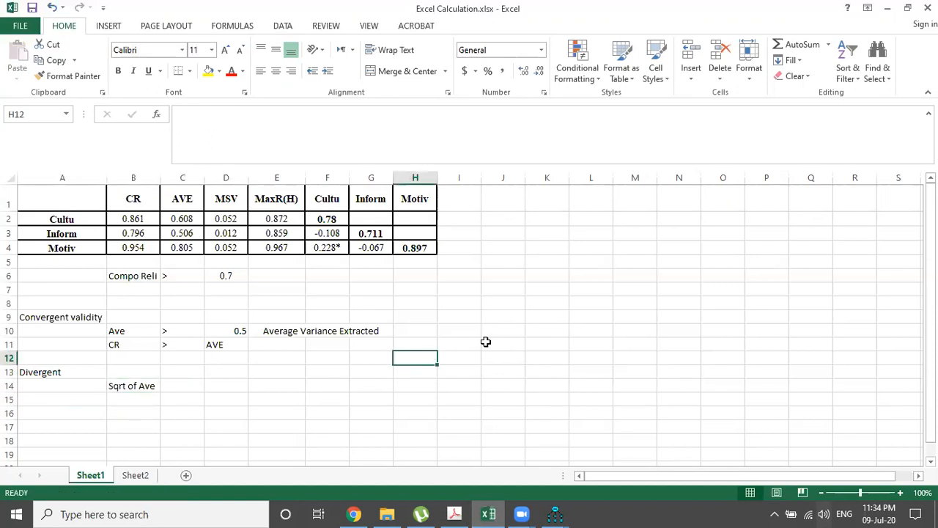
key(Right)
key(Right)
key(Up)
key(Up)
key(Up)
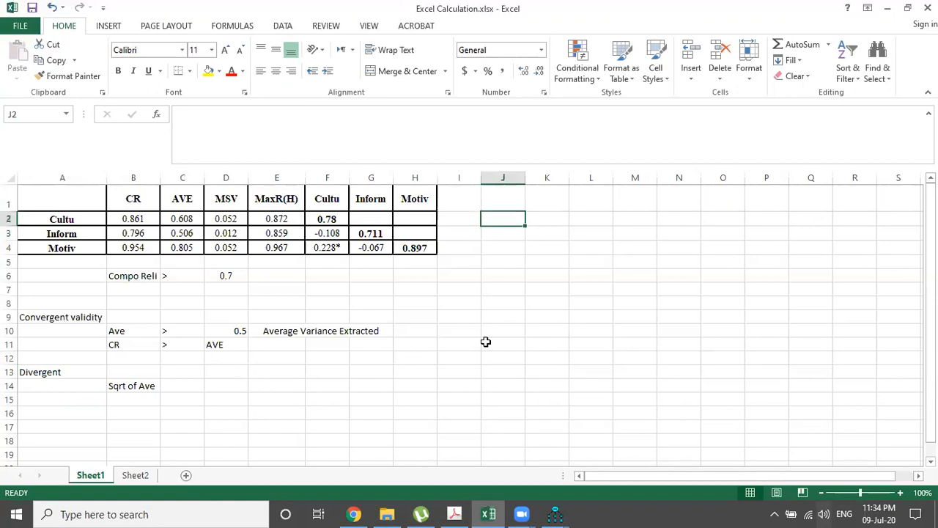
text(=SQ)
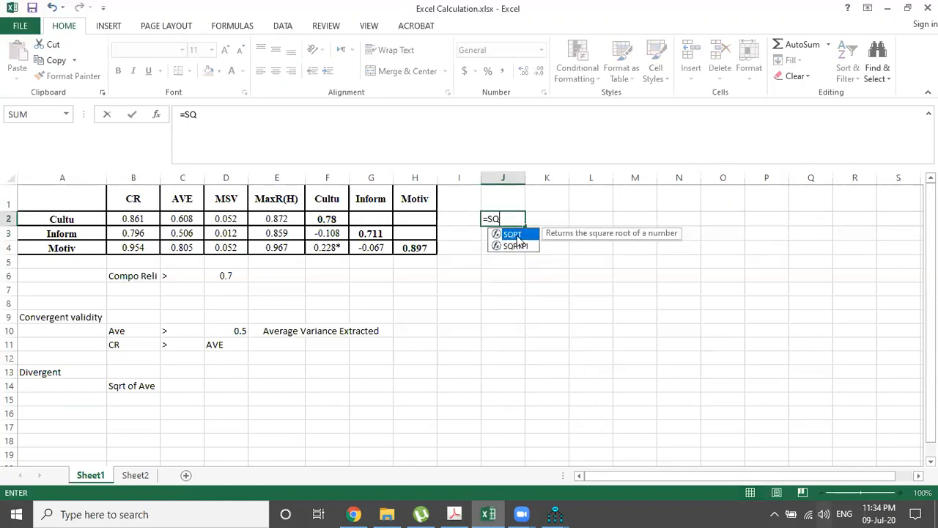
key(Tab)
click(178, 218)
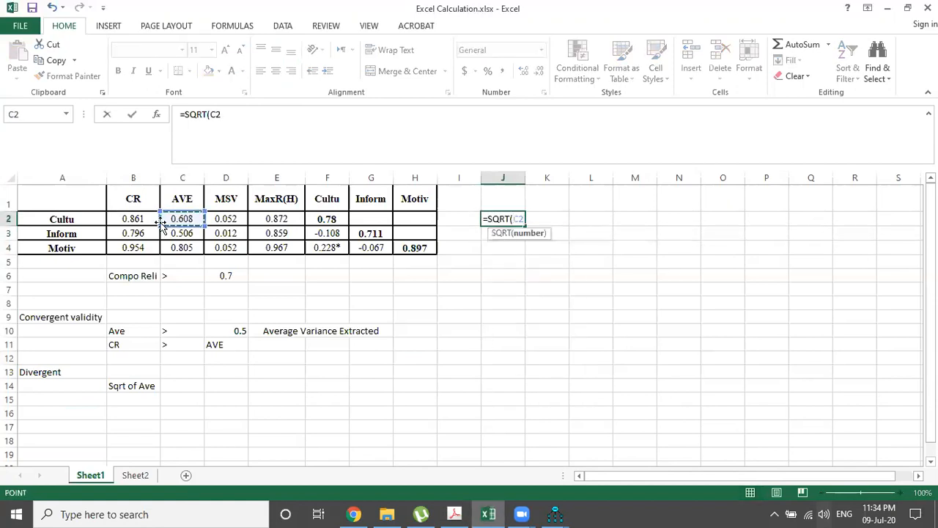
key(Return)
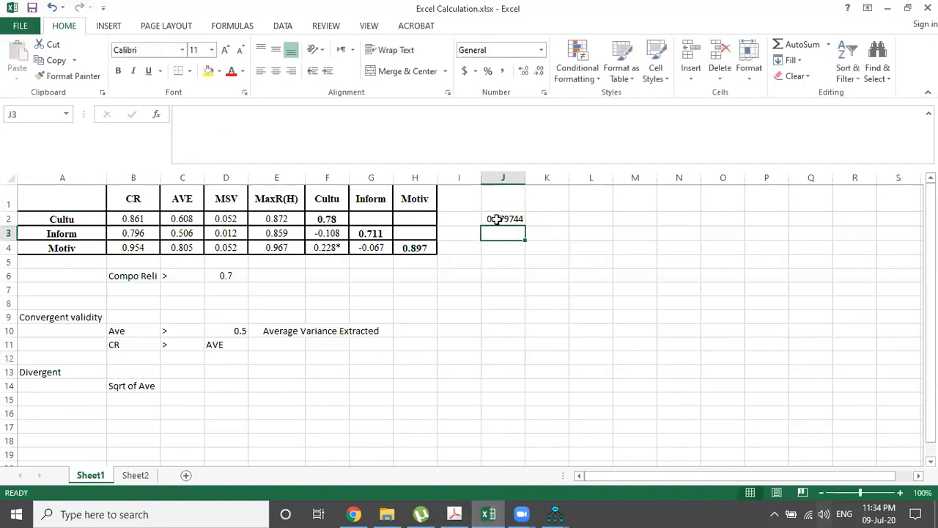
click(504, 219)
drag(524, 229, 520, 248)
Step: Enter the column heading DV in cell J1, above the square root values
click(505, 195)
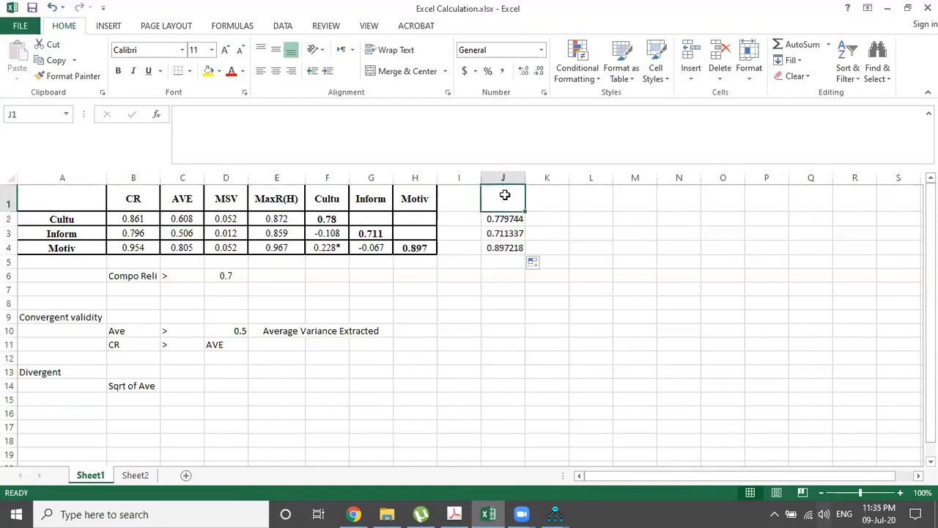
text(div)
key(BackSpace)
key(BackSpace)
key(BackSpace)
text(DV)
key(Return)
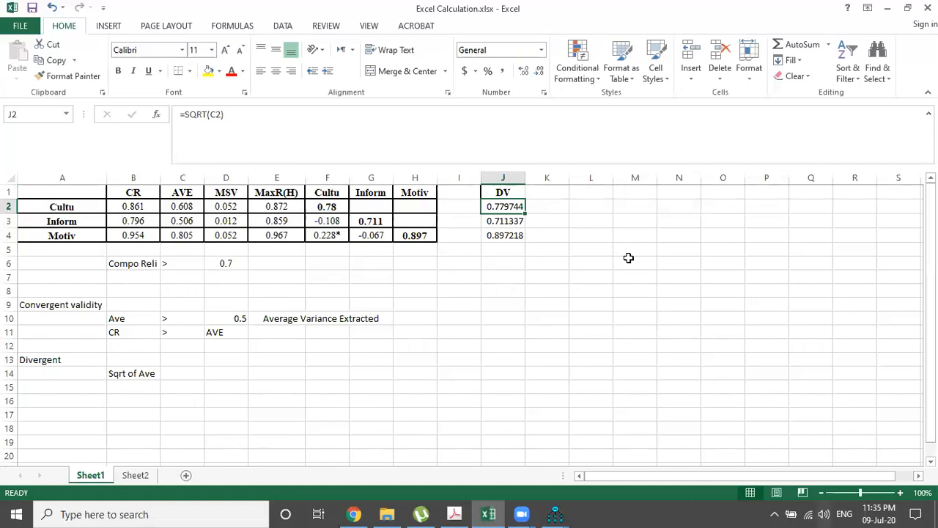
key(alt+Tab)
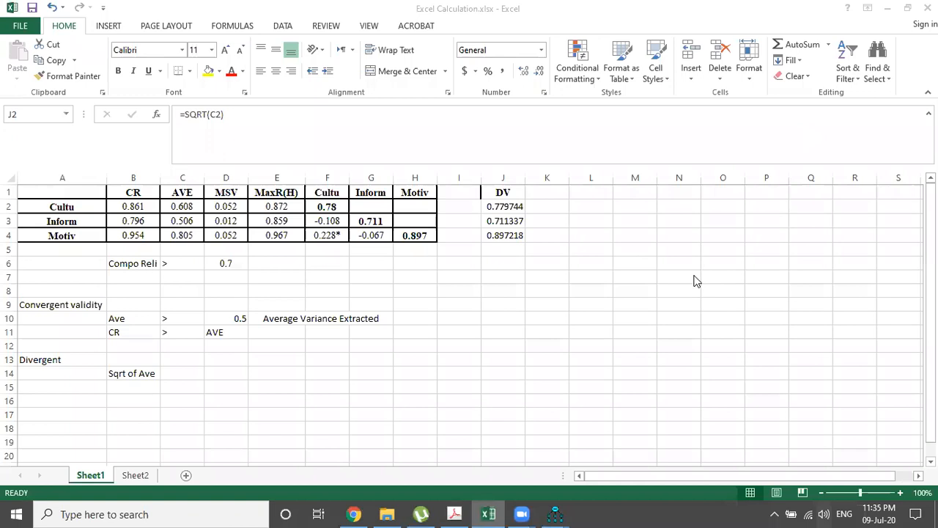
click(511, 211)
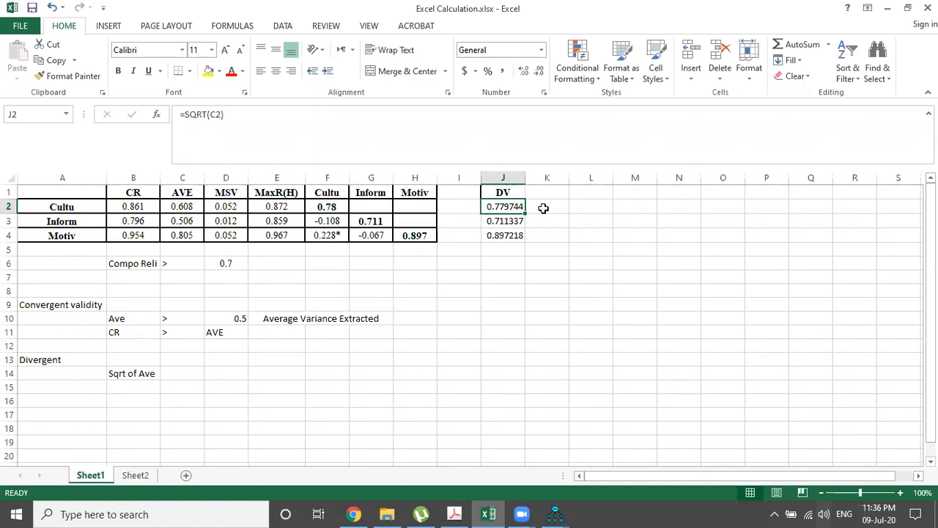
Step: Enter > in cell C14, beside the Sqrt of Ave label
key(Down)
key(Down)
key(Down)
key(Left)
key(Left)
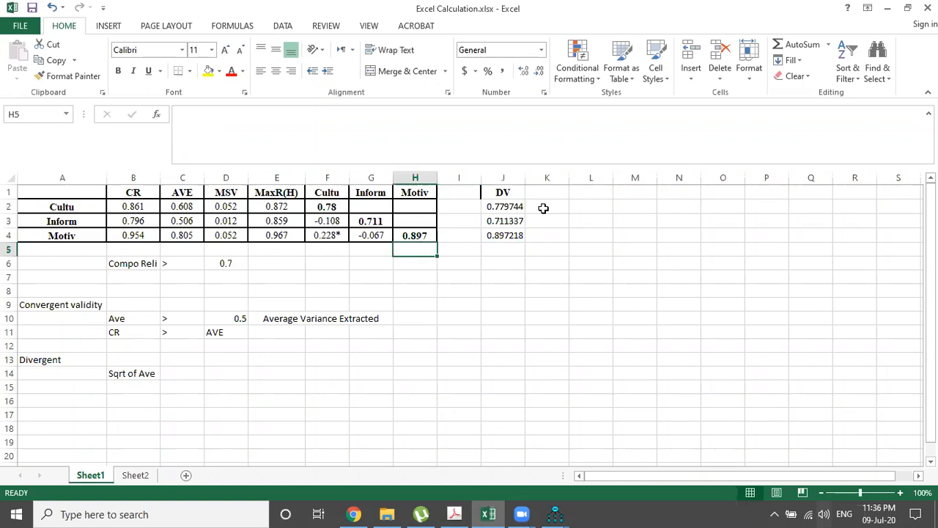
key(Left)
key(Left)
key(Left)
key(Left)
key(Left)
key(Left)
key(Down)
key(Right)
key(Down)
key(Down)
key(Down)
key(Down)
key(Down)
key(Down)
key(Down)
key(Down)
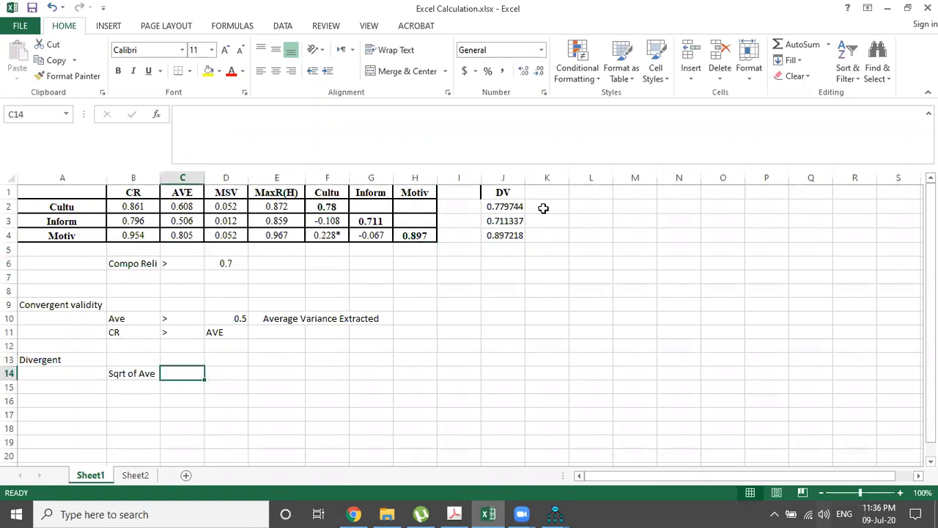
text(.)
key(BackSpace)
text(>?)
key(BackSpace)
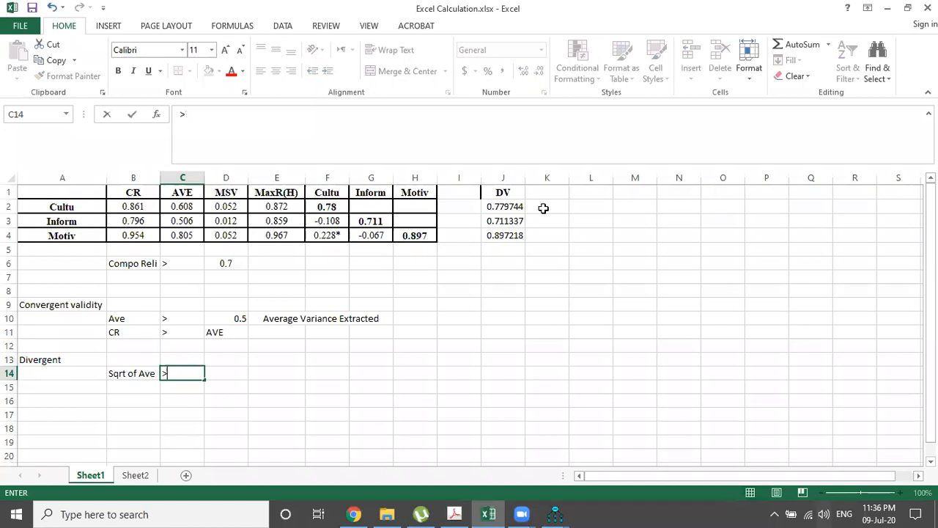
Step: Enter Correlation between two unobserved varaibles in cell D14 to complete the divergent validity criterion
key(Tab)
text(Correal)
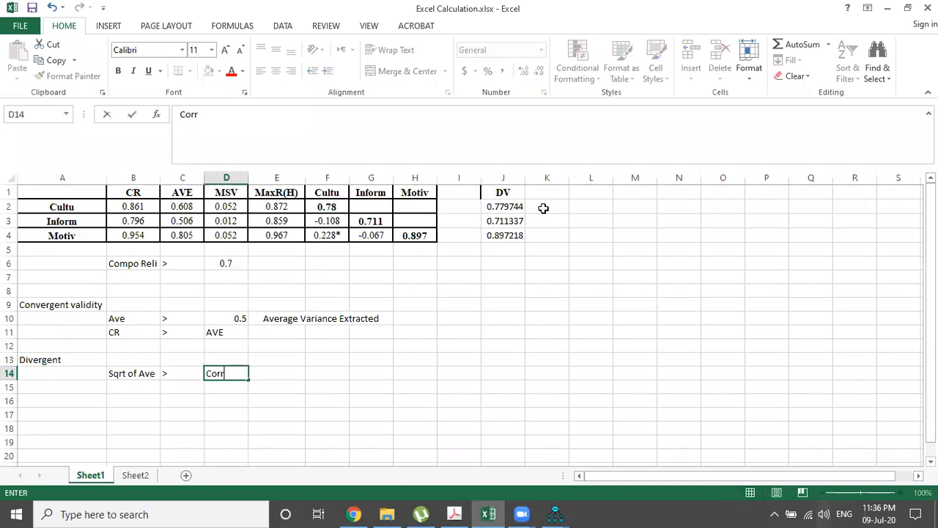
key(BackSpace)
key(BackSpace)
text(lation bwt)
key(BackSpace)
key(BackSpace)
text(et)
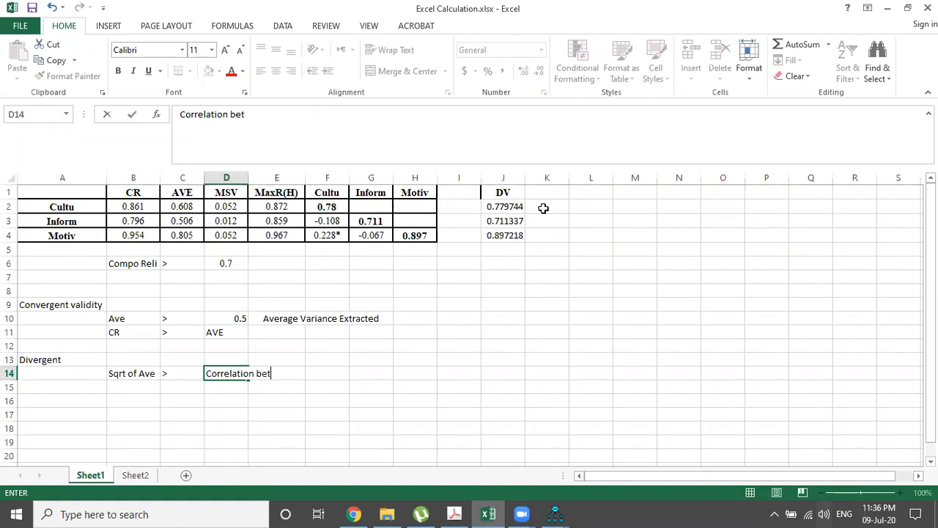
text(ween two)
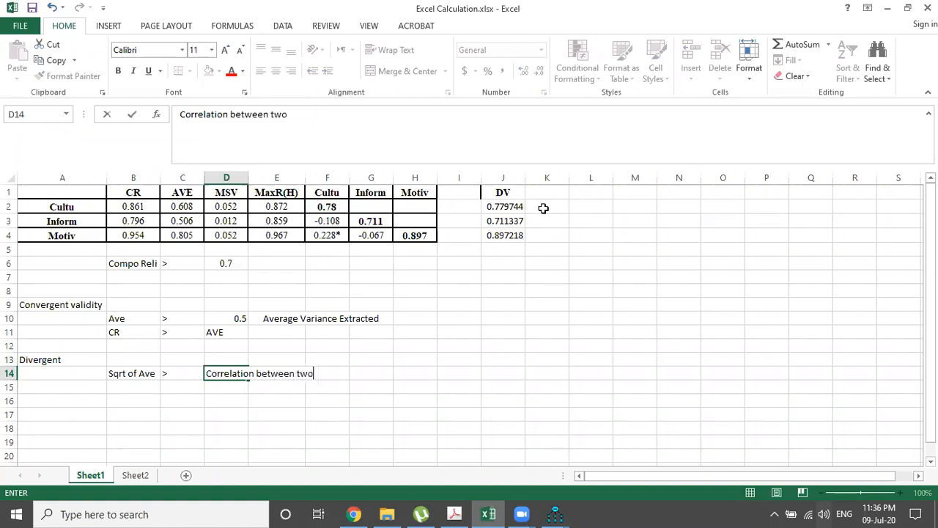
text( unobserv)
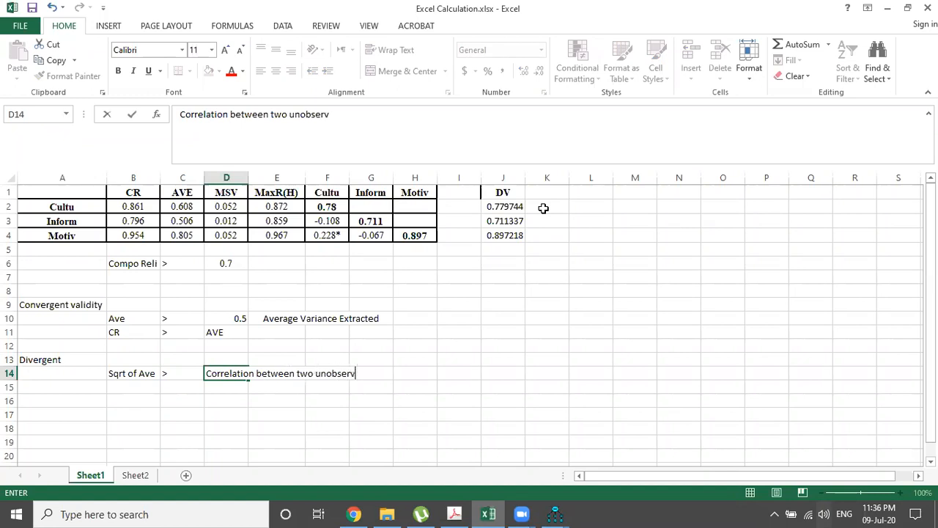
text(ed varaibles)
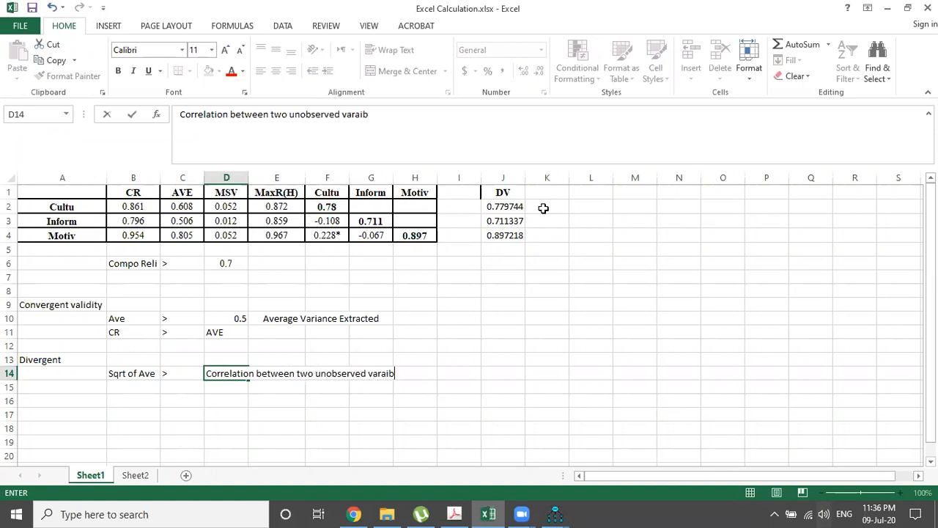
key(Return)
Step: Merge and center the correlation text across D14:H14
key(Up)
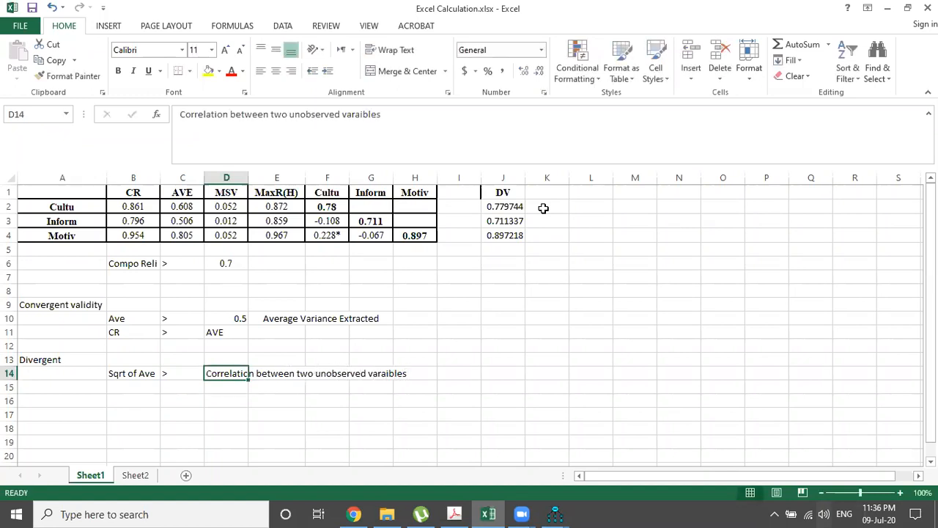
key(shift+Right)
key(shift+Right)
key(shift+Right)
key(shift+Right)
click(408, 71)
click(550, 341)
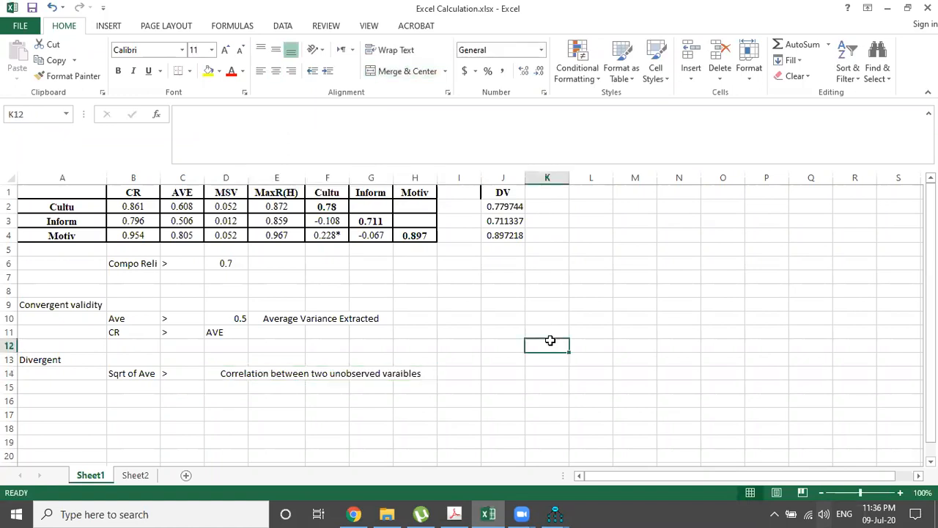
Step: Examine the three construct names in column A of the results table, cells A2 to A4
key(Left)
key(Left)
key(Left)
key(Left)
key(Left)
key(Left)
key(Left)
key(Left)
key(Up)
key(Up)
key(Up)
key(Up)
key(Up)
key(Up)
key(Left)
key(Up)
key(Up)
key(Up)
key(Up)
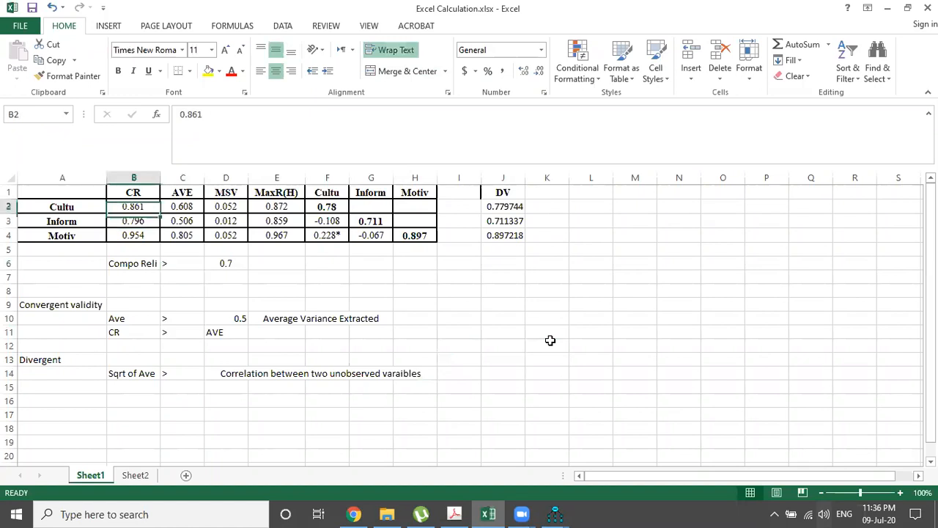
key(Left)
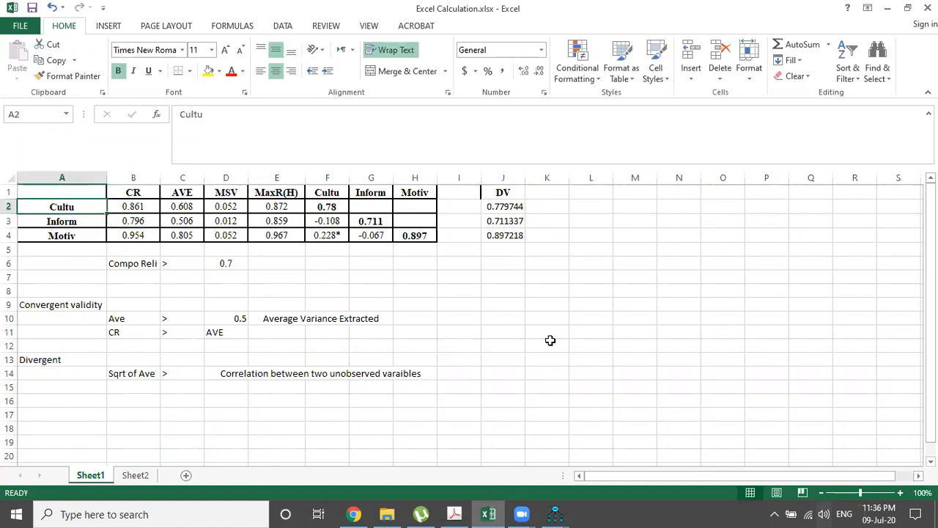
key(Down)
key(Up)
key(Down)
key(Down)
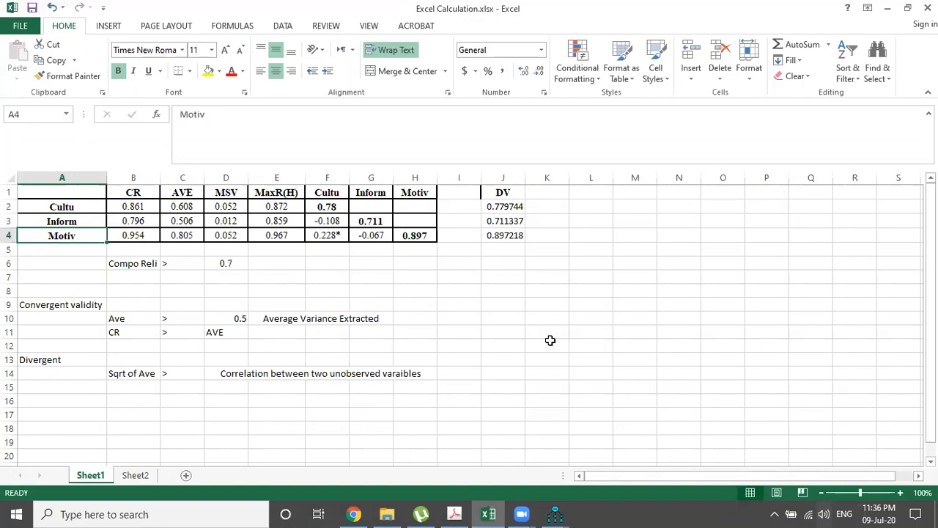
key(Up)
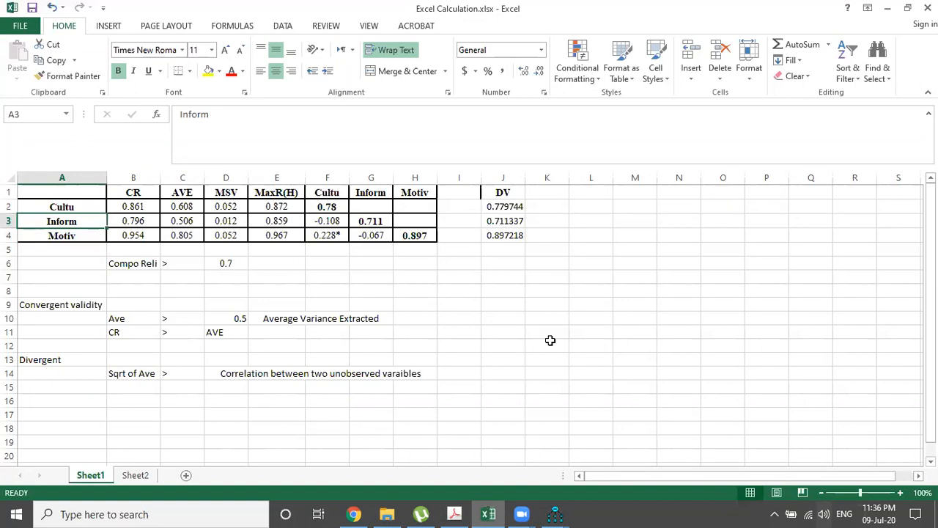
key(Up)
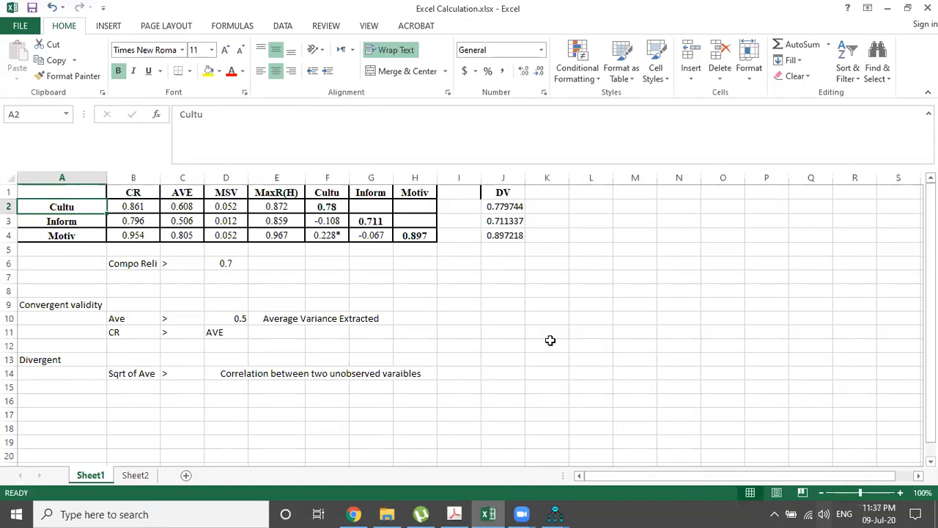
key(Down)
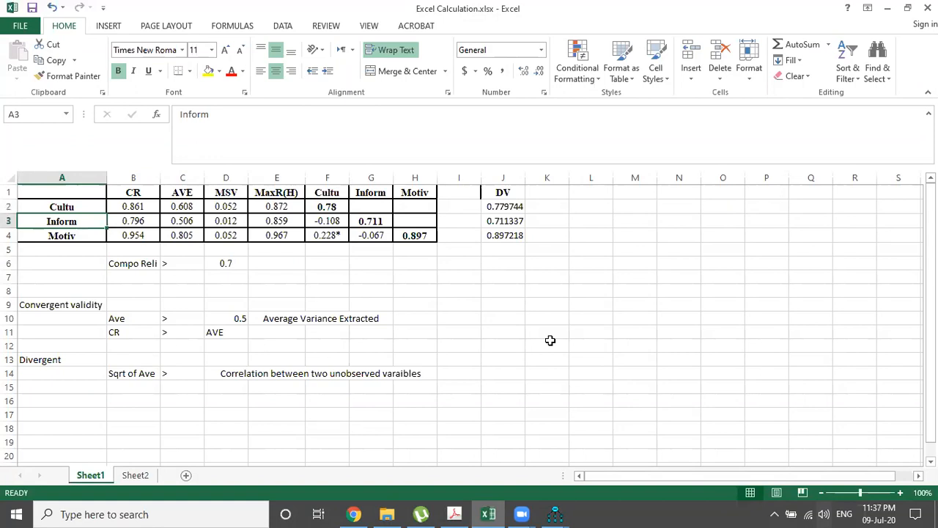
key(Down)
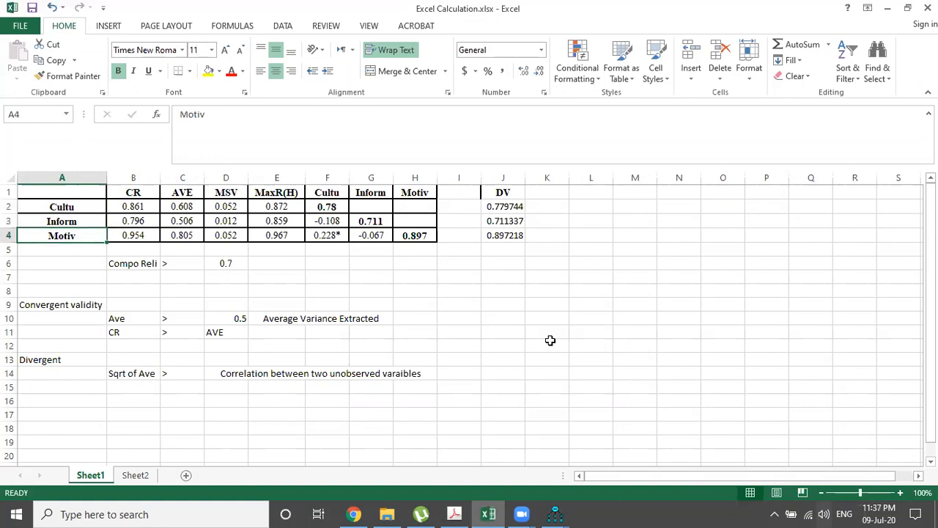
key(Up)
key(Up)
key(Down)
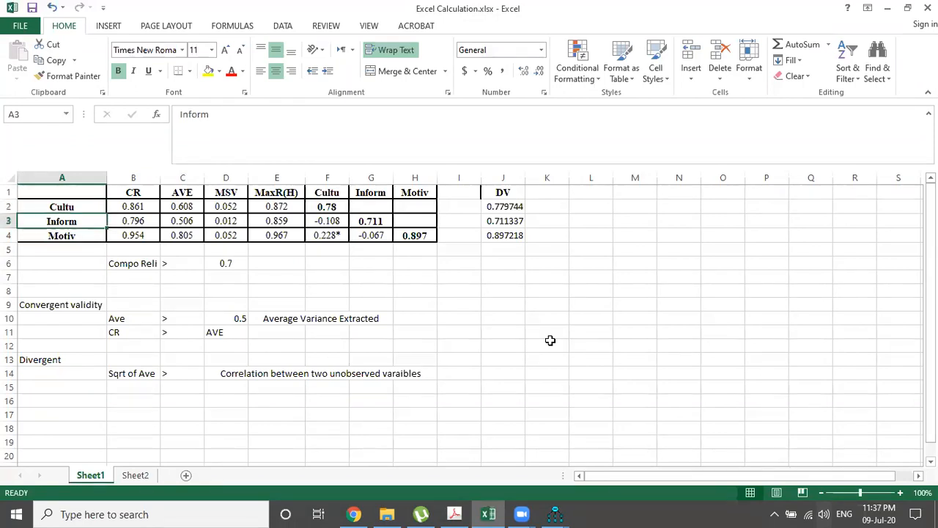
key(Up)
key(Down)
key(Down)
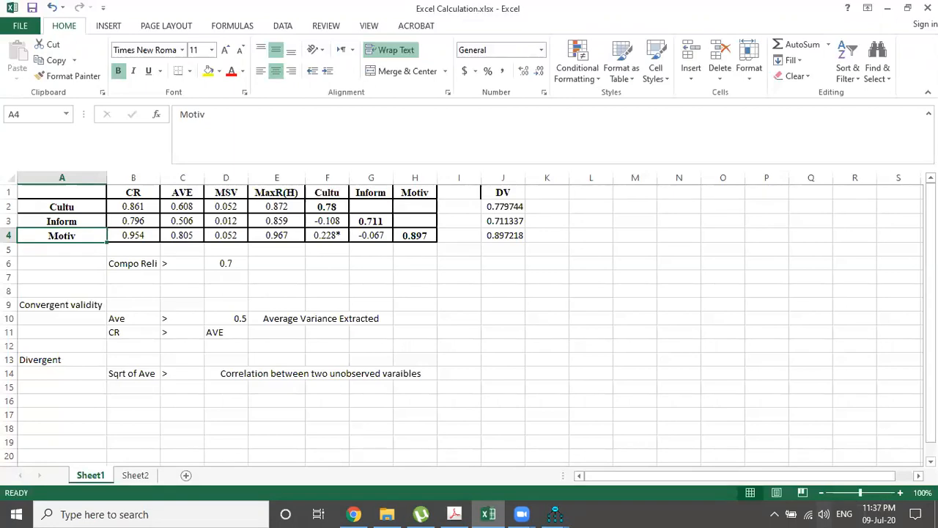
Step: Switch to Amos and display the Correlations table among the scalar estimates in the model's text output
click(555, 514)
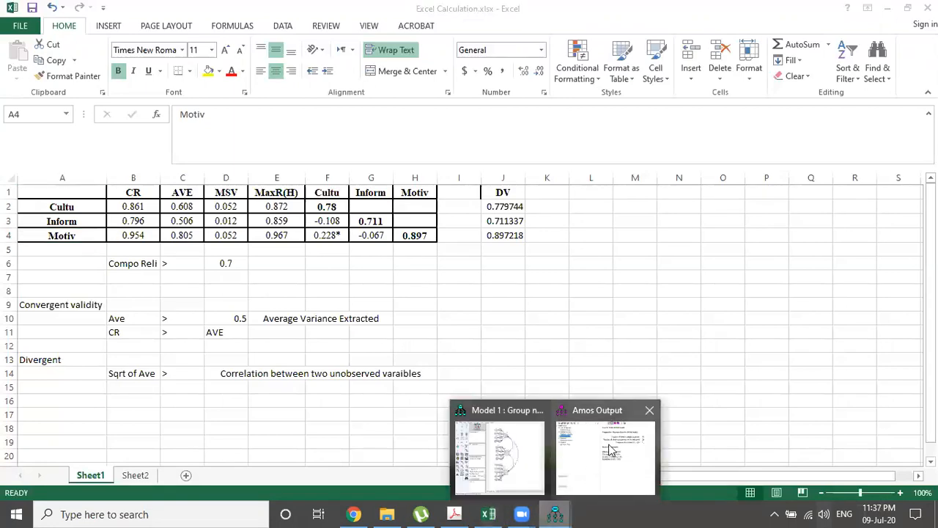
click(611, 450)
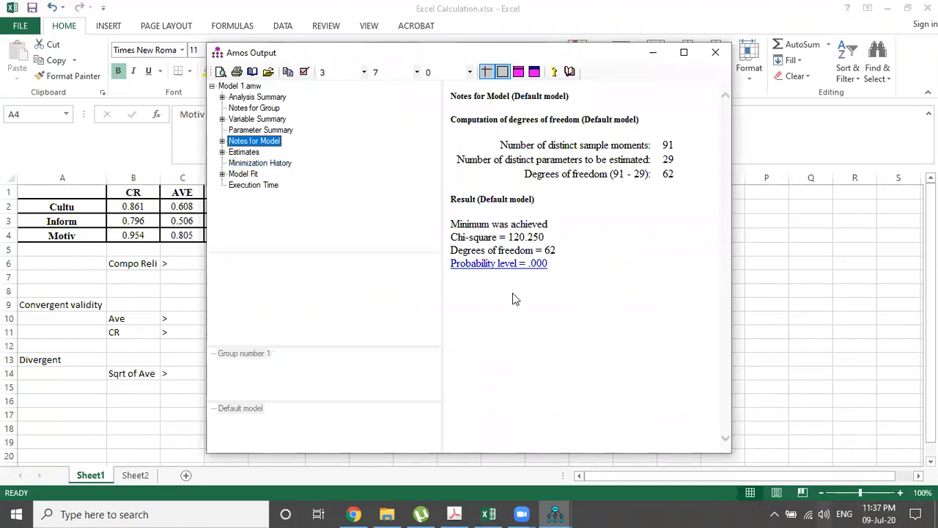
click(555, 513)
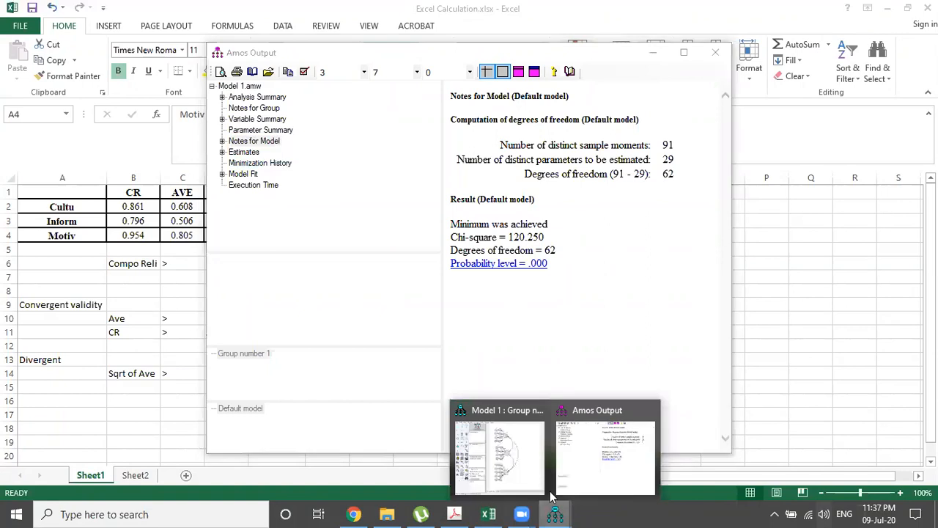
click(523, 465)
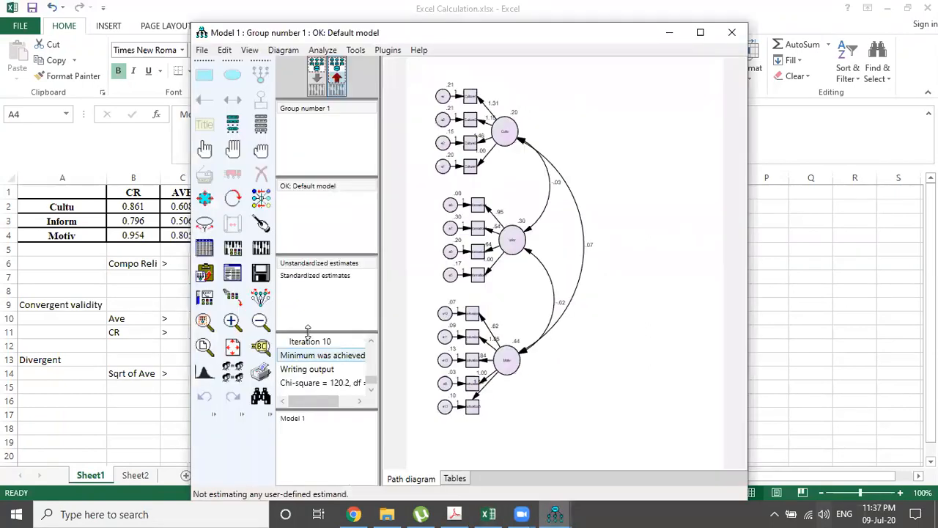
click(234, 276)
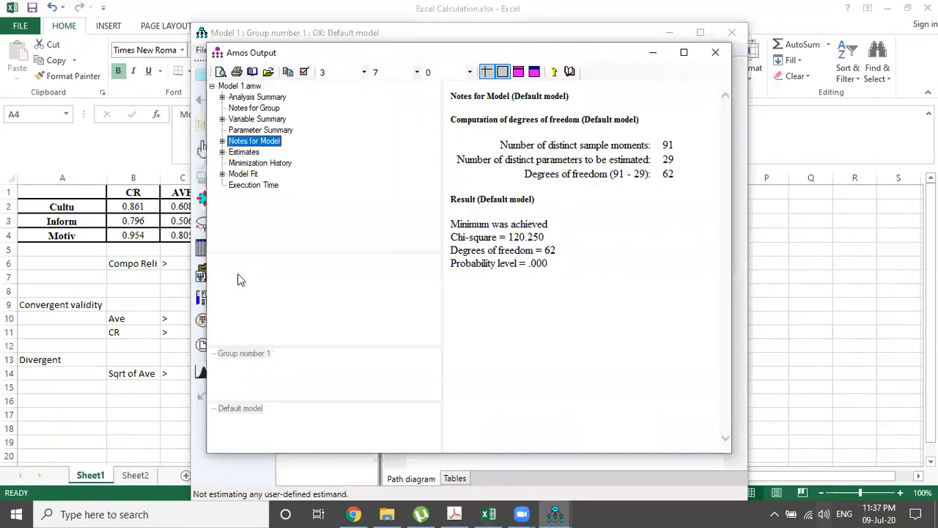
click(221, 154)
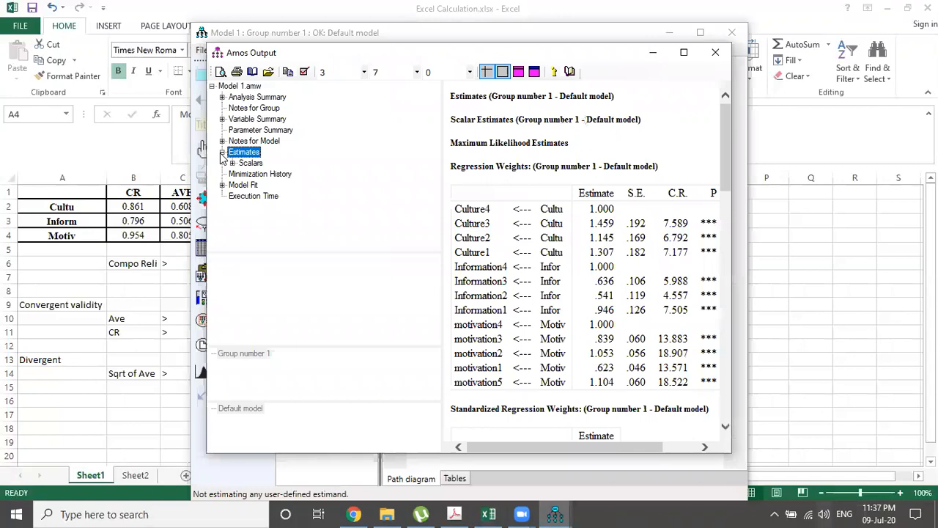
click(233, 163)
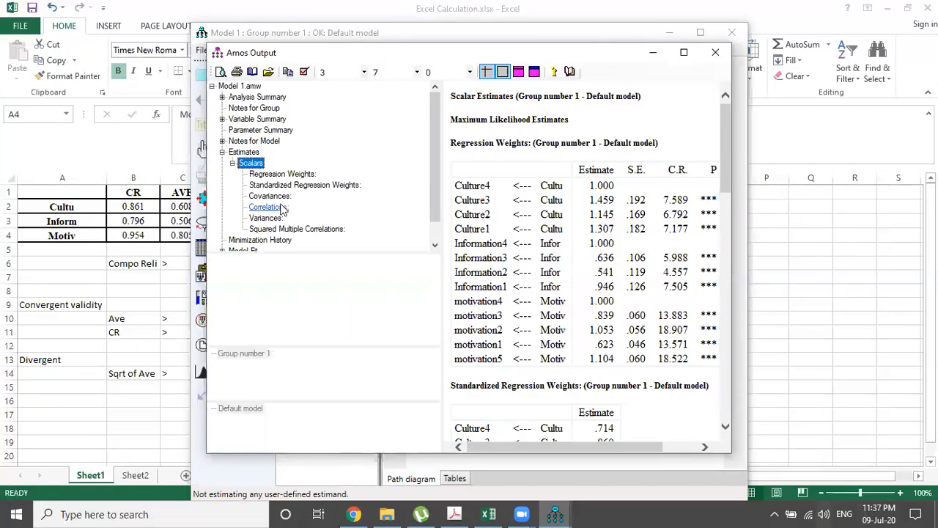
click(282, 207)
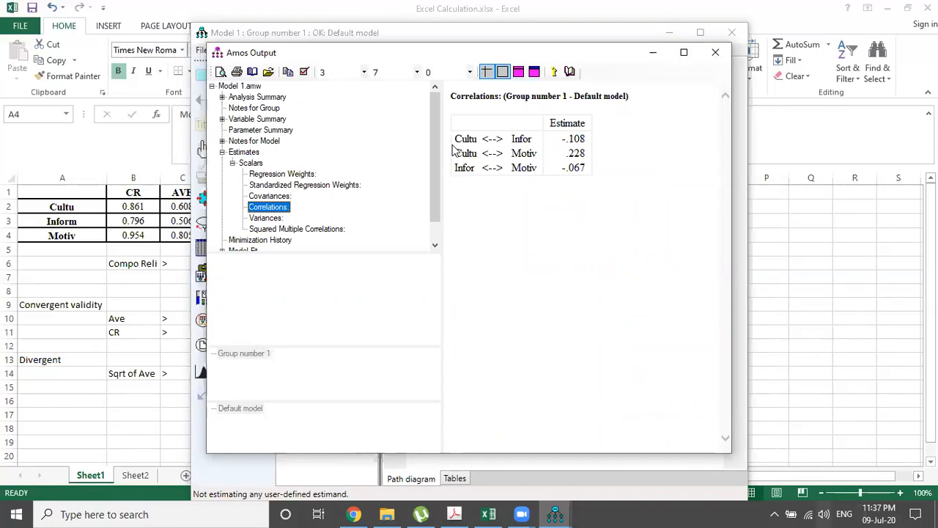
Step: Switch back to Excel and copy the construct names from A2:A4 to I8:I10
key(alt+Tab)
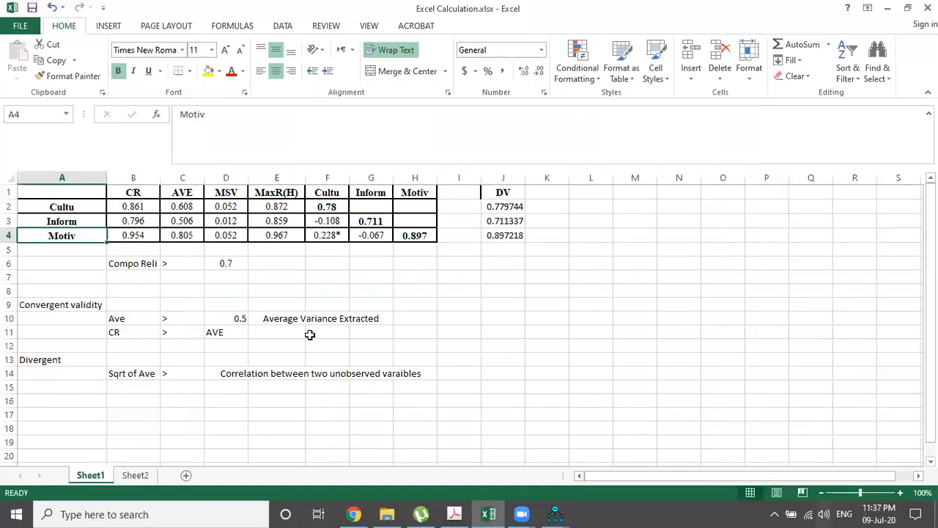
click(512, 308)
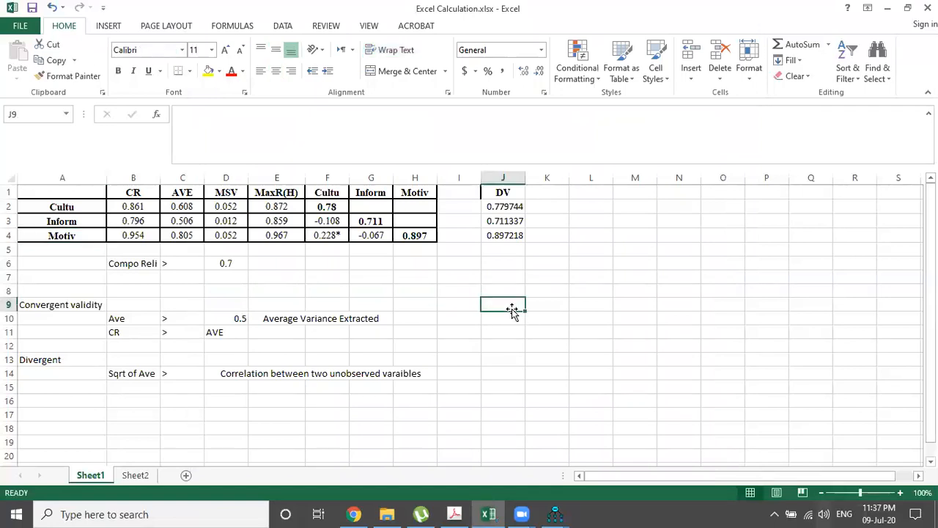
click(62, 208)
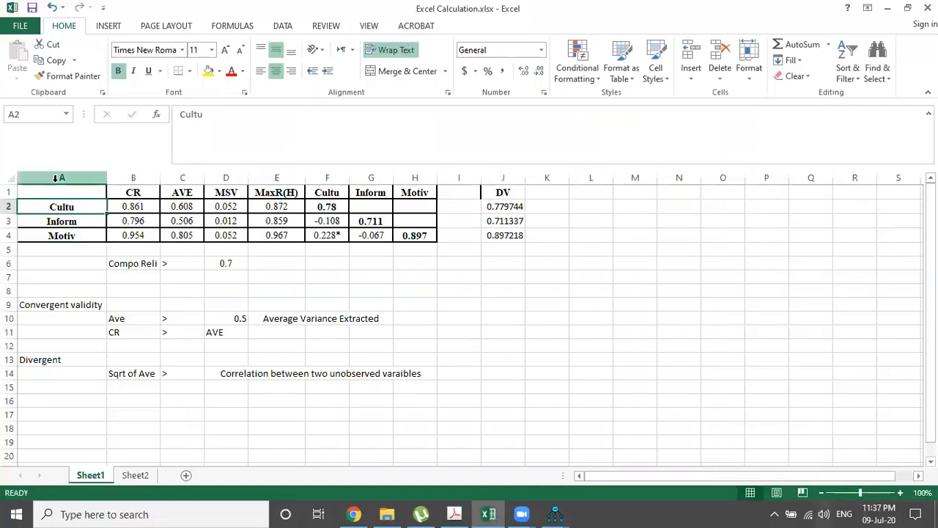
key(shift+Down)
key(shift+Down)
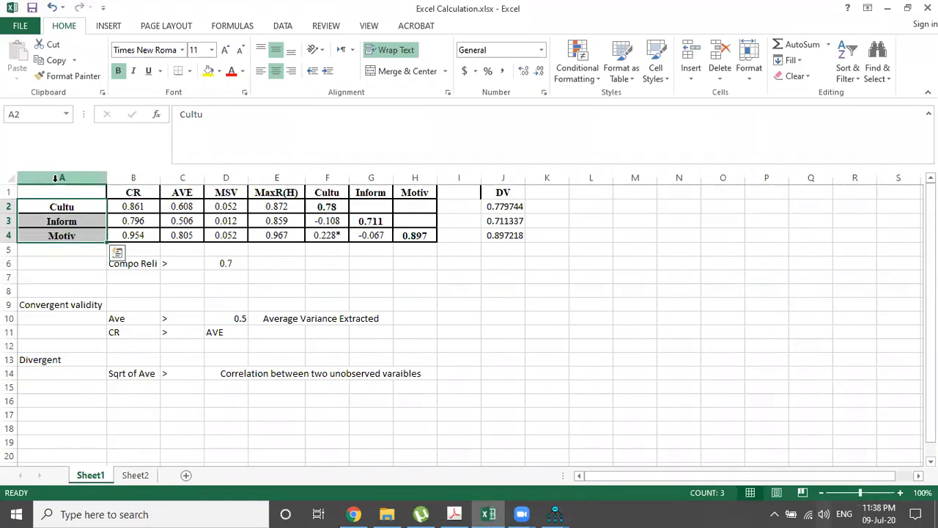
key(ctrl+c)
key(Right)
key(Right)
key(Right)
key(Right)
key(Right)
key(Right)
key(Right)
key(Right)
key(Right)
key(Right)
key(Right)
key(Down)
key(Down)
key(Down)
key(Down)
key(Down)
key(Left)
key(Left)
key(Left)
key(Down)
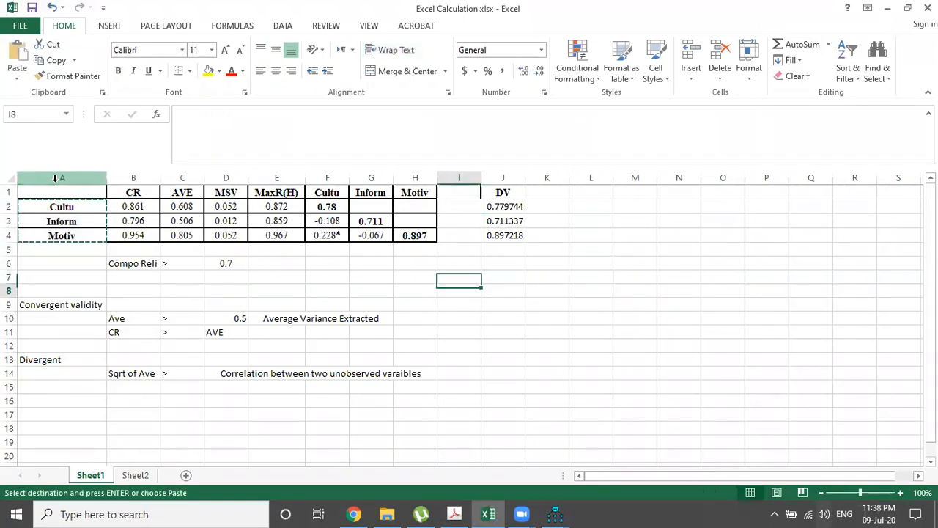
key(ctrl+v)
Step: Copy the AVE values from C2:C4 to J8:J10, beside the copied construct names
key(Left)
key(Up)
key(Left)
key(Left)
key(Left)
key(Left)
key(Left)
key(Up)
key(Up)
key(Up)
key(Up)
key(Up)
key(shift+Down)
key(shift+Down)
key(ctrl+c)
key(Right)
key(Right)
key(Right)
key(Right)
key(Right)
key(Right)
key(Down)
key(Down)
key(Down)
key(Down)
key(Down)
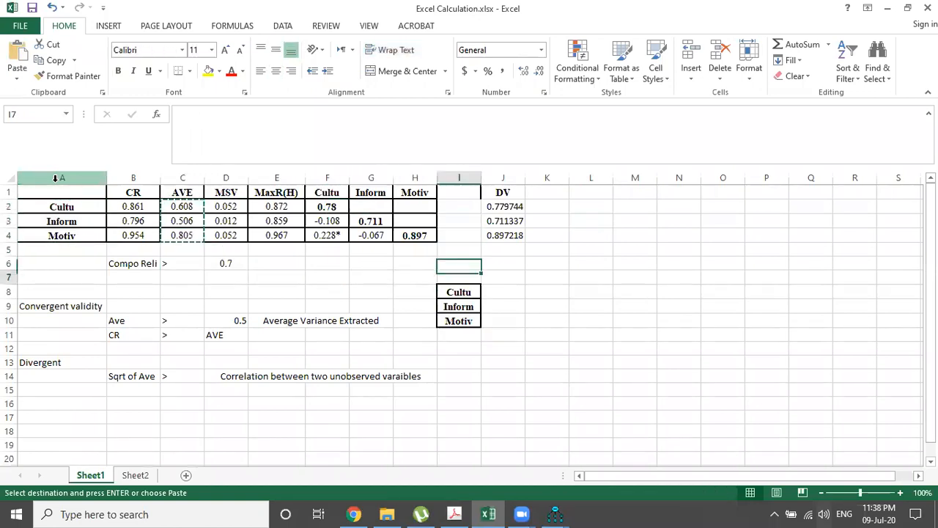
key(Right)
key(Down)
key(ctrl+v)
key(Left)
key(Right)
key(Right)
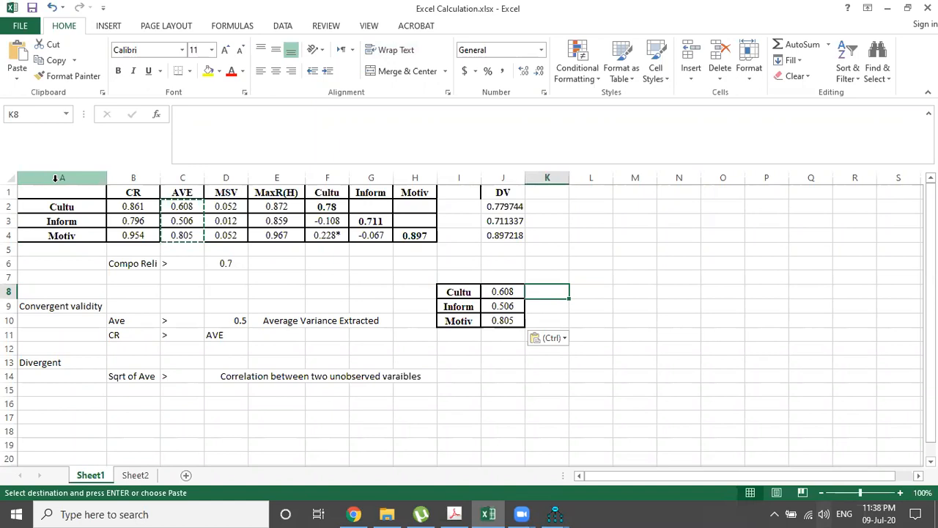
key(Down)
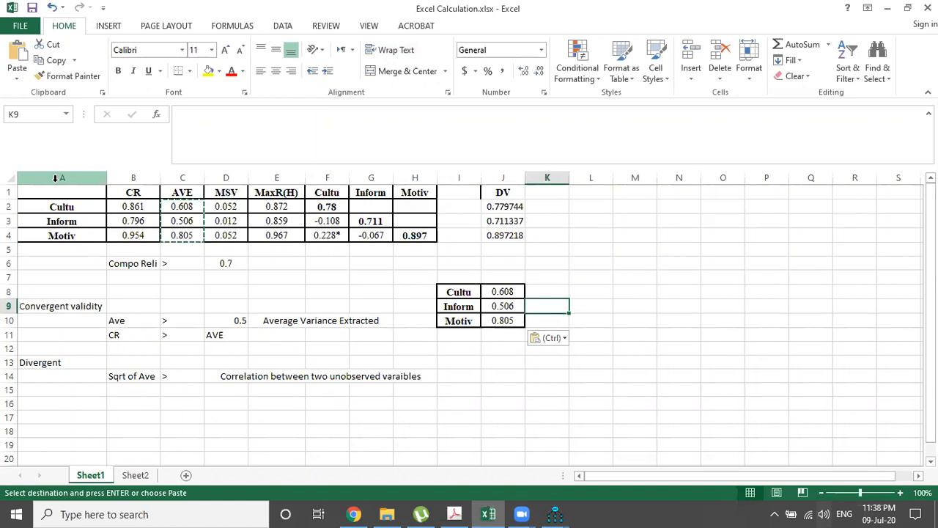
Step: Copy the construct names from I8:I10 to I15:I17
key(Left)
key(Left)
key(Up)
key(shift+Down)
key(shift+Down)
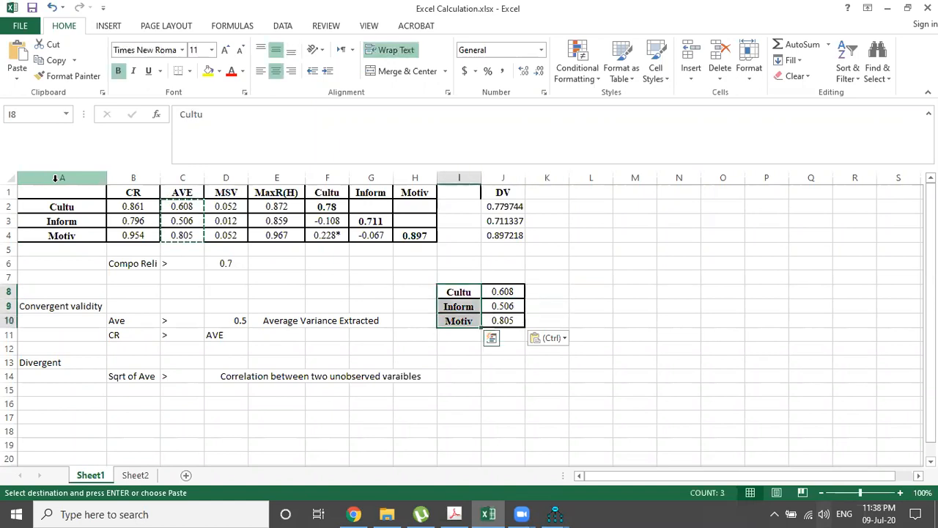
key(ctrl+c)
key(Down)
key(Down)
key(Down)
key(Down)
key(Down)
key(Down)
key(Down)
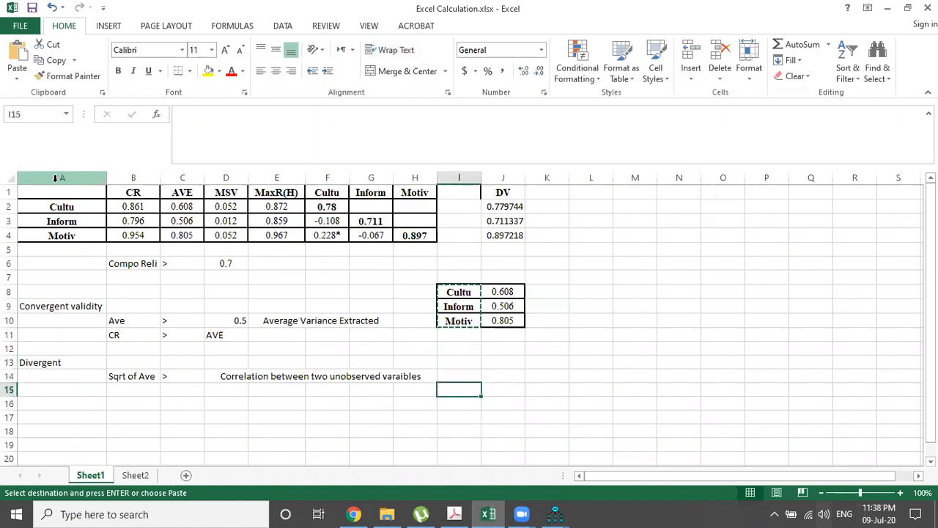
key(ctrl+v)
Step: Copy the DV square root results from J2:J4 and paste them as values only into J15:J17
key(Up)
key(Up)
key(Up)
key(Up)
key(Up)
key(Up)
key(Up)
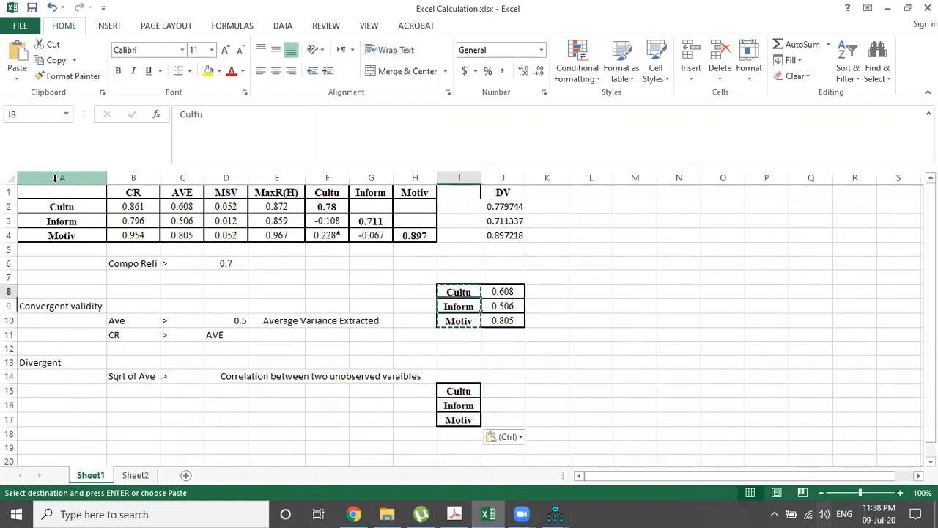
key(Right)
key(Up)
key(Up)
key(Up)
key(Up)
key(Up)
key(Up)
key(shift+Down)
key(shift+Down)
key(ctrl+c)
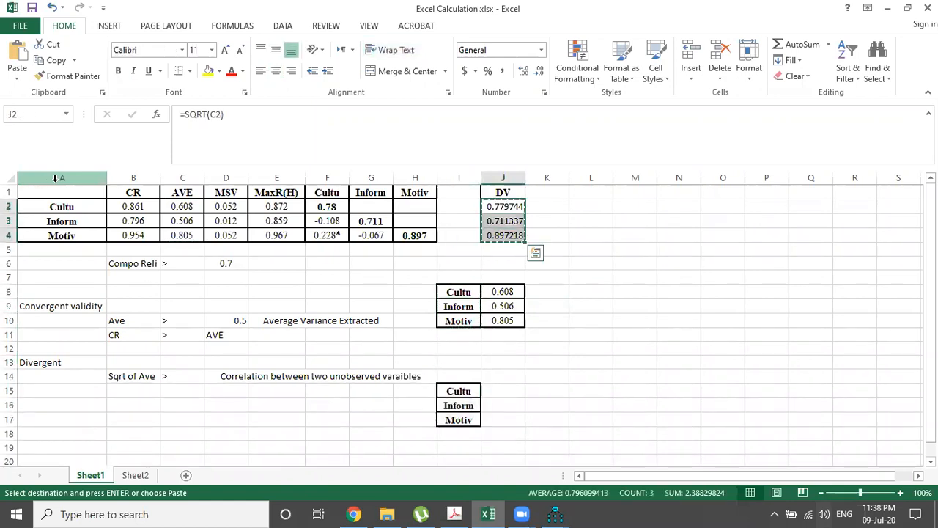
key(Down)
key(Down)
key(Down)
key(Down)
key(Down)
key(Down)
key(Down)
key(Down)
key(Down)
key(Down)
key(Down)
key(Down)
key(Down)
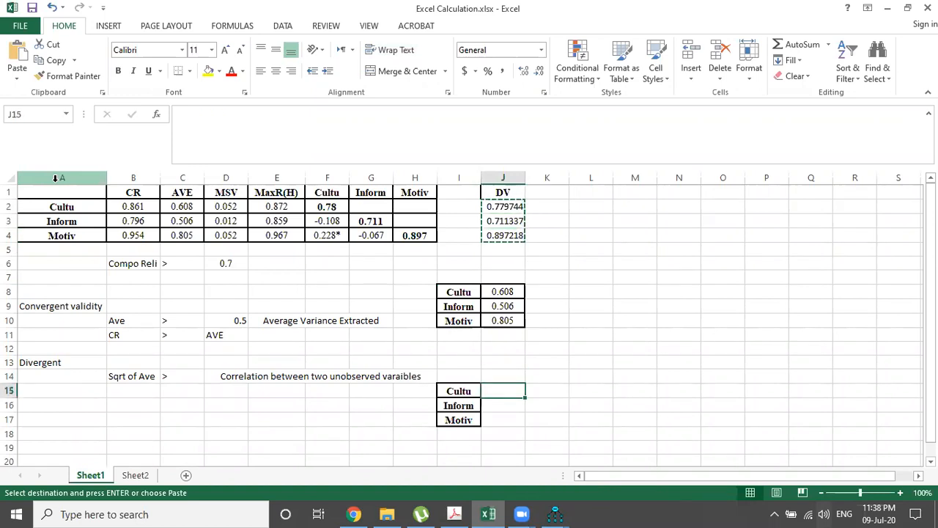
key(ctrl+alt+v)
key(v)
key(Return)
key(Return)
key(Up)
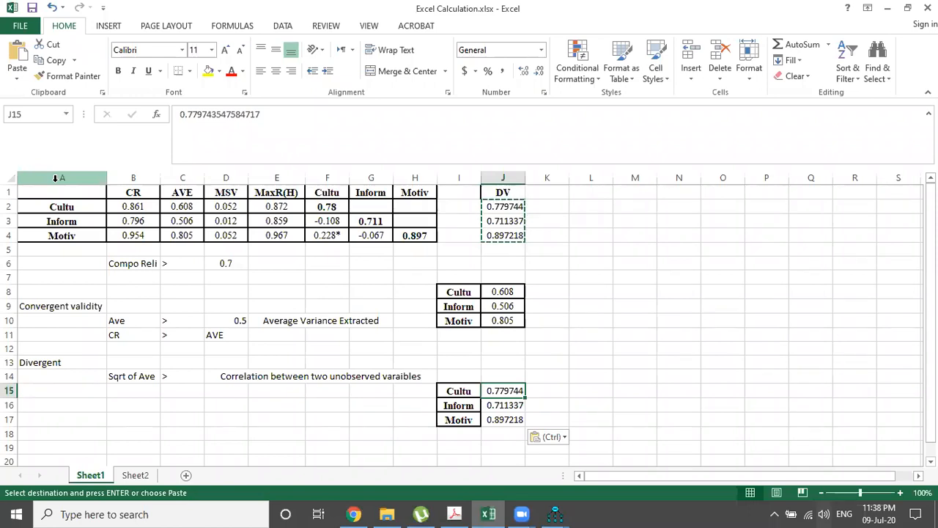
Step: Enter the column heading Cor in cell K14, next to the pasted square root values
key(Right)
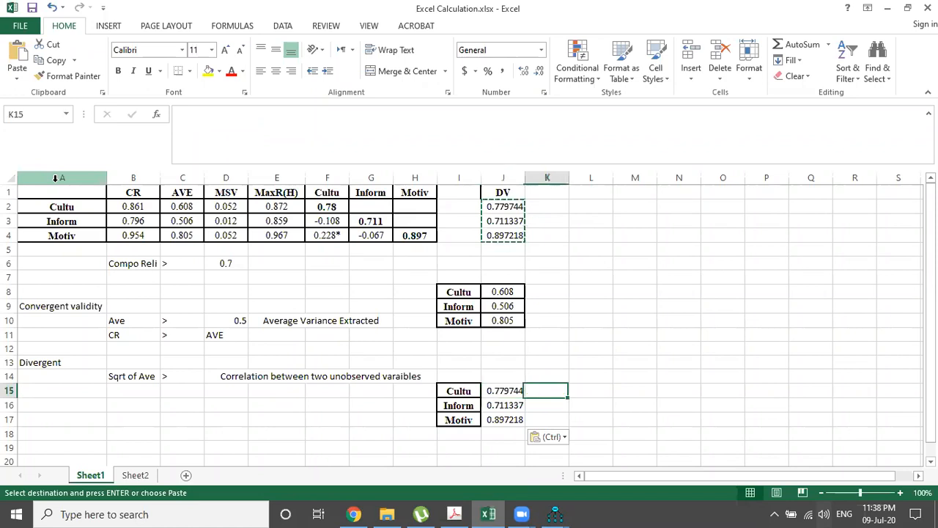
key(Up)
text(Cor)
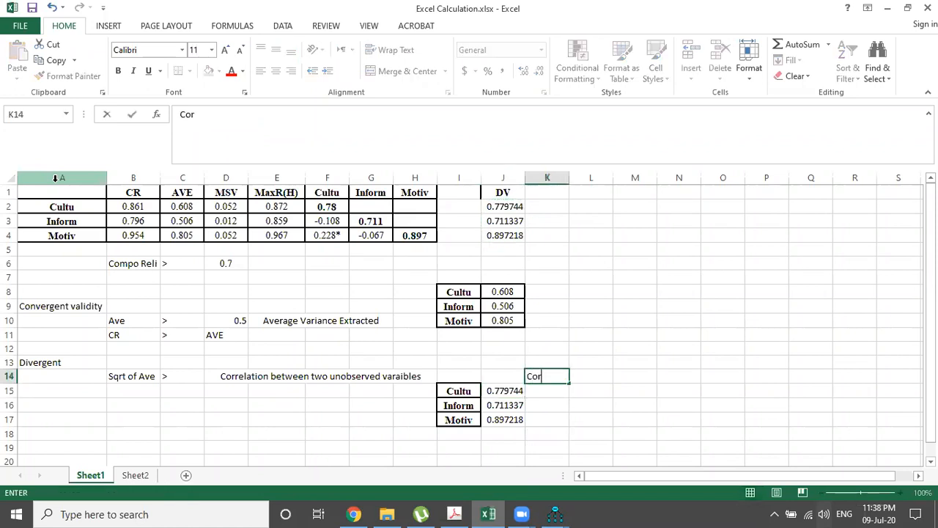
key(Tab)
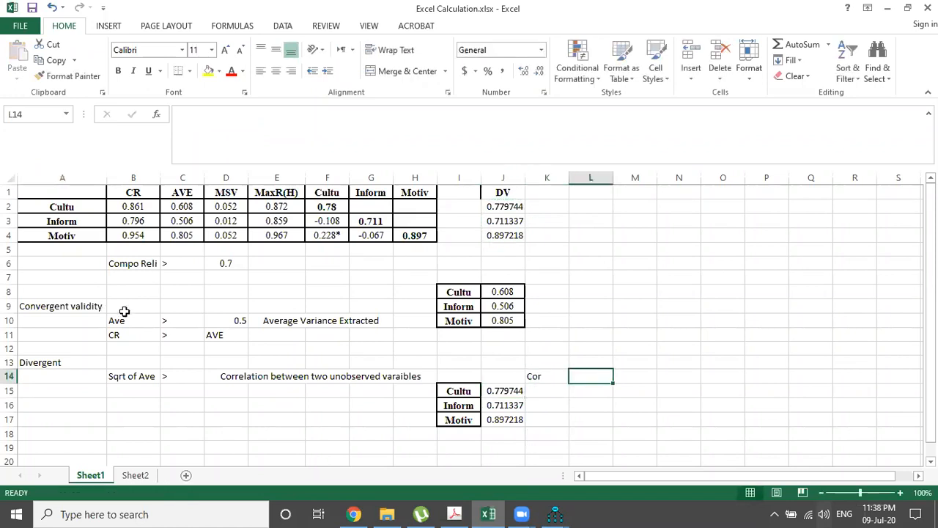
Step: Look up the Cultu–Infor correlation in the Amos output and enter -.108 in cell K15 of the Excel sheet
key(alt+Tab)
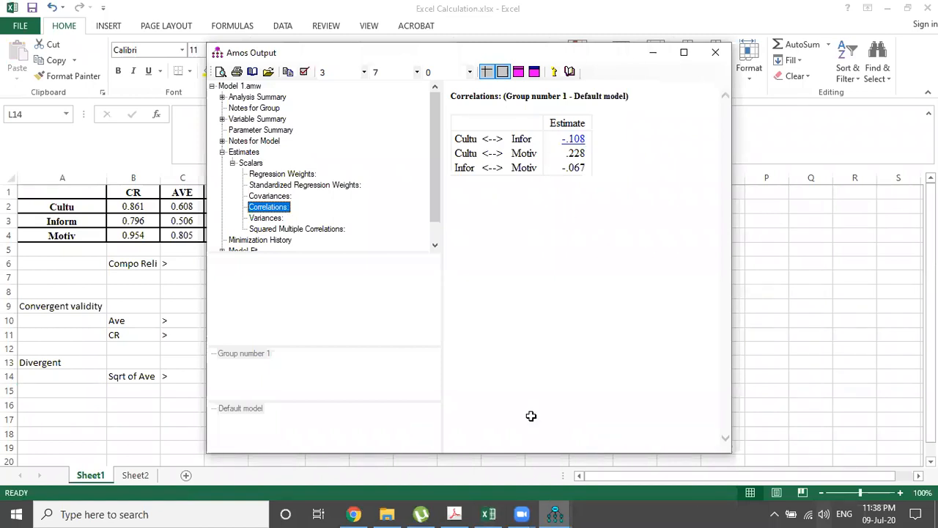
key(alt+Tab)
click(556, 388)
text(-.)
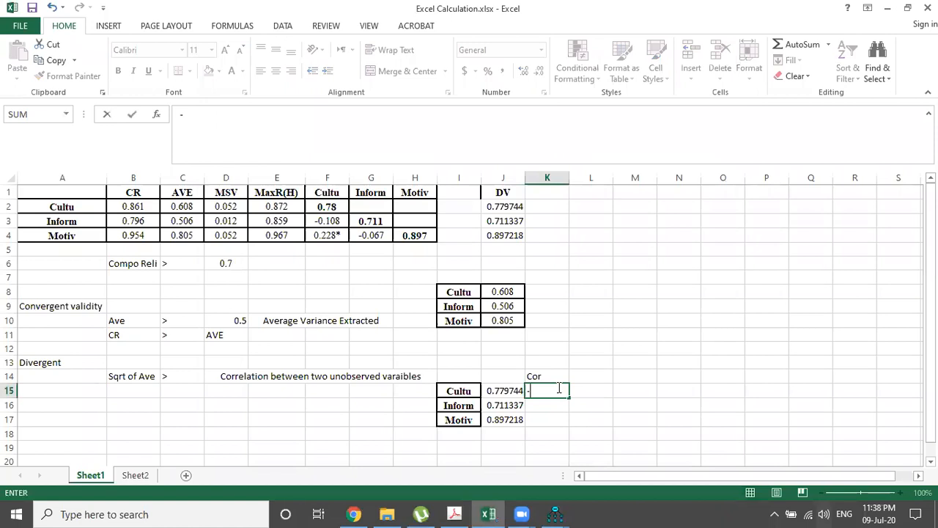
key(alt+Tab)
key(alt+Tab)
text(108)
key(Tab)
Step: Check the Cultu–Motiv correlation in the Amos output and enter .228 in cell L15 of the Excel sheet
key(Up)
key(alt+Tab)
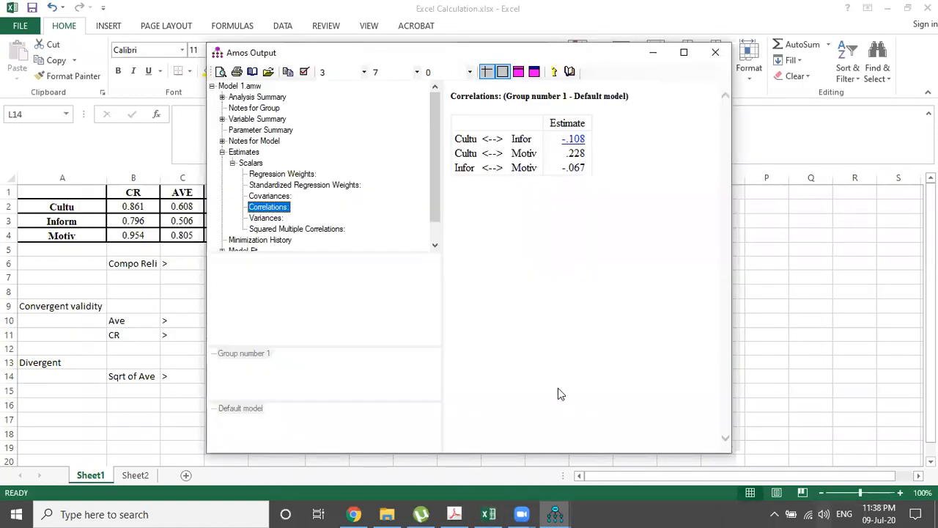
key(alt+Tab)
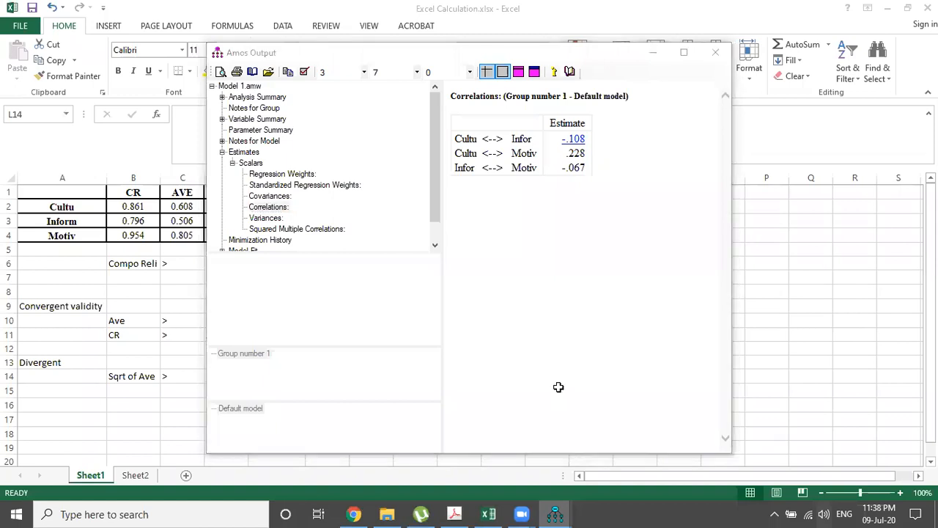
key(Down)
text(.22)
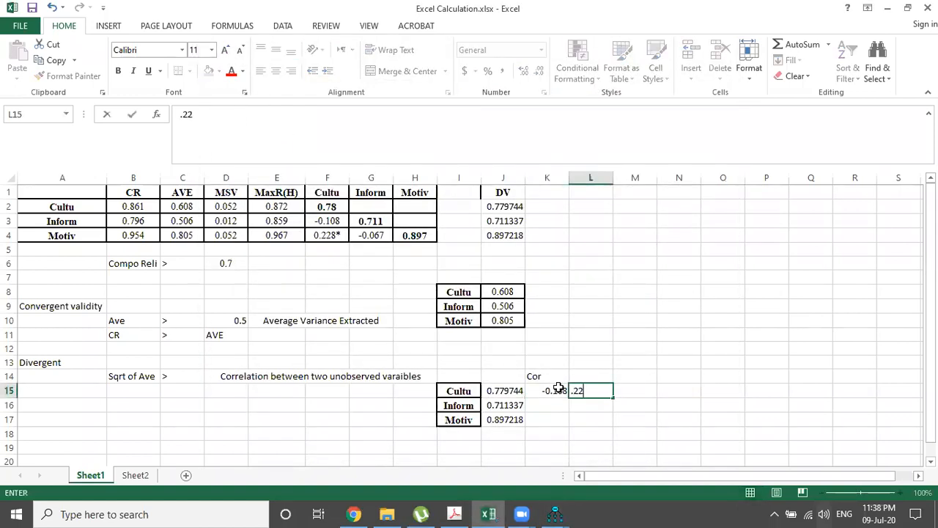
text(8)
key(Up)
Step: Compare Cultu's square root of AVE in J15 with its correlations in K15 and L15
key(Left)
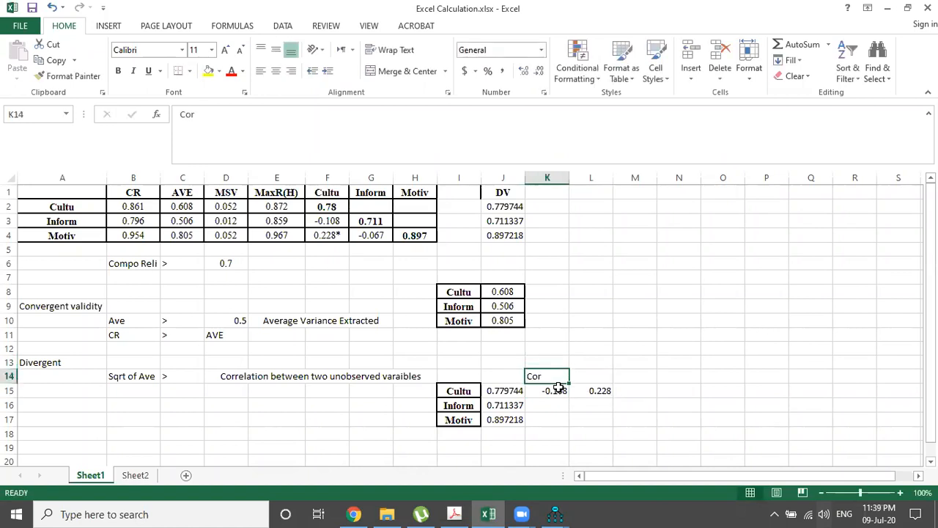
key(Down)
key(Up)
key(Down)
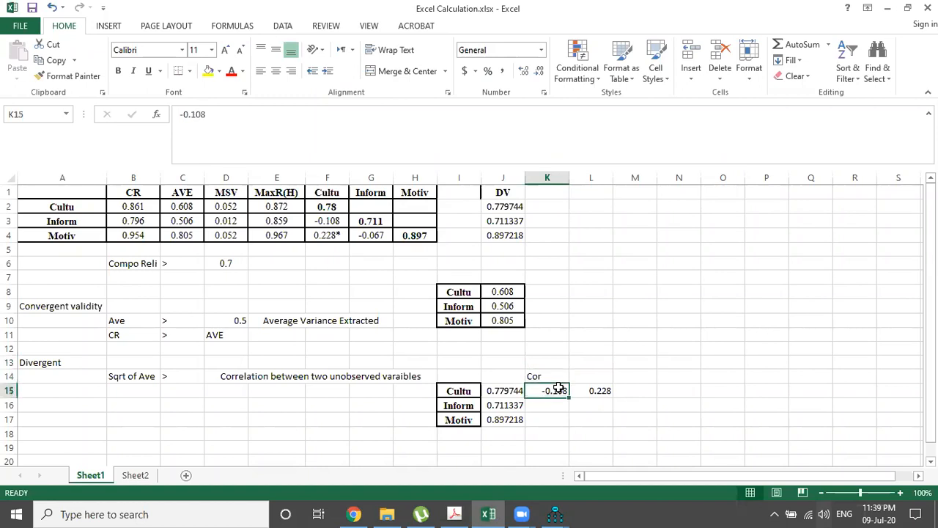
key(Left)
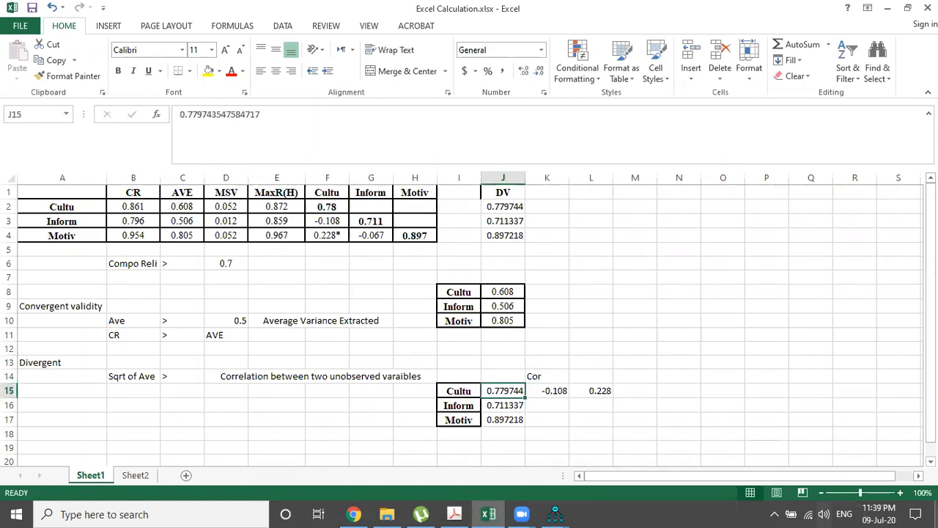
key(Right)
key(Right)
key(Left)
key(Right)
key(Left)
key(Left)
key(Right)
key(Right)
key(Left)
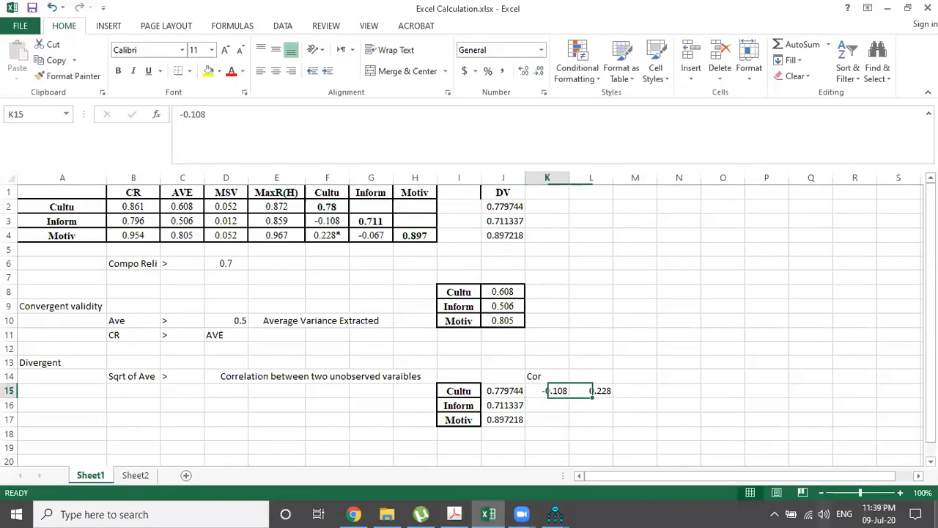
key(Right)
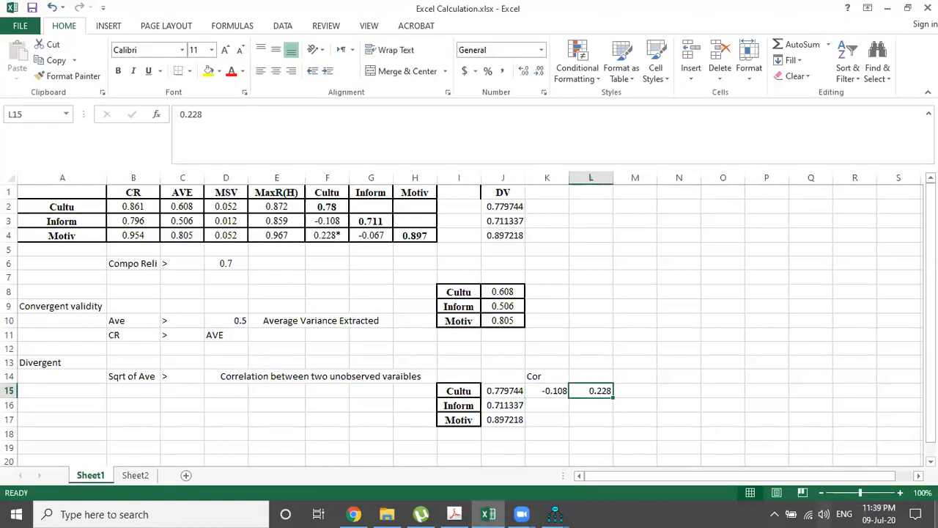
Step: Delete the Cor heading from cell K14
key(Left)
key(Up)
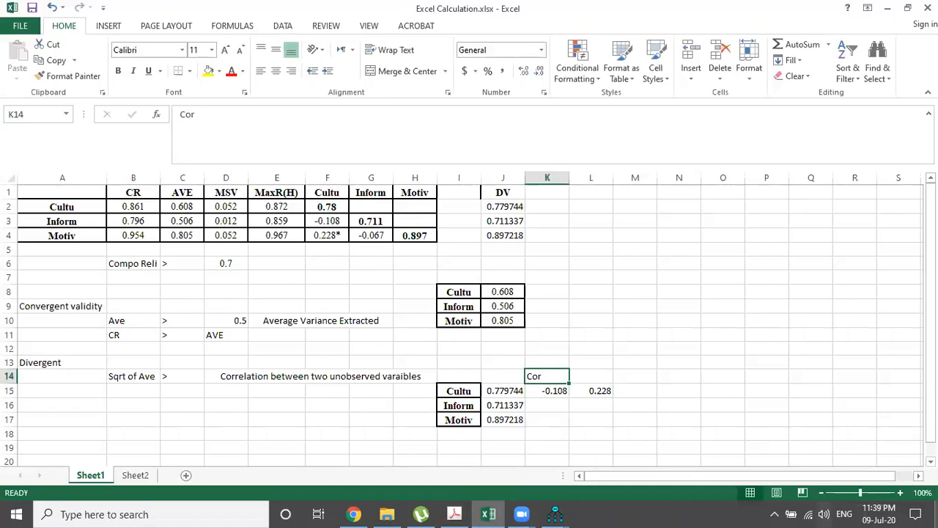
key(Delete)
key(Down)
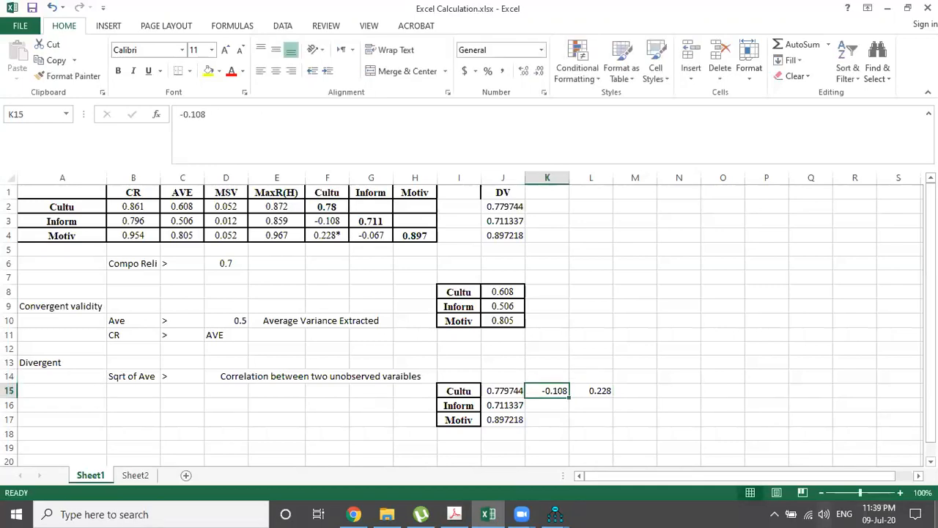
key(Left)
key(Up)
key(Down)
key(Down)
key(Left)
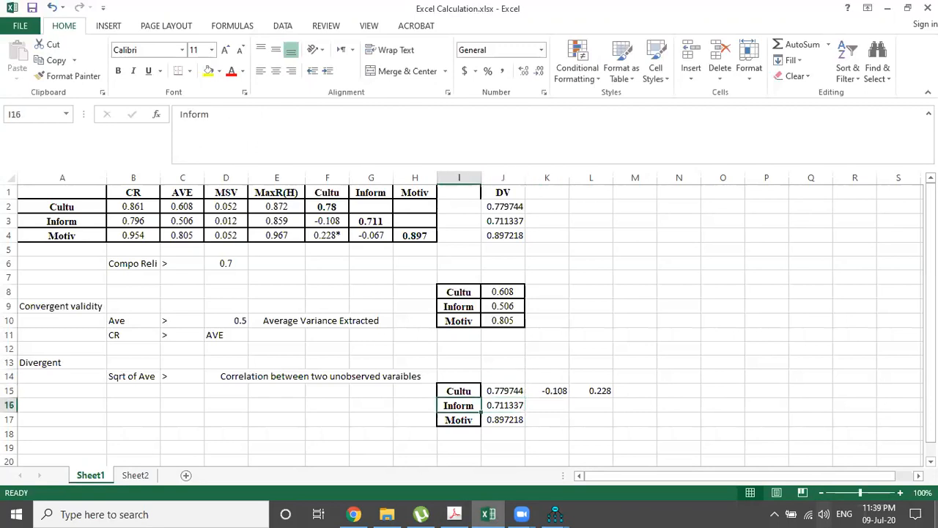
key(shift+Right)
key(shift+Down)
key(ctrl+c)
key(Down)
key(Down)
key(Down)
key(Down)
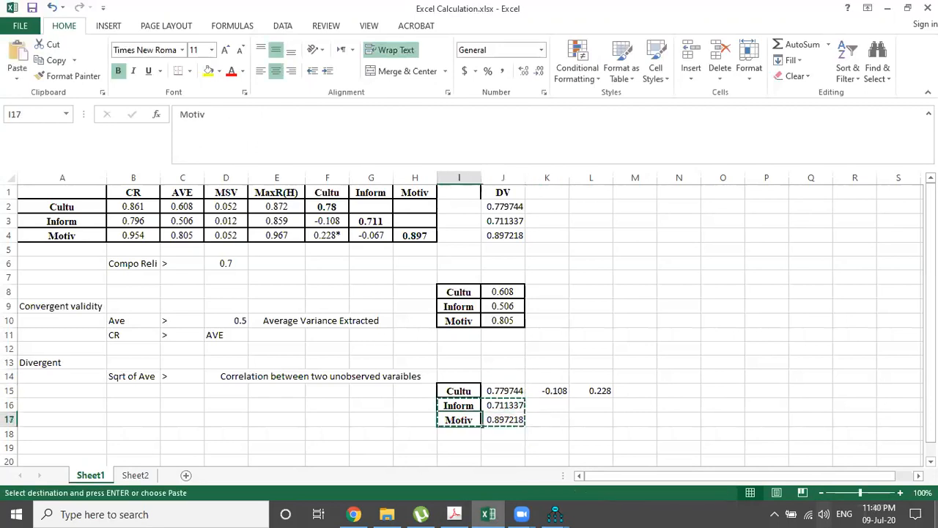
key(Down)
key(ctrl+c)
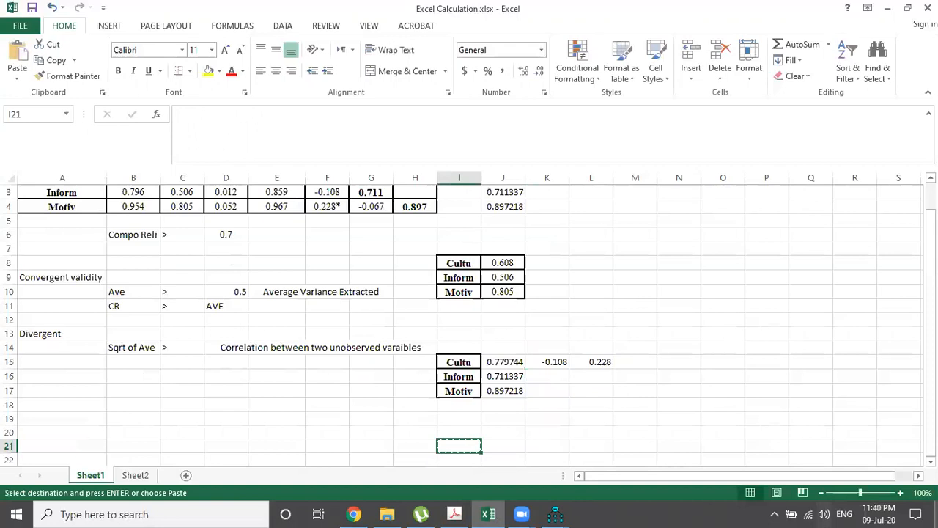
Step: Move the Inform and Motiv names with their square root values from I16:J17 to I21:J22
key(Up)
key(Up)
key(Up)
key(Up)
key(Up)
key(shift+Right)
key(shift+Down)
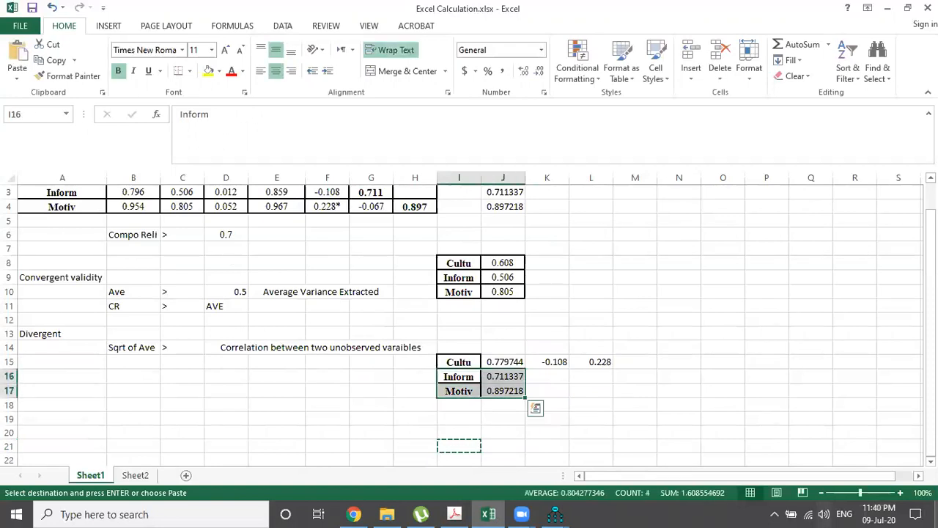
key(ctrl+x)
key(Down)
key(Down)
key(Down)
key(Down)
key(Down)
key(ctrl+v)
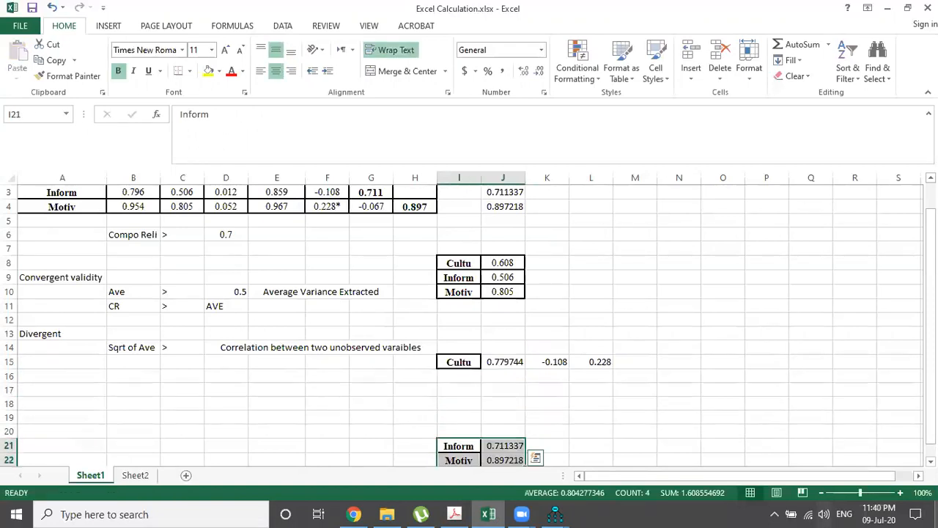
Step: Merge and center K13:L13 above the two correlation values and enter Correlation as the heading
key(Up)
key(Up)
key(Up)
key(Up)
key(Up)
key(Up)
key(Up)
key(Right)
key(Right)
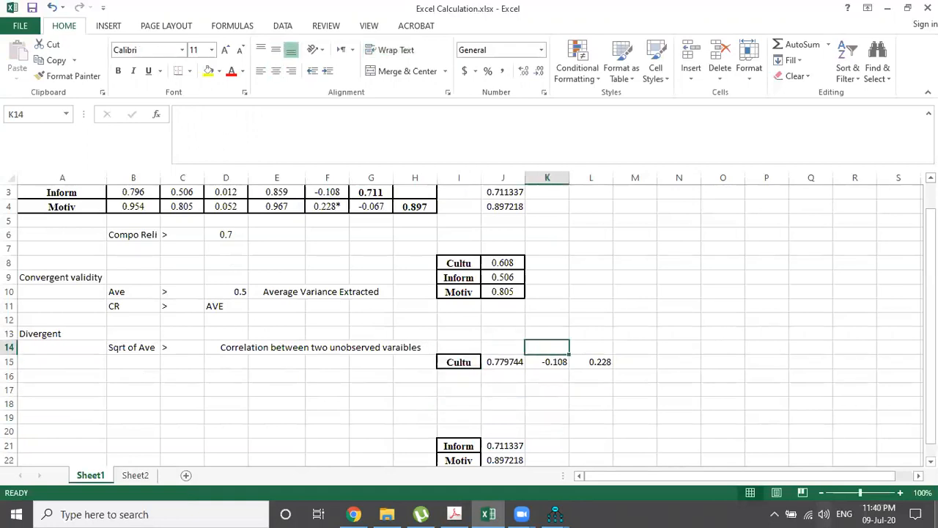
key(Up)
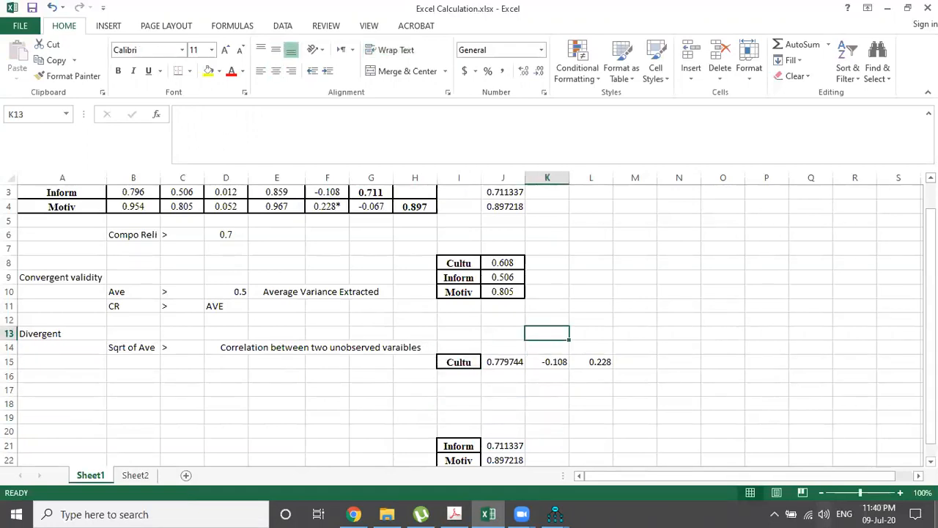
key(Right)
key(Left)
key(shift+Right)
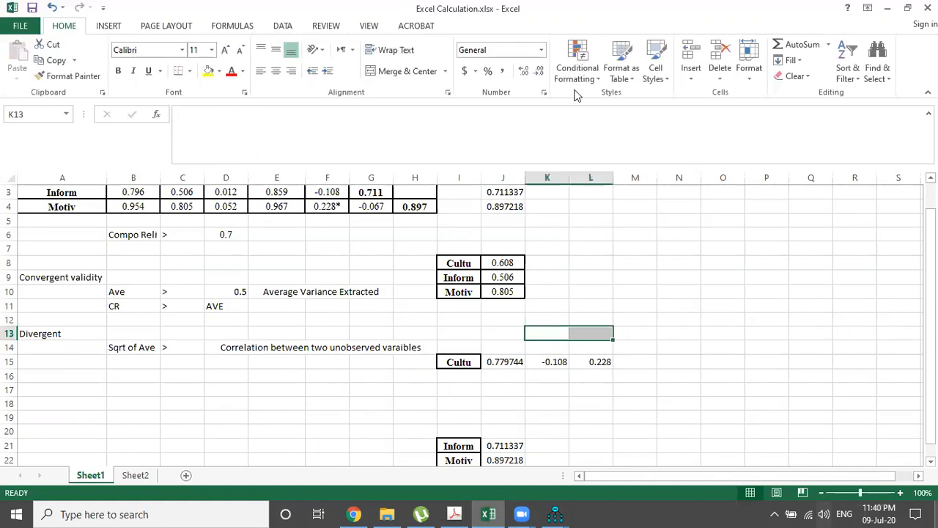
click(402, 72)
text(C)
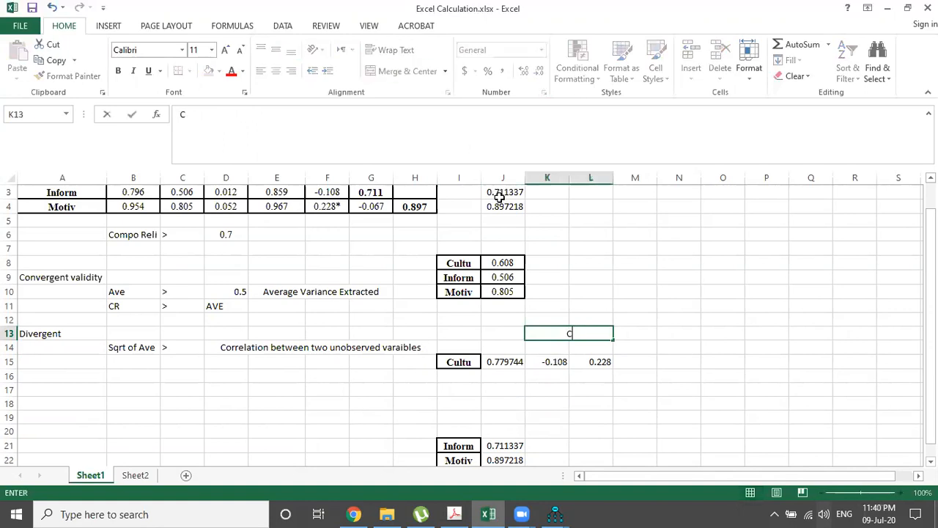
text(orrelation)
key(Return)
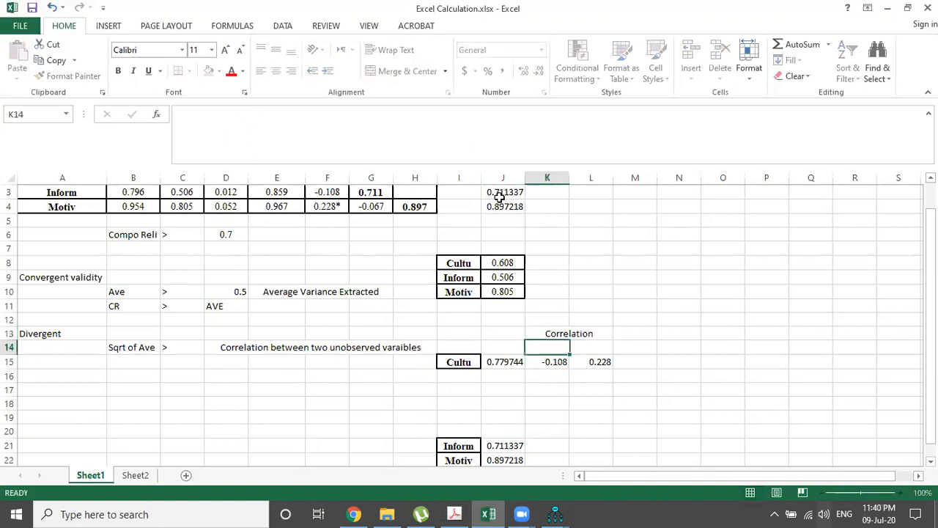
Step: Label the two correlation columns Info in K14 and Moti in L14, checking the construct pairs in the Amos output
key(alt+Tab)
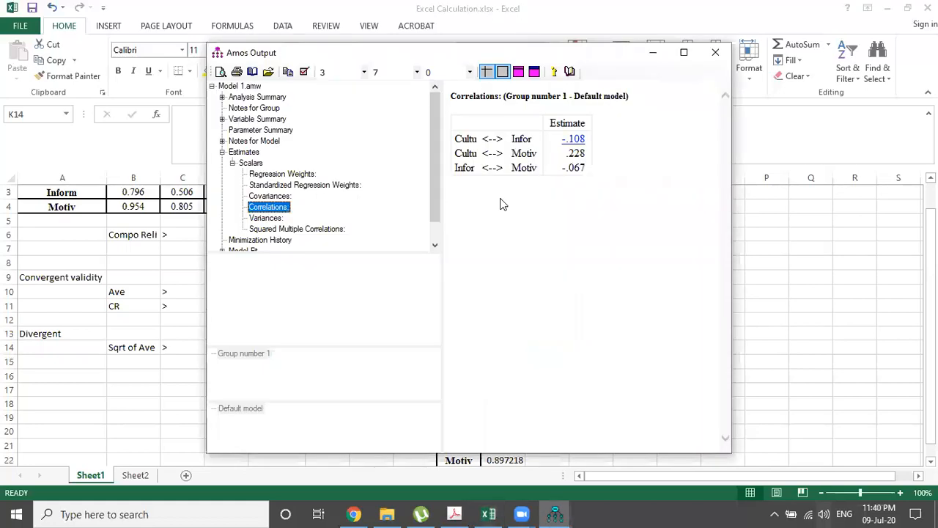
key(alt+Tab)
text(Info)
key(Return)
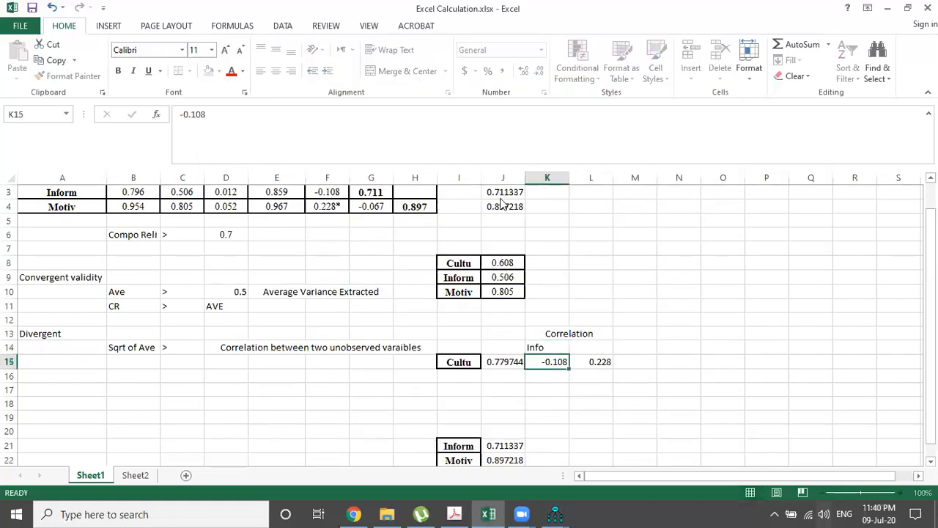
key(alt+Tab)
key(alt+Tab)
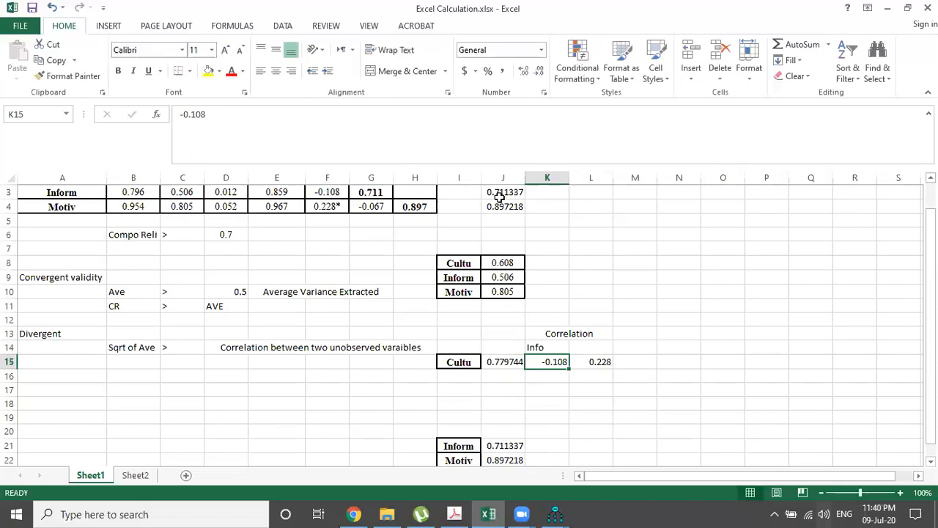
key(Right)
key(Up)
text(Moti)
key(Return)
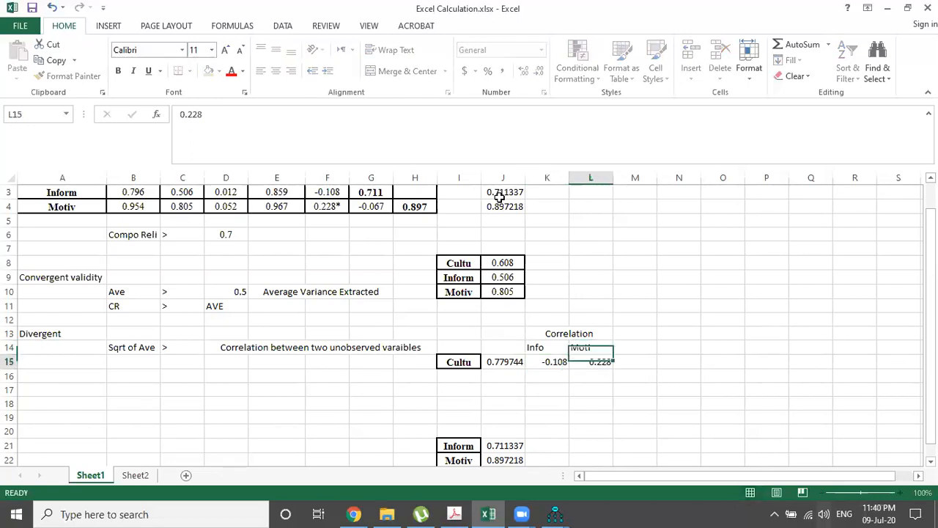
Step: Move the Inform name and its square root value from I21:J21 up to I19:J19
key(Down)
key(Down)
key(Down)
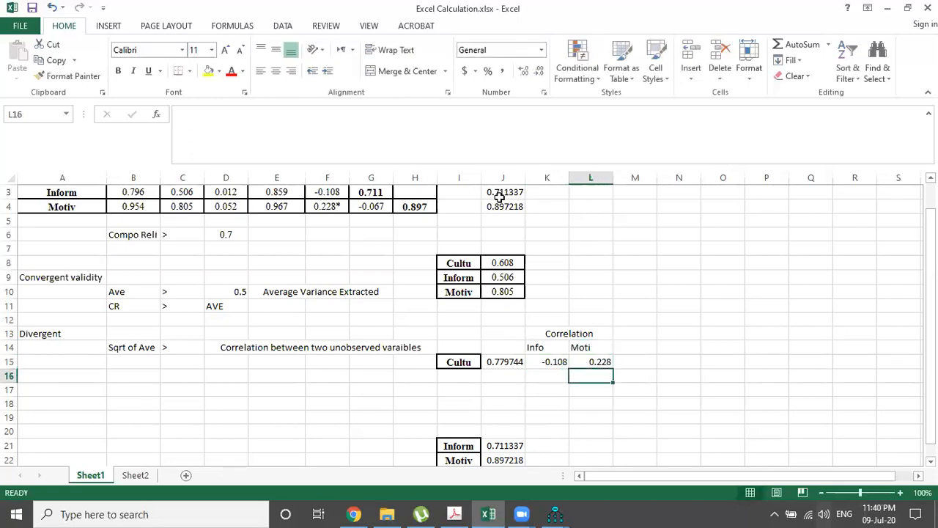
key(Left)
key(Left)
key(Down)
key(Down)
key(Down)
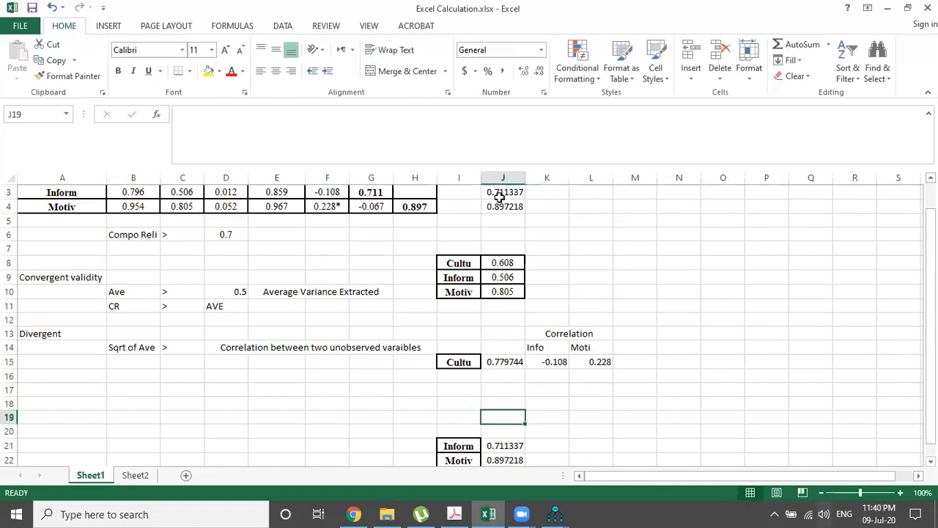
key(Left)
key(shift+Right)
key(shift+Down)
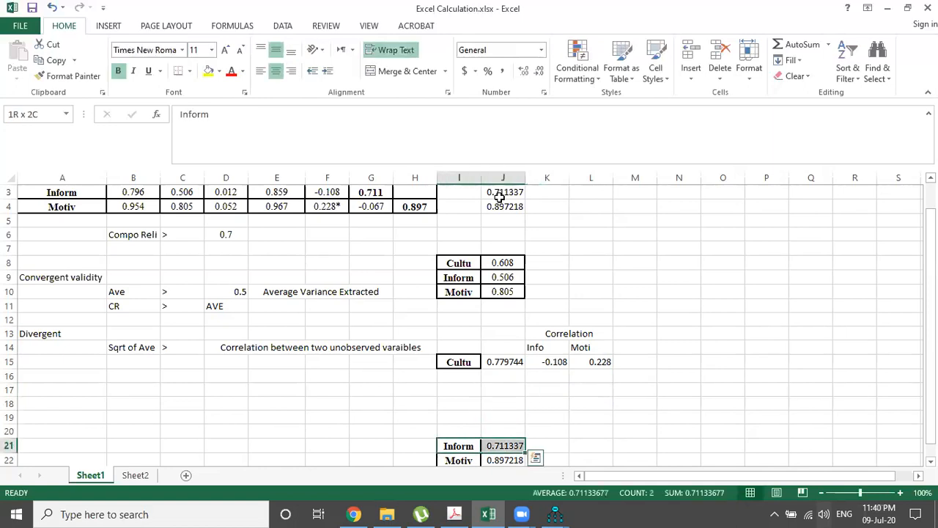
key(ctrl+c)
key(Up)
key(Up)
key(Up)
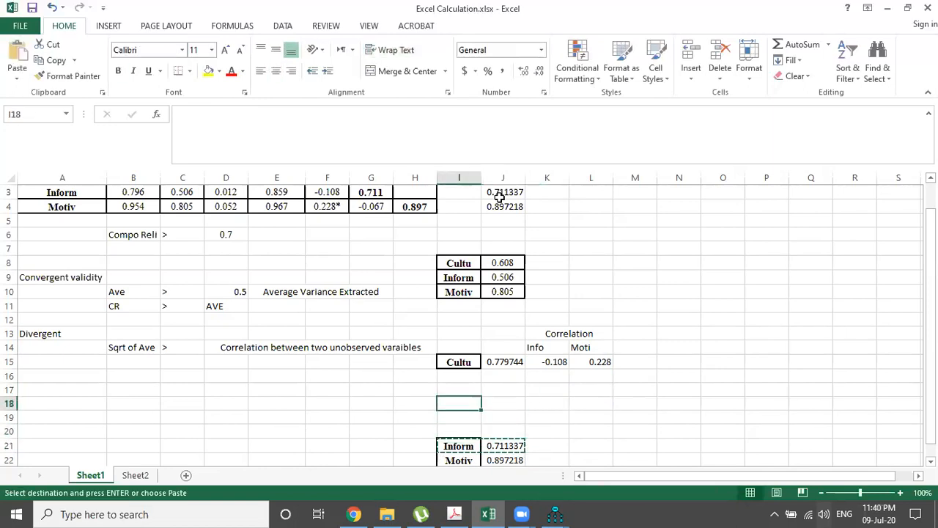
key(Down)
key(ctrl+v)
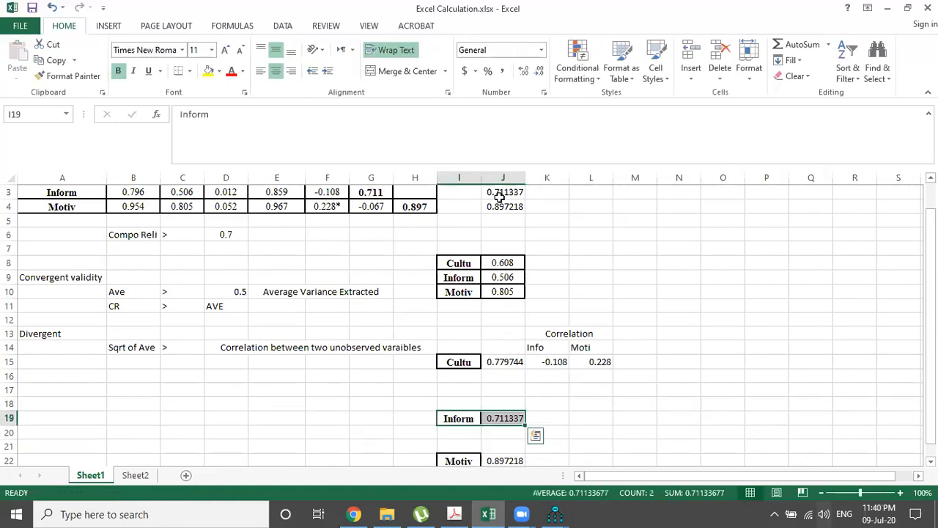
Step: Check the Cultu–Infor correlation in the Amos output and enter -0.108 in K19 beside Inform's square root value
key(Right)
key(Right)
key(Up)
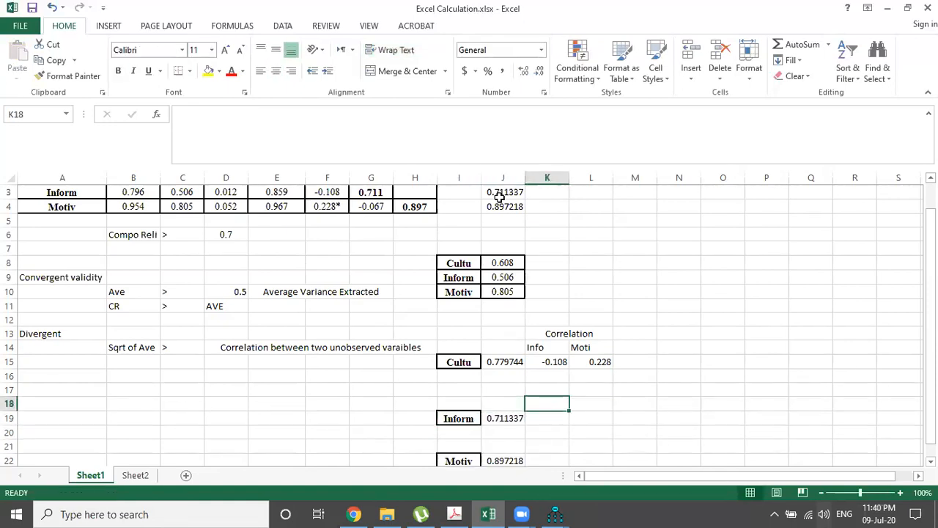
key(alt+Tab)
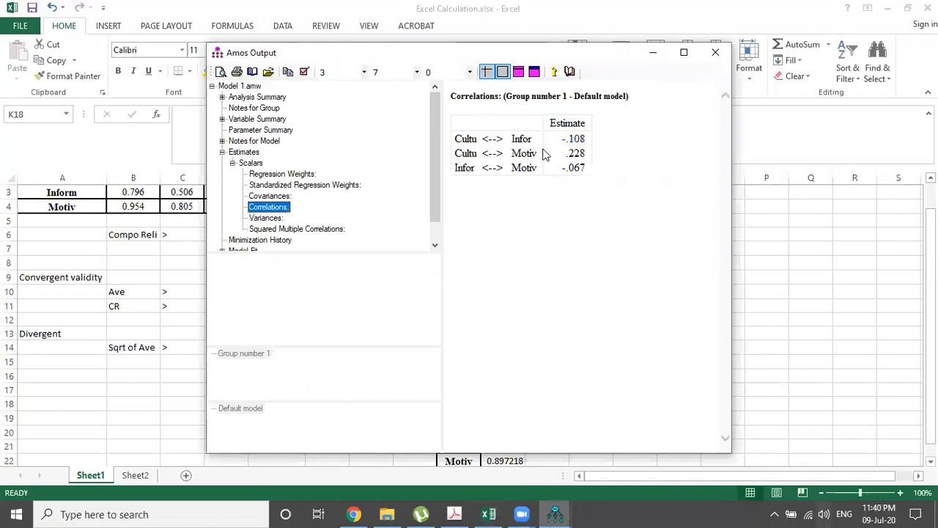
key(alt+Tab)
key(Down)
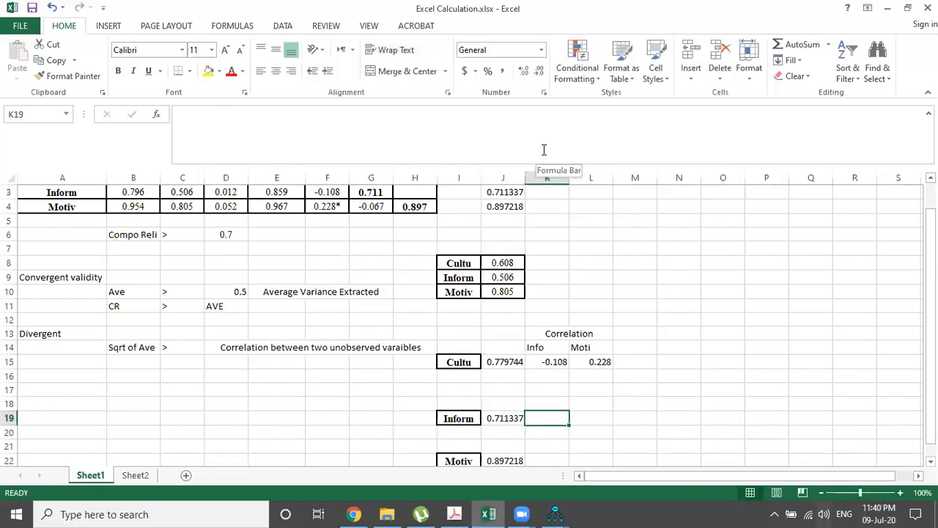
text(-.)
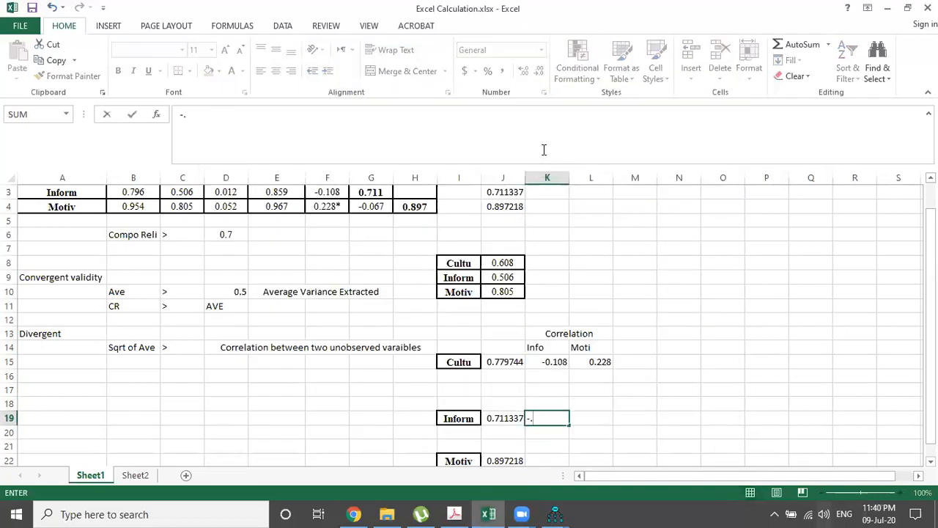
key(BackSpace)
text(0.108)
key(Return)
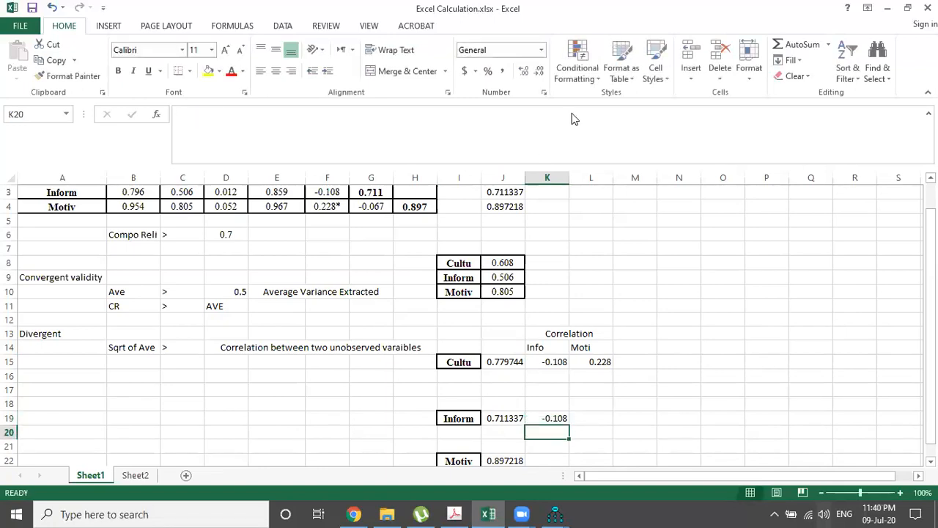
Step: Look up the Infor–Motiv correlation in the Amos output and enter -0.067 in L19 of the Inform row
key(alt+Tab)
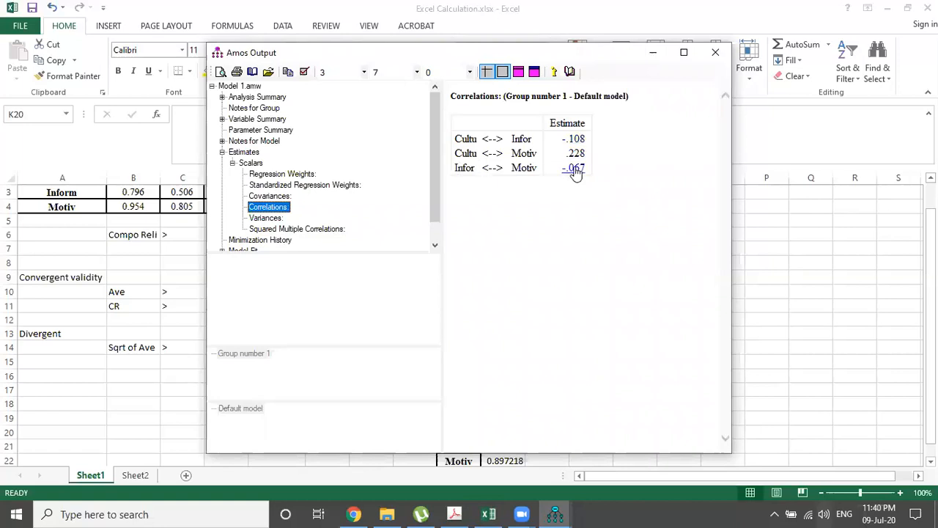
key(alt+Tab)
key(Right)
key(Up)
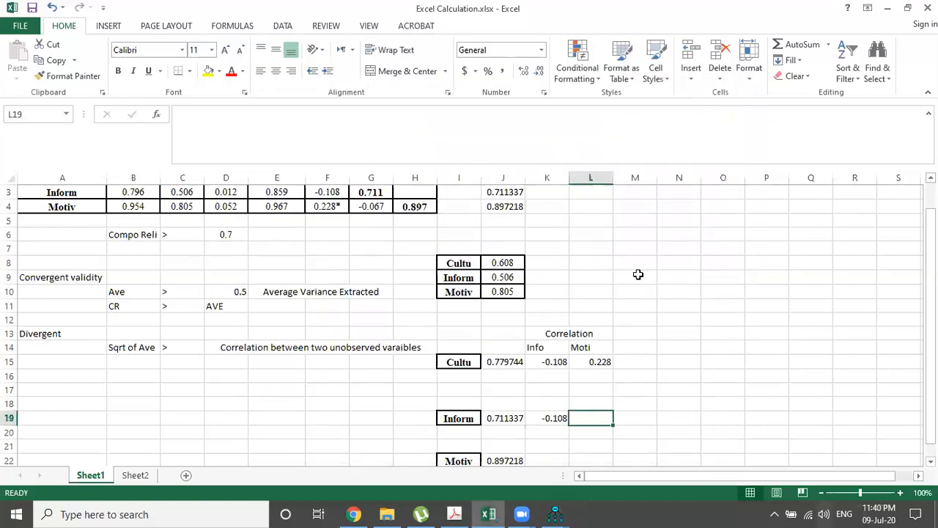
text(-.067)
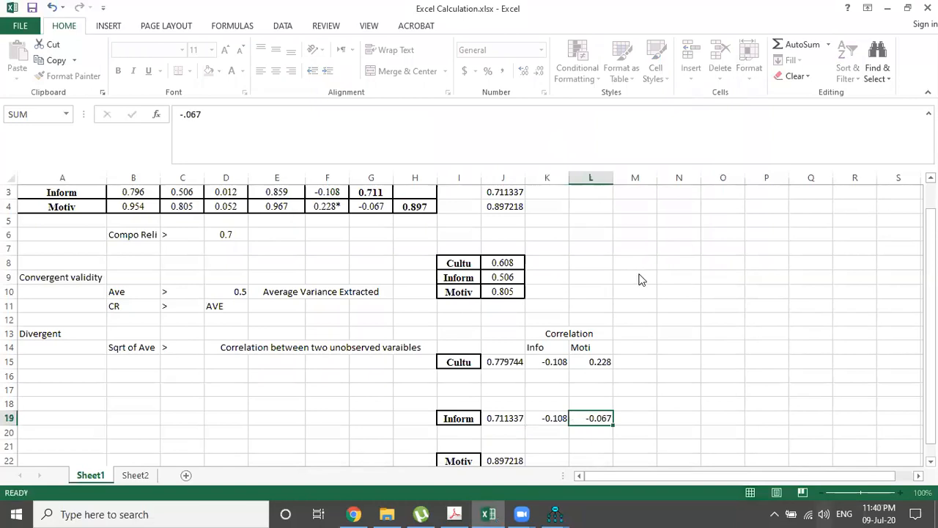
key(Return)
Step: Label the Inform row's two correlations Cult in K18 and Moti in L18, checking the construct pairs in the Amos output
key(alt+Tab)
key(alt+Tab)
key(Up)
key(Up)
key(Left)
text(Cult)
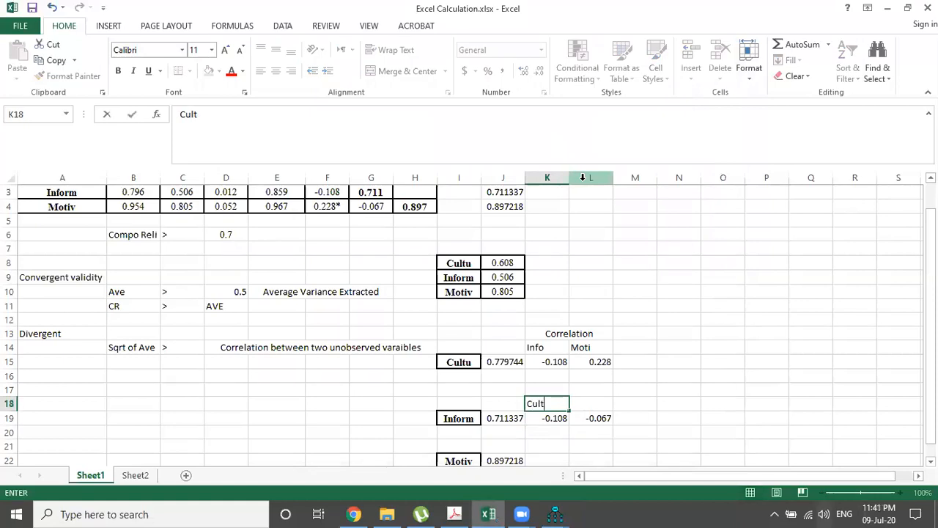
key(Return)
key(Right)
key(Up)
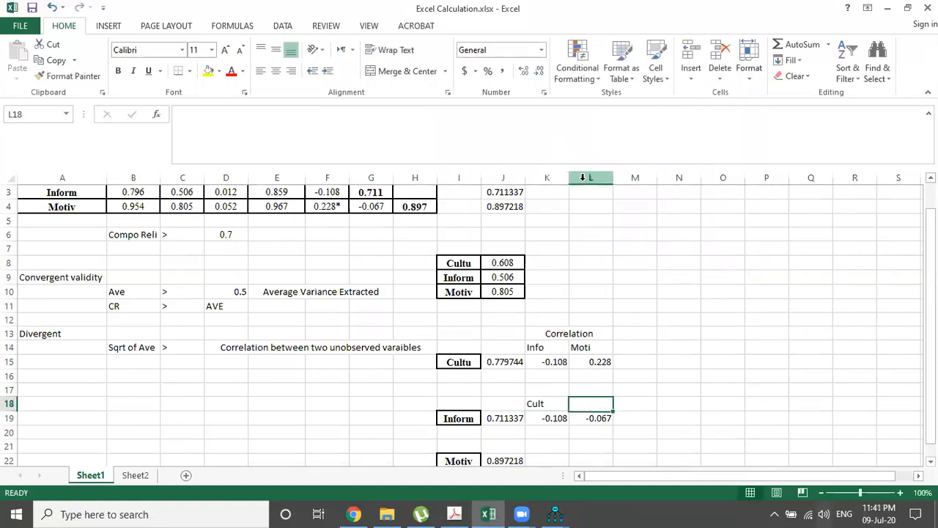
text(Moti)
key(Return)
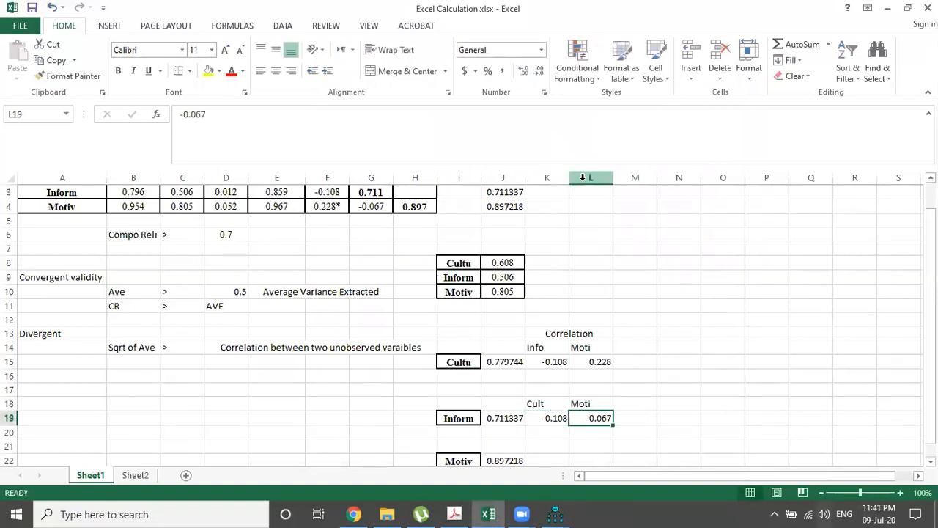
Step: Label the correlation cells for the Motiv row Cul in K21 and Inf in L21
key(Down)
key(Down)
key(Down)
key(Down)
key(Down)
key(Up)
key(Up)
key(Up)
key(Left)
text(Cul)
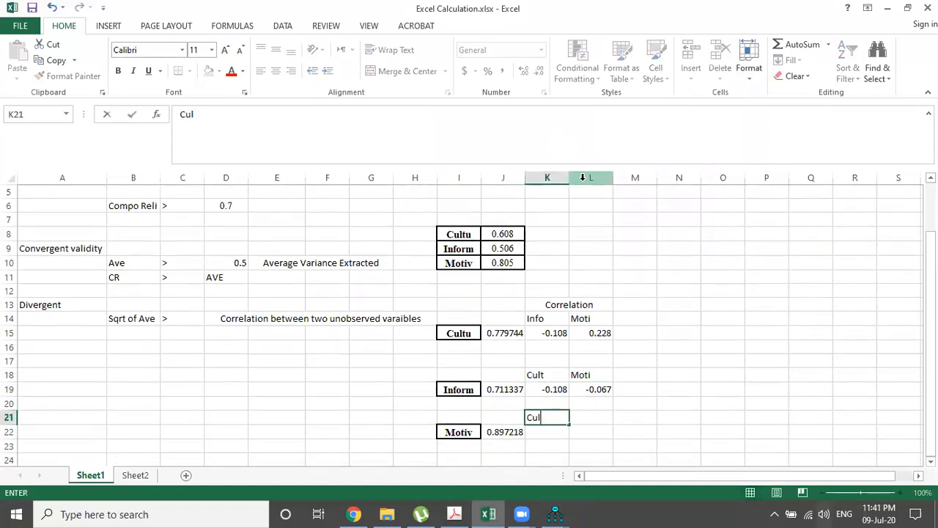
key(Return)
key(Right)
key(Up)
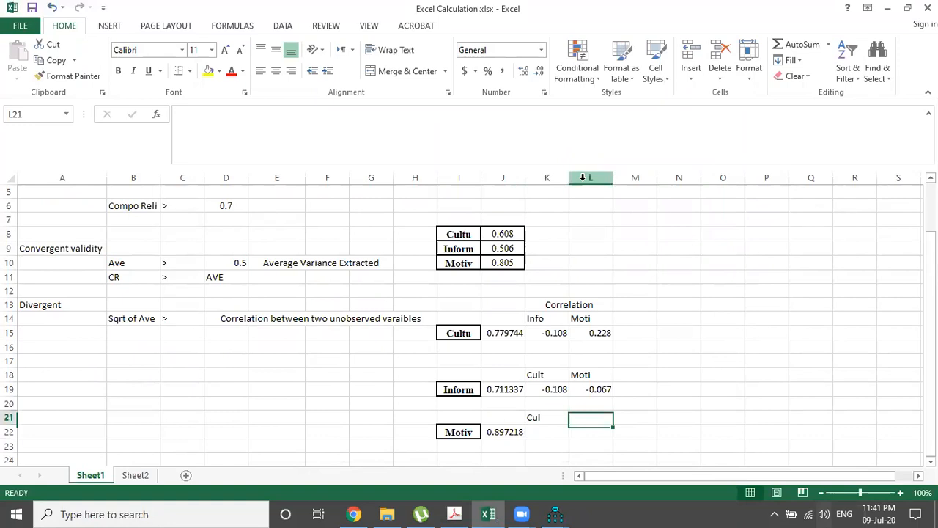
text(Inf)
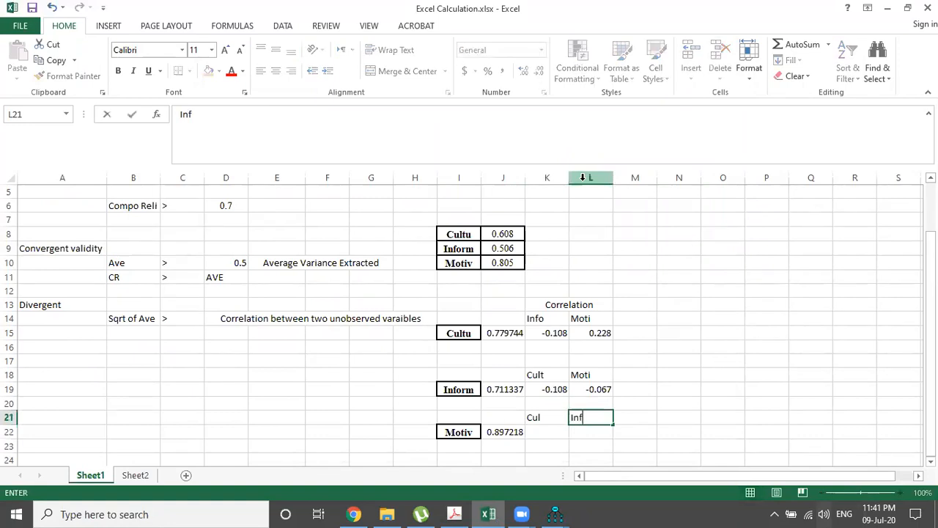
key(Return)
Step: Enter Motiv's correlations, 0.228 in K22 and -0.067 in L22, and verify them against the Amos output
key(Left)
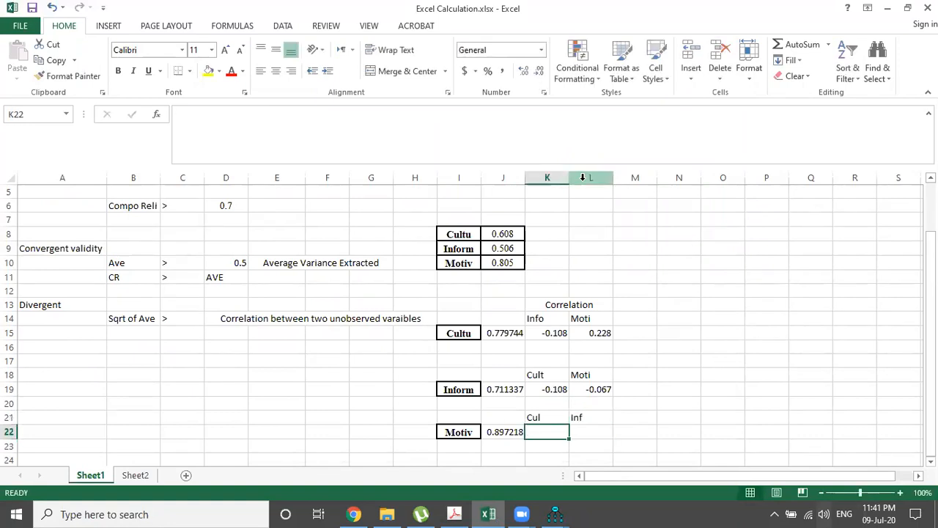
text(0.228)
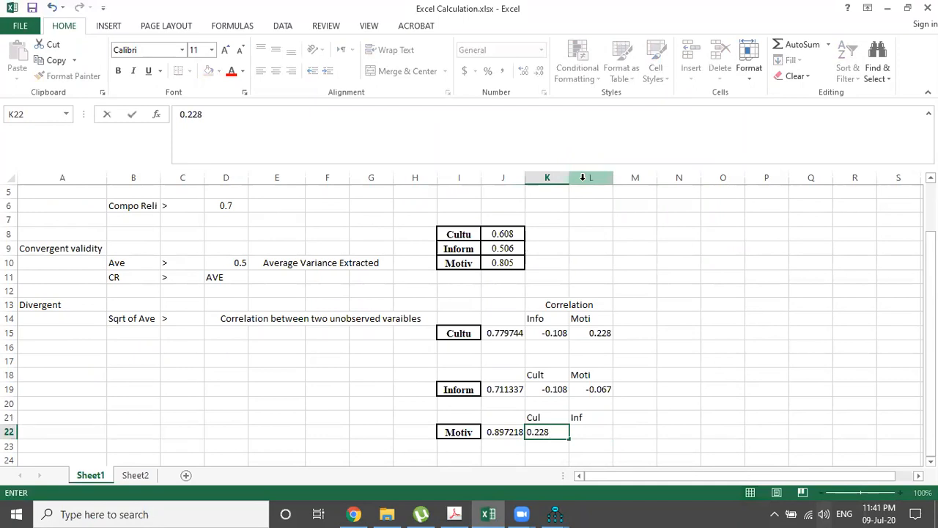
key(Tab)
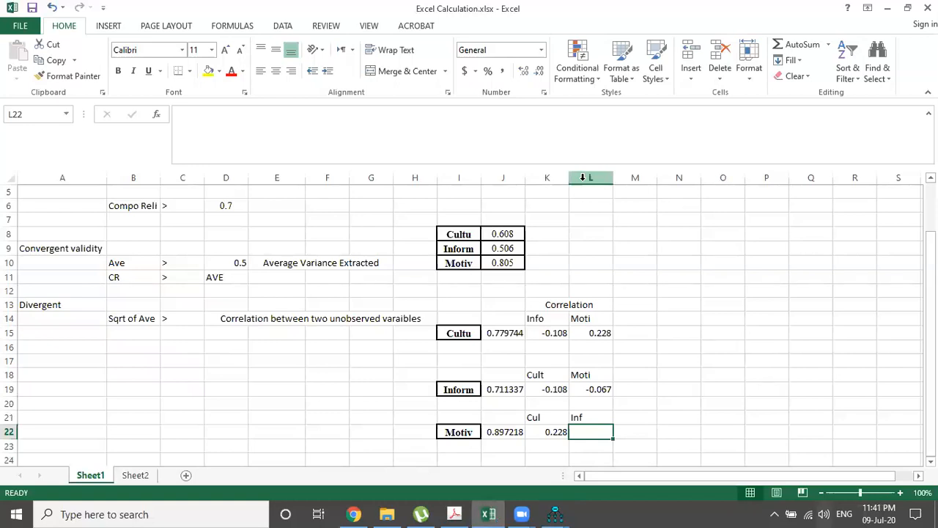
text(-.0067)
key(BackSpace)
key(BackSpace)
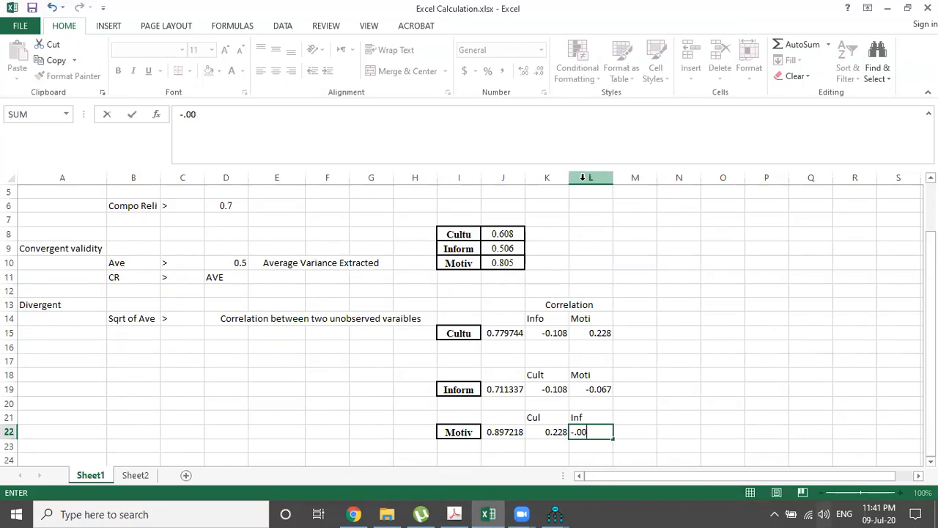
text(67)
key(Return)
key(alt+Tab)
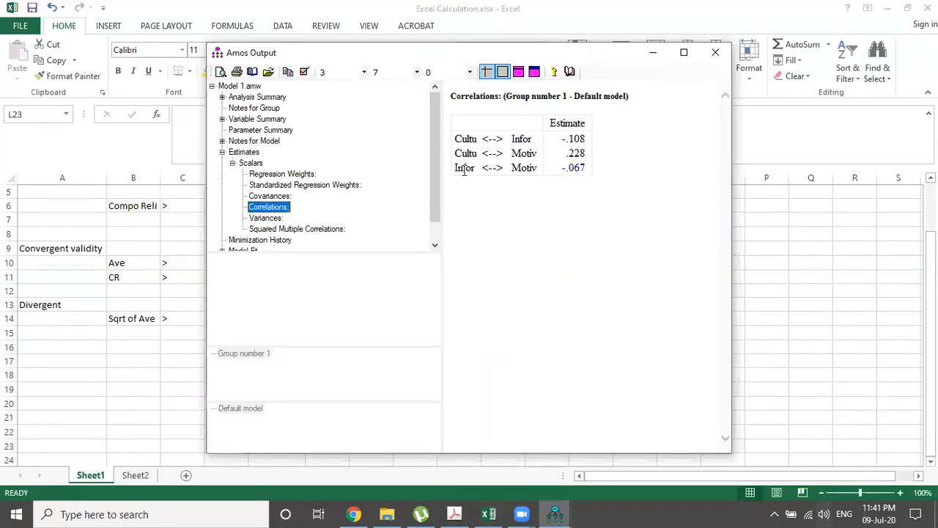
key(alt+Tab)
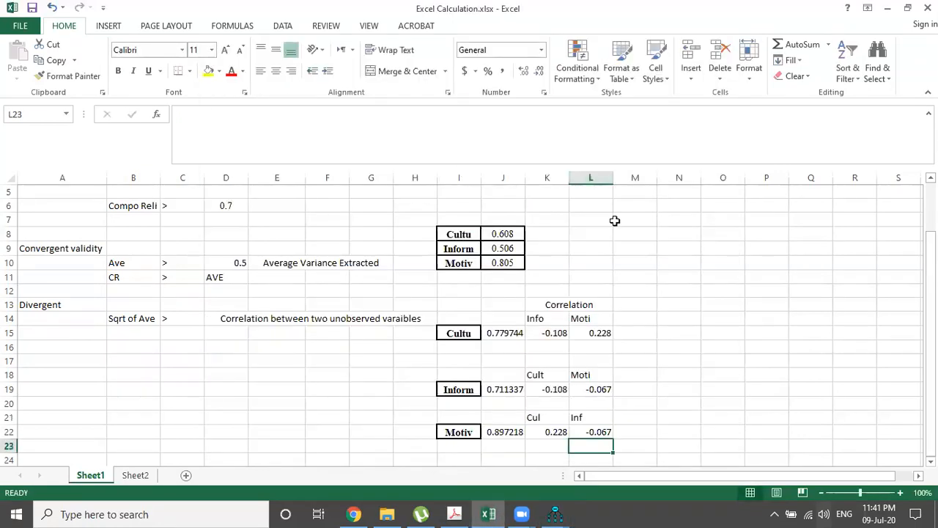
Step: Enter the heading Discrimant validity in N13, beside the Correlation heading
scroll(647, 279, down, 2)
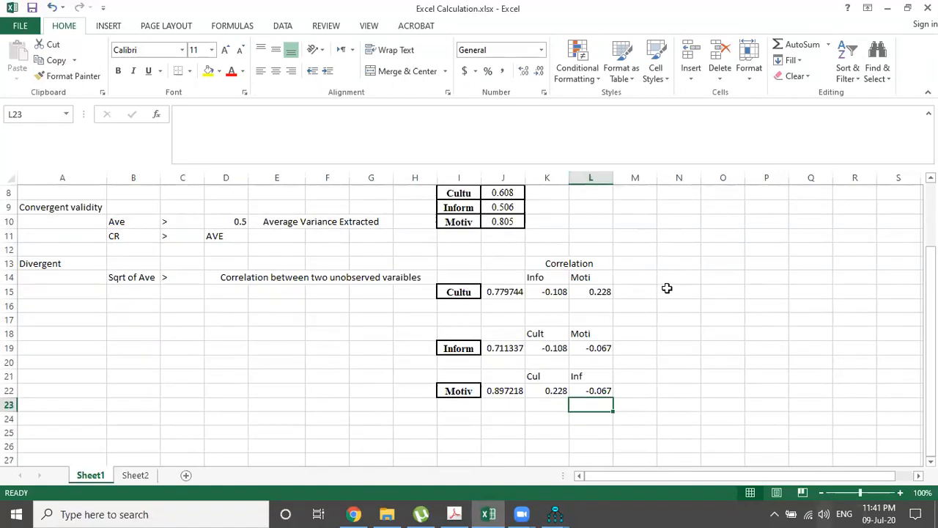
click(686, 264)
text(D)
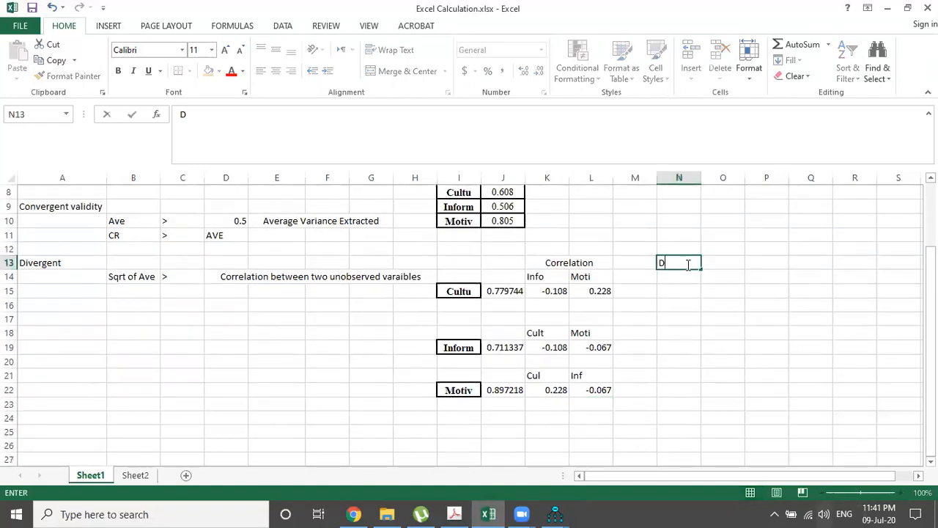
text(iscriminant validity)
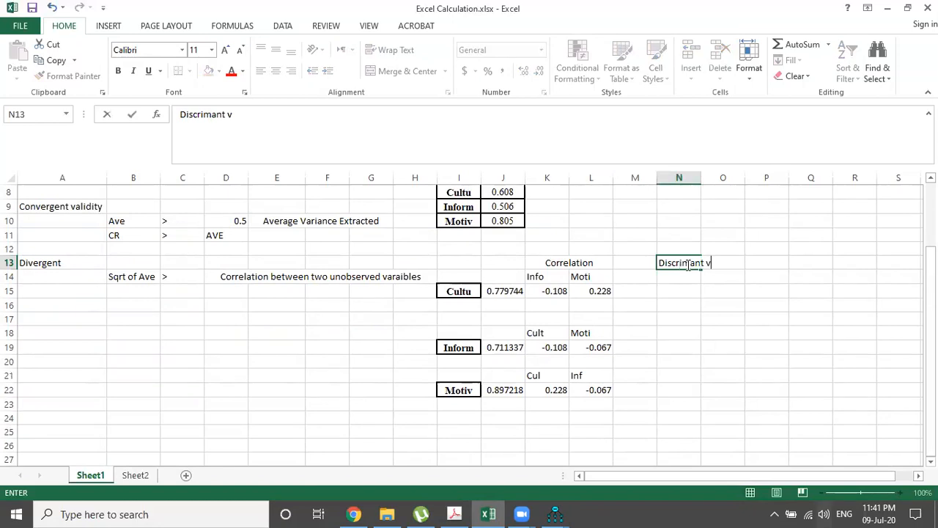
key(Return)
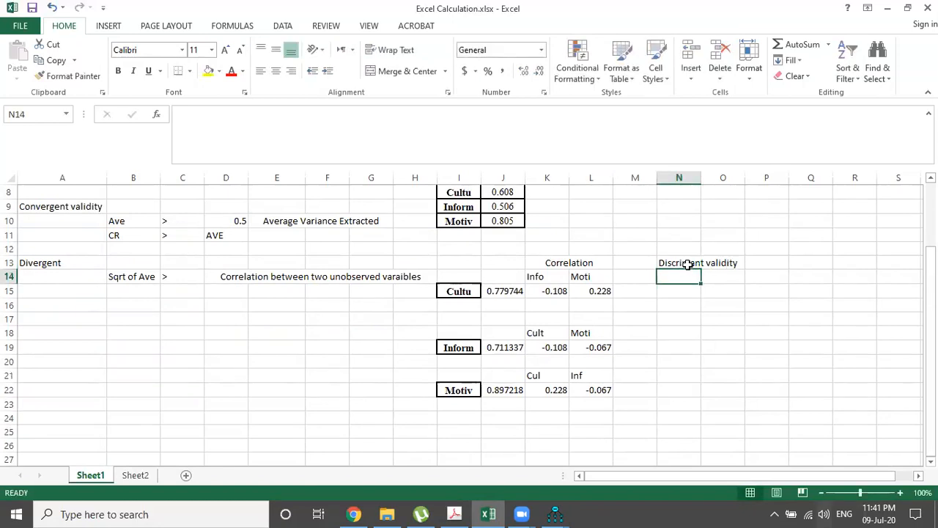
Step: Enter a MAX formula in N15 over the Cultu row's square root and correlations, J15:L15
key(Down)
text(=max)
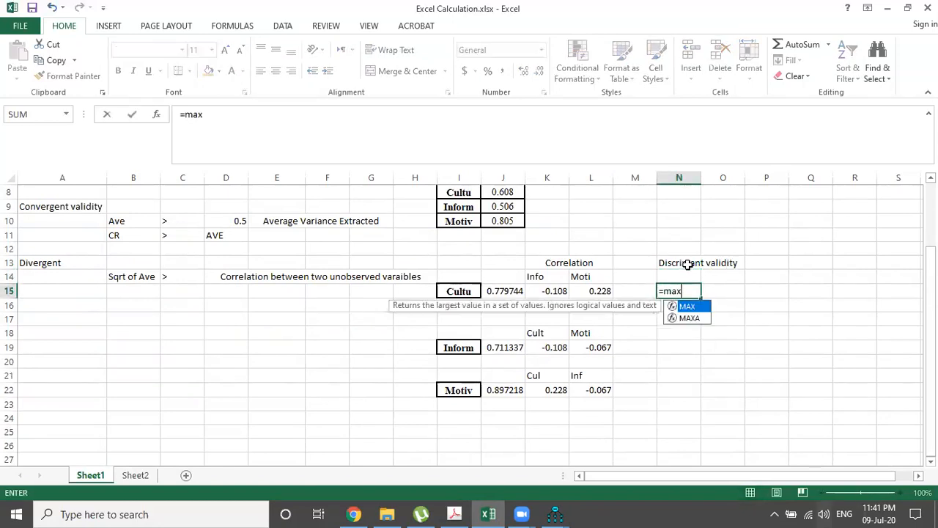
double_click(689, 307)
drag(597, 290, 503, 289)
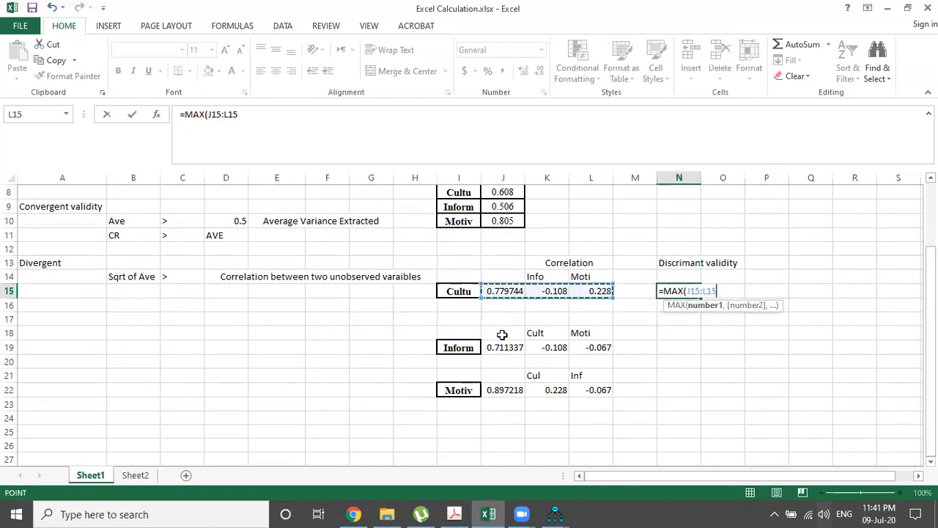
key(Return)
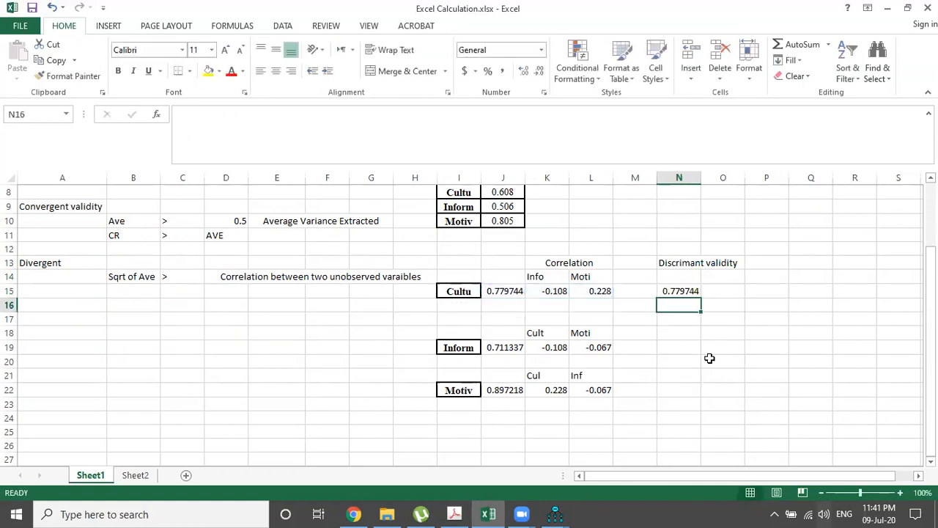
Step: Fill the MAX formula from N15 down to N22 and clear it from the unused cells N16:N18 and N20:N21
click(690, 294)
drag(702, 297, 693, 395)
click(689, 305)
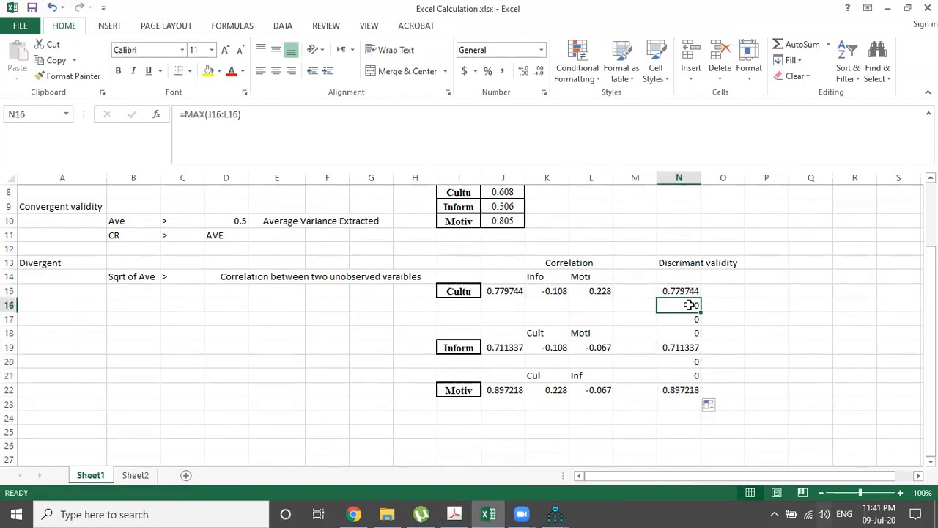
key(BackSpace)
key(Down)
key(BackSpace)
key(Down)
key(BackSpace)
key(Down)
key(Down)
key(BackSpace)
key(Down)
key(BackSpace)
key(Down)
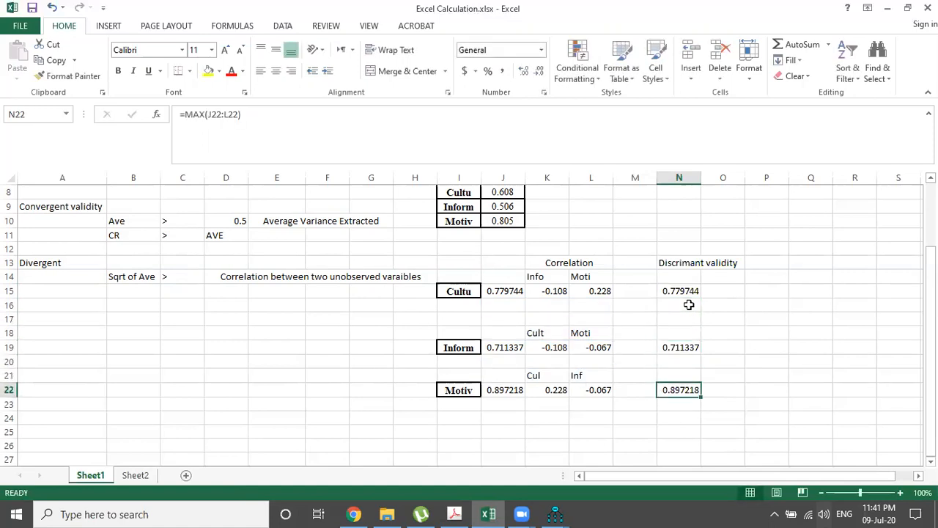
Step: Compare Cultu's AVE square root in J15 with its correlations in K15:L15 and the maximum in N15
key(Up)
key(Up)
key(Up)
key(Up)
key(Up)
key(Up)
key(Up)
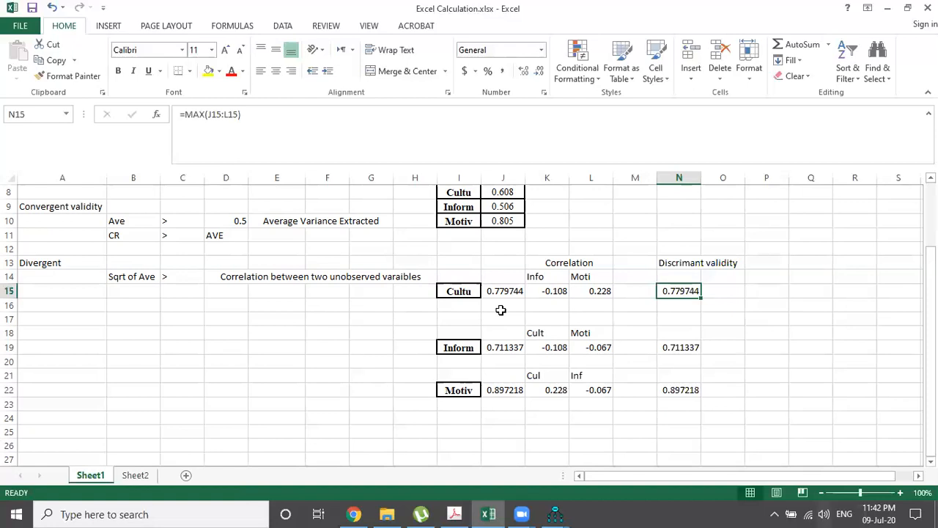
key(Right)
key(Left)
key(Left)
key(Left)
key(Left)
key(Left)
key(Left)
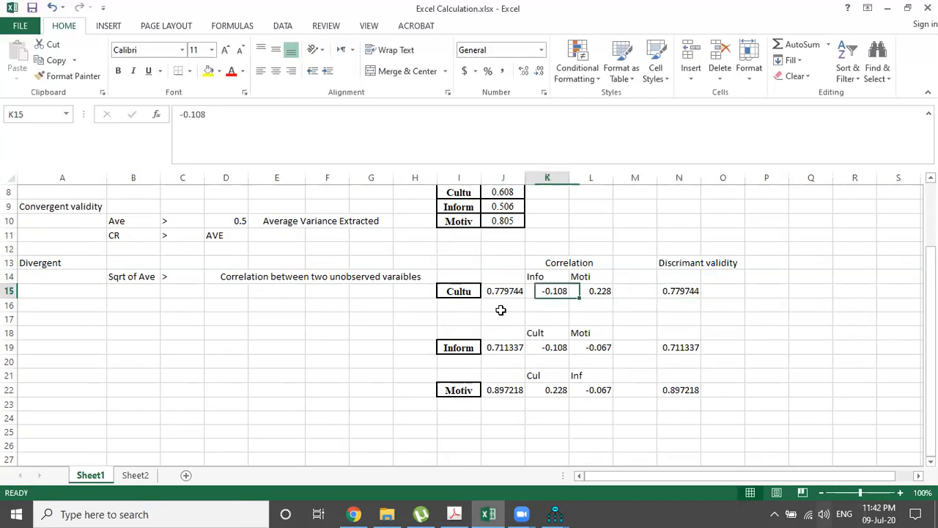
key(Right)
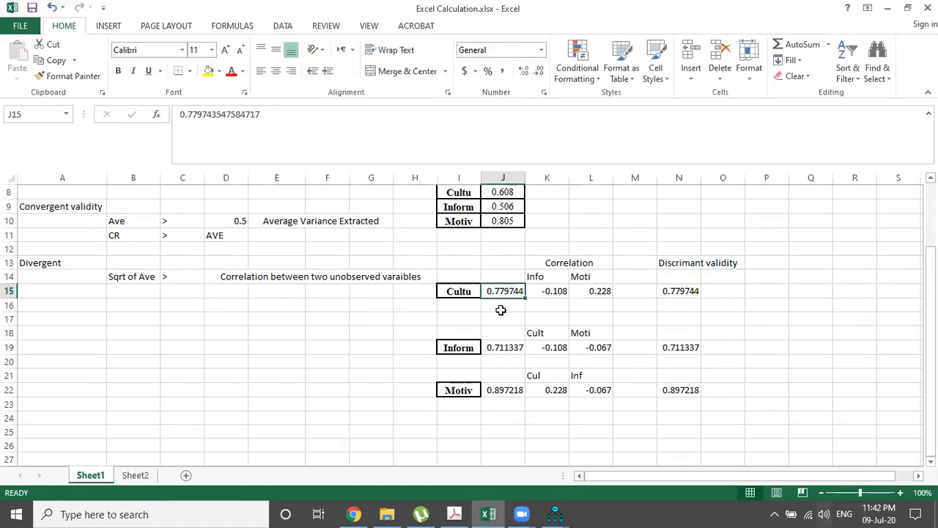
key(Right)
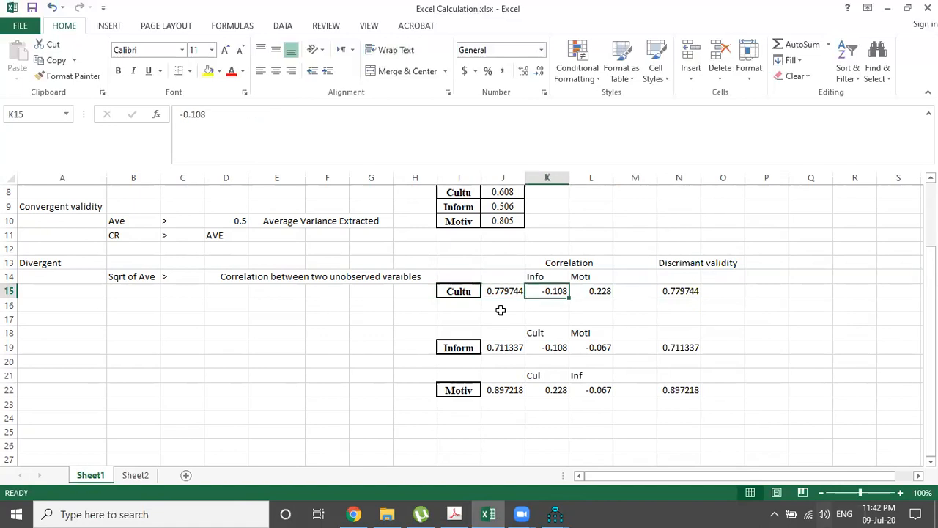
key(Right)
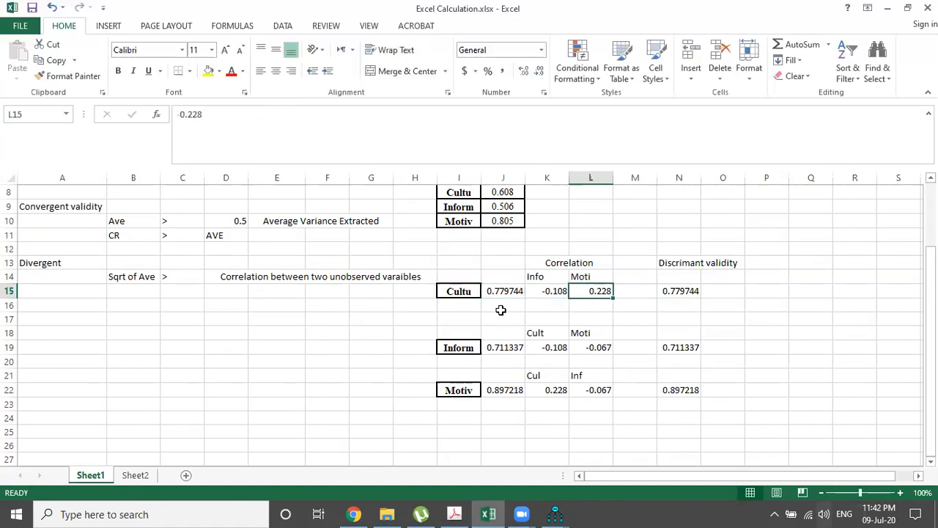
key(Right)
key(Right)
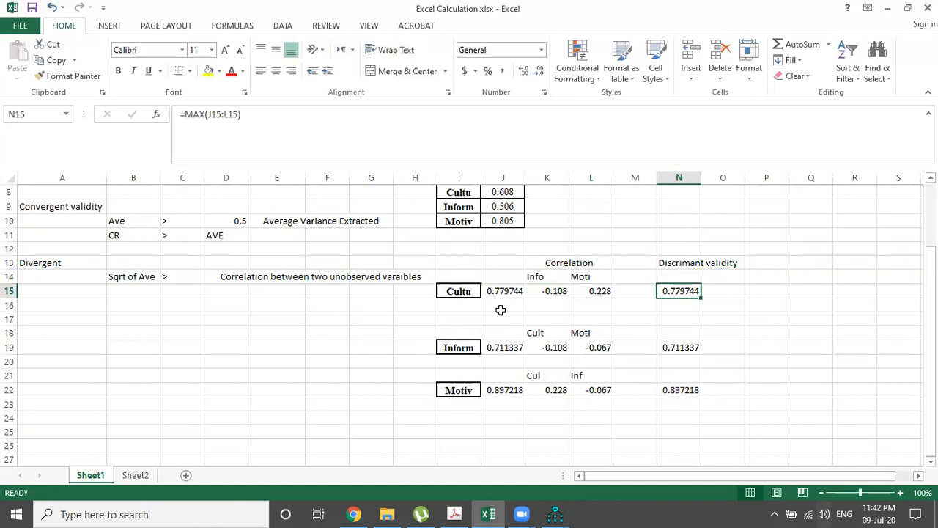
Step: Examine the Divergent criterion in B14:D14, which sets the square root of AVE against correlations, alongside the Cultu row
key(Left)
key(Left)
key(Left)
key(Left)
key(Left)
key(Left)
key(Left)
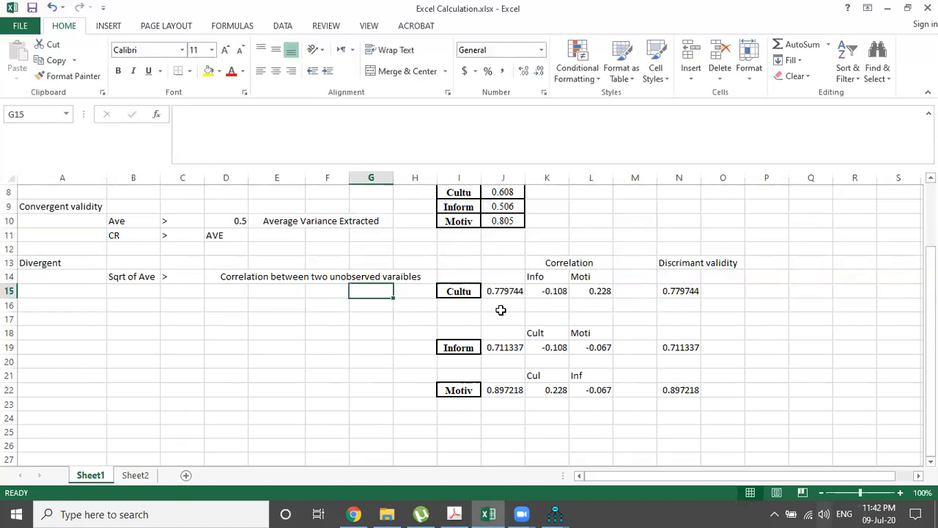
key(Right)
key(Right)
key(Right)
key(Right)
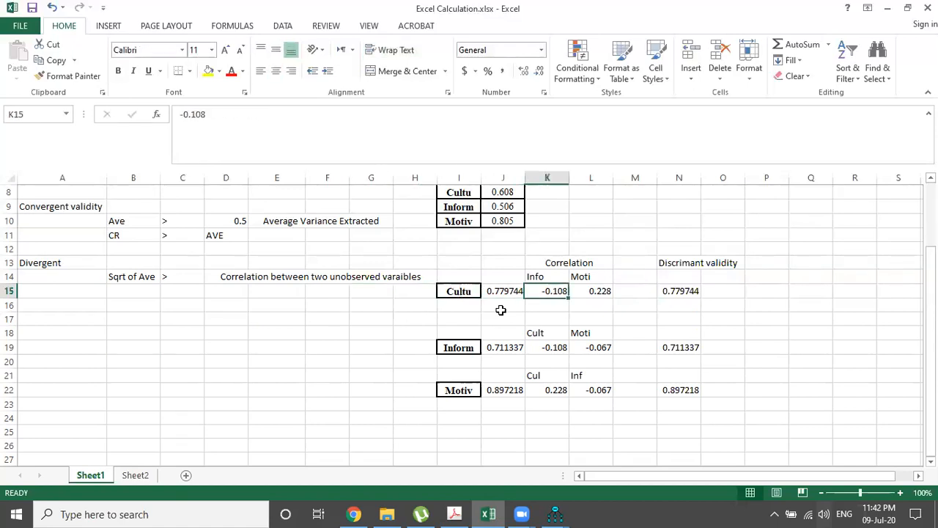
key(Left)
key(Home)
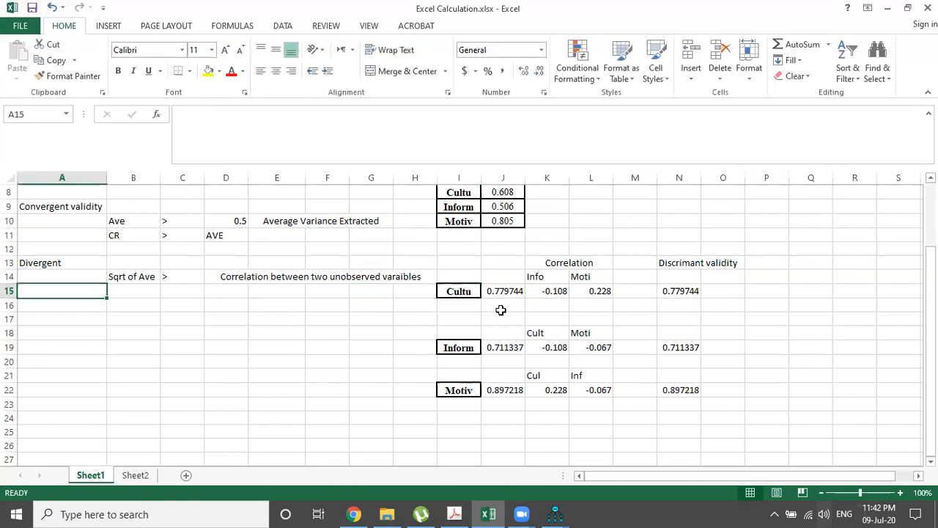
key(Right)
key(Right)
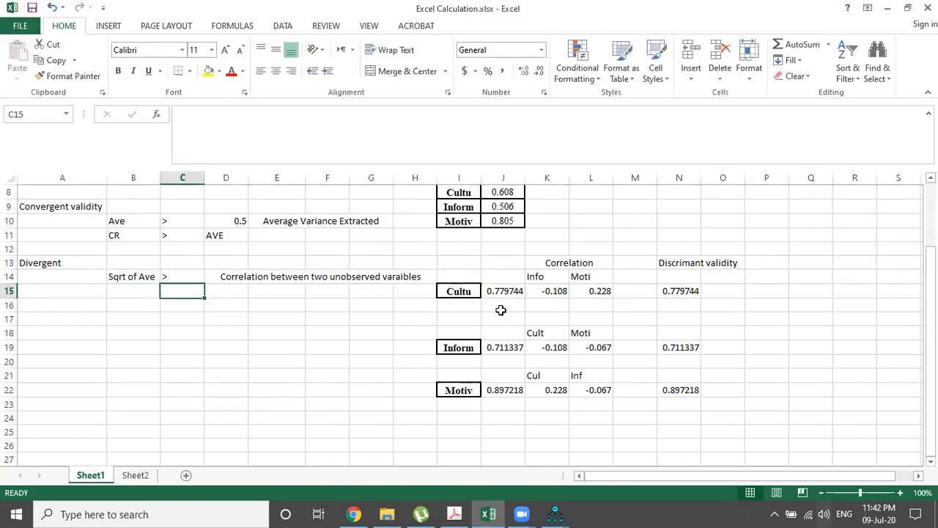
key(Up)
key(Left)
key(Right)
key(Right)
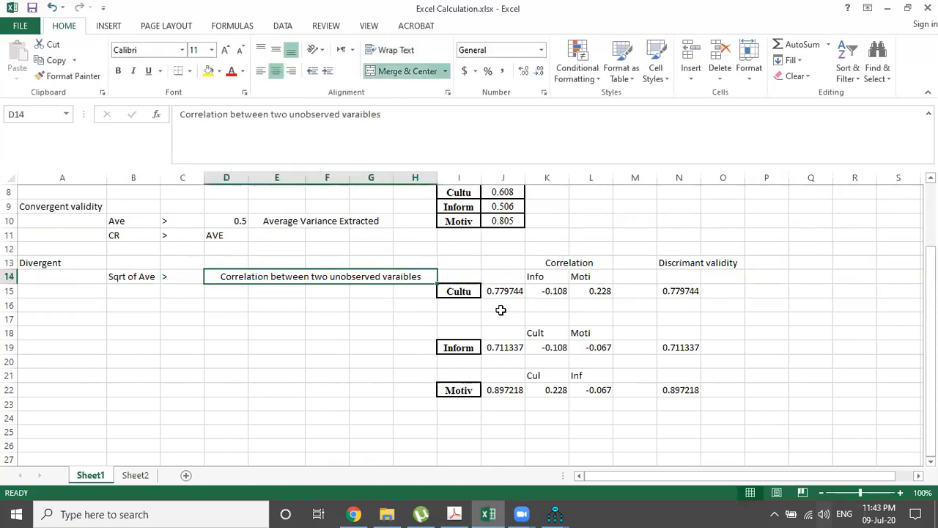
key(Left)
key(Left)
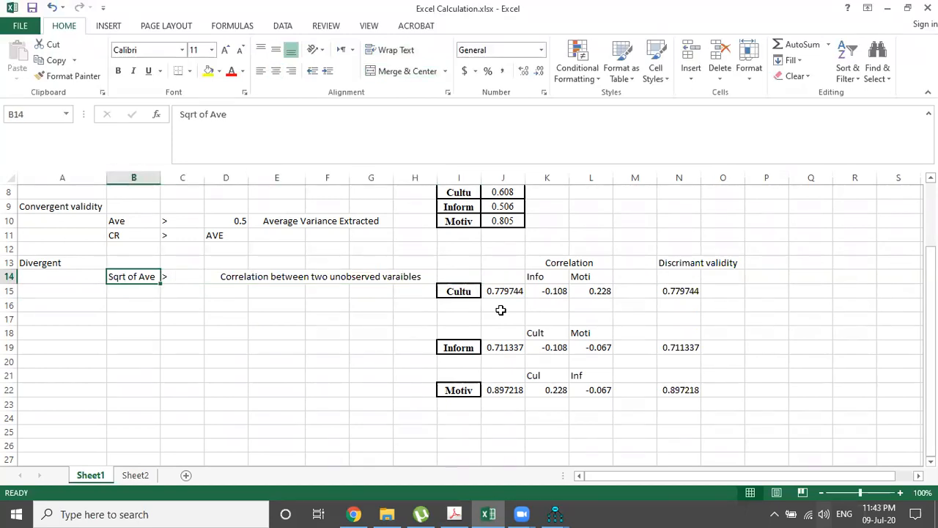
key(Right)
key(Right)
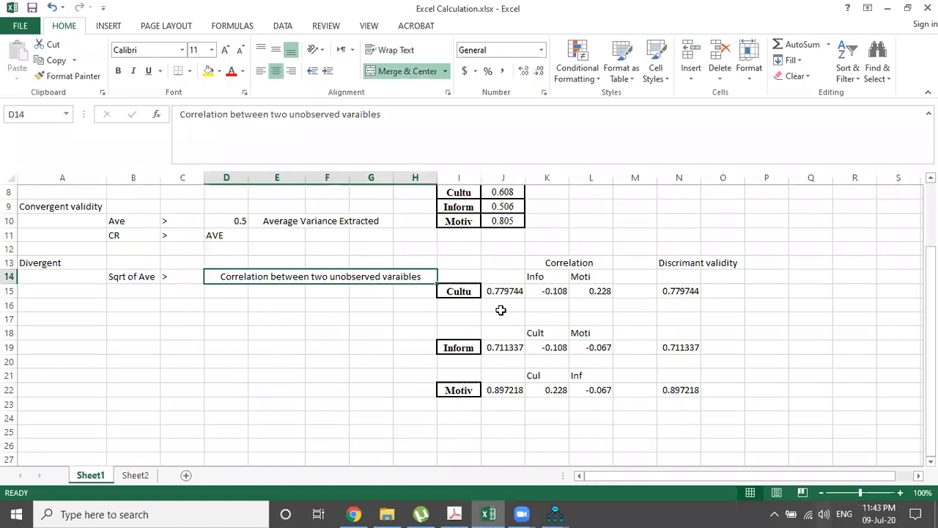
key(Left)
key(Left)
Step: Add a second Divergent criterion in row 15, entering AVE in B15, > in C15 and MSV in D15
key(Down)
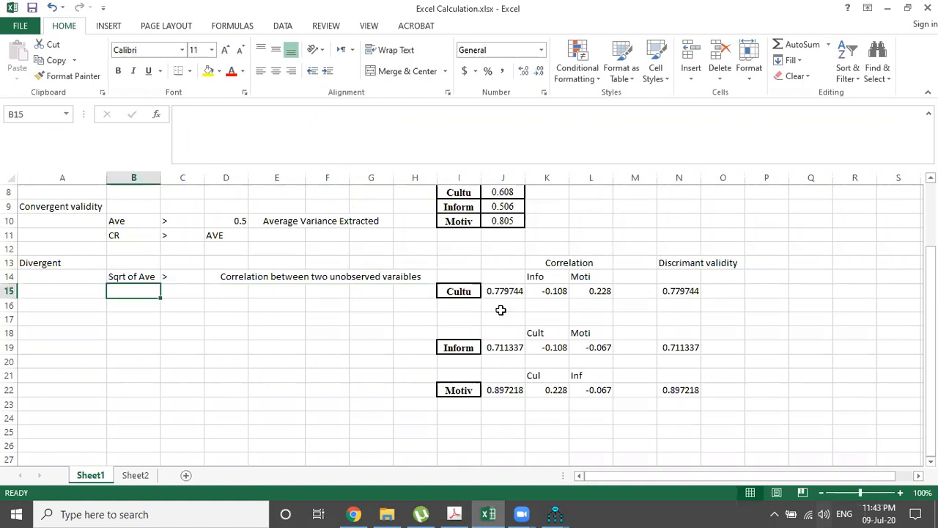
text(A)
key(BackSpace)
text(AVE)
key(ctrl+Return)
key(Right)
text(.)
key(BackSpace)
text(>)
key(Right)
text(msv)
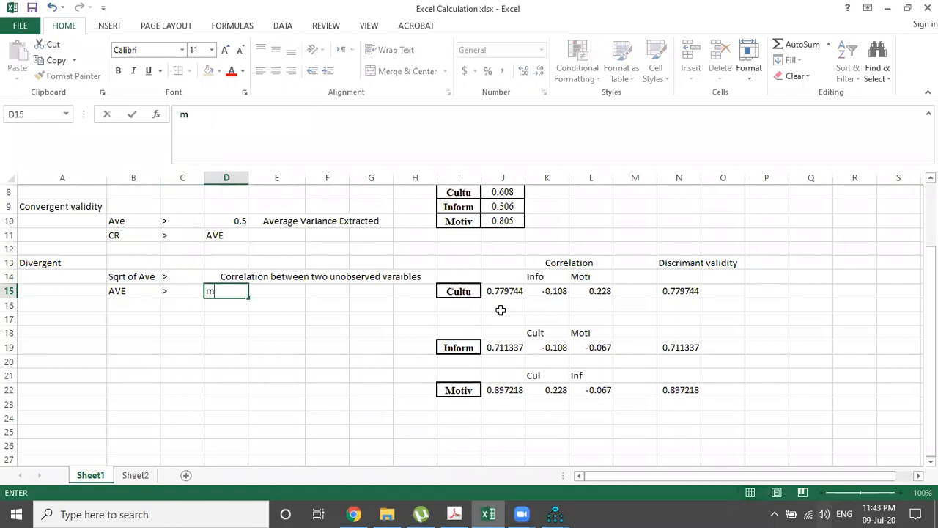
key(BackSpace)
key(BackSpace)
key(BackSpace)
text(MSV)
key(Return)
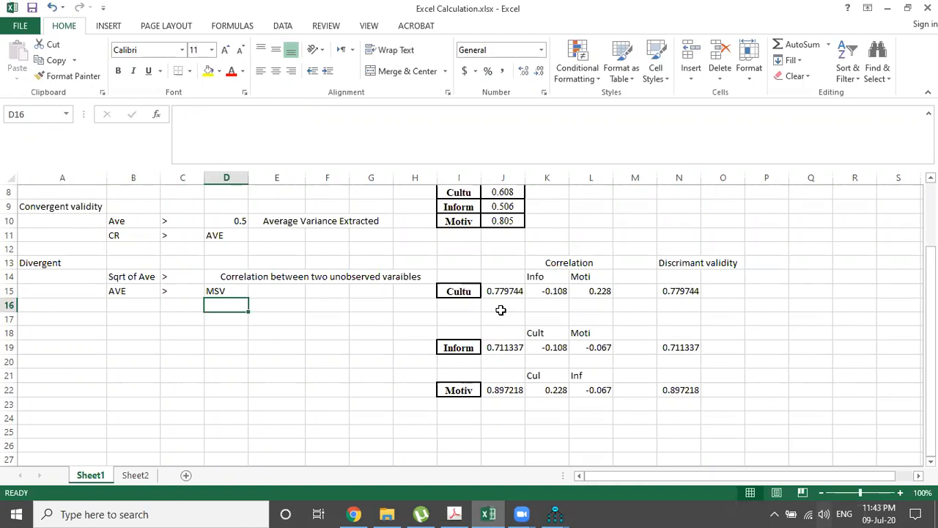
Step: Check the AVE > MSV criterion for Cultu by comparing its AVE in C2 with its MSV in D2
key(Left)
key(Left)
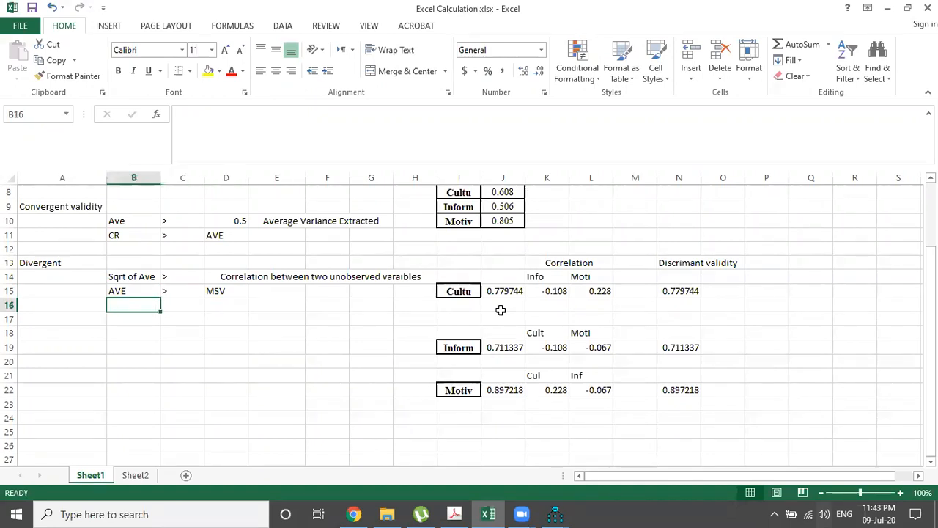
key(Up)
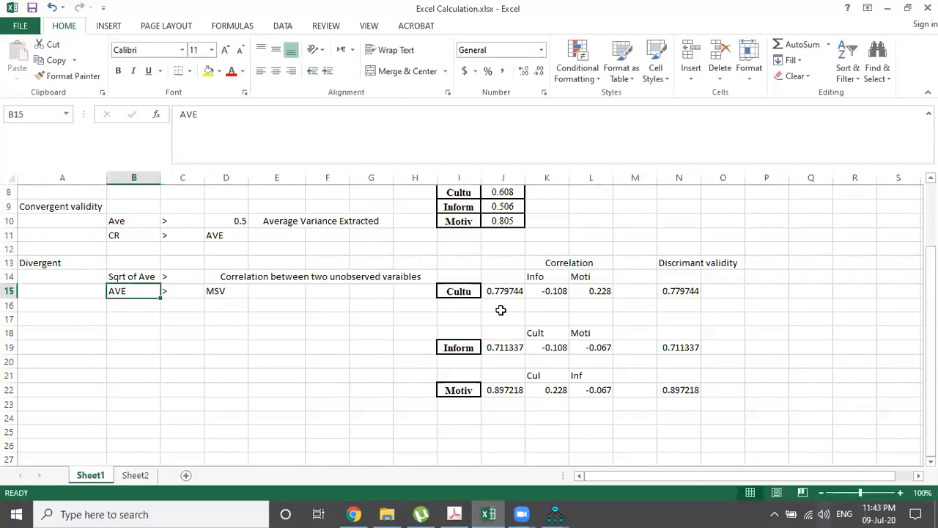
key(Right)
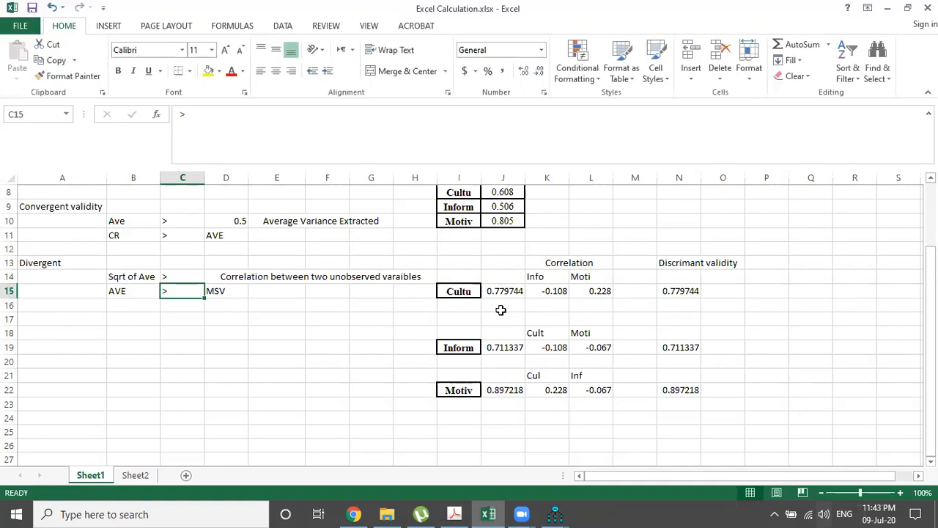
key(Left)
key(Up)
key(Up)
key(Up)
key(Up)
key(Up)
key(Up)
key(Up)
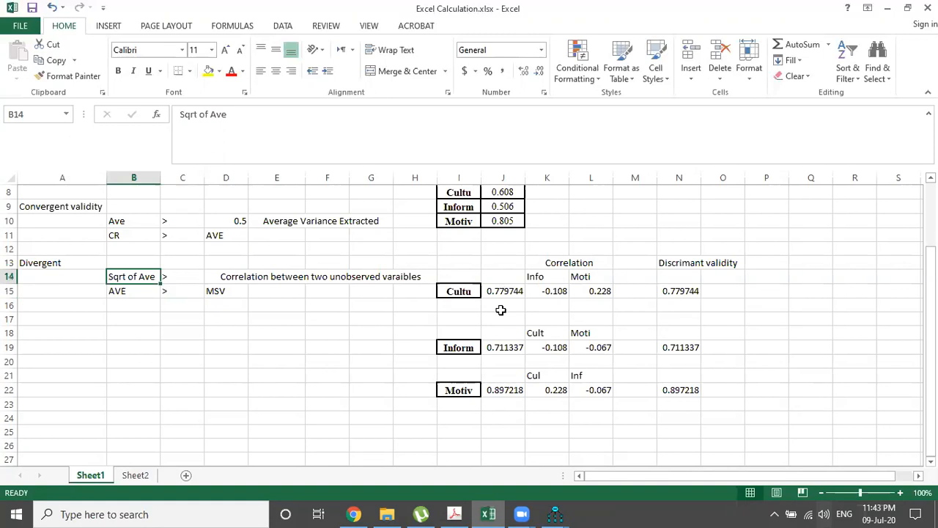
key(Up)
key(Up)
key(Up)
key(Up)
key(Up)
key(Up)
key(Up)
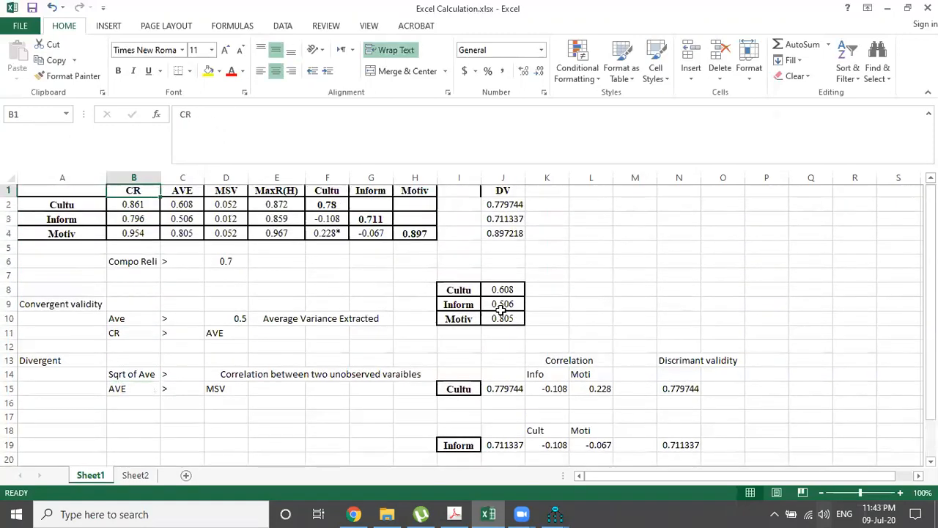
key(Right)
key(Right)
key(Down)
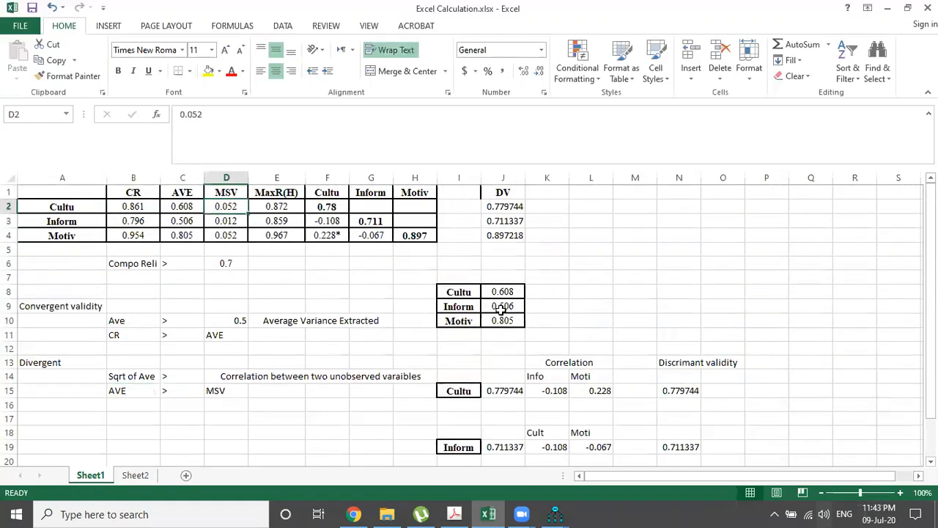
key(Left)
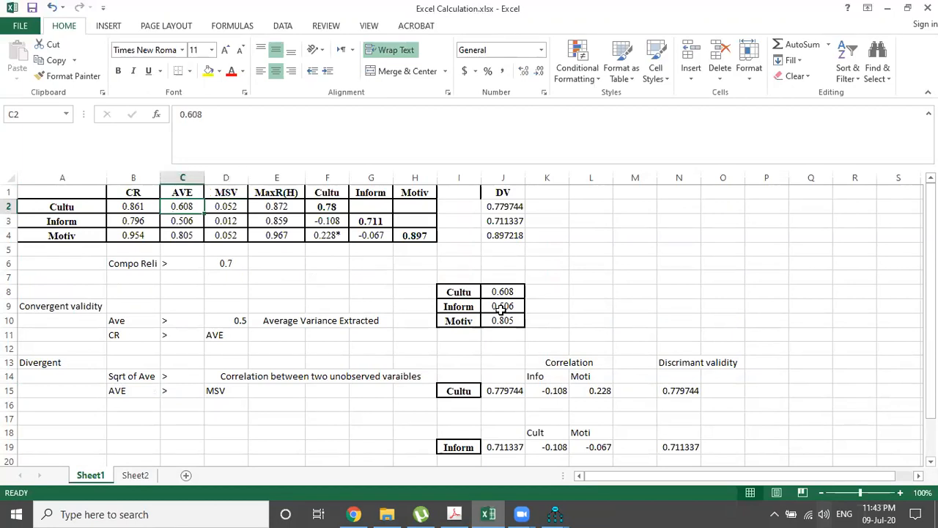
key(Right)
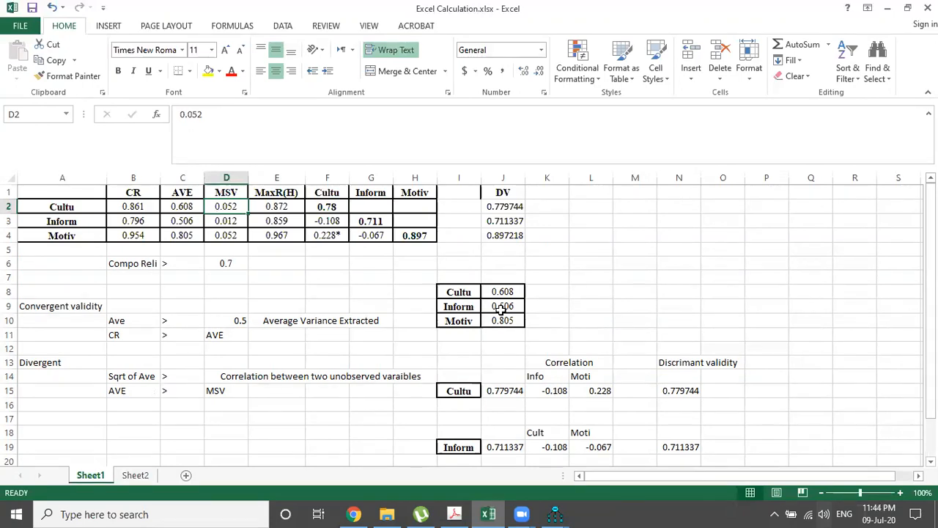
Step: Compare the CR, AVE and MSV values across the construct rows, including AVE in C3 and C4
key(Down)
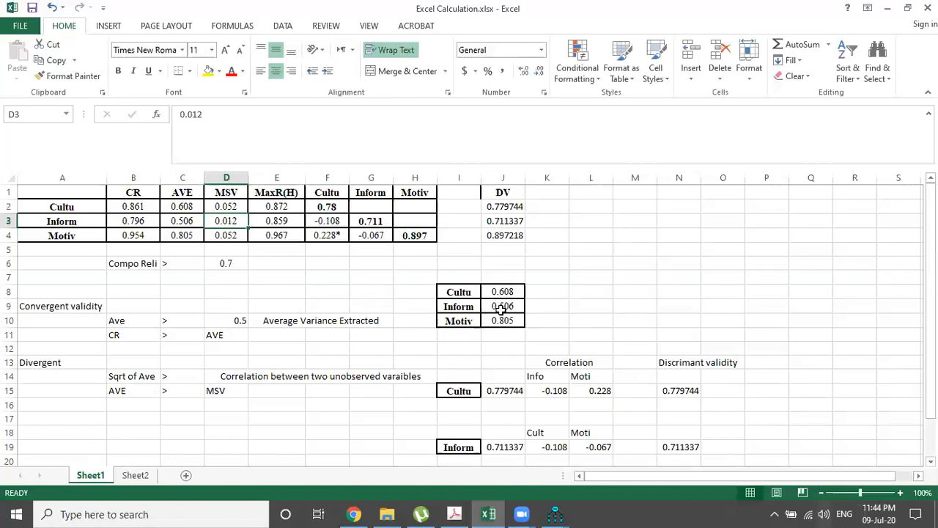
key(Left)
key(Up)
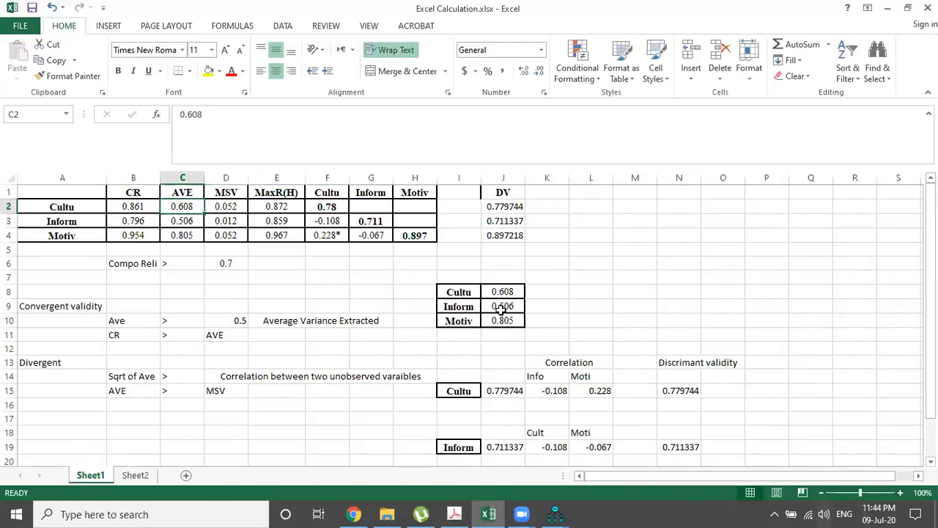
key(Right)
key(Down)
key(Left)
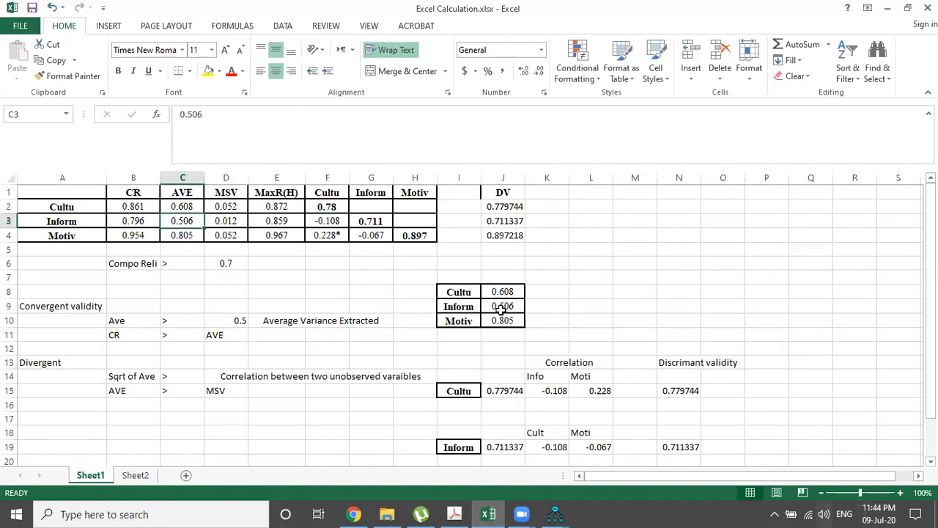
key(Down)
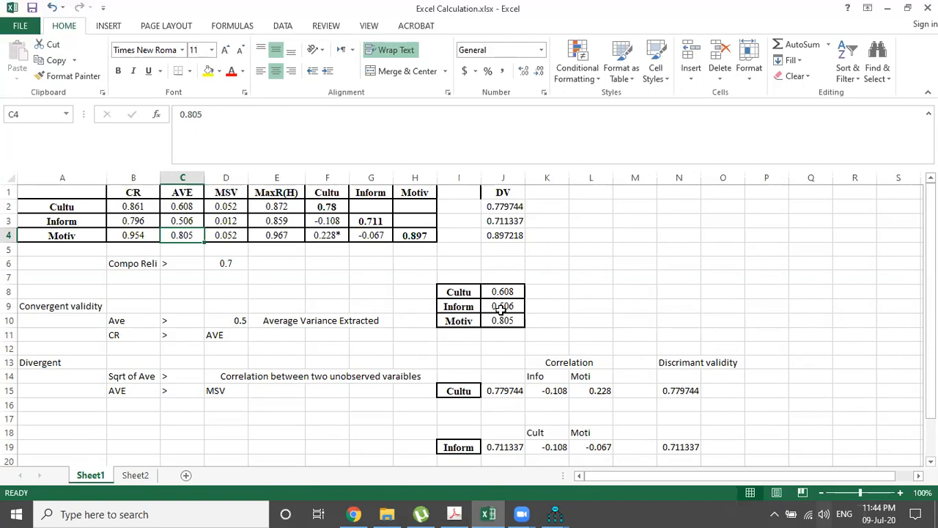
key(Up)
key(Left)
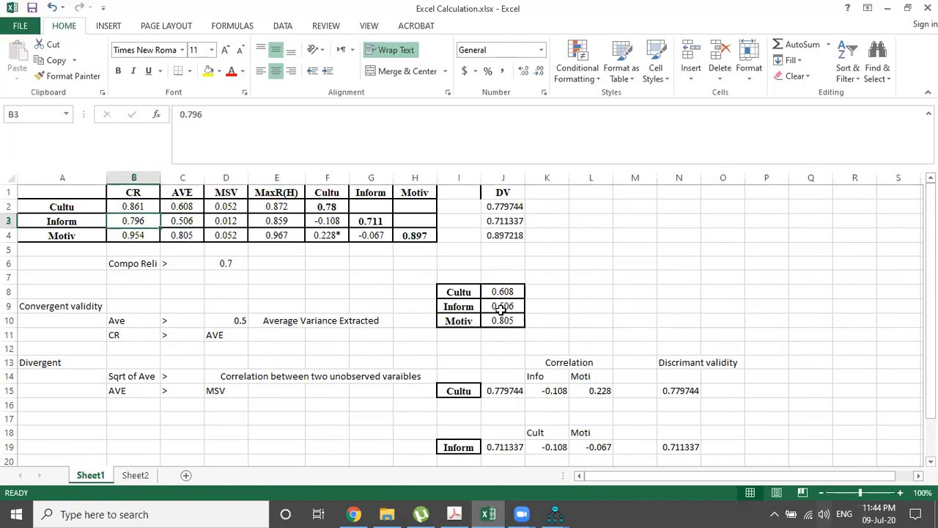
key(Up)
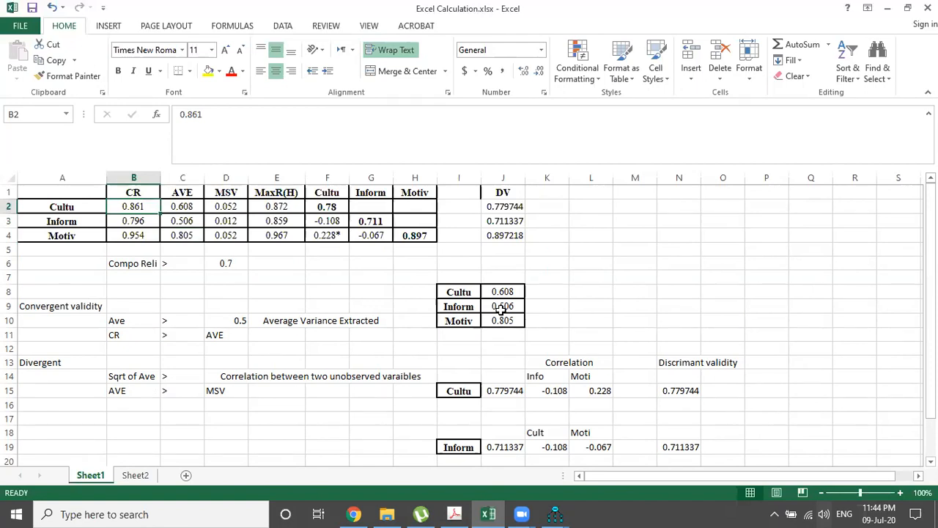
key(Right)
key(Right)
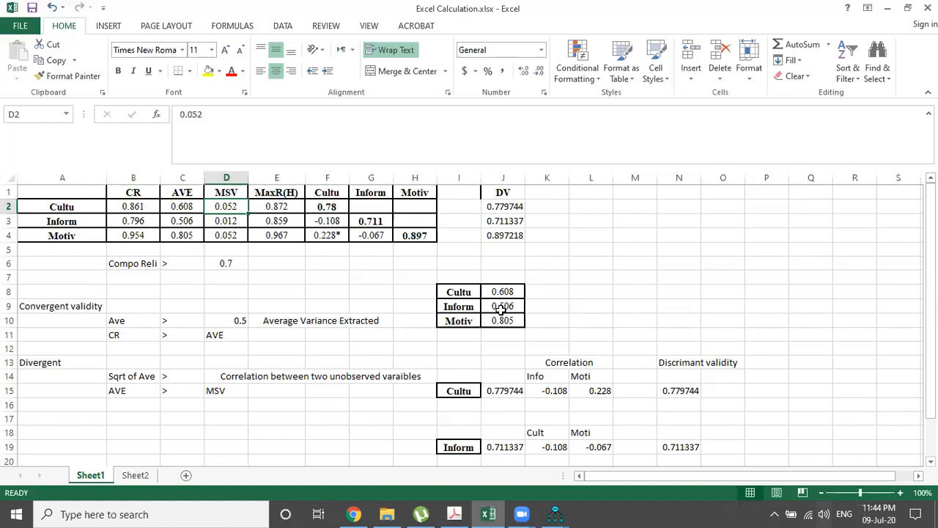
Step: Add a third Divergent criterion in row 16, entering AVE in B16, > in C16 and ASV in D16
key(Down)
key(Down)
key(Down)
key(Down)
key(Down)
key(Down)
key(Down)
key(Down)
key(Down)
key(Down)
key(Down)
key(Down)
key(Down)
key(Down)
key(Down)
key(Left)
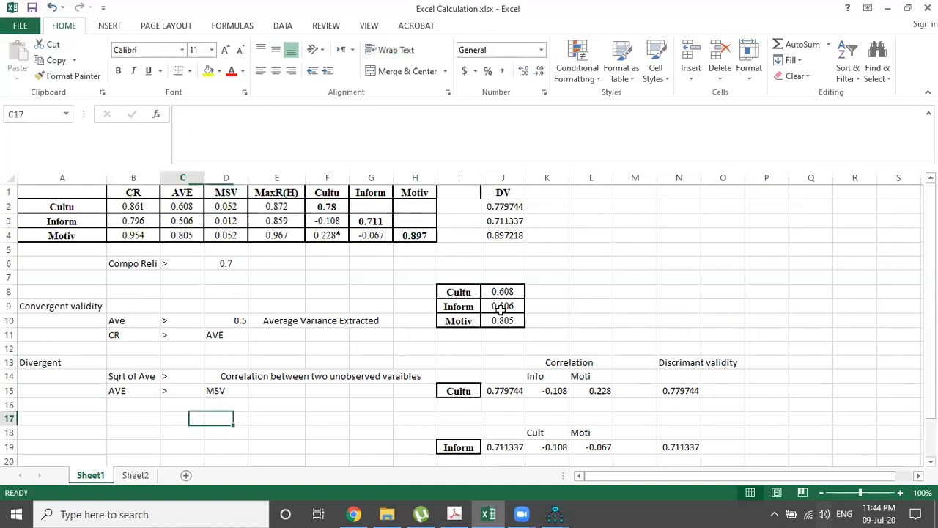
key(Left)
key(Up)
text(avw)
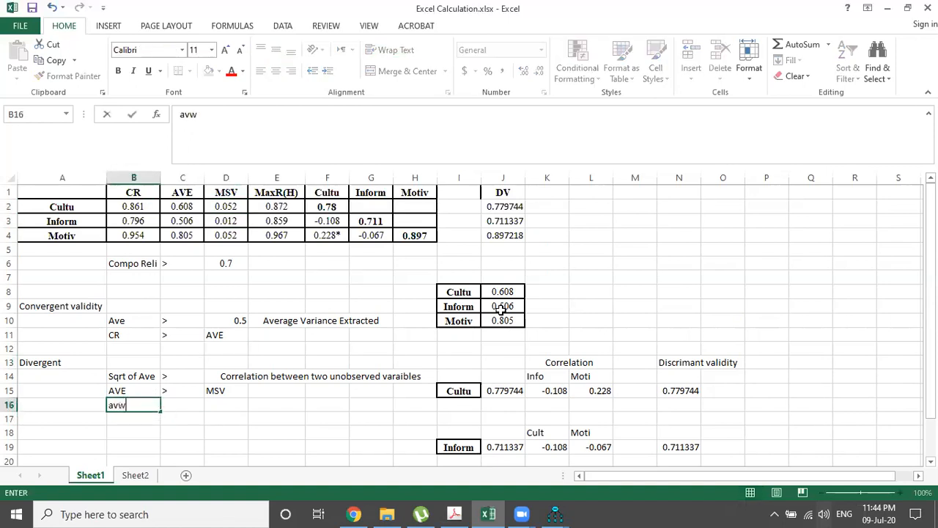
key(Tab)
key(Left)
text(AVE)
key(Tab)
text(>)
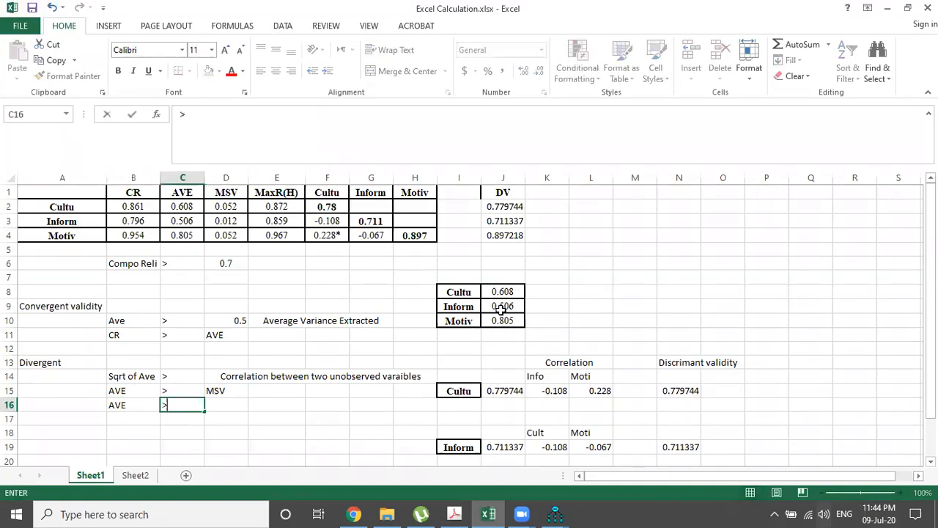
key(Tab)
text(ASV)
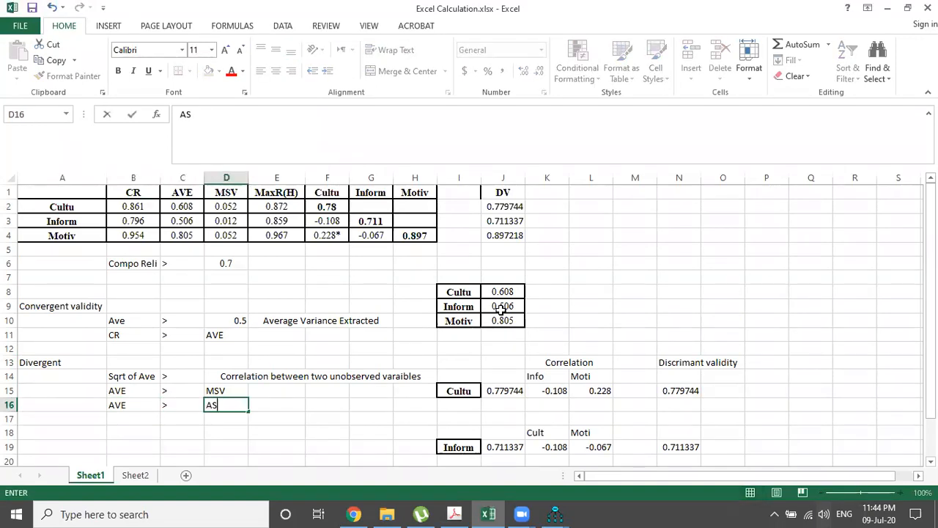
key(Return)
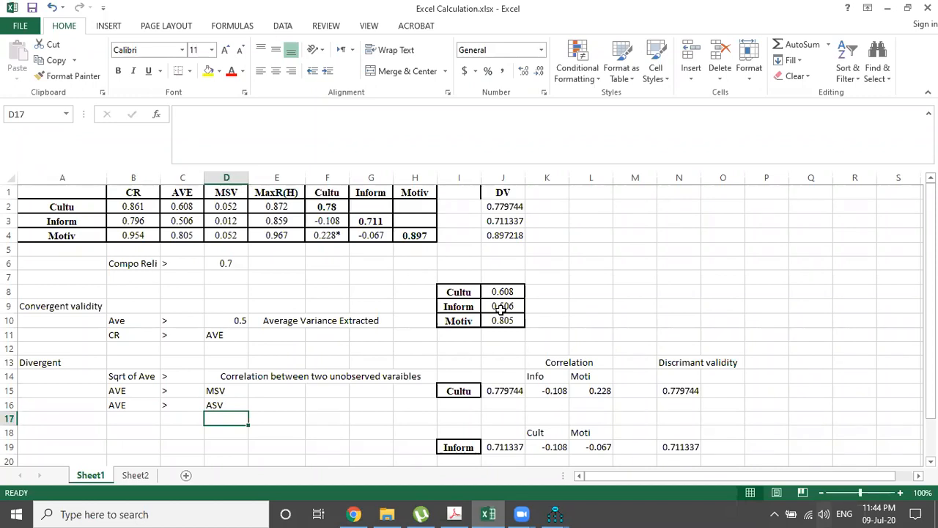
key(Up)
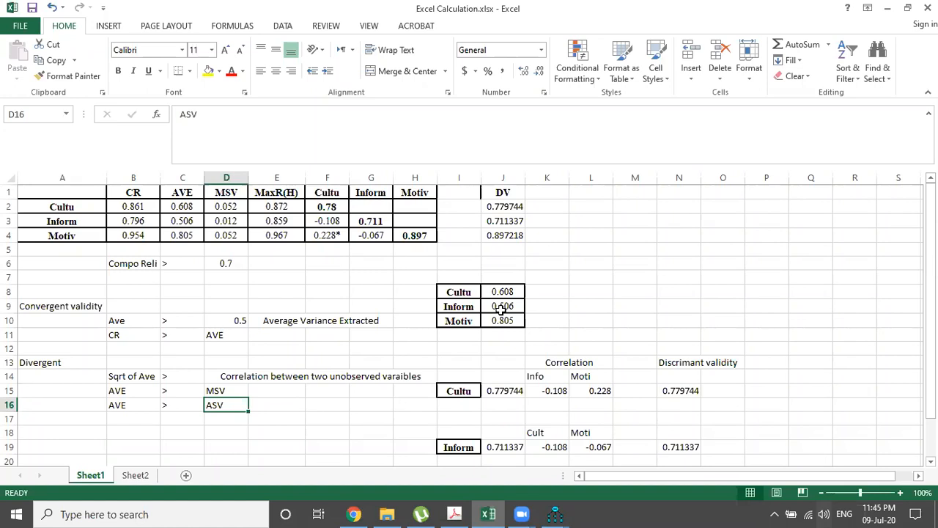
key(Left)
key(Left)
key(Left)
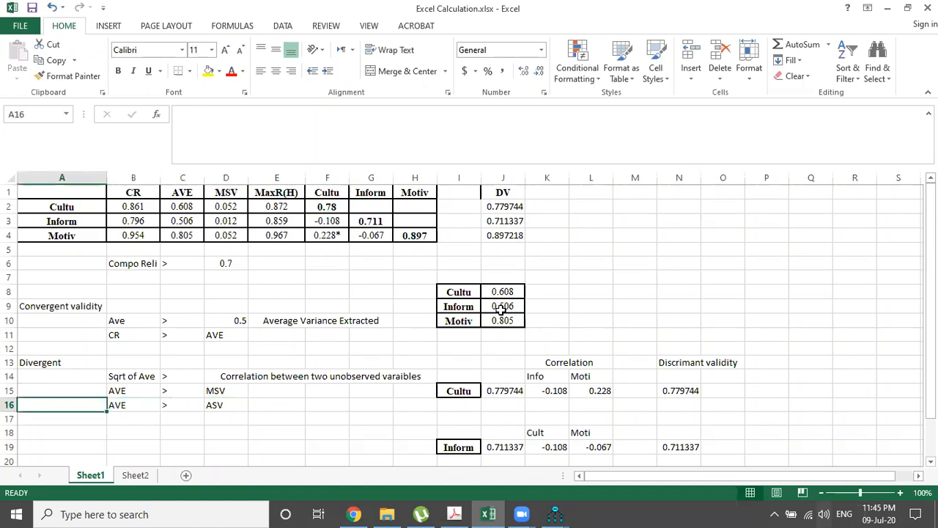
key(Right)
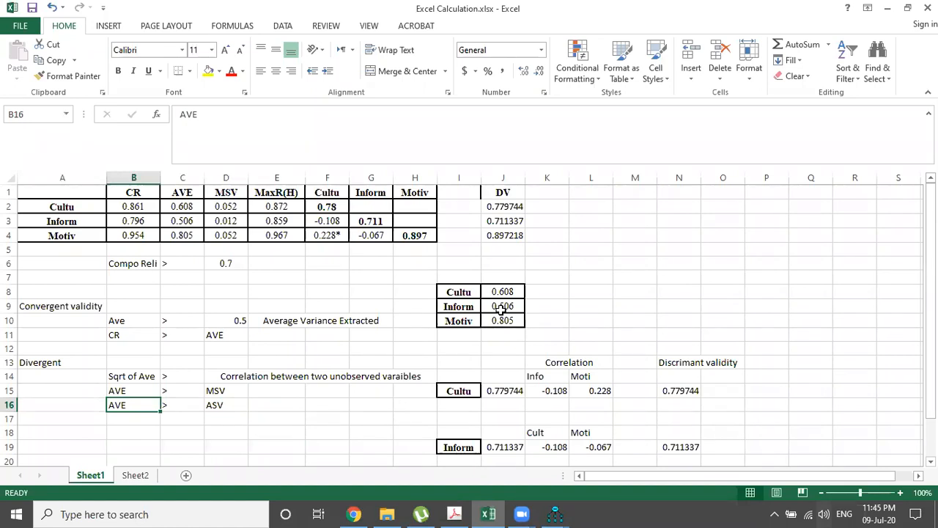
key(Right)
key(Right)
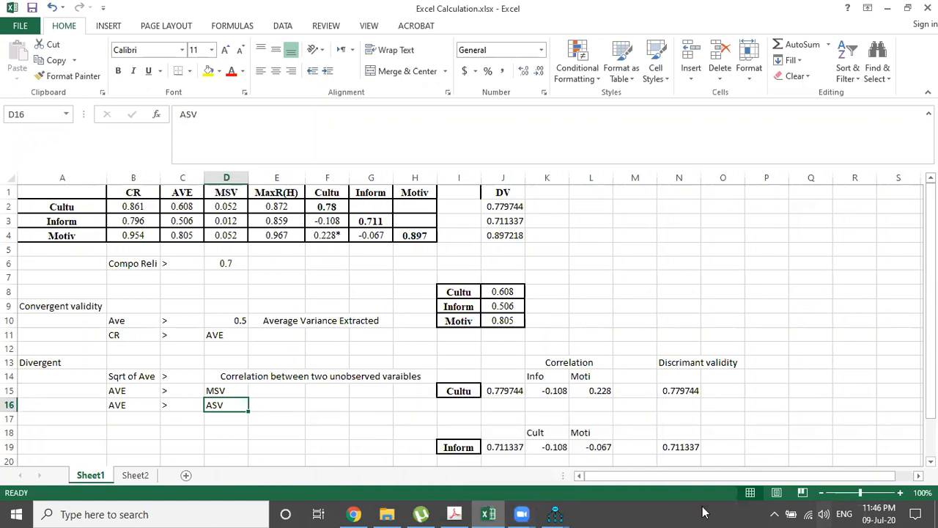
Step: Check the correlation estimates in the Amos Output window and return to the Excel workbook
mouse_move(554, 513)
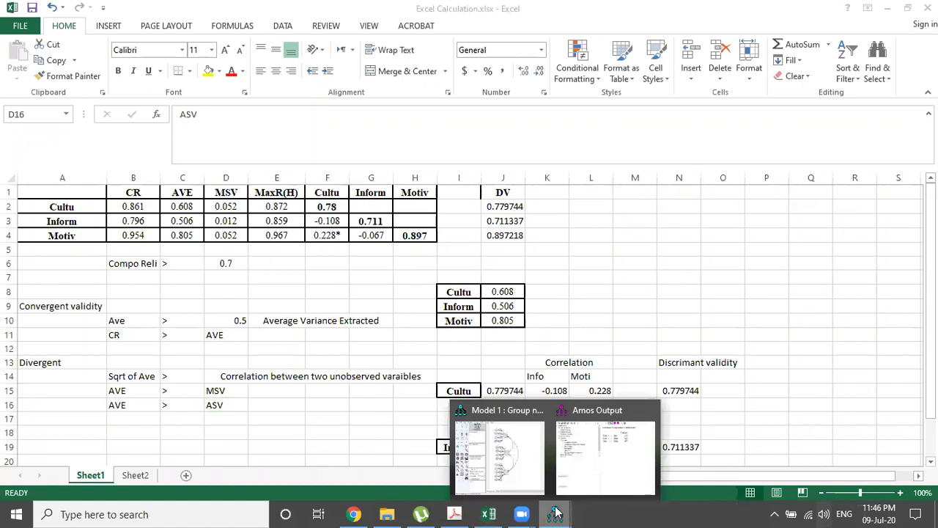
click(586, 456)
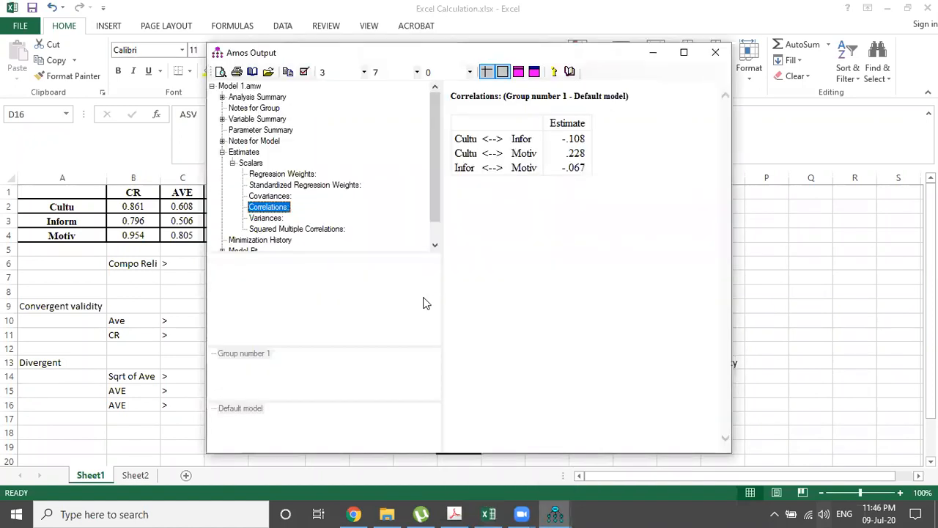
click(172, 411)
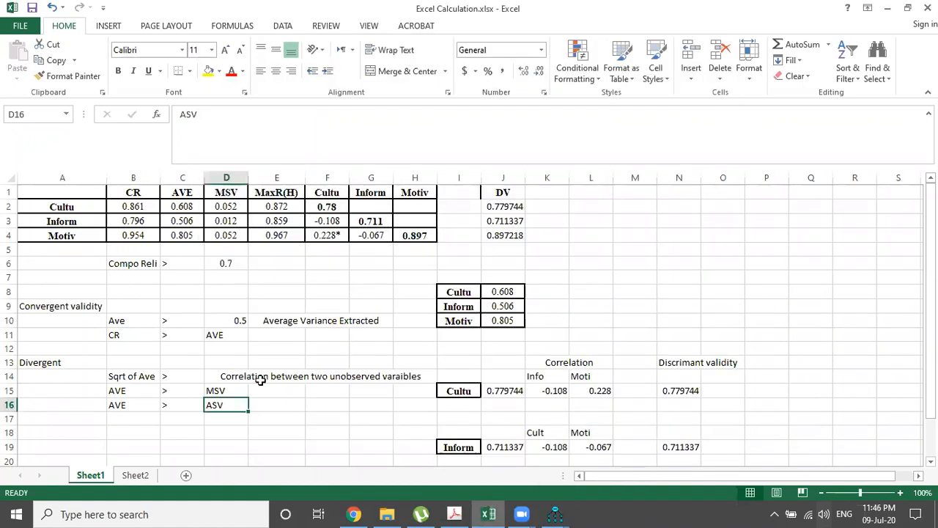
Step: Enter the description "Maximum Shared Variance" in cell E15, beside the MSV criterion
click(277, 397)
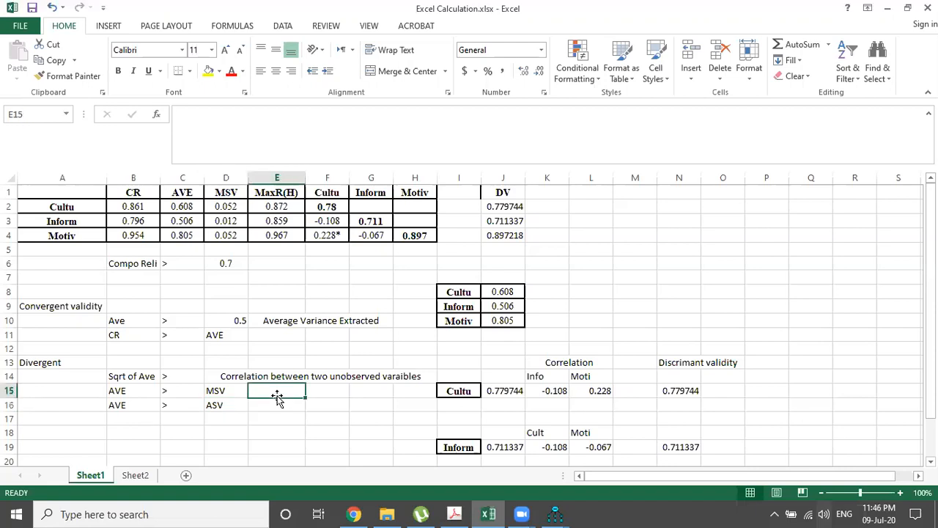
text(mAX)
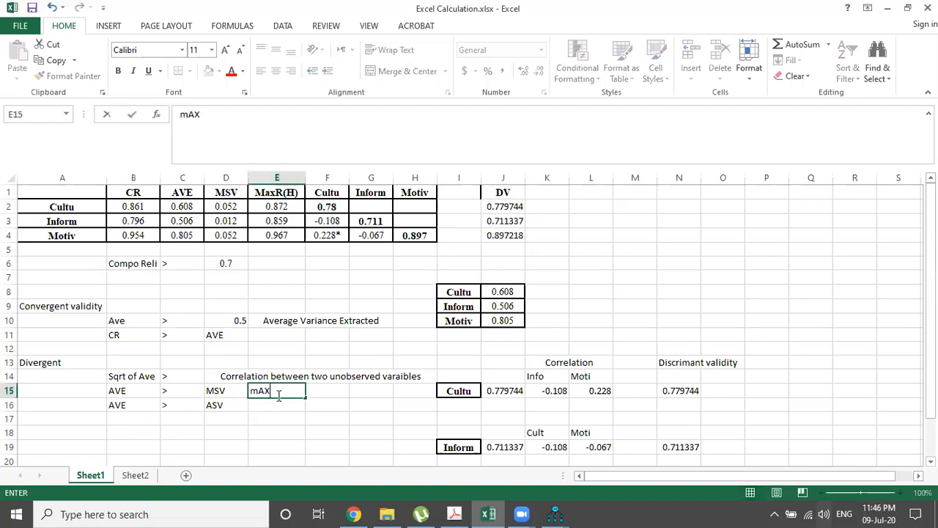
key(BackSpace)
key(BackSpace)
key(BackSpace)
text(Maximum Shar)
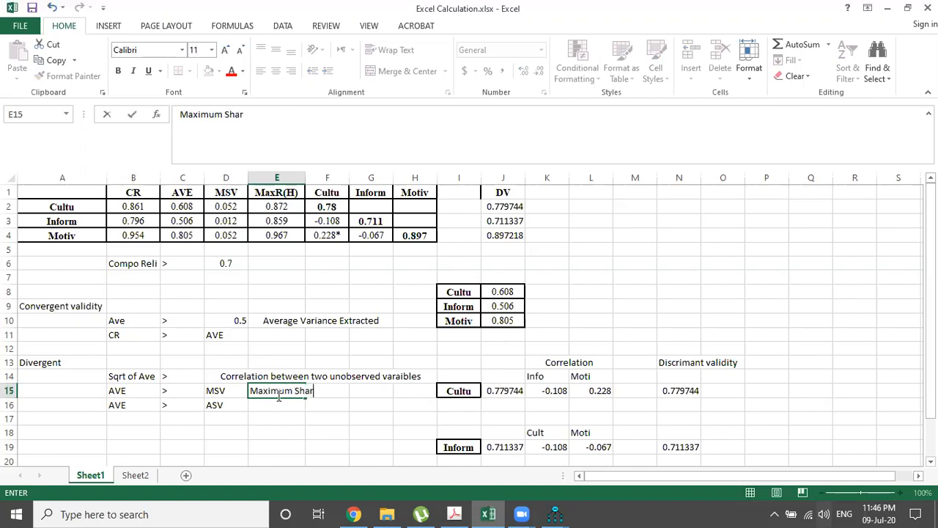
text(ed Variance)
key(Return)
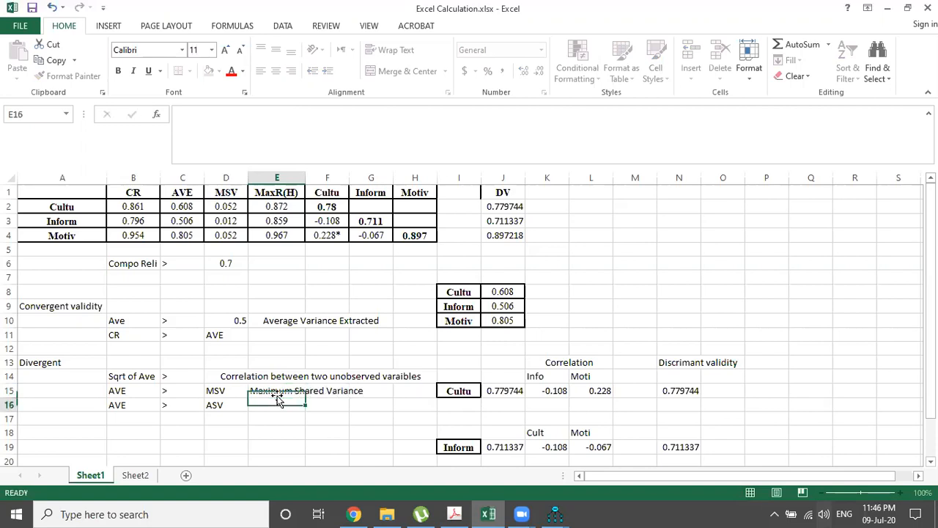
Step: Enter the description "Average Shared Variance" in cell E16, beside the ASV criterion
text(Aver)
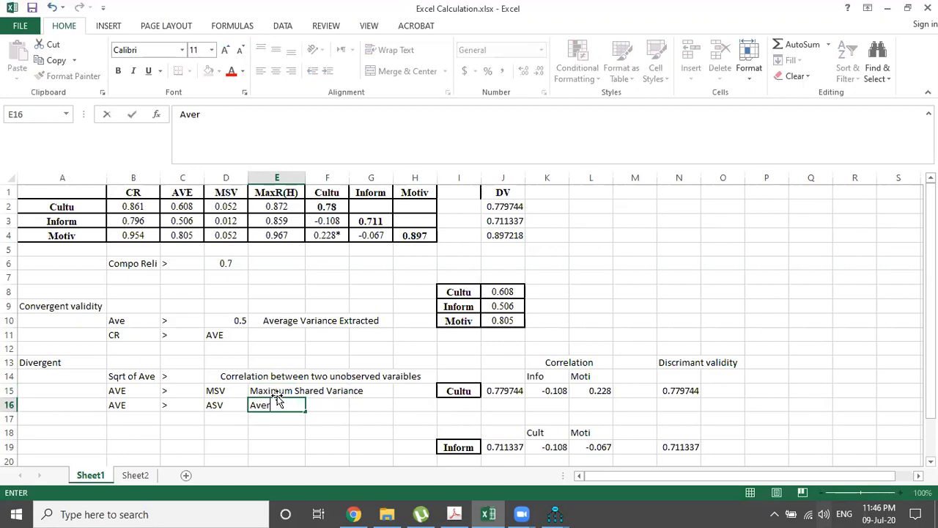
text(age Shared Variance)
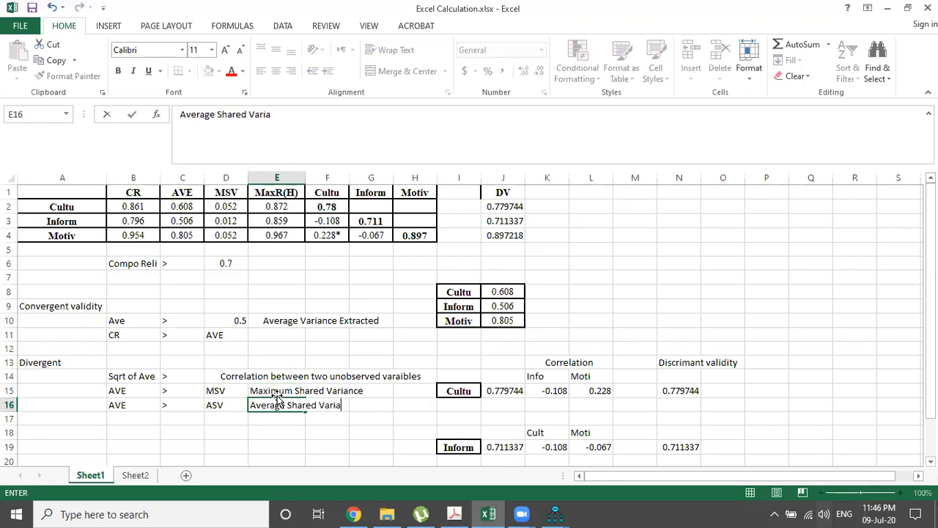
key(Return)
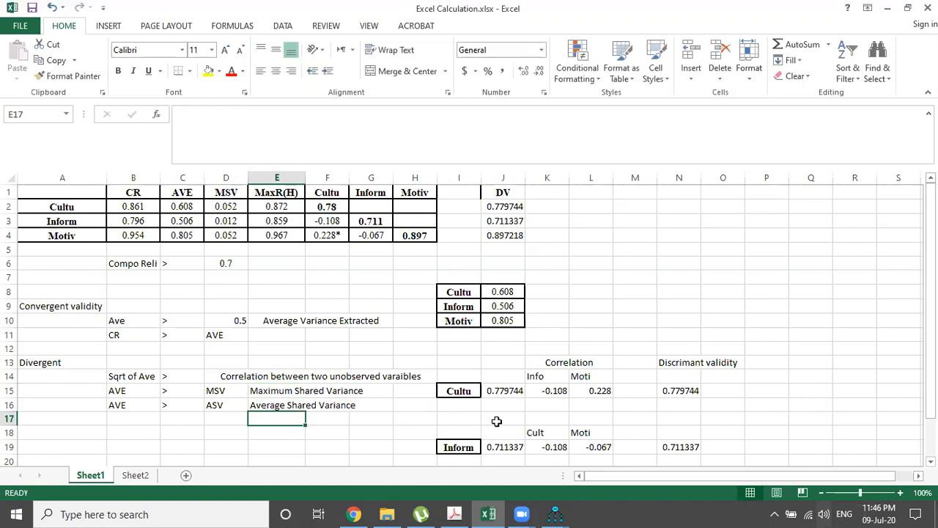
Step: Switch to Amos Output, show the Standardized Regression Weights in the maximized window, and copy the table
click(552, 510)
click(586, 462)
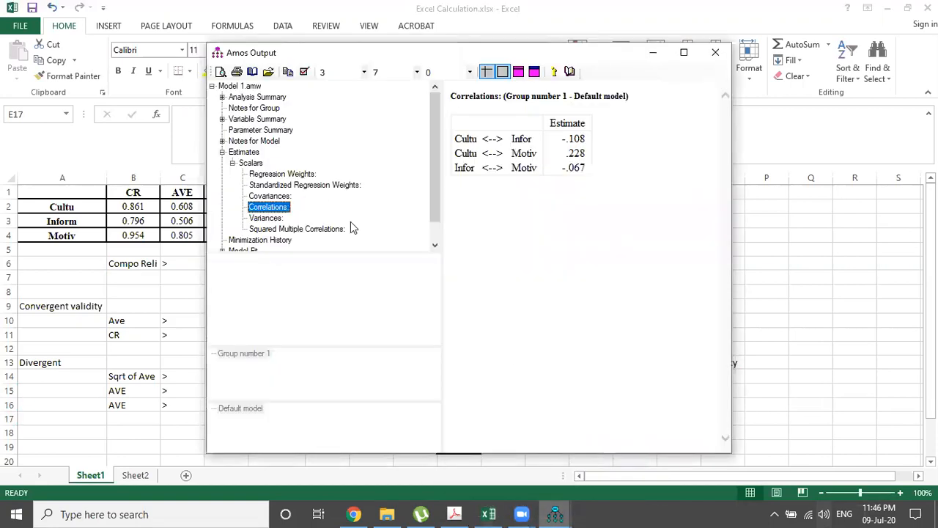
click(308, 187)
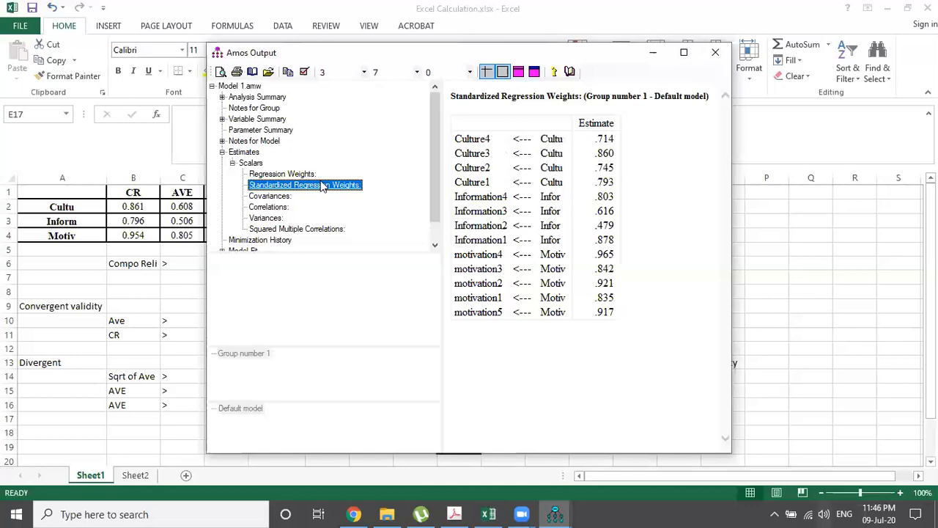
click(673, 161)
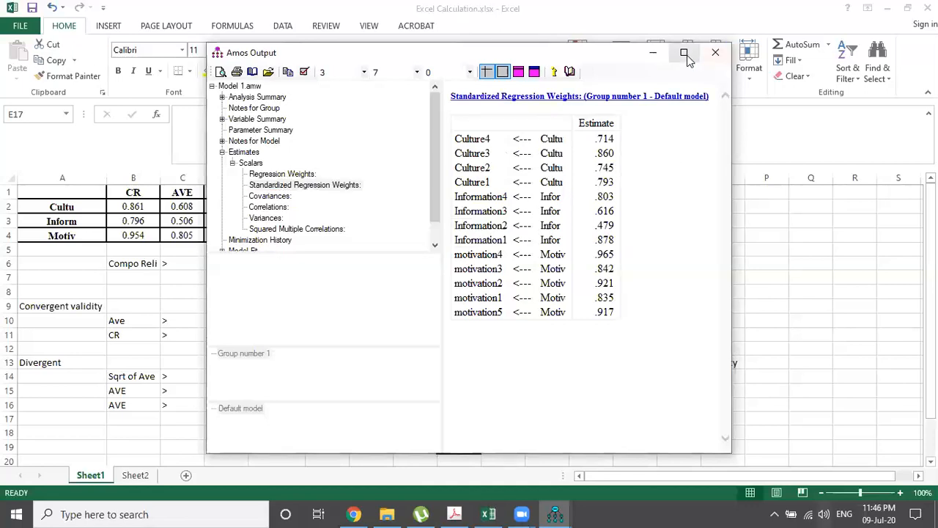
click(683, 52)
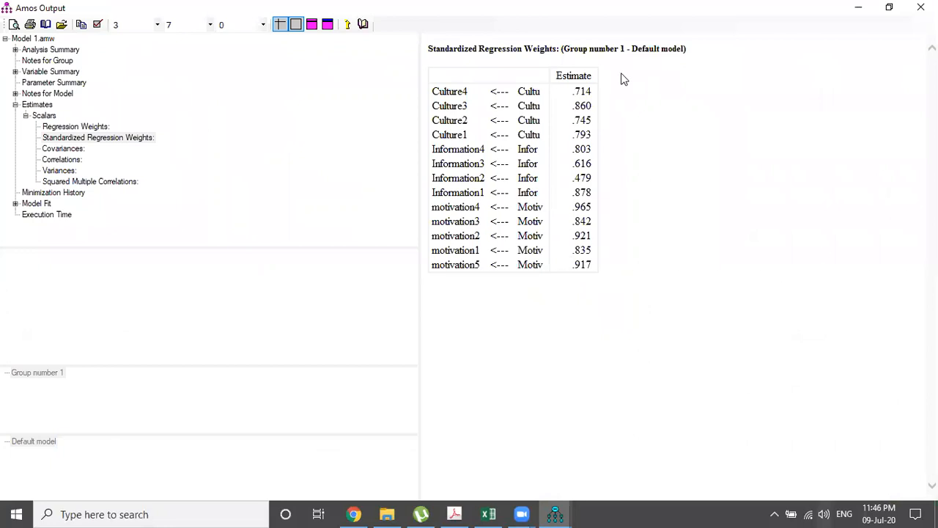
right_click(623, 79)
click(634, 113)
Step: Switch back to Excel and paste the copied regression weights table into Sheet2 starting at cell A2
click(490, 514)
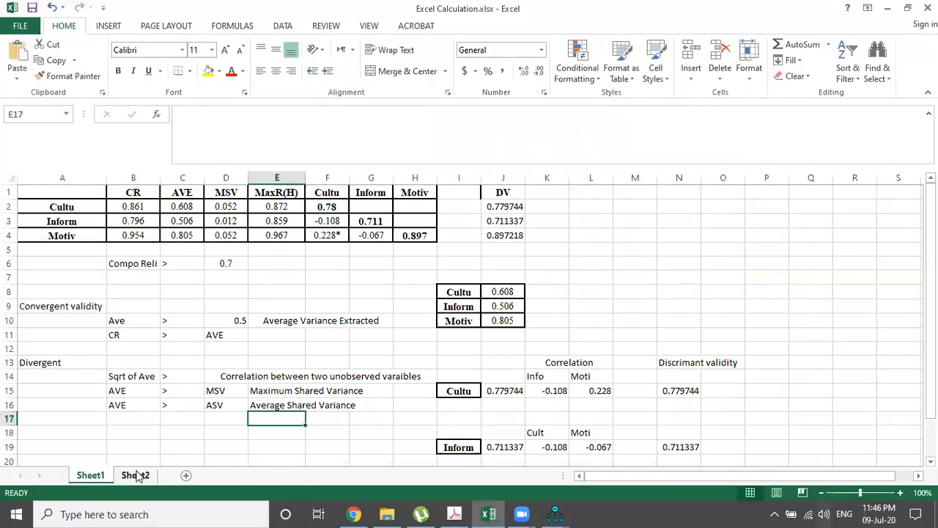
click(136, 475)
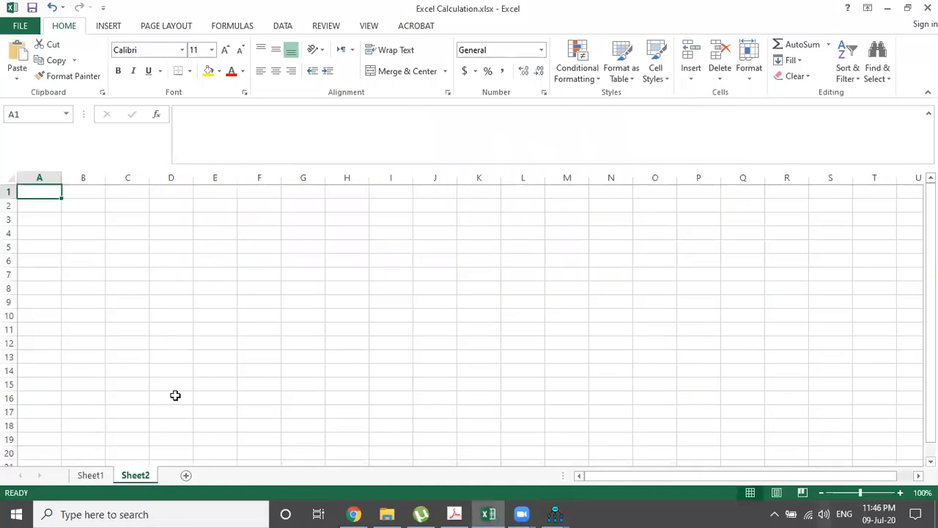
click(46, 205)
key(ctrl+v)
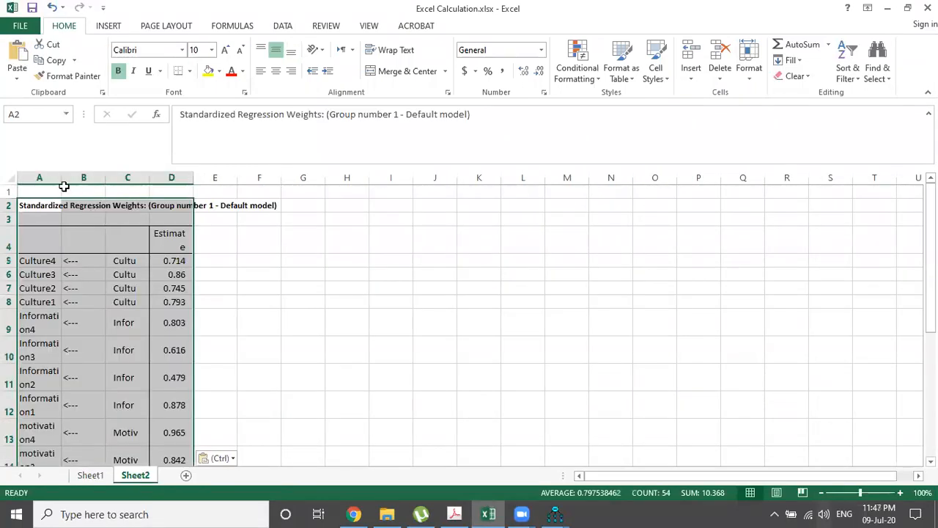
Step: Delete column B, which holds the arrow symbols, from the pasted table on Sheet2
click(70, 191)
drag(106, 181, 114, 180)
right_click(93, 179)
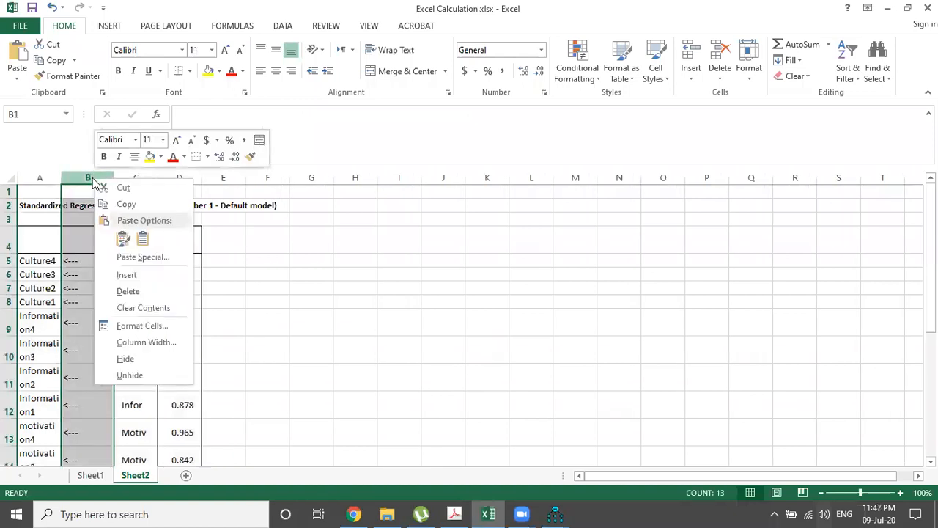
click(129, 292)
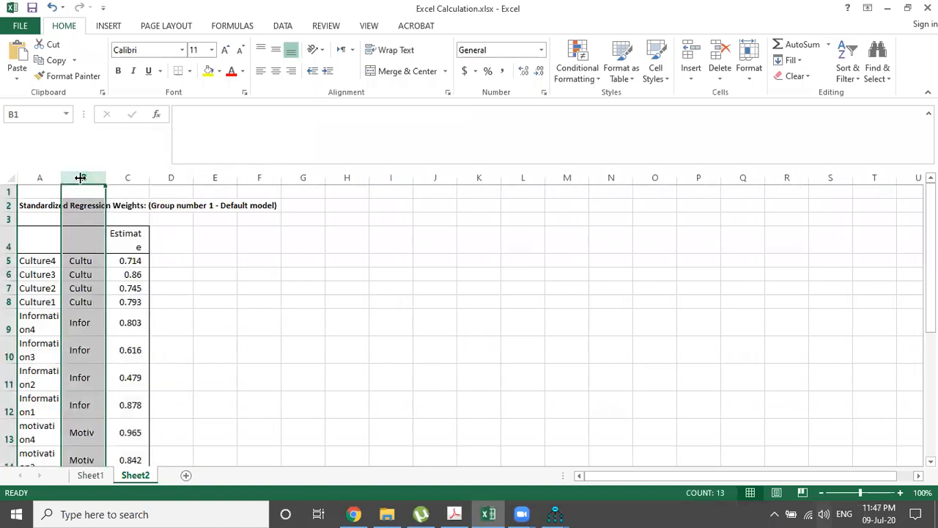
Step: Widen column A to fit the item names on one line and autofit column C to the Estimate heading
drag(81, 178, 104, 177)
scroll(321, 292, down, 1)
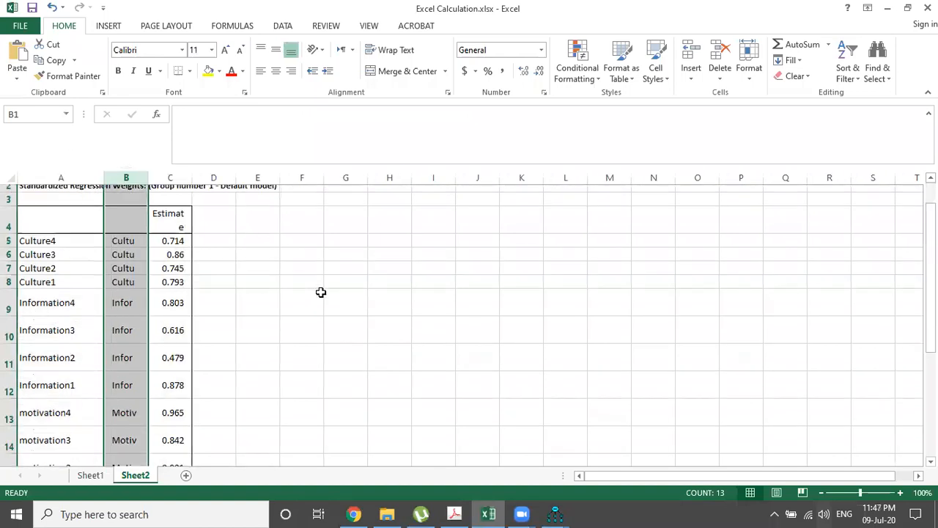
double_click(200, 178)
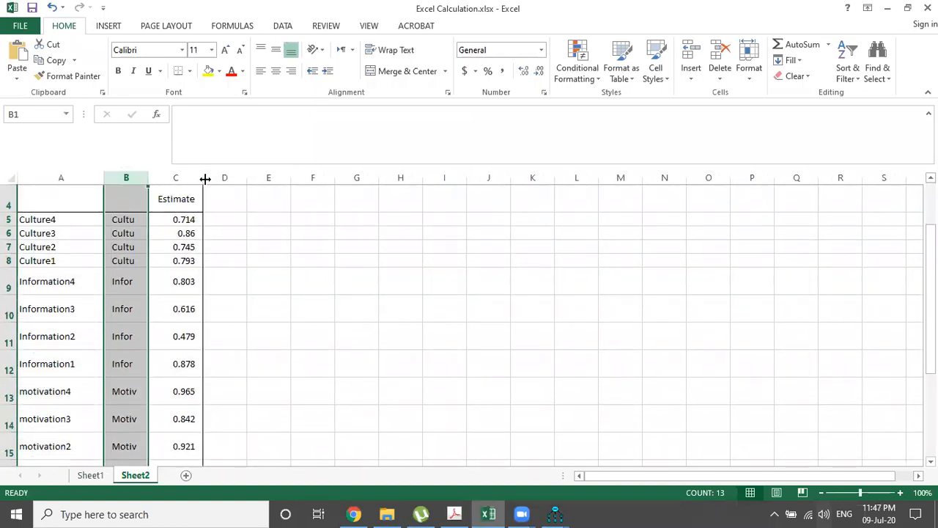
Step: View the Model 1 path diagram in Amos, and minimize its window to return to the worksheet
mouse_move(549, 513)
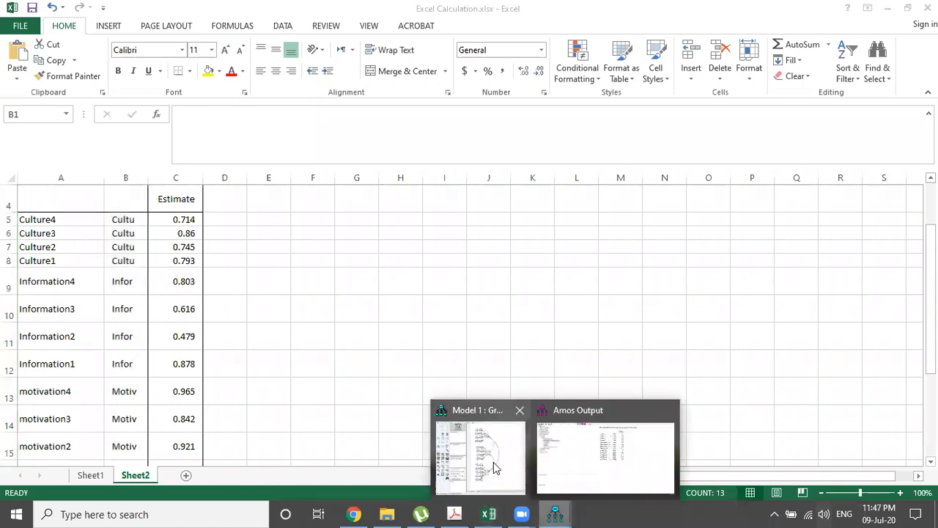
click(497, 465)
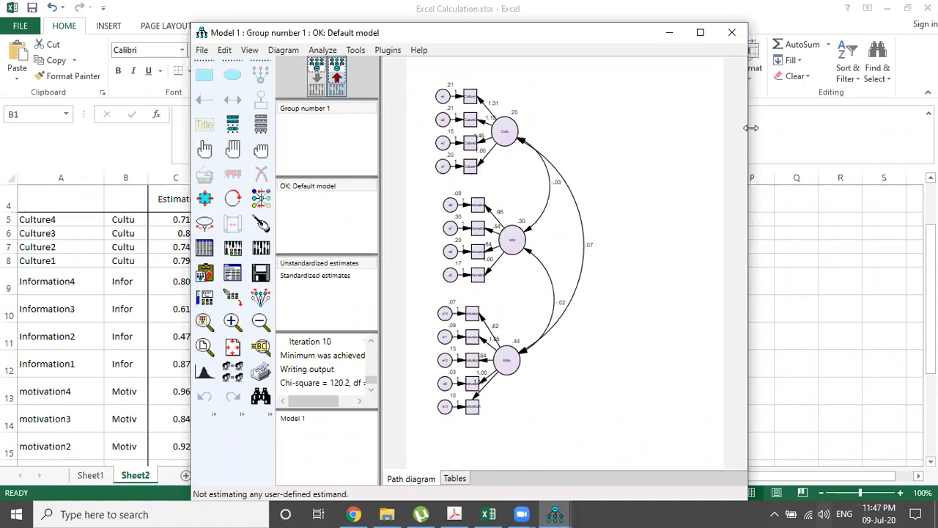
click(671, 35)
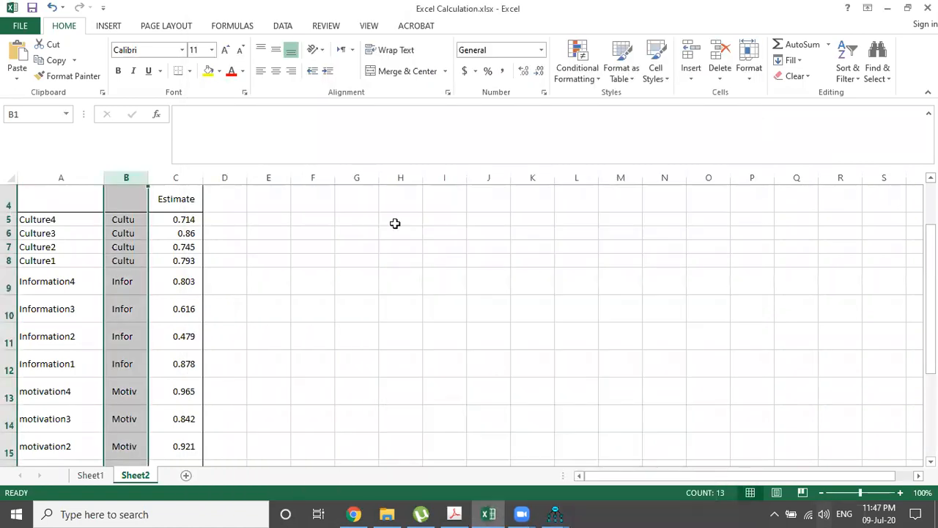
Step: Widen the Estimate column C a little further on Sheet2
click(280, 241)
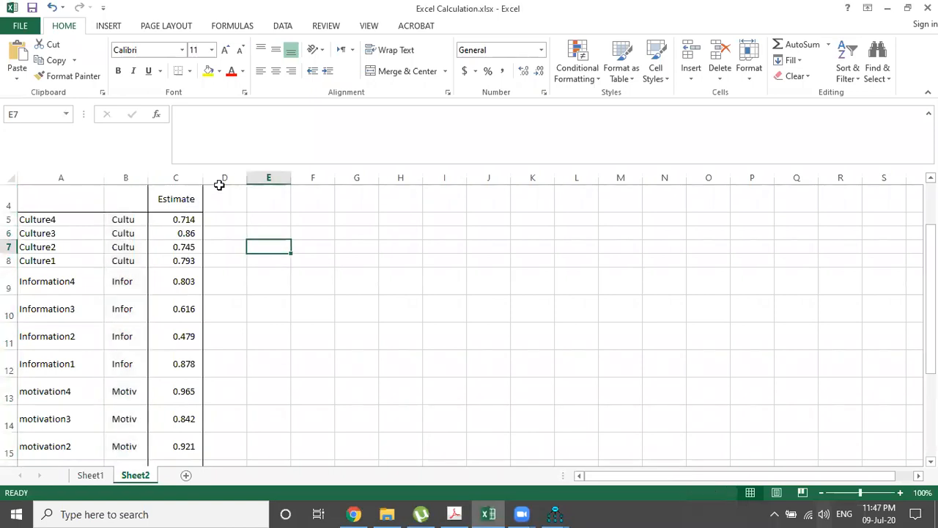
drag(202, 180, 219, 181)
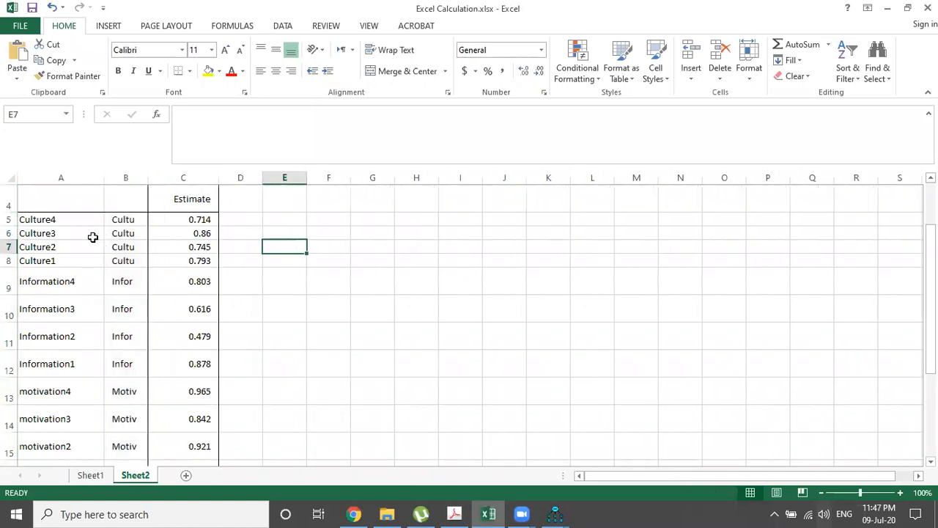
scroll(117, 404, down, 1)
scroll(117, 408, up, 1)
Step: Sum the four Culture loadings in cell F8 with a SUM formula over C5:C8
key(Down)
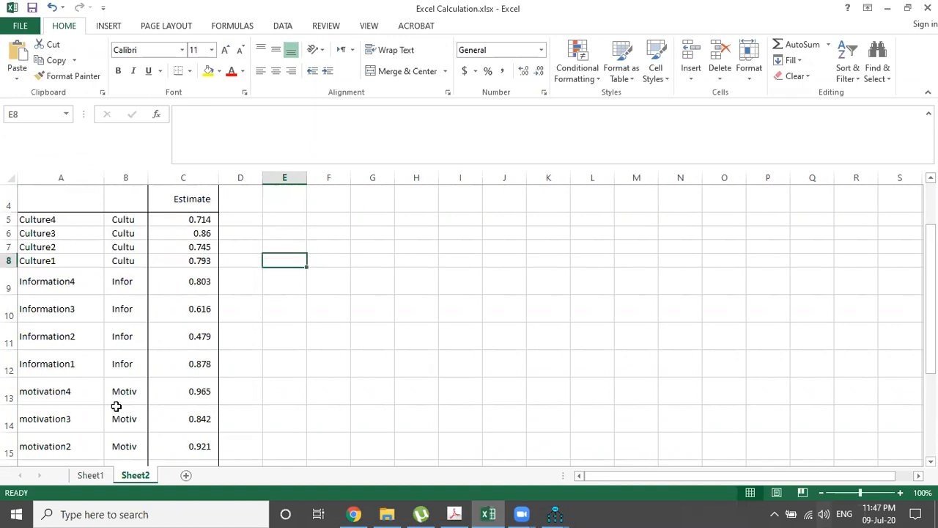
key(Right)
text(=)
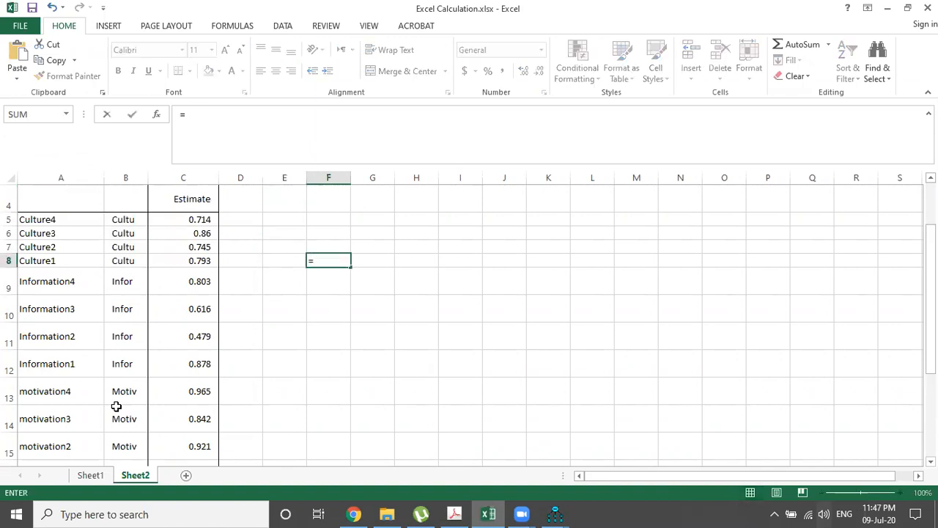
text(sum)
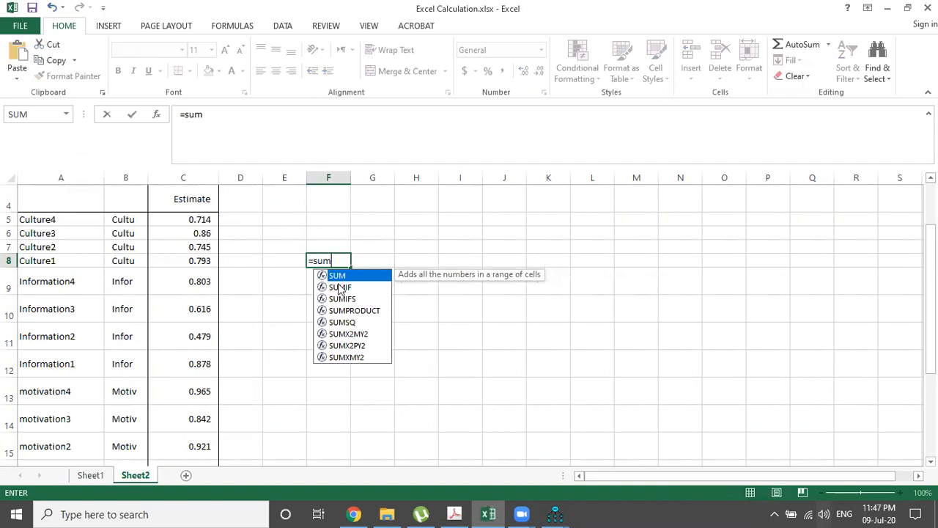
key(Tab)
drag(209, 220, 199, 253)
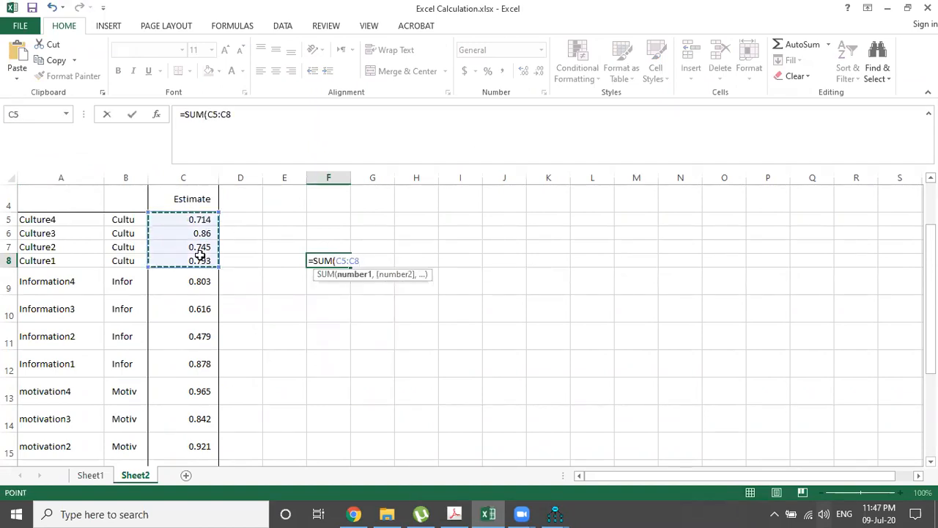
key(Return)
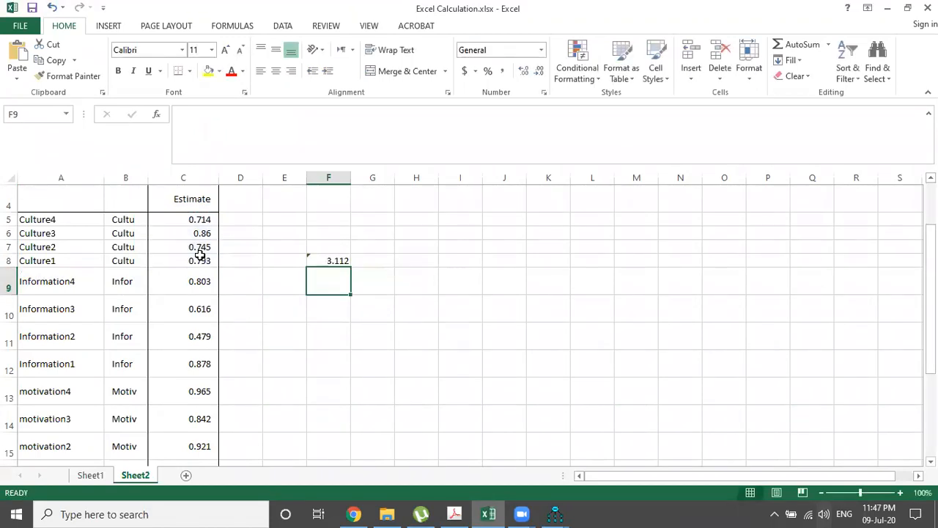
Step: Label the Culture loading total by entering "Sum of Standrized Loading" in cell F7
key(Up)
key(Up)
text(S)
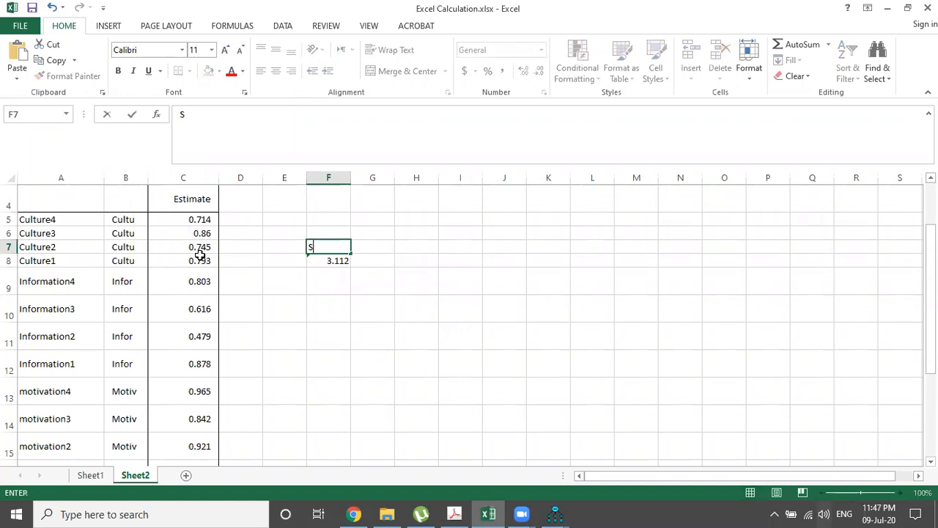
text(um of Square of)
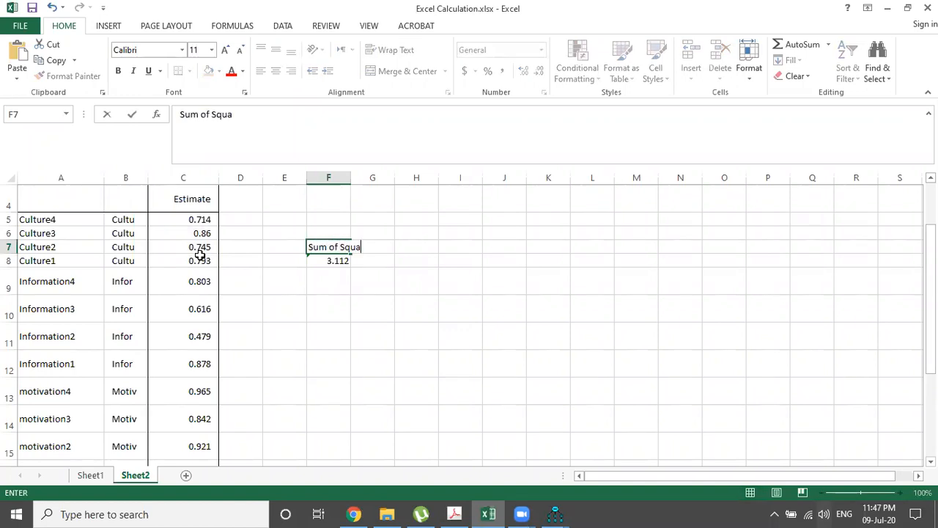
key(BackSpace)
key(BackSpace)
key(BackSpace)
key(BackSpace)
key(BackSpace)
key(BackSpace)
key(BackSpace)
key(BackSpace)
key(BackSpace)
text(Standrized Loadi)
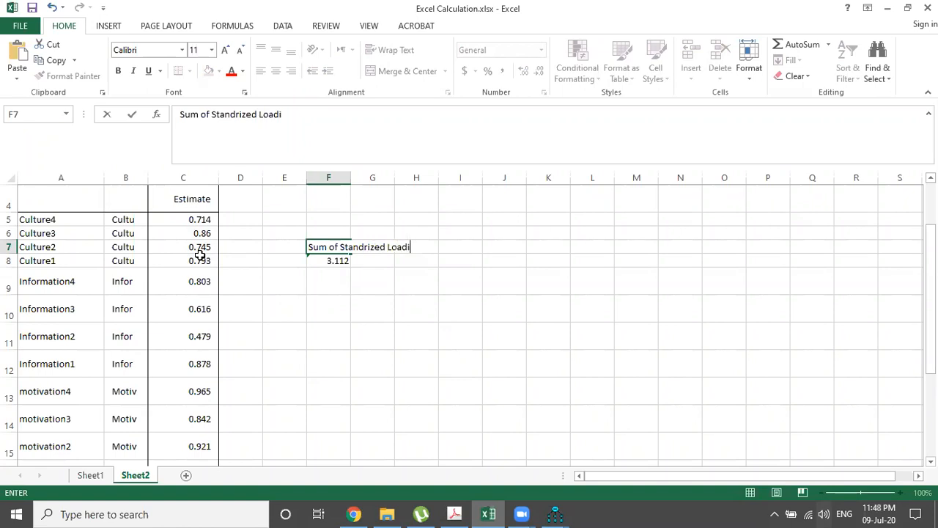
text(ng)
key(Return)
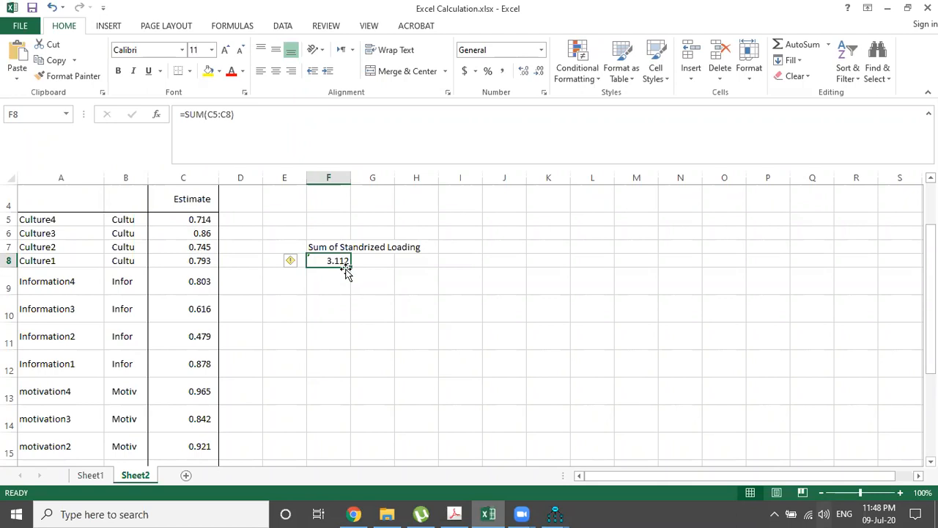
Step: Add a "Loading Square" heading in cell D4 and autofit column D to it
click(253, 205)
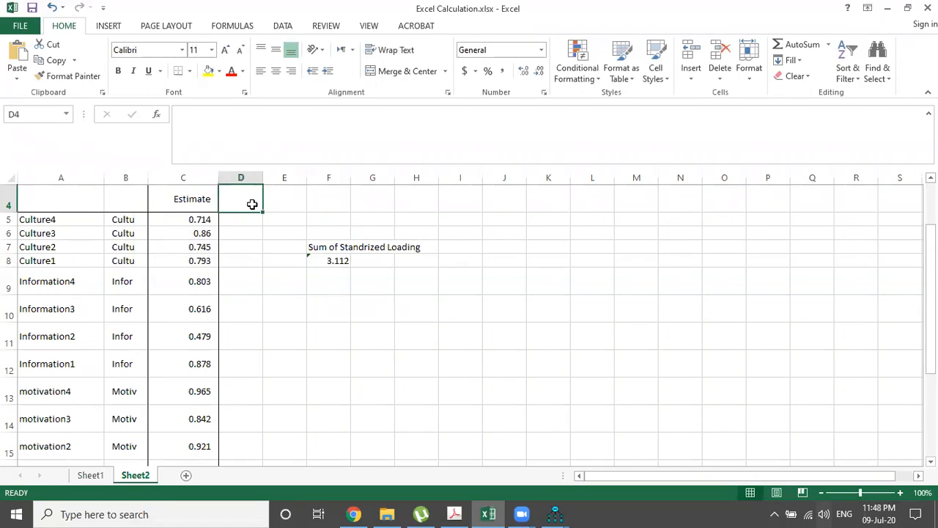
text(Lo)
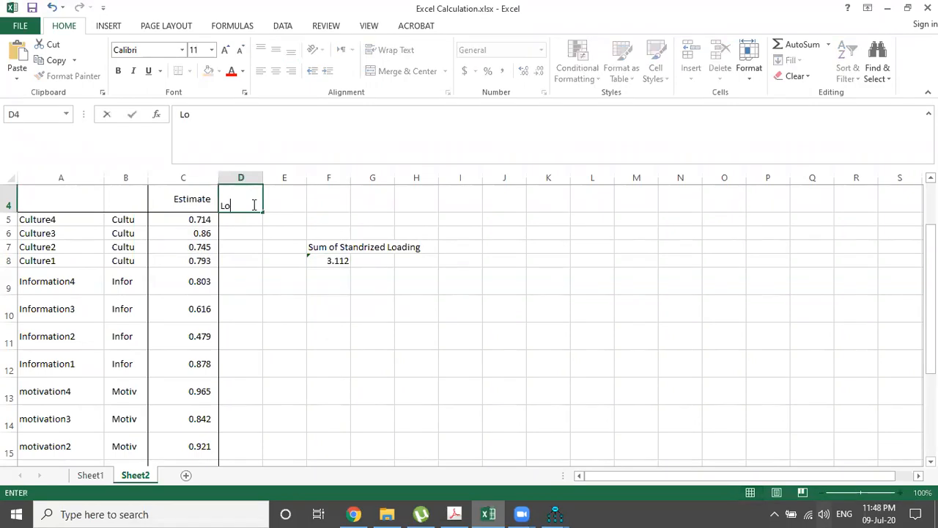
text(ading Square)
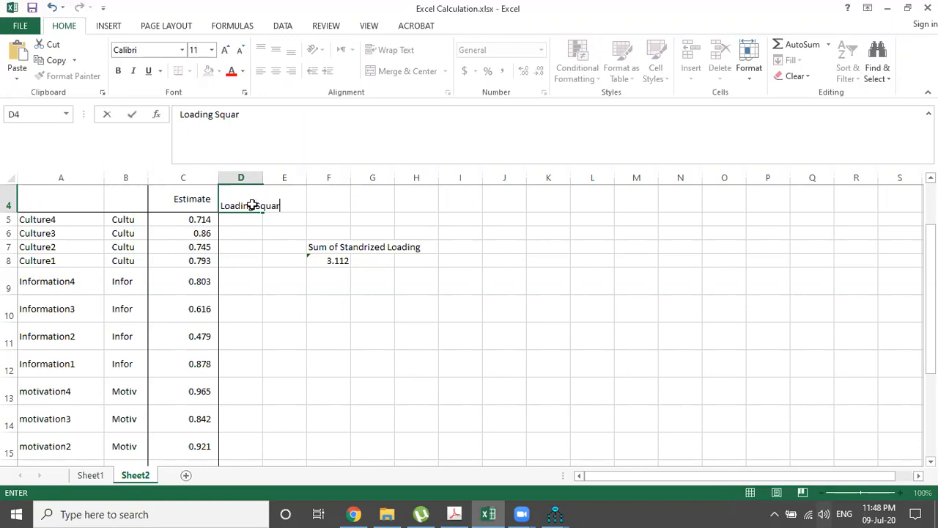
key(Return)
double_click(260, 178)
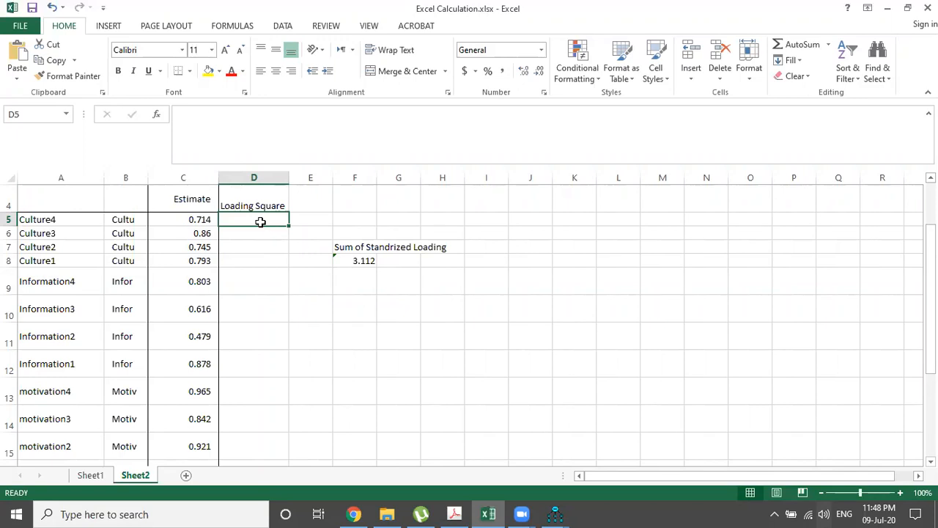
Step: Square the Culture4 loading in D5 with =C5*C5 and fill the formula down through the motivation items to D17
text(=)
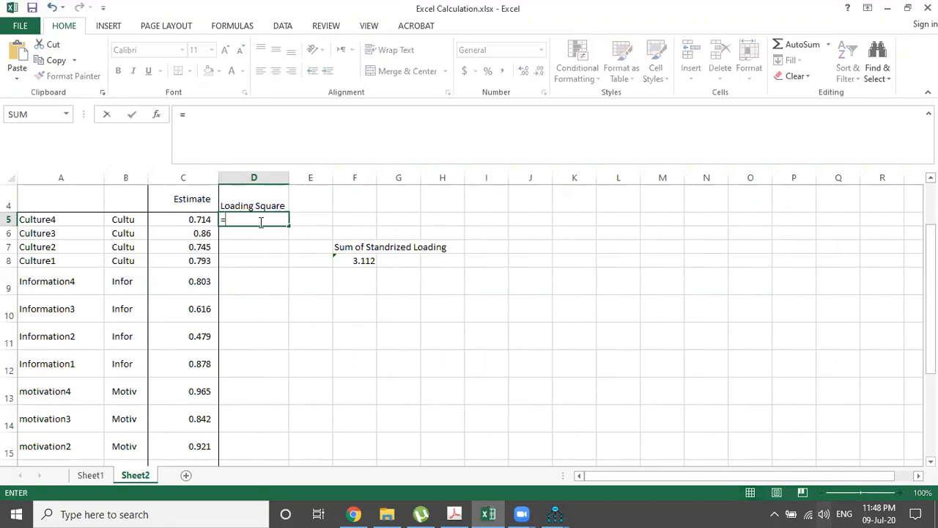
click(204, 224)
text(*)
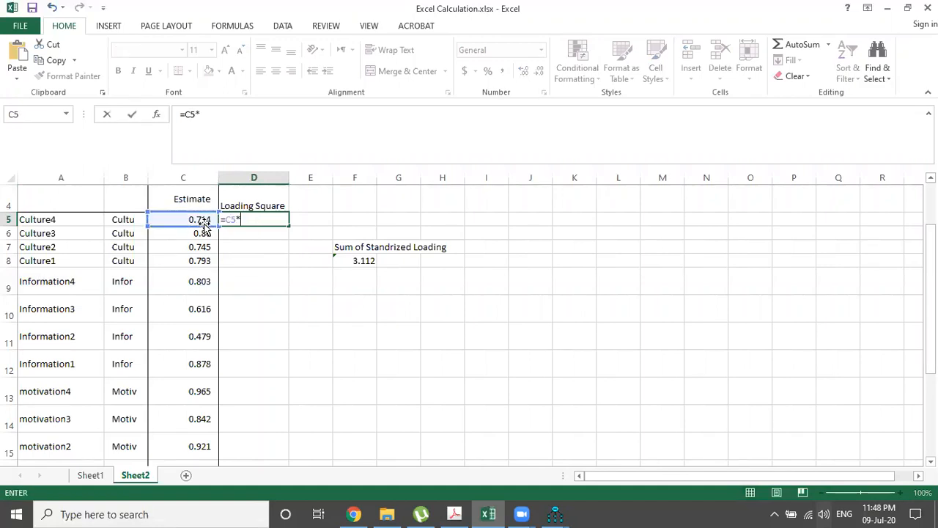
click(198, 219)
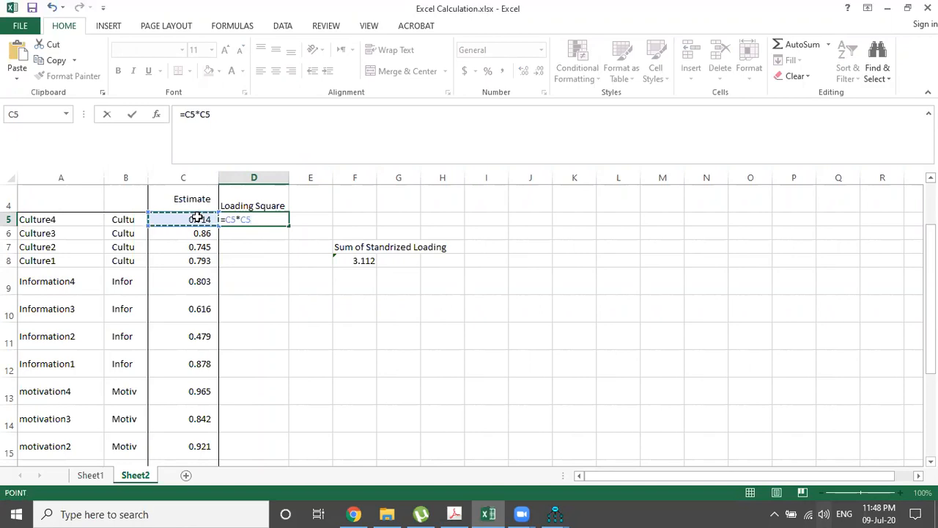
key(Return)
click(278, 222)
drag(286, 224, 287, 438)
click(414, 403)
scroll(415, 403, up, 3)
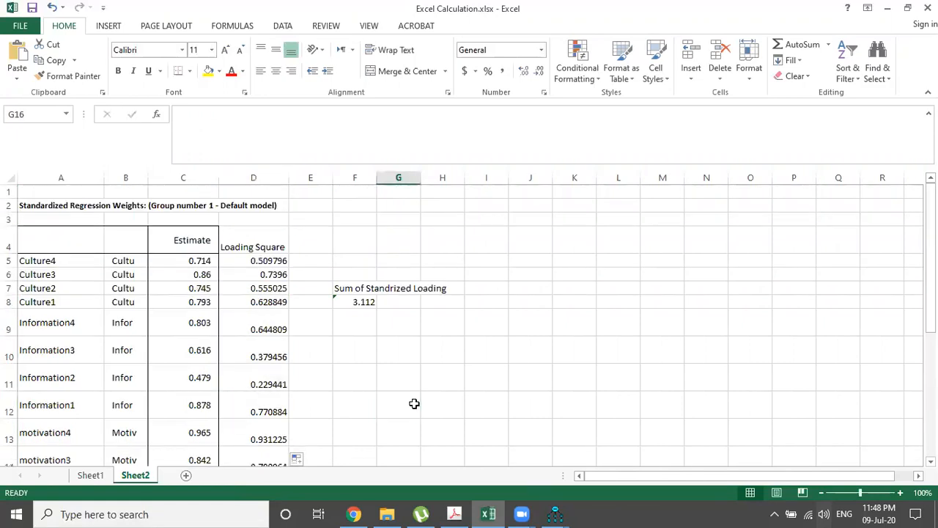
Step: Autofit column F to its label, and sum the Culture squared loadings in I9 with =SUM(D5:D8)
double_click(377, 178)
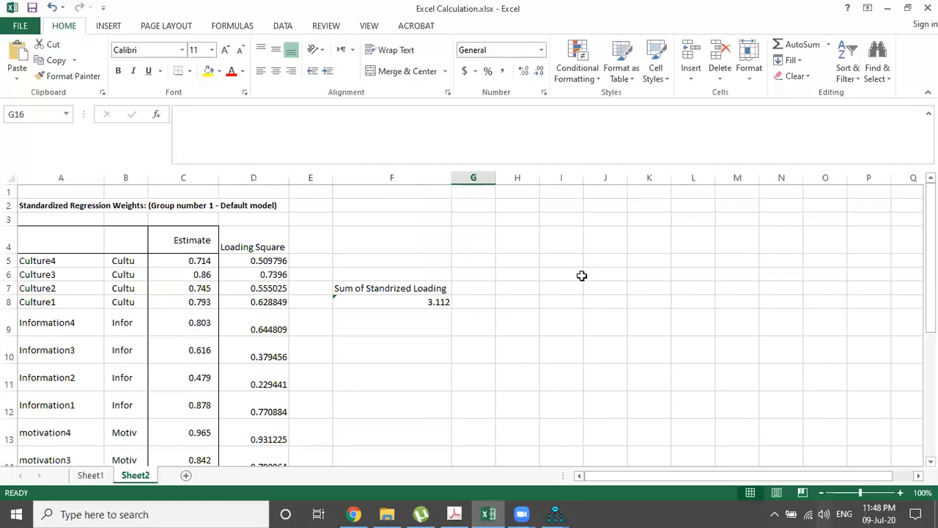
click(562, 324)
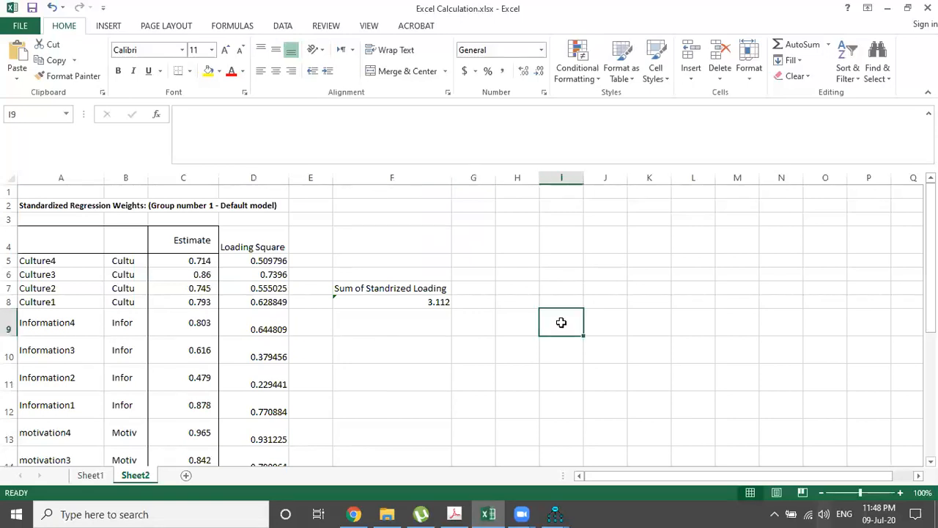
text(=sum)
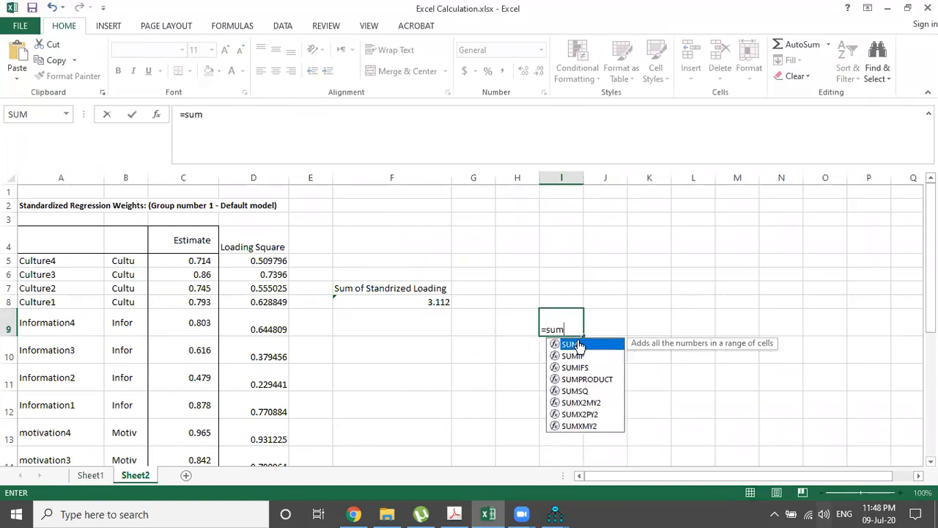
double_click(579, 345)
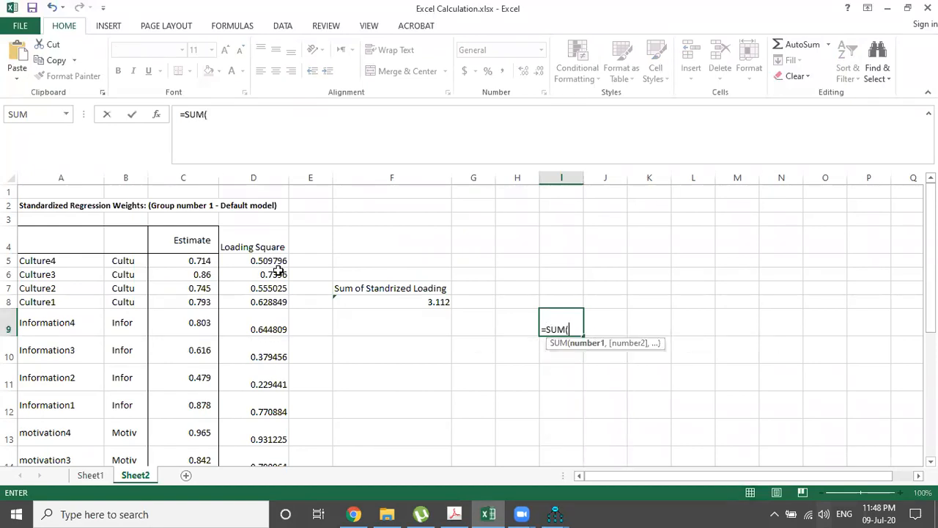
drag(268, 261, 264, 301)
text())
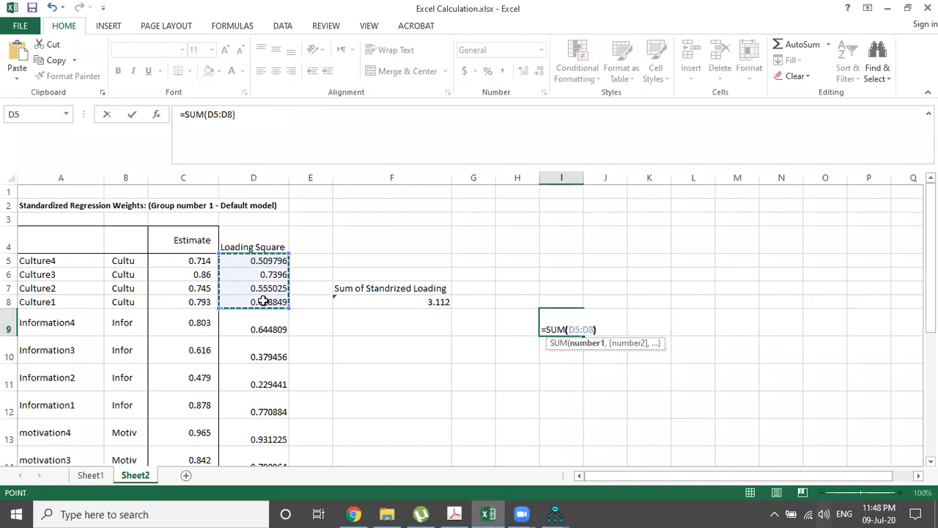
key(Return)
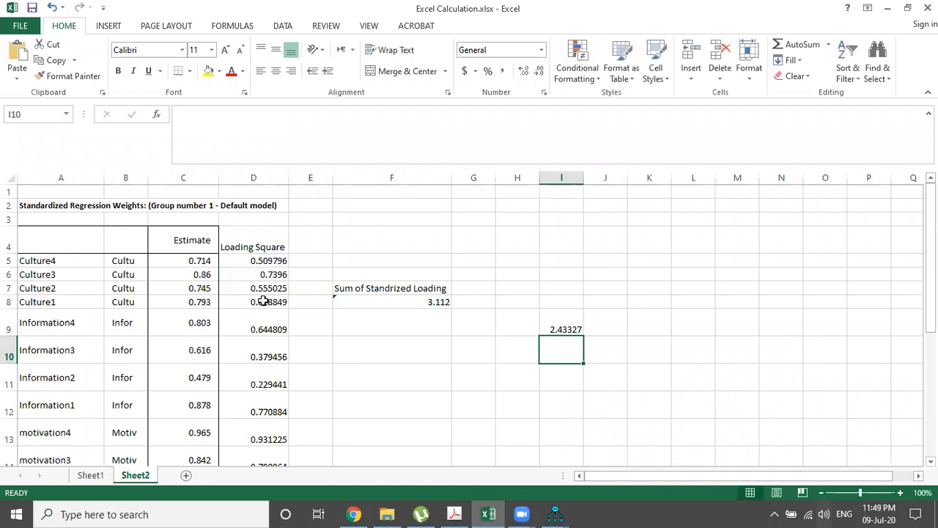
Step: Enter the item count 4 in J9 and the construct label "Cultu" in H9 for the Culture sum
key(Up)
key(Right)
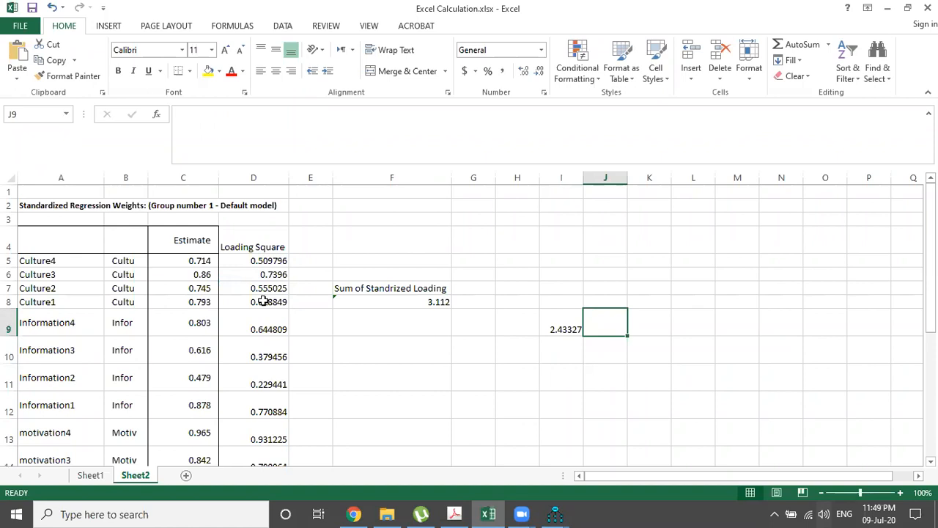
text(4)
key(Left)
key(Left)
text(Cultu)
key(Return)
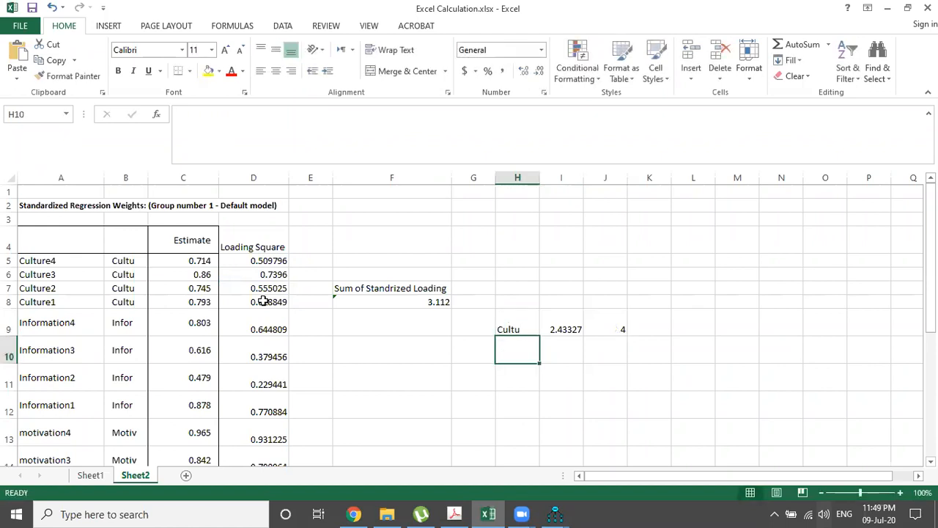
Step: Label H10 "Inform" and sum the Information squared loadings in I10 with =SUM(D9:D12)
text(Inform)
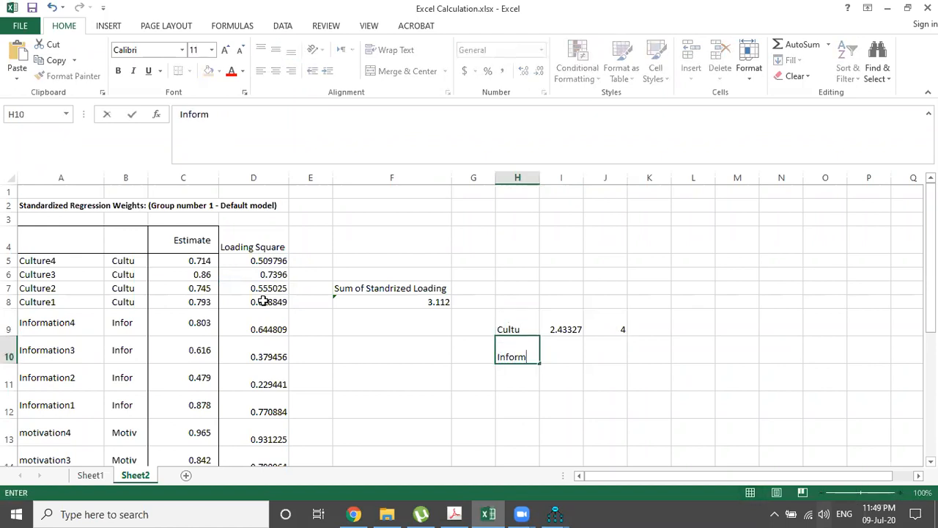
key(Right)
text(=sum)
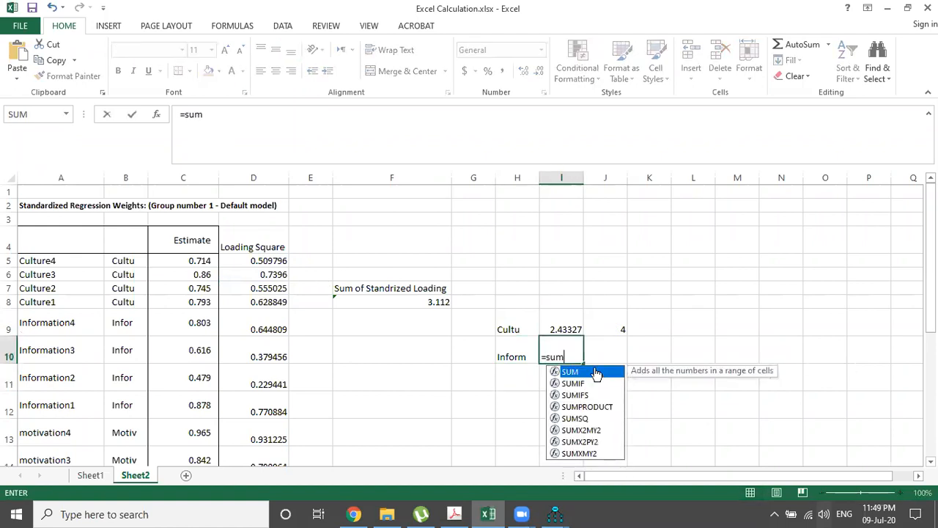
double_click(595, 373)
drag(273, 327, 269, 403)
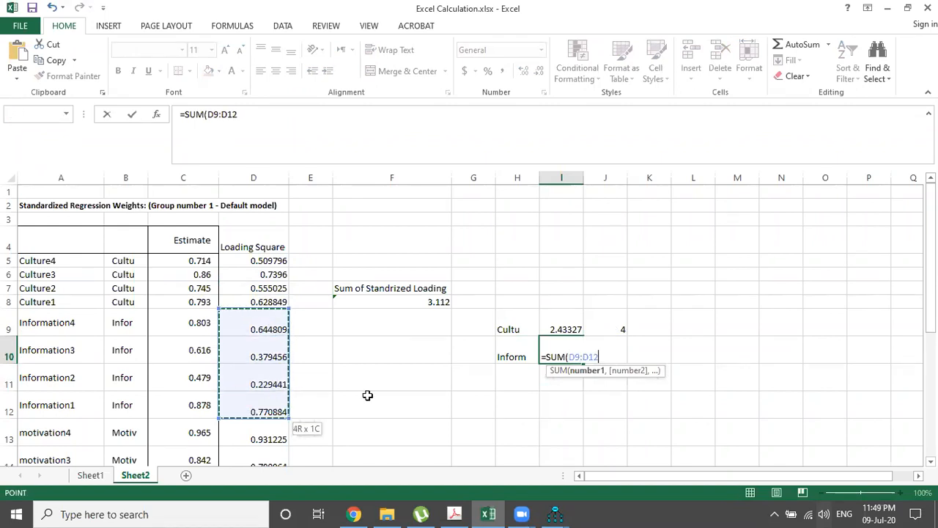
drag(368, 395, 368, 395)
text())
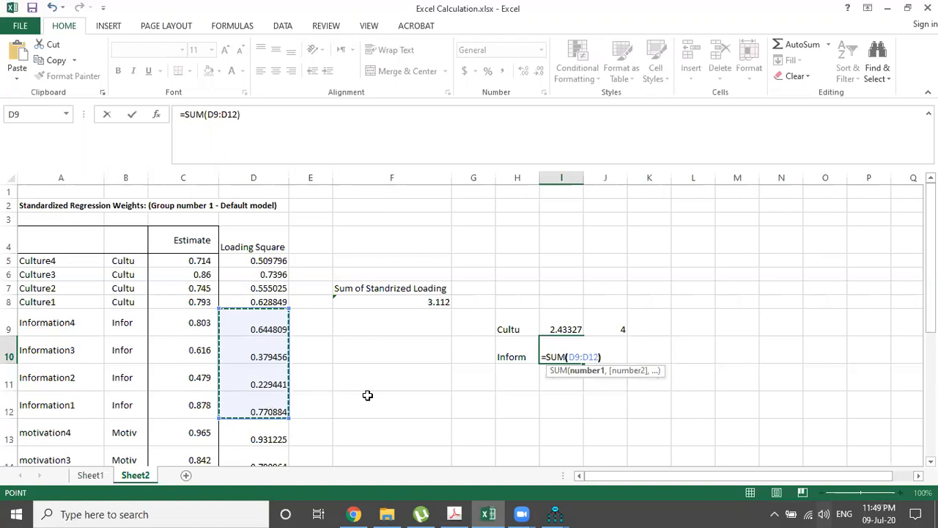
key(Return)
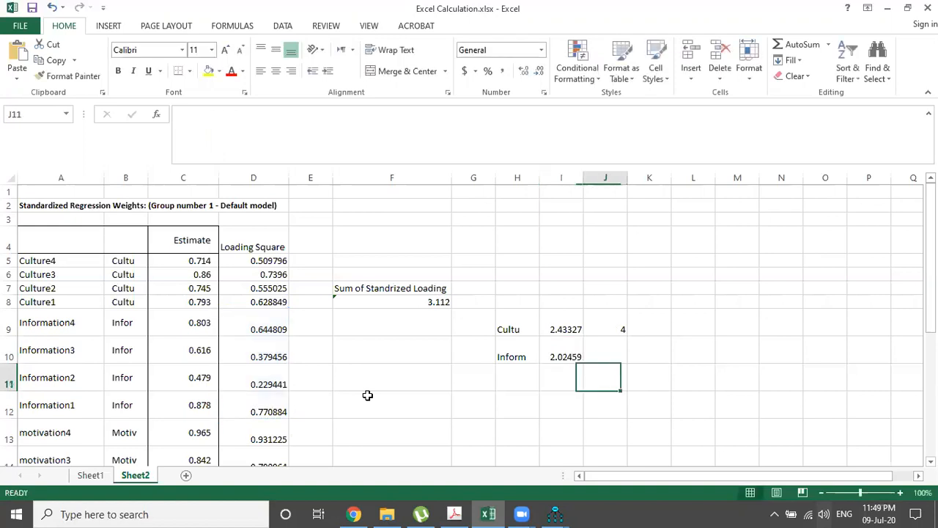
Step: Enter the item count 4 in J10 for Inform and the construct label "Moti" in H11
key(Up)
text(4)
key(Return)
key(Left)
key(Left)
text(Moti)
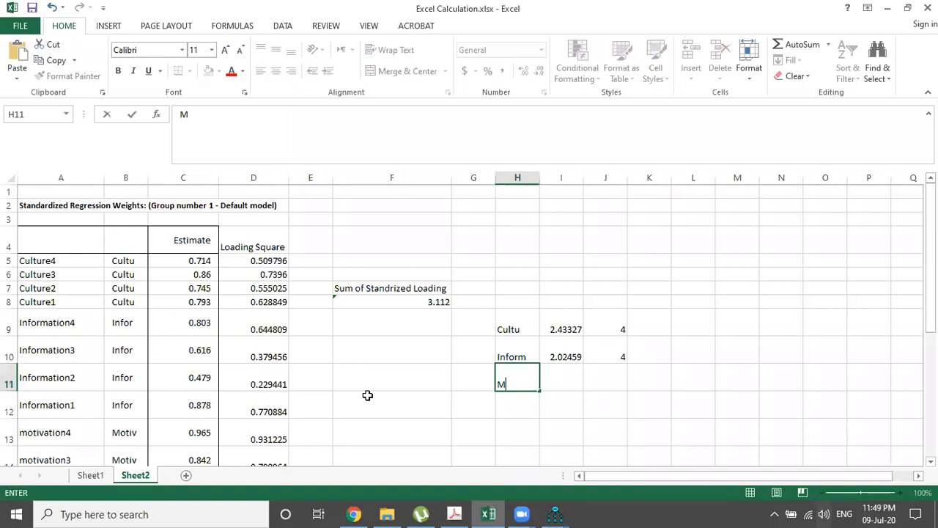
key(Return)
Step: Sum the five motivation squared loadings in I11 with =SUM(D13:D17)
key(Down)
key(Down)
key(Down)
key(Down)
key(Down)
key(Down)
key(Down)
key(Down)
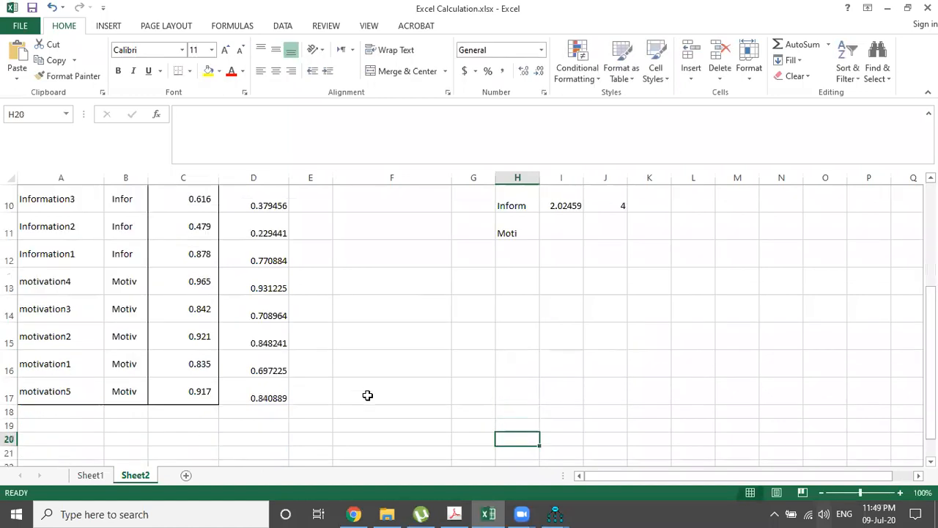
key(Up)
key(Up)
key(Up)
key(Up)
key(Up)
key(Up)
key(Up)
key(Up)
key(Up)
key(Up)
key(Down)
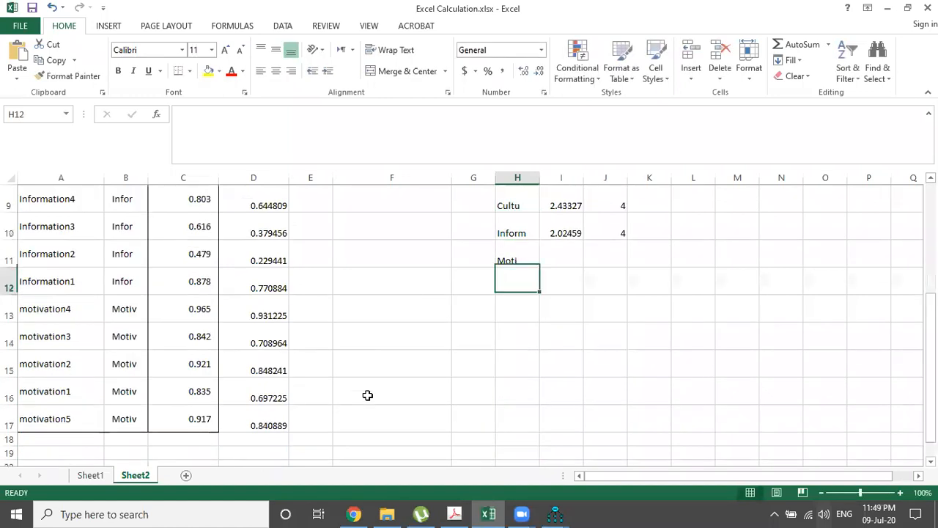
key(Right)
text(=sum)
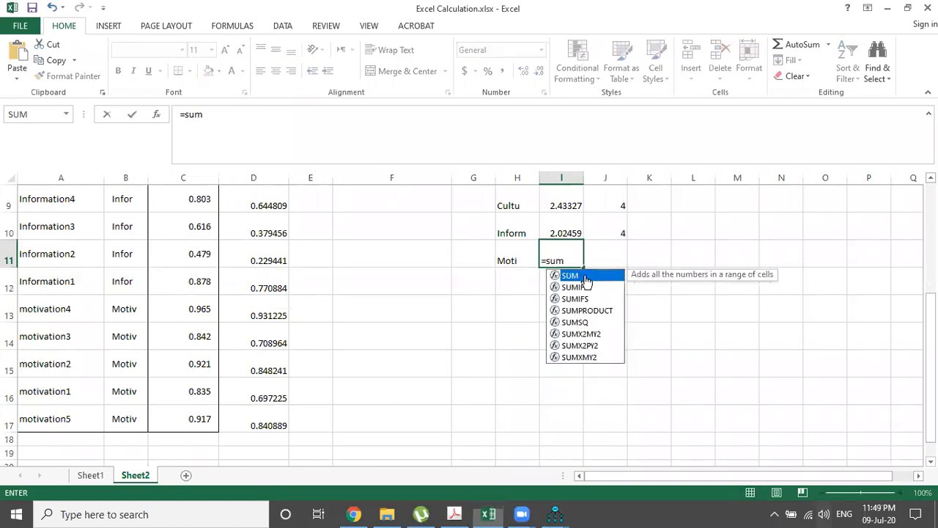
double_click(584, 276)
drag(275, 315, 271, 413)
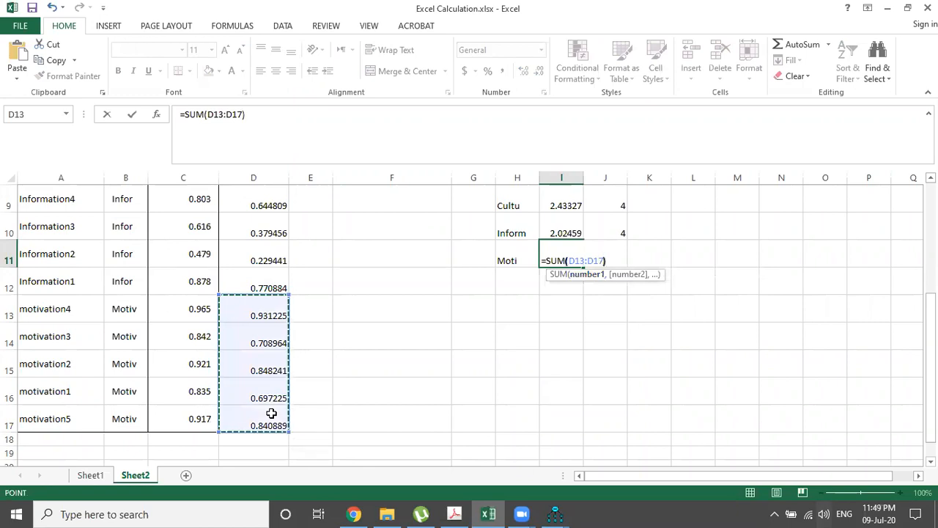
key(Return)
Step: Enter the motivation item count 5 in J11, beside the Moti sum
key(Up)
key(Up)
scroll(272, 413, up, 2)
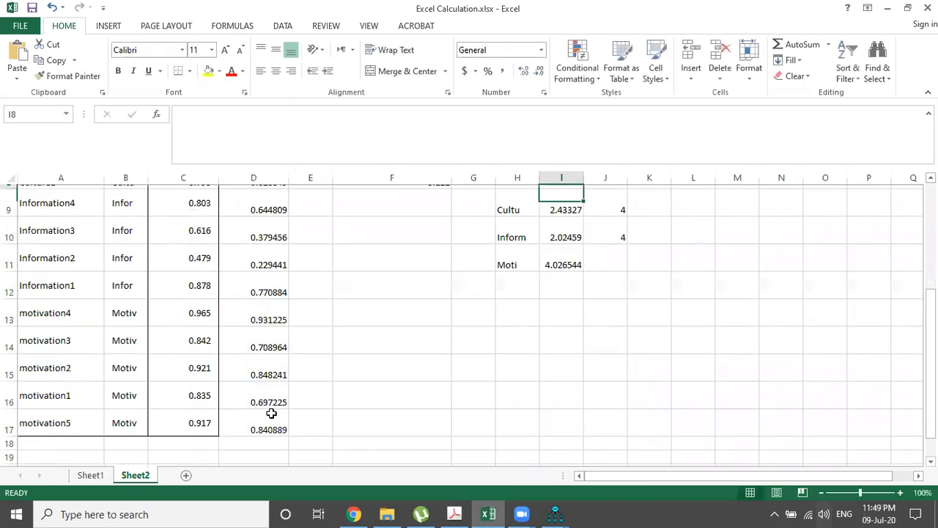
key(Down)
key(Down)
key(Right)
key(Up)
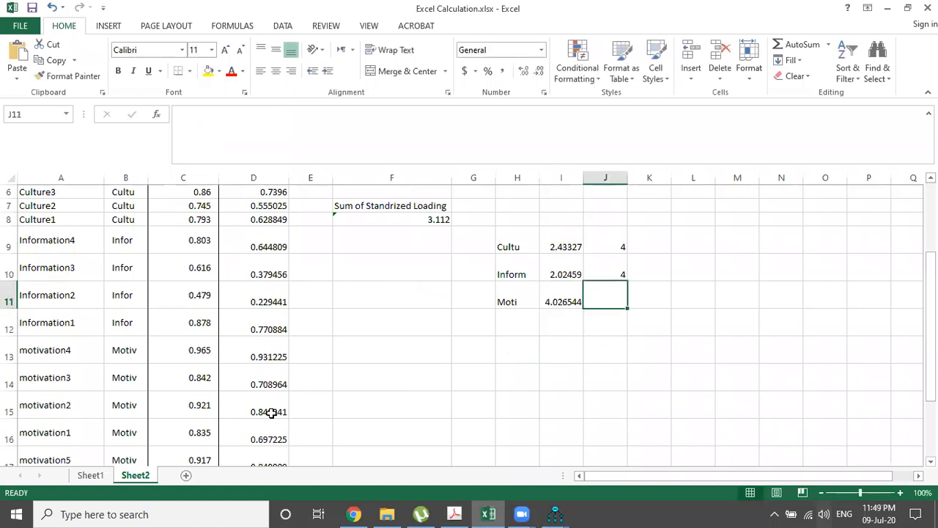
text(5)
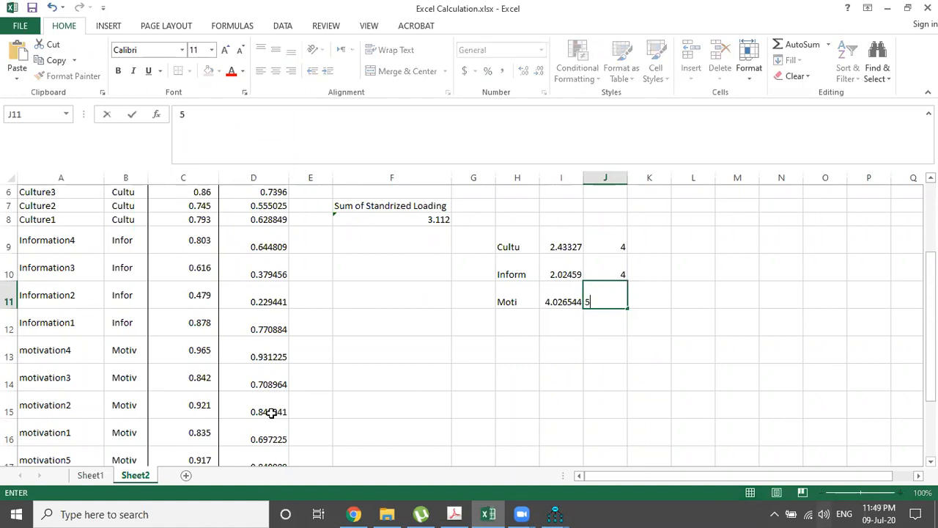
Step: Divide the Culture sum of squared loadings by its item count in K9 with =I9/J9
key(Right)
key(Up)
key(Up)
text(=)
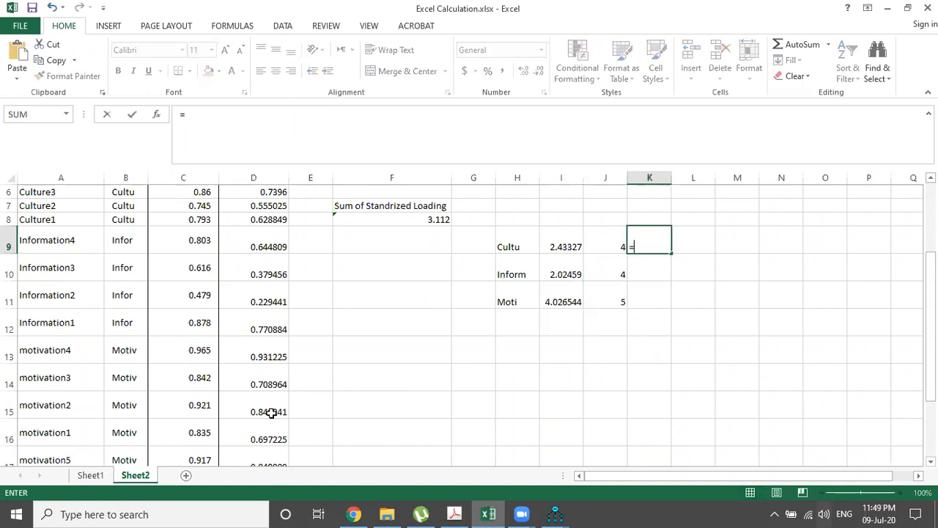
click(558, 246)
text(:I/)
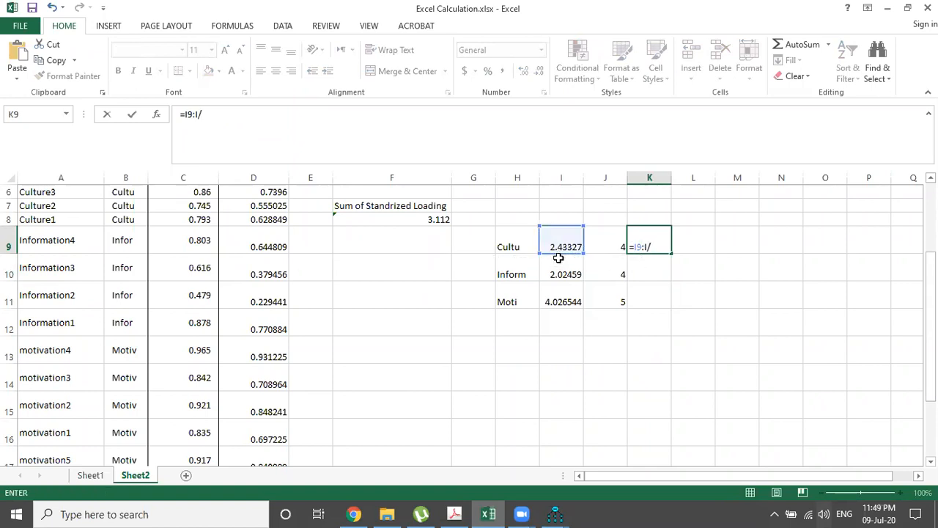
key(BackSpace)
key(BackSpace)
key(BackSpace)
key(BackSpace)
key(BackSpace)
click(561, 246)
text(/)
click(595, 243)
key(Return)
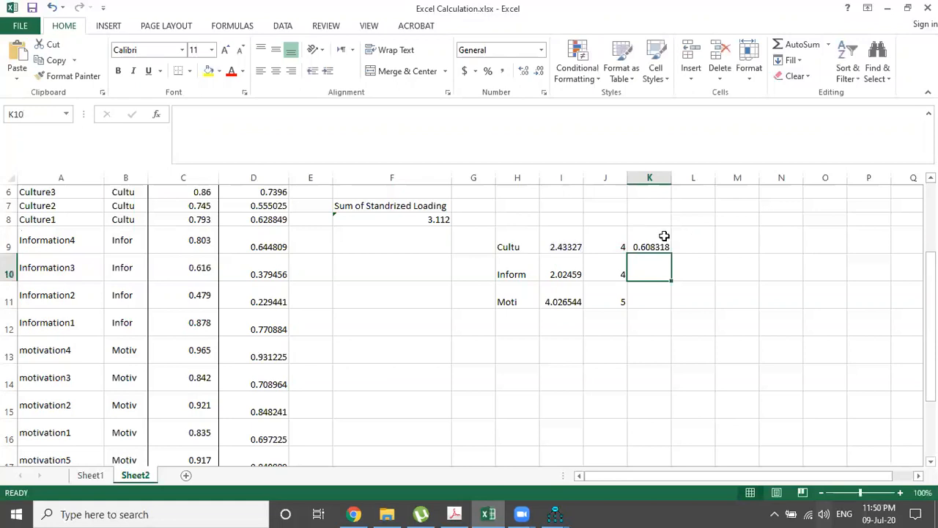
Step: Fill the K9 formula down to K11 for Inform and Moti, and head the column "AVE" in K8
click(664, 236)
drag(671, 253, 670, 303)
click(655, 219)
text(AVE)
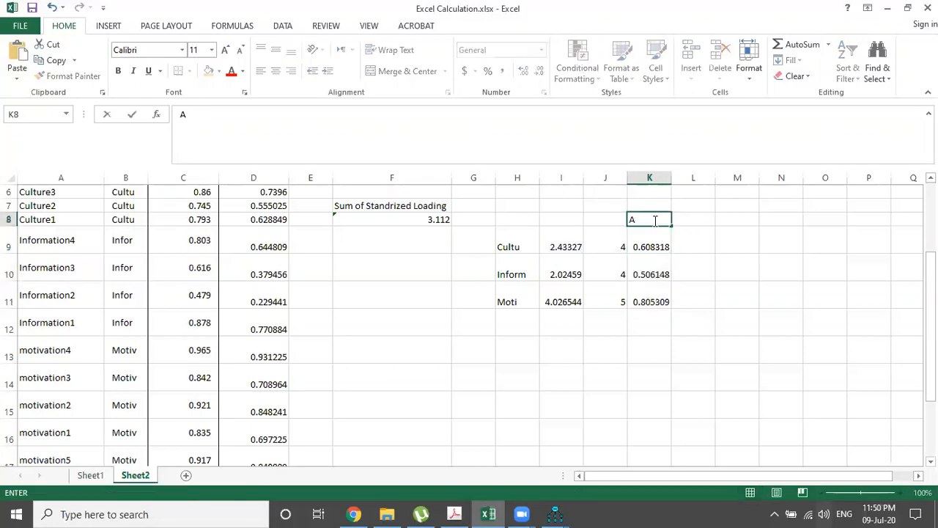
key(Return)
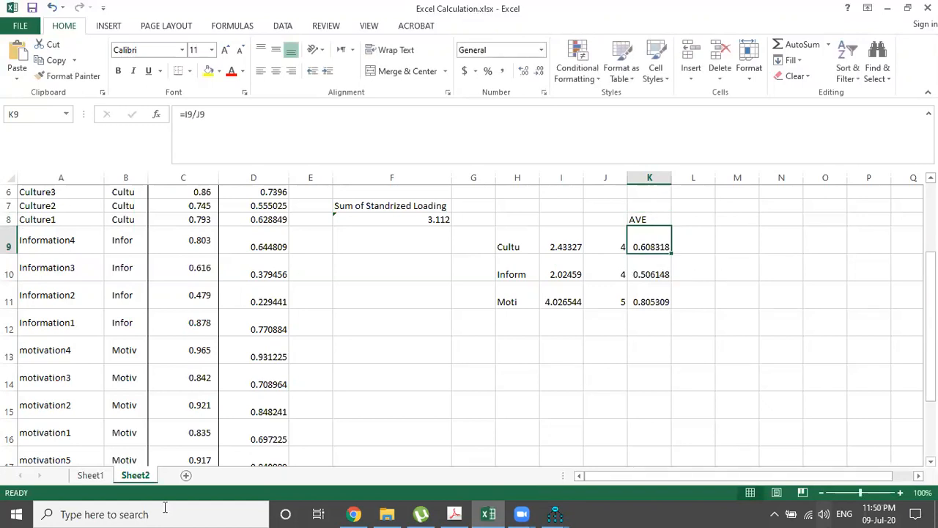
Step: Compare the calculated AVE values in K9:K11 of Sheet2 with the AVE column of the validity table on Sheet1
click(90, 475)
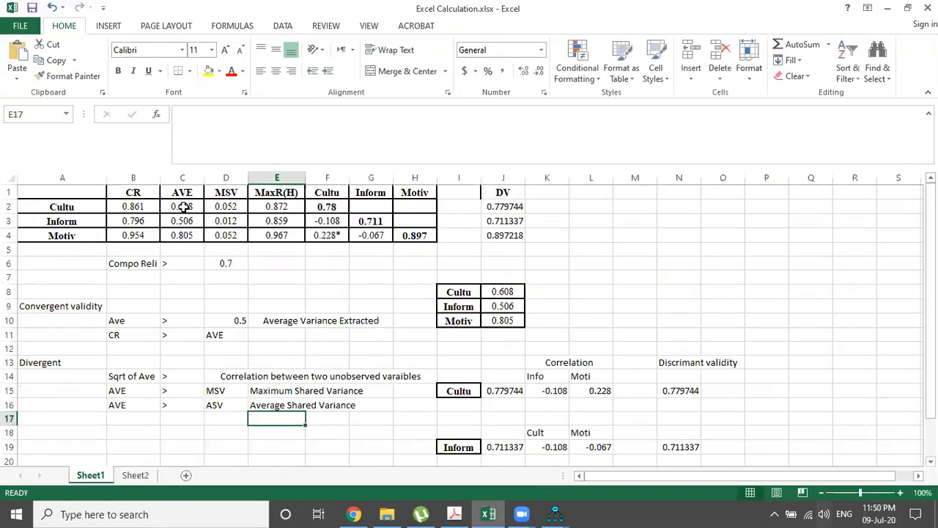
click(136, 474)
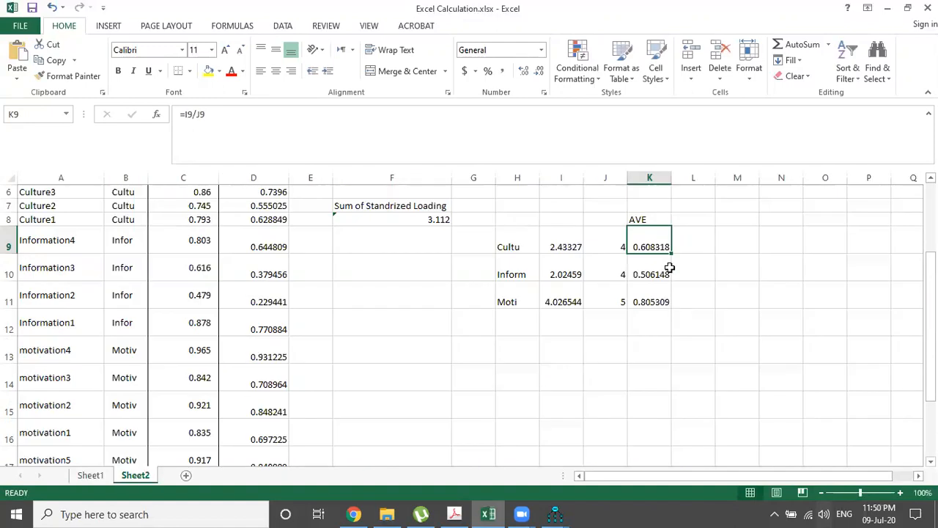
click(90, 475)
click(91, 475)
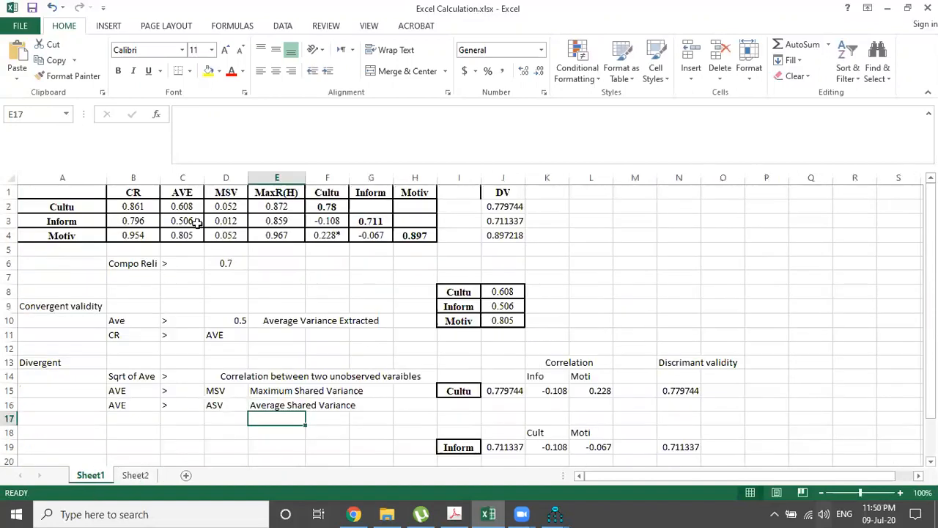
click(136, 475)
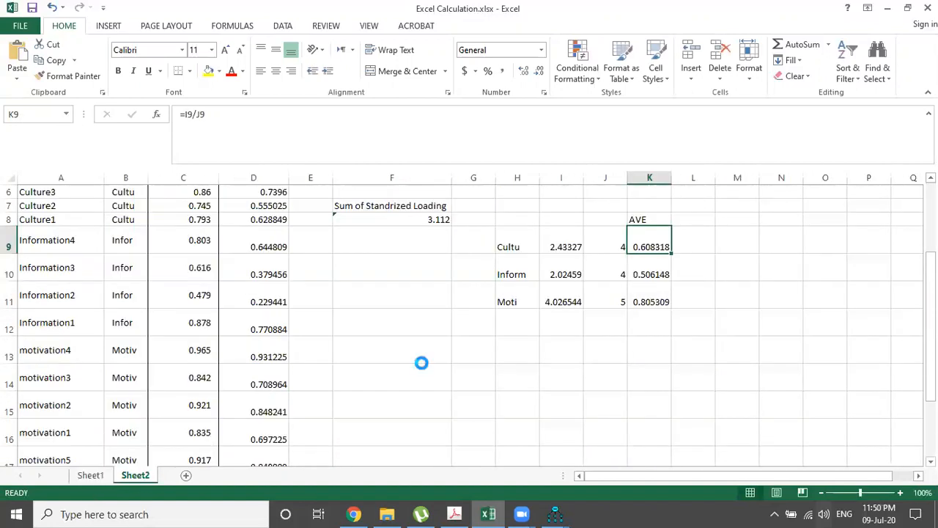
click(775, 313)
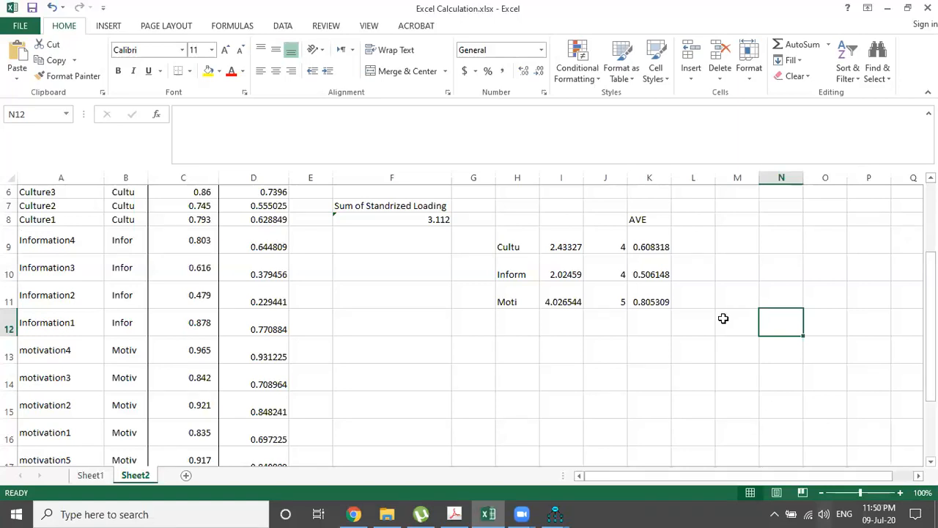
scroll(723, 318, up, 2)
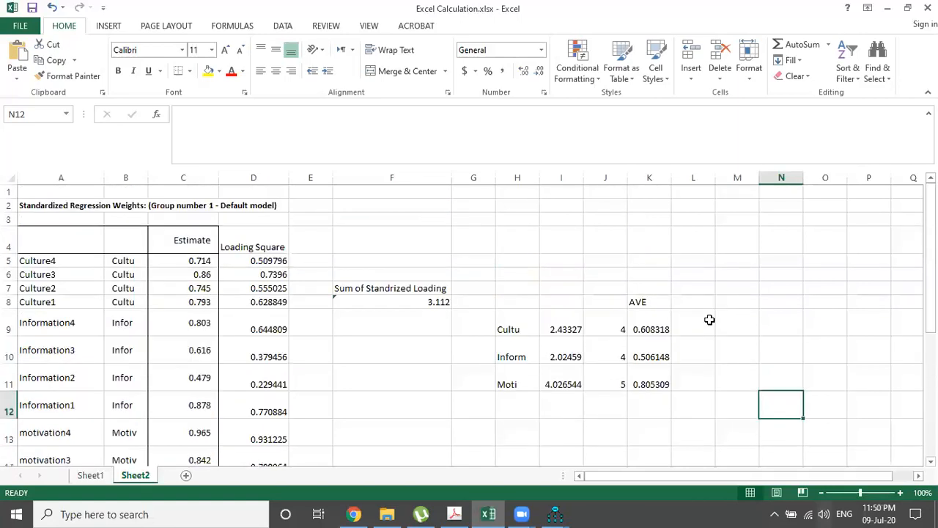
scroll(223, 257, down, 1)
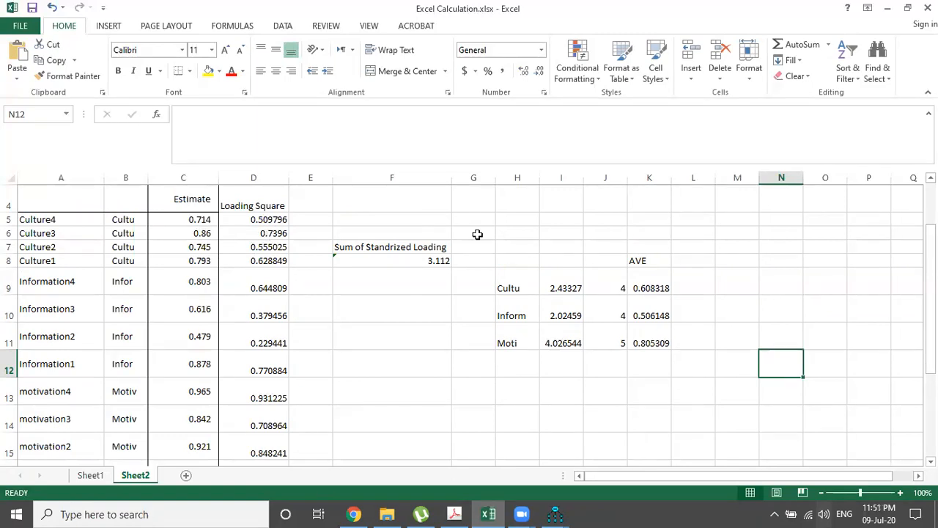
click(637, 260)
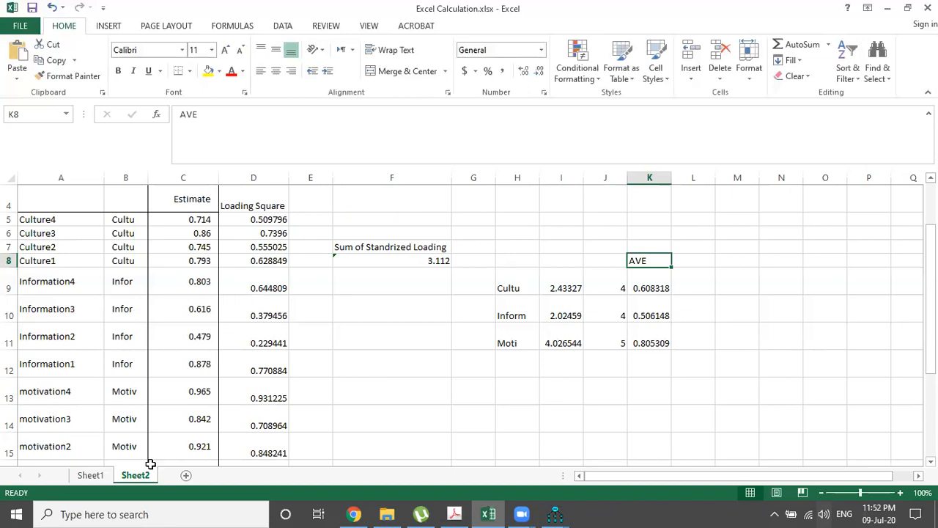
Step: Review the square-root-of-AVE criterion on Sheet1 against the Culture AVE and the construct correlation matrix in F2:H4
click(94, 476)
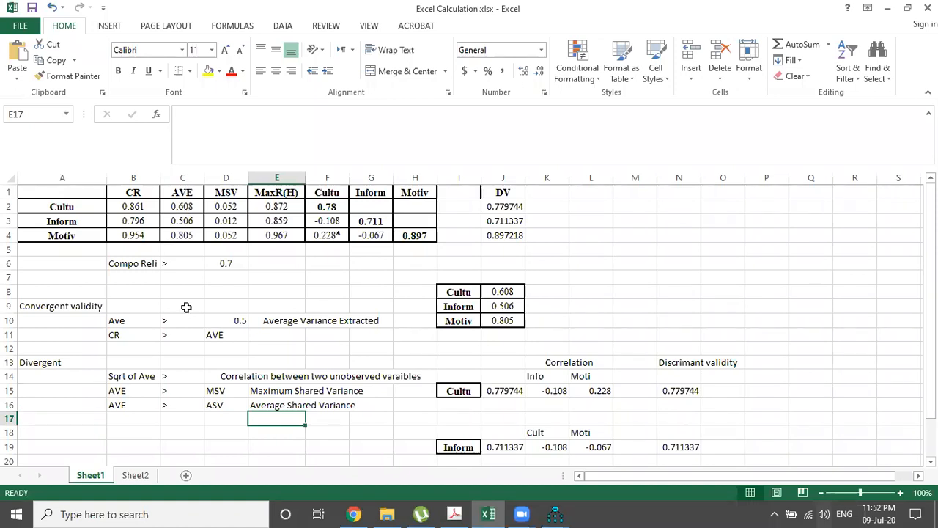
click(132, 376)
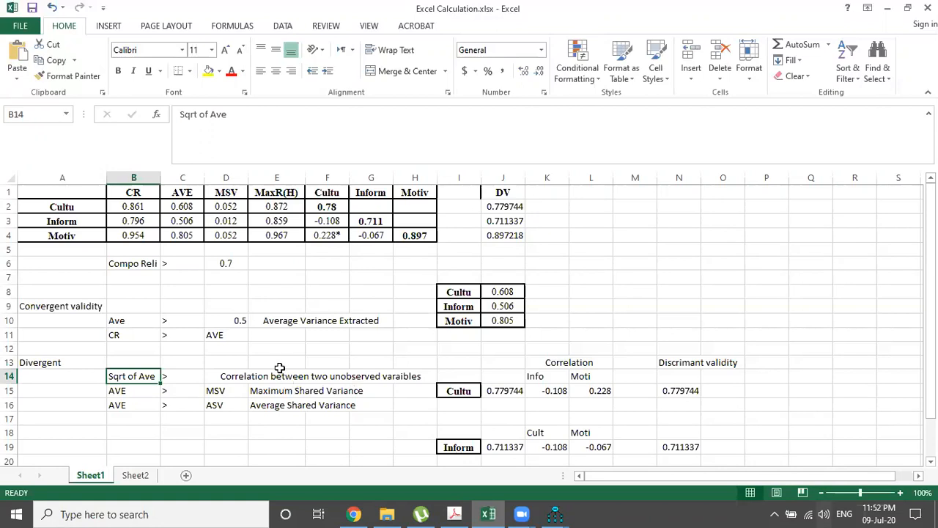
click(192, 208)
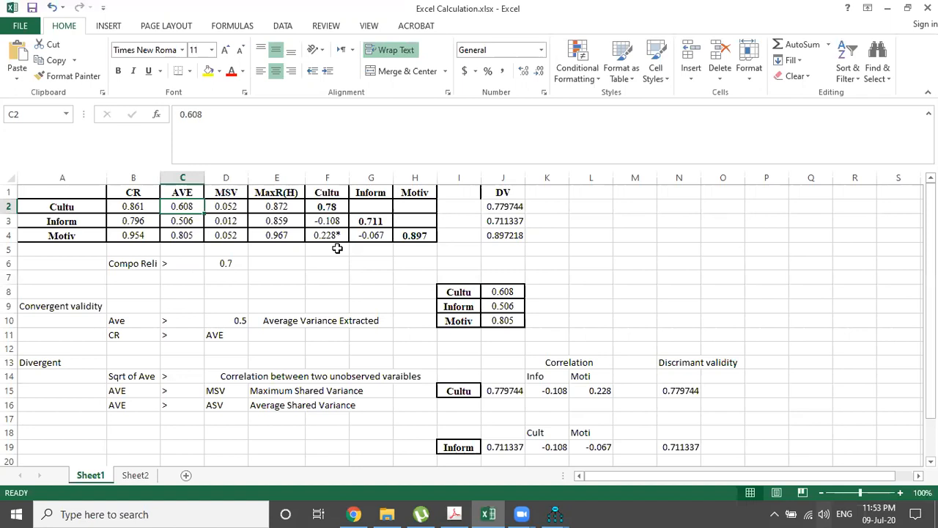
click(506, 390)
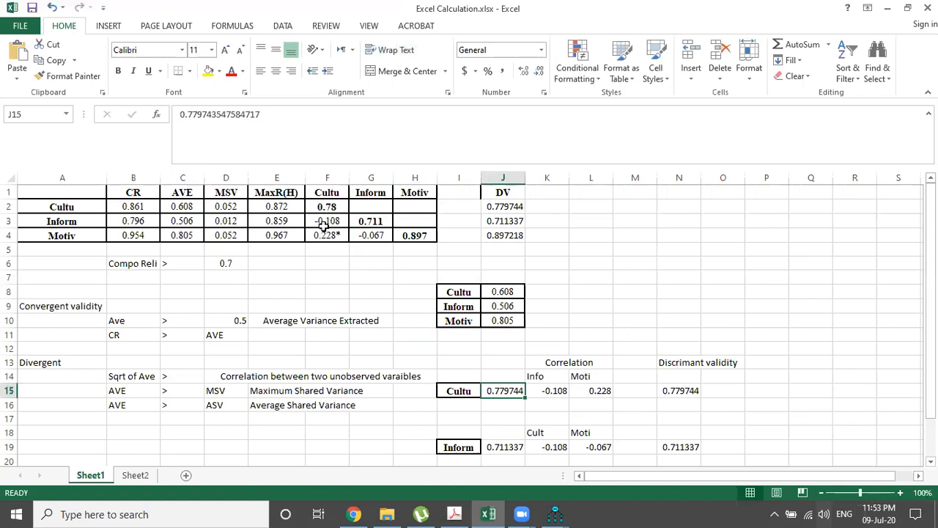
click(344, 205)
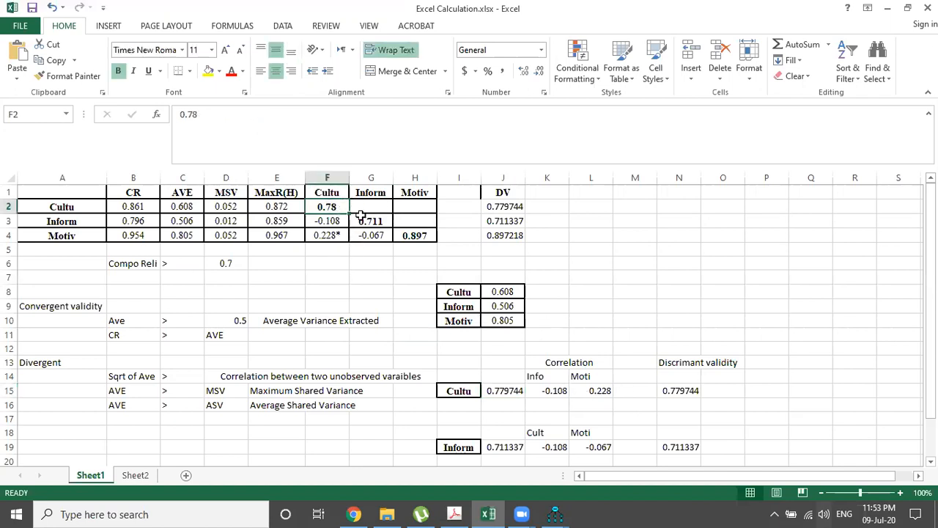
key(shift+Down)
key(shift+Right)
key(shift+Down)
key(shift+Right)
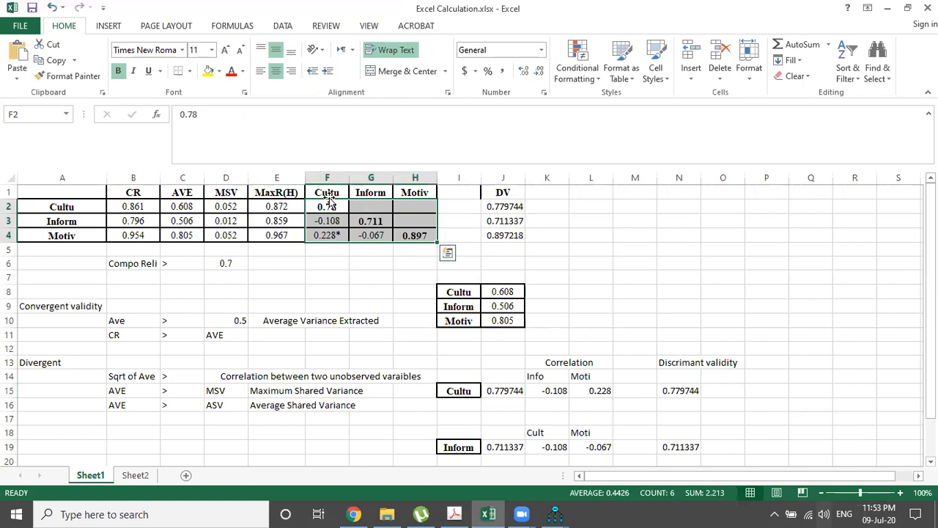
Step: Examine the constructs' AVE values in C2:C4 and their MSV values in D2:D4
key(Left)
key(Left)
key(Left)
key(shift+Down)
key(shift+Down)
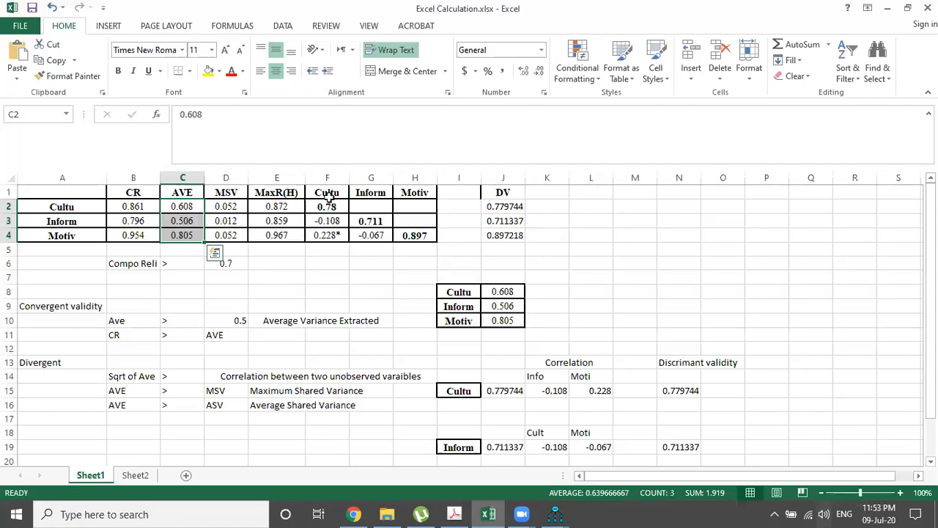
key(Right)
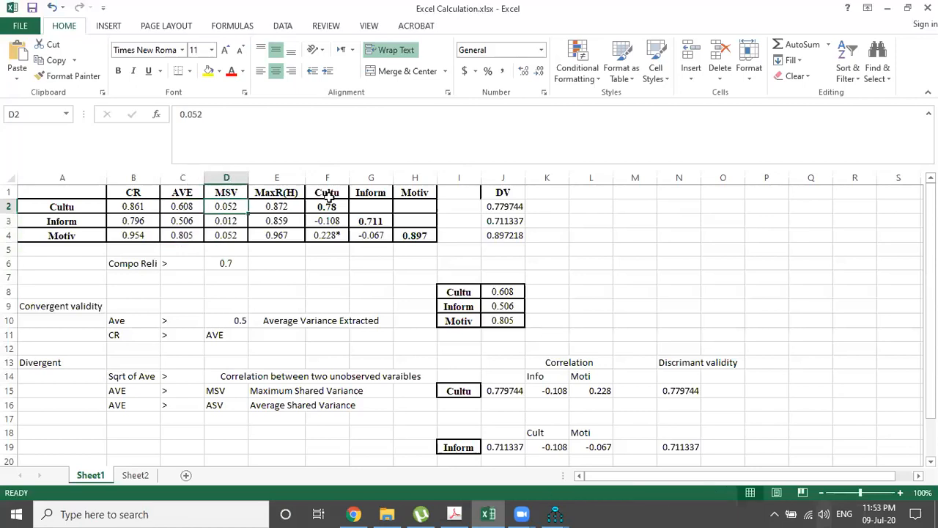
key(Down)
key(Down)
key(Down)
key(Down)
key(Down)
key(Down)
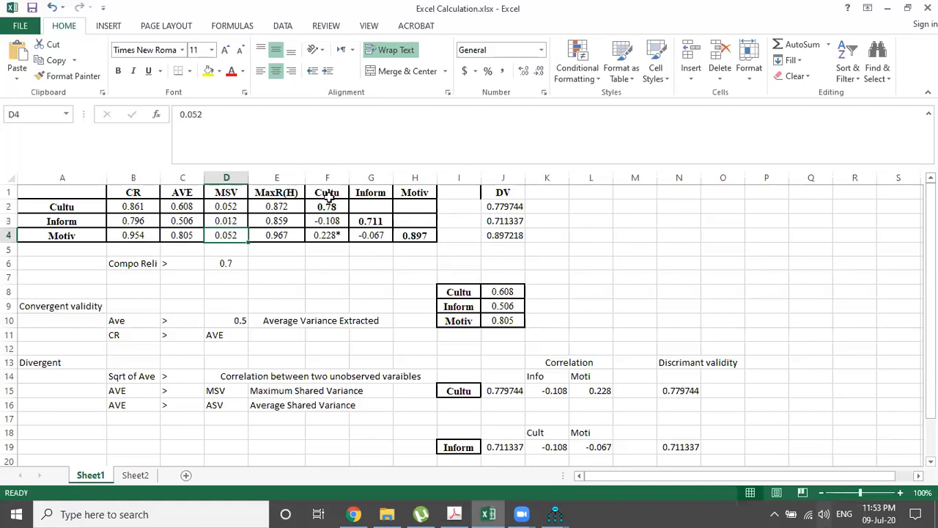
Step: Square the Culture–Information correlation in P15 with =K15*K15
key(Right)
key(Right)
key(Right)
key(Right)
key(Right)
key(Down)
key(Down)
key(Right)
key(Down)
key(Down)
key(Down)
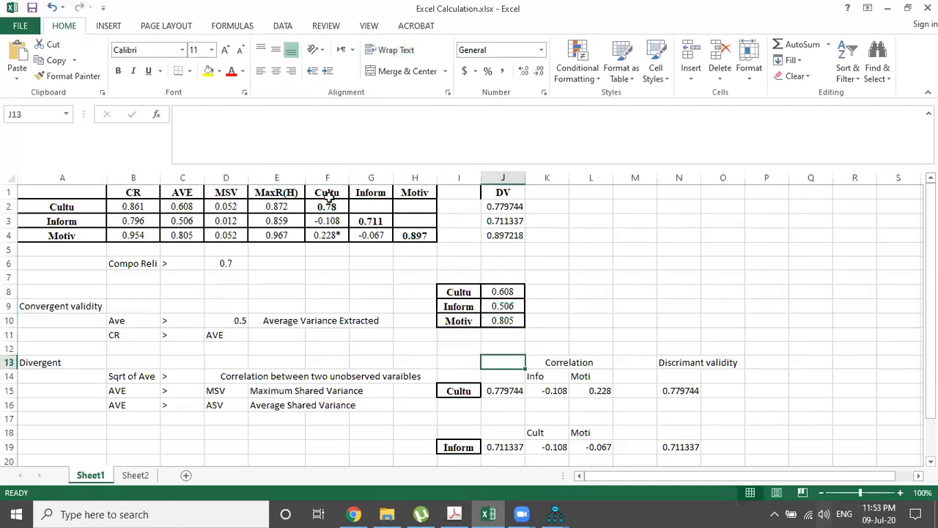
key(Down)
key(Right)
key(Down)
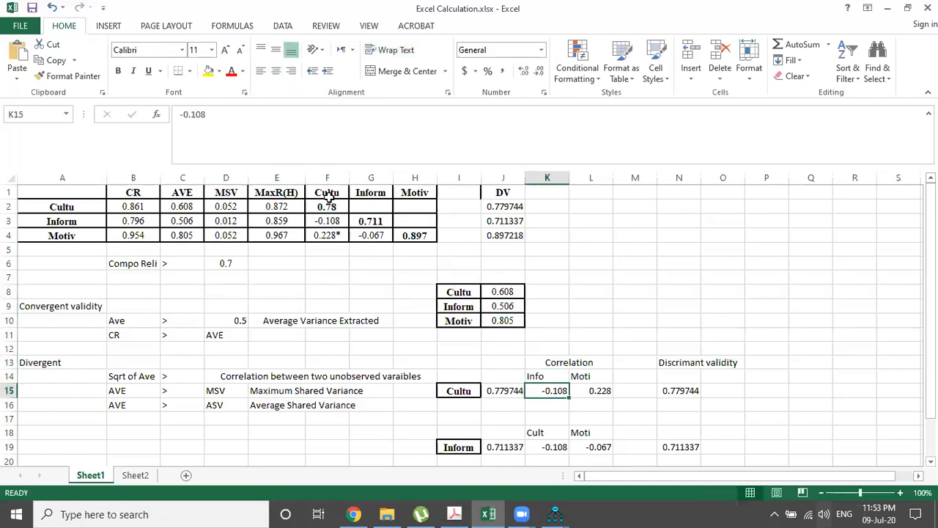
key(Right)
key(Right)
key(Right)
key(Right)
key(Right)
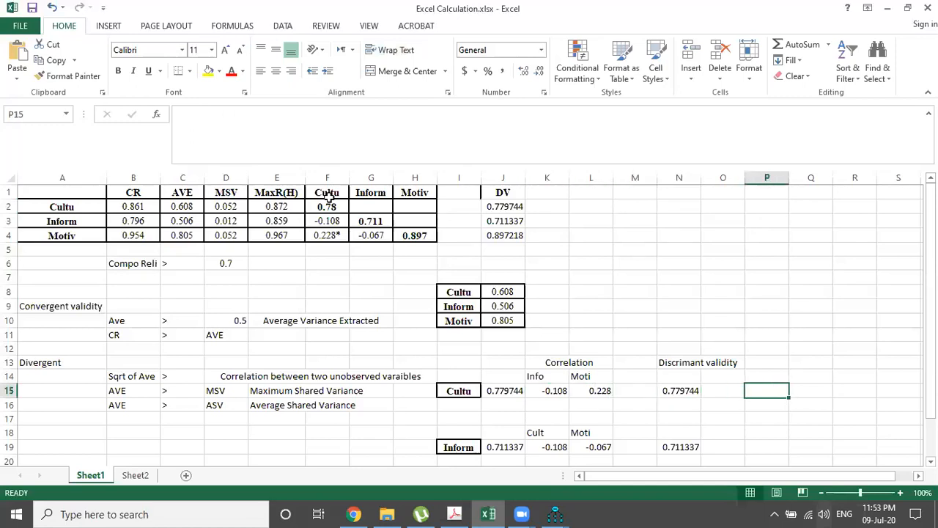
text(=)
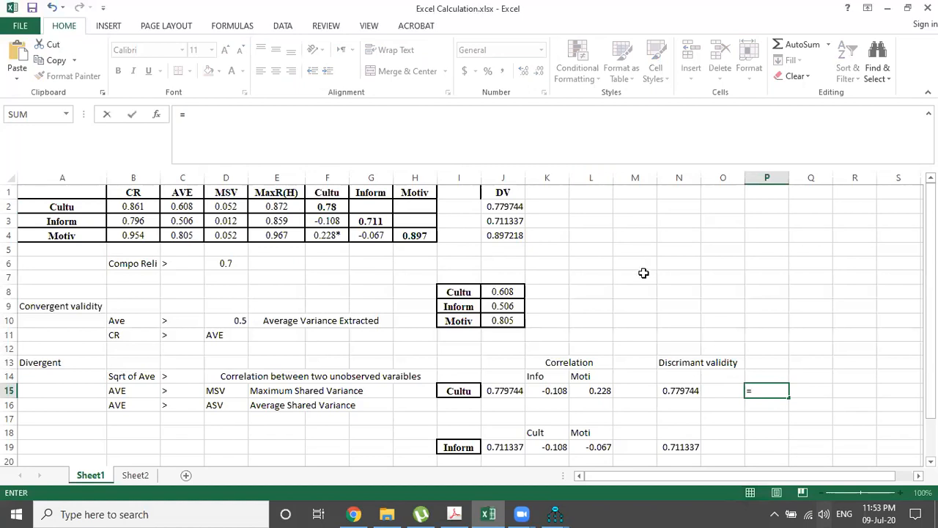
click(556, 390)
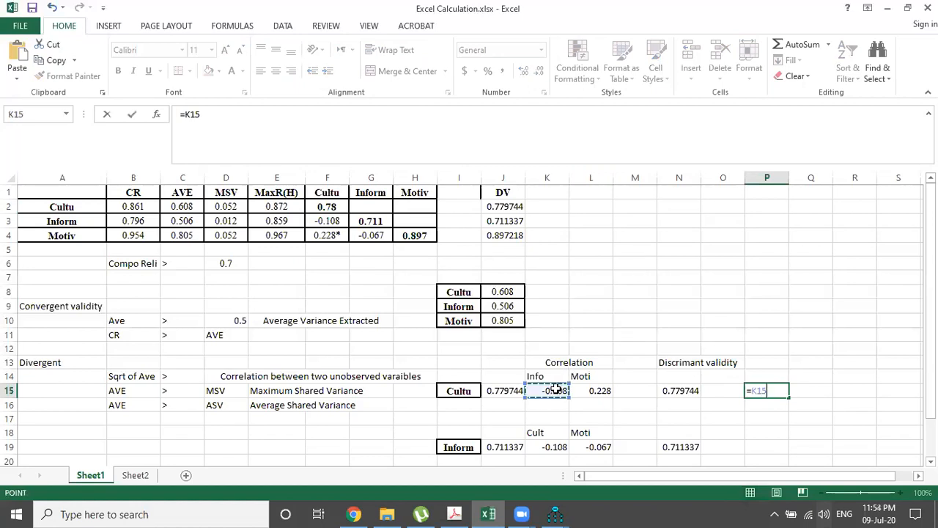
text(*)
click(555, 390)
key(Return)
Step: Square the Culture–Motivation correlation in Q15 with =L15*L15
key(Right)
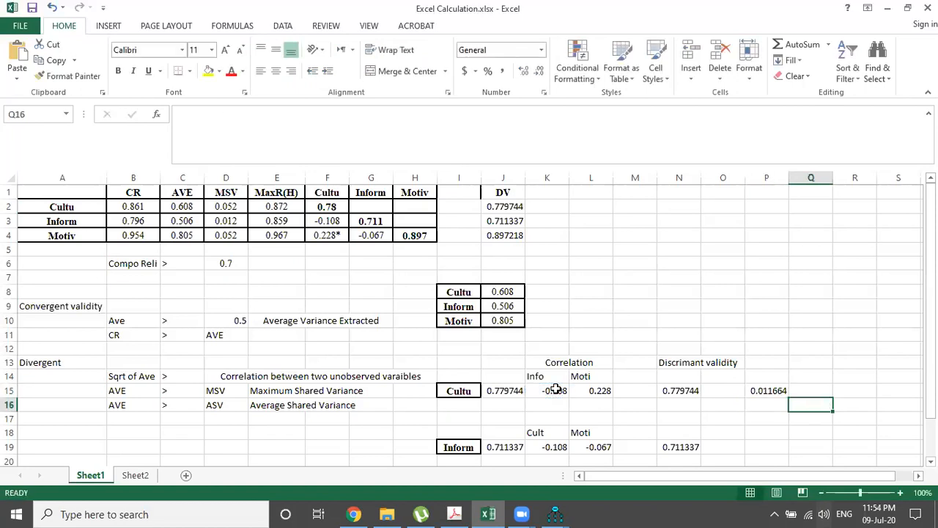
key(Up)
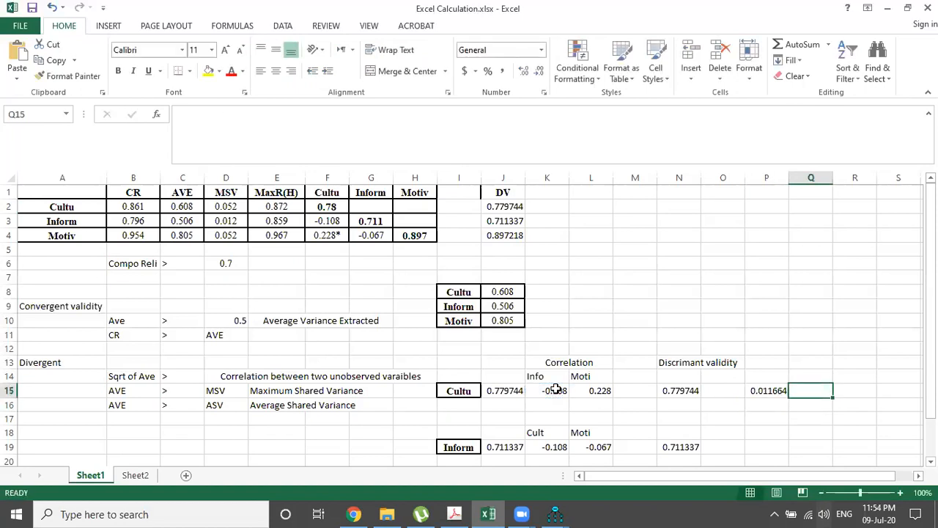
text(=)
click(605, 391)
text(*)
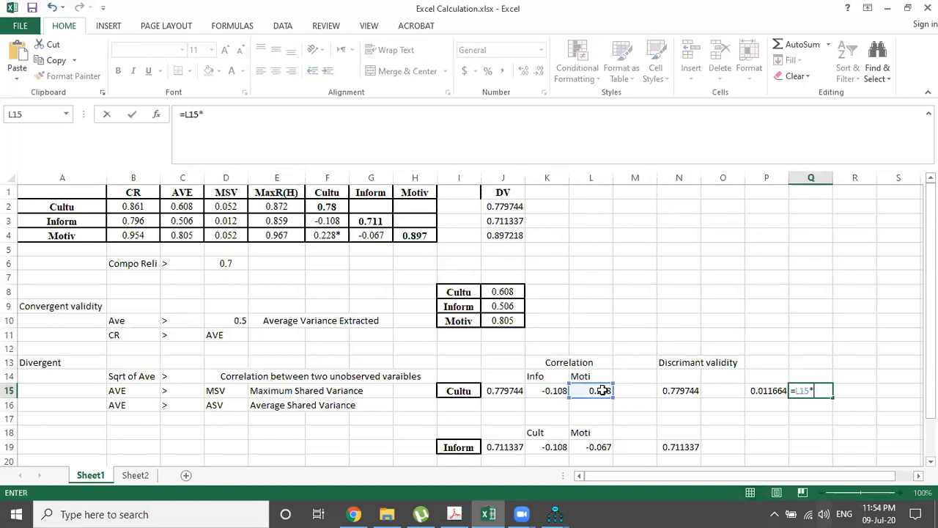
click(602, 391)
key(Return)
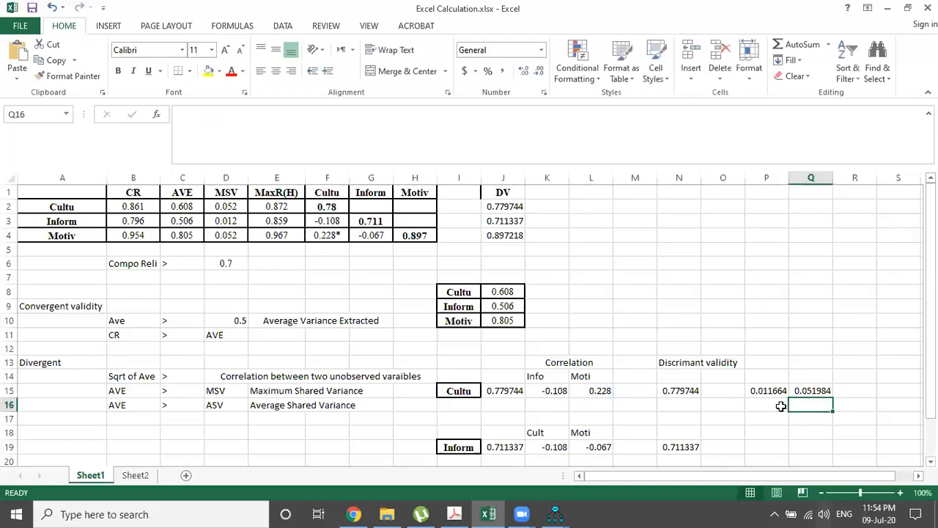
Step: Compare the squared correlations in P15 and Q15 with the Culture MSV in D2 of the validity table
click(771, 391)
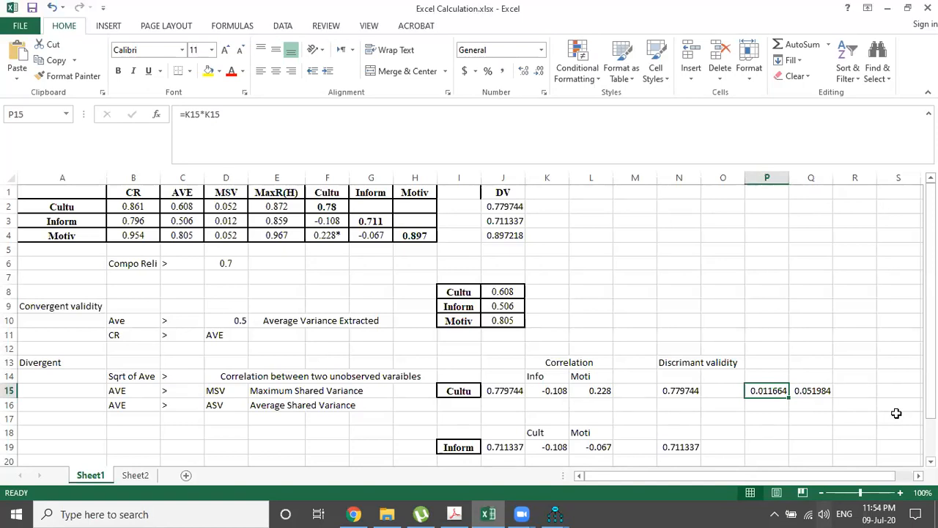
key(Right)
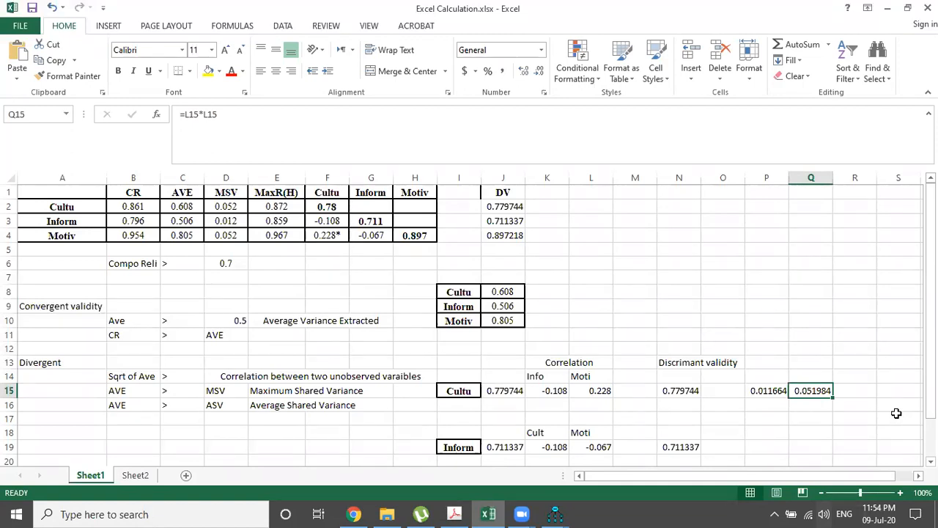
click(228, 206)
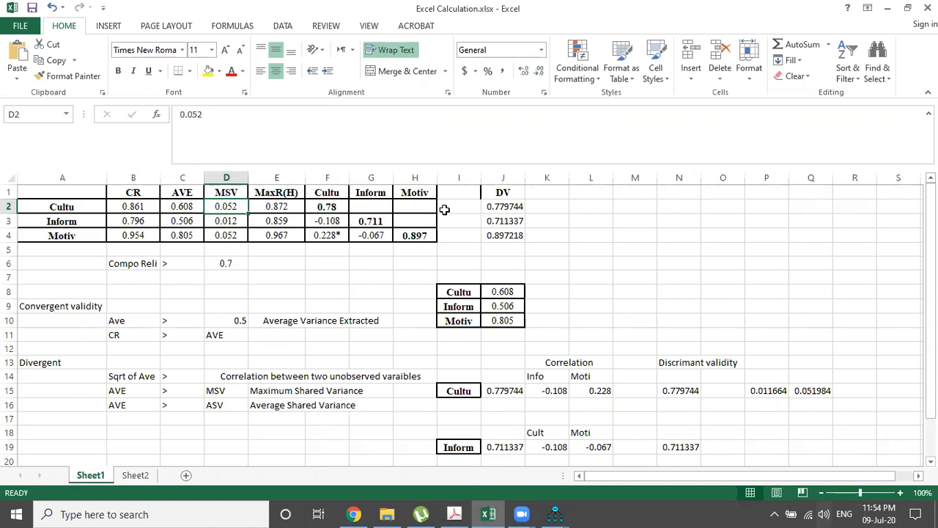
key(Left)
key(Left)
key(Left)
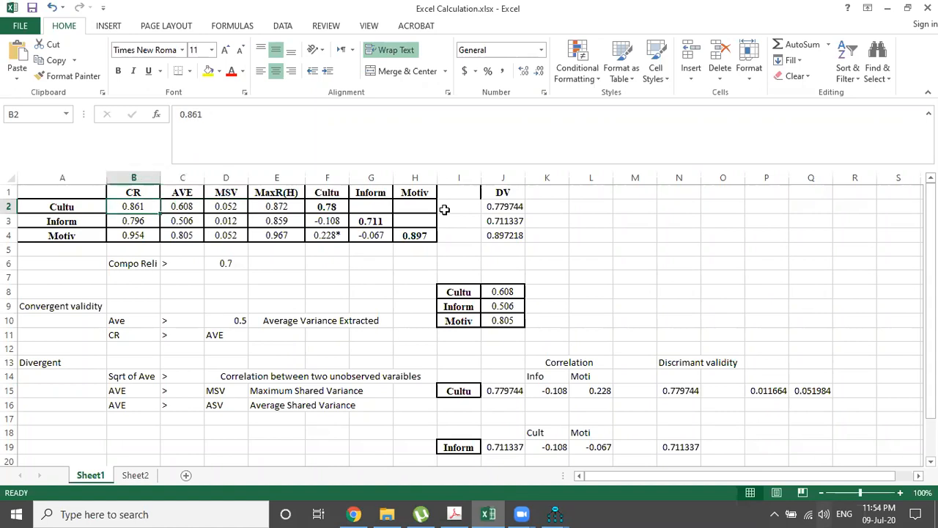
Step: Compare the Culture AVE in C2 with the squared correlations in P15 and Q15
key(Right)
key(Left)
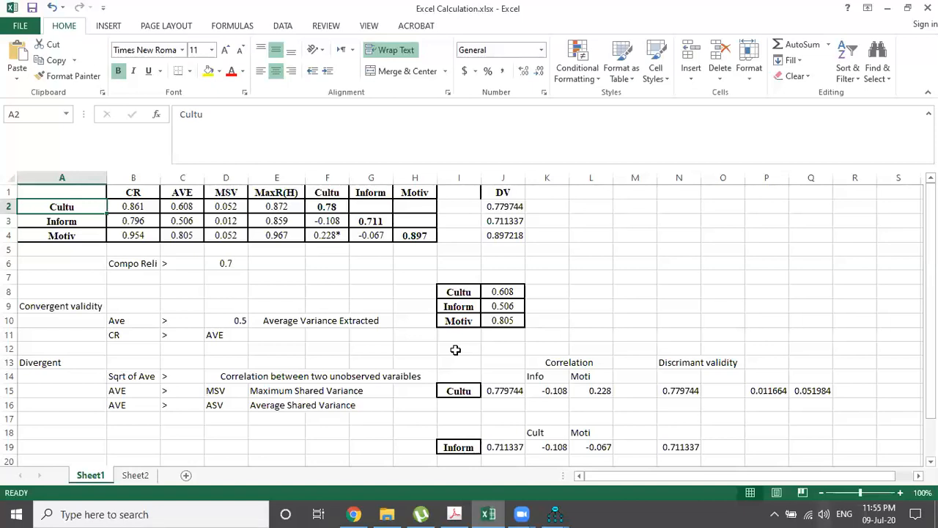
key(Right)
key(Right)
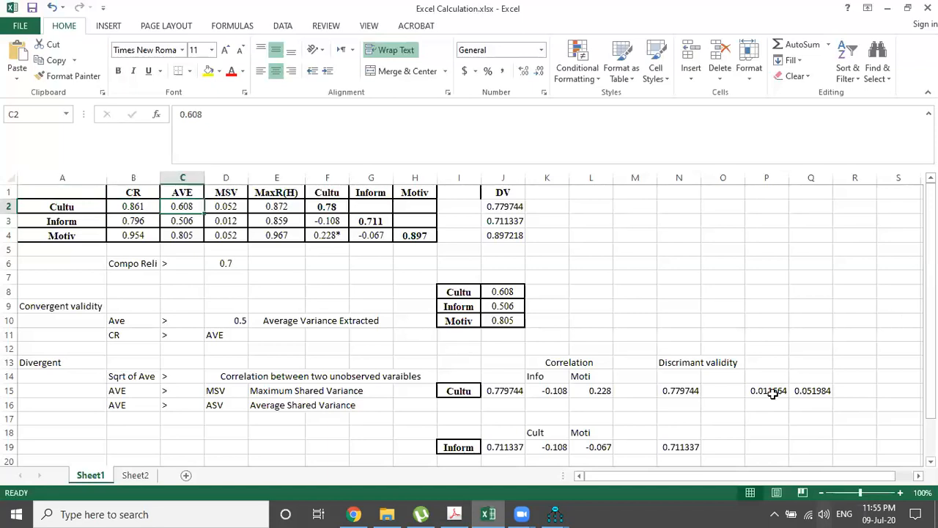
click(774, 392)
click(828, 386)
key(Left)
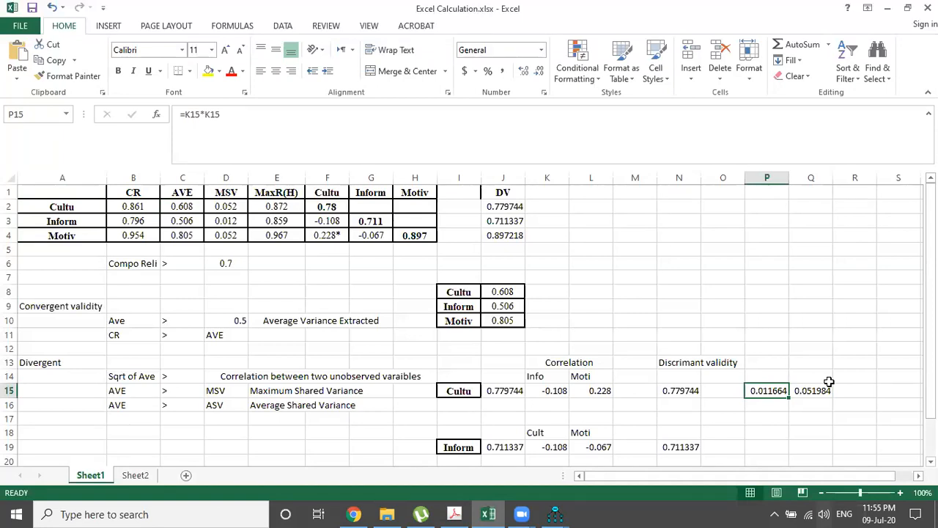
key(Right)
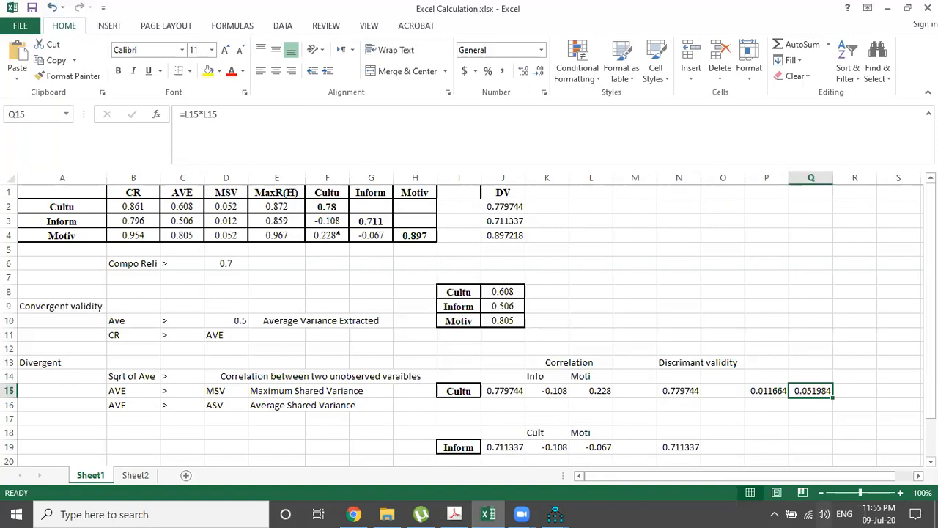
key(Left)
key(Right)
Step: Check the Culture MSV in D2 against the squared Culture–Motivation correlation in Q15
key(Left)
key(Left)
key(Left)
key(Left)
key(Left)
key(Left)
key(Left)
key(Left)
key(Left)
key(Left)
key(Left)
key(Up)
key(Up)
key(Up)
key(Up)
key(Up)
key(Up)
key(Up)
key(Up)
key(Up)
key(Left)
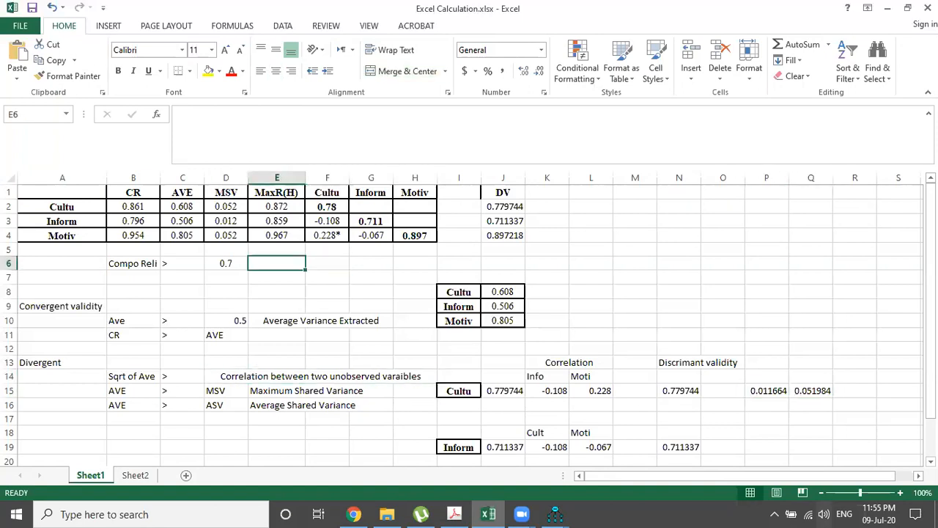
key(Left)
key(Up)
key(Up)
key(Up)
key(Up)
Step: Copy the Info and Moti headings from K14:L14 to P14:Q14 above the squared correlations
key(Down)
key(Down)
key(Down)
key(Down)
key(Right)
key(Right)
key(Right)
key(Right)
key(Right)
key(Right)
key(Right)
key(Down)
key(Down)
key(Down)
key(Down)
key(Down)
key(Down)
key(Down)
key(Down)
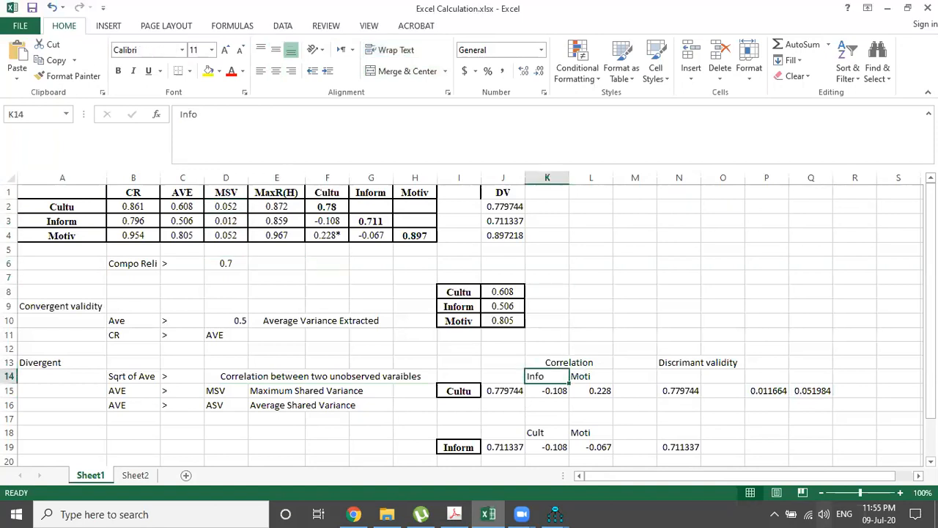
key(shift+Right)
key(ctrl+c)
key(Right)
key(Right)
key(Right)
key(Right)
key(Right)
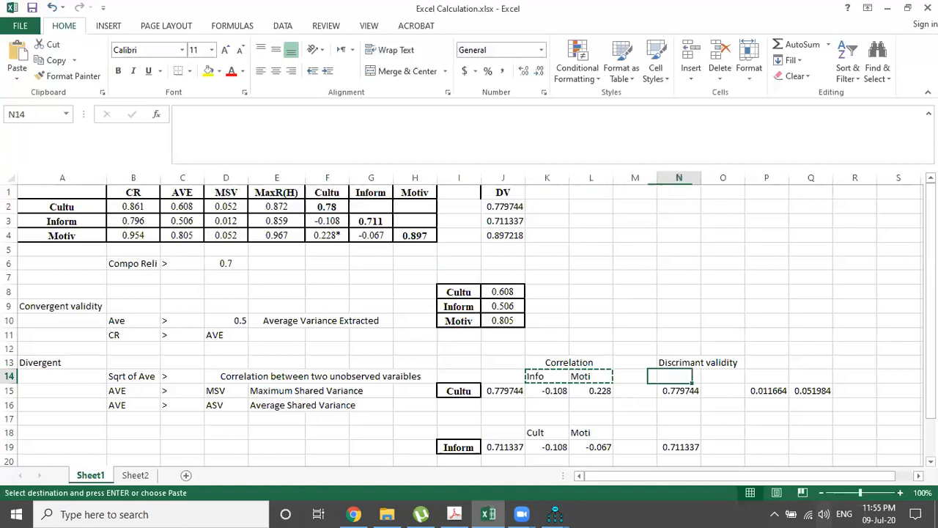
key(ctrl+v)
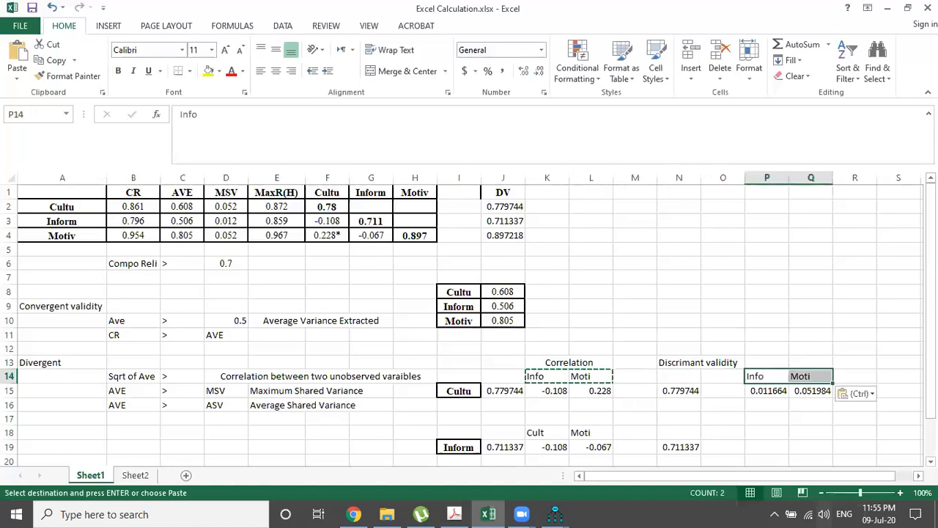
Step: Merge and center P13:Q13 and enter the heading VARIANCE
key(Up)
key(shift+Right)
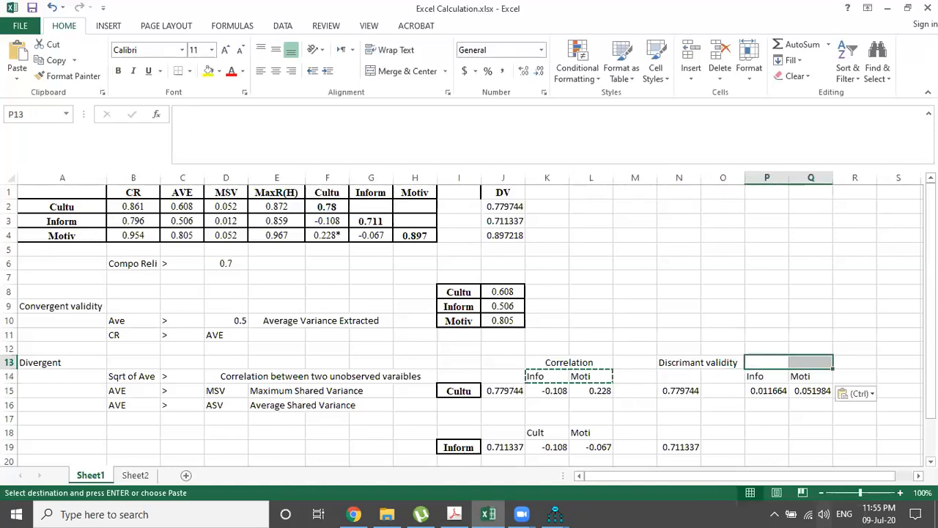
click(392, 76)
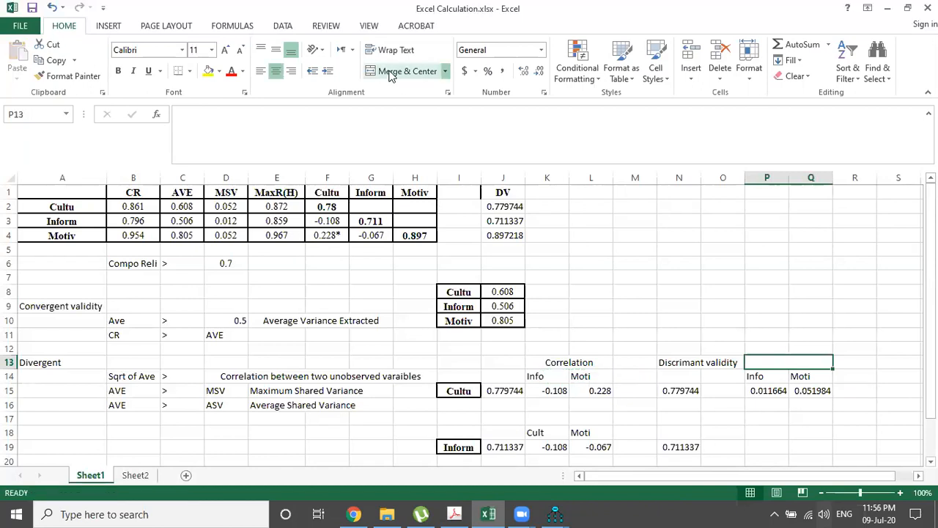
text(VARIA)
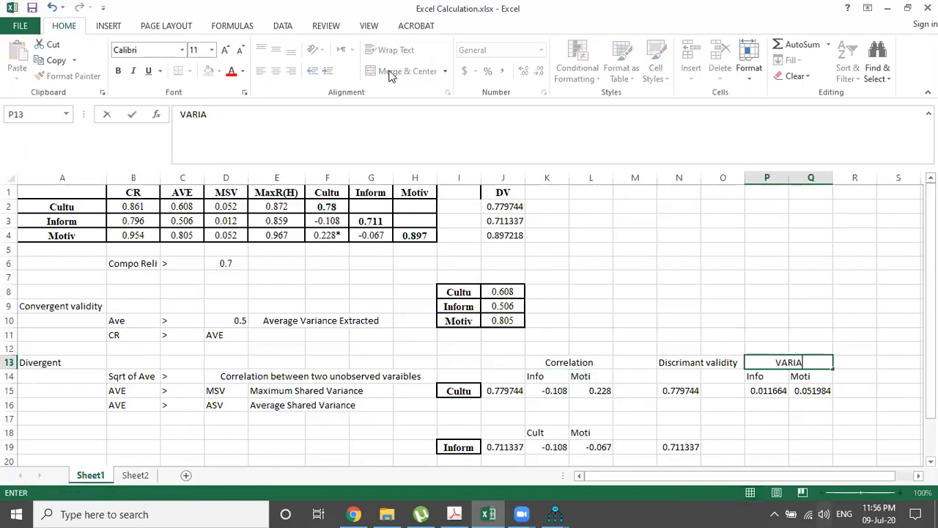
text(NCE)
key(Return)
Step: Color the squared Culture–Motivation correlation in Q15 red and compare it with the Culture MSV in D2
key(Down)
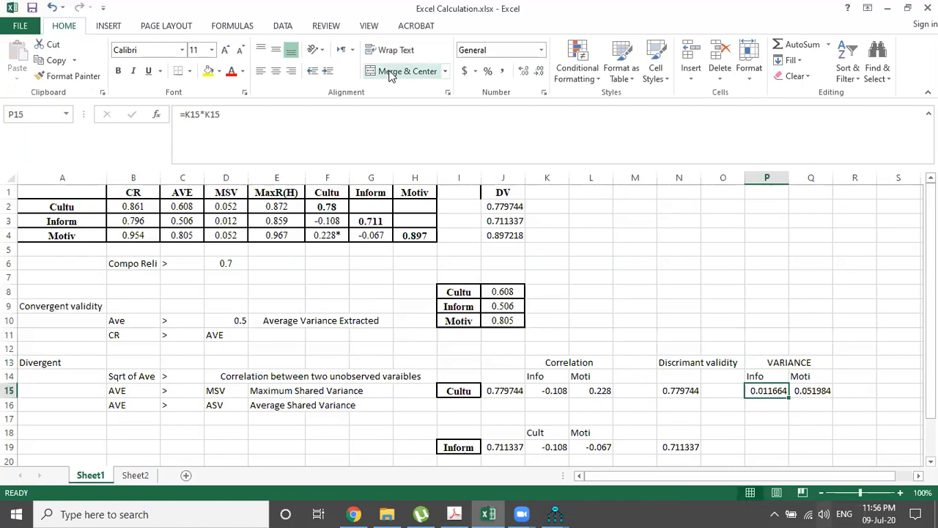
key(Right)
click(231, 71)
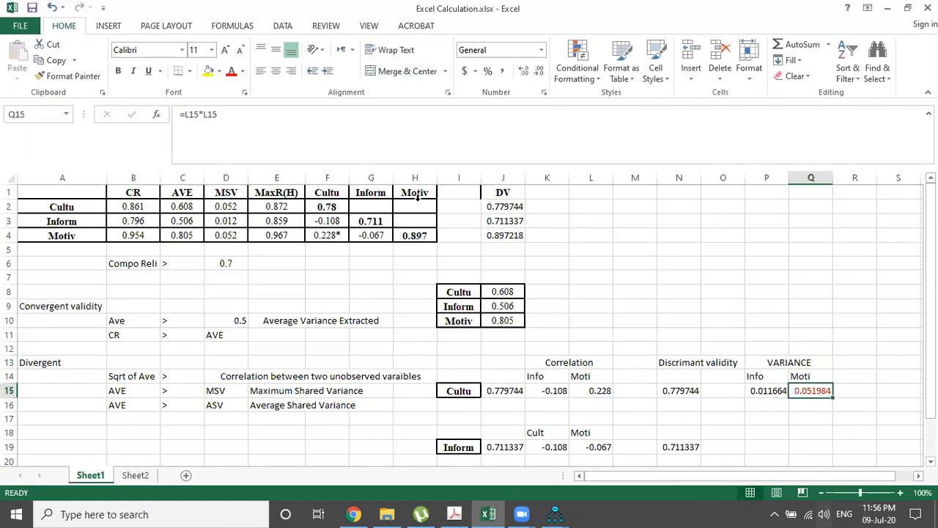
click(220, 208)
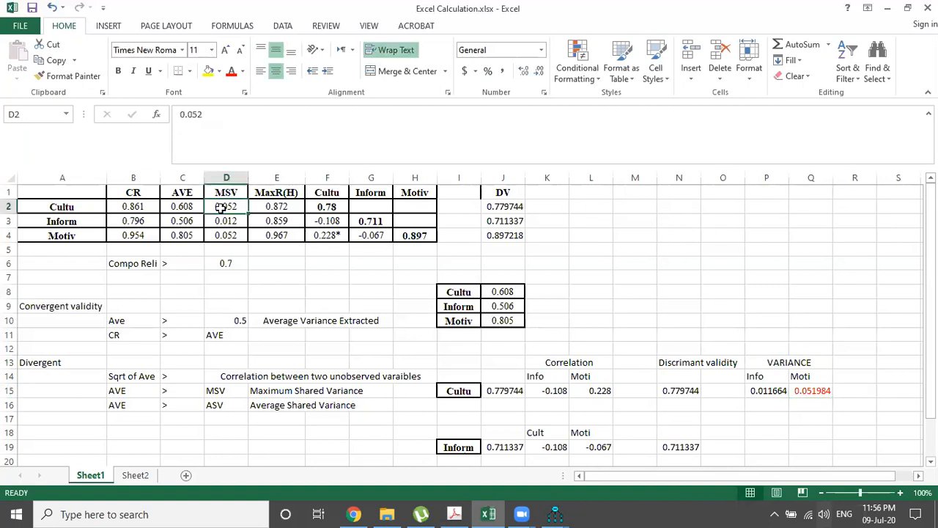
Step: Copy the Cult and Moti headings of the Information row from K18:L18 to P18:Q18
key(Down)
key(Down)
key(Down)
key(Down)
key(Down)
key(Down)
key(Down)
key(Down)
key(Down)
key(Down)
key(Down)
key(Down)
key(Down)
key(Down)
key(Down)
key(Down)
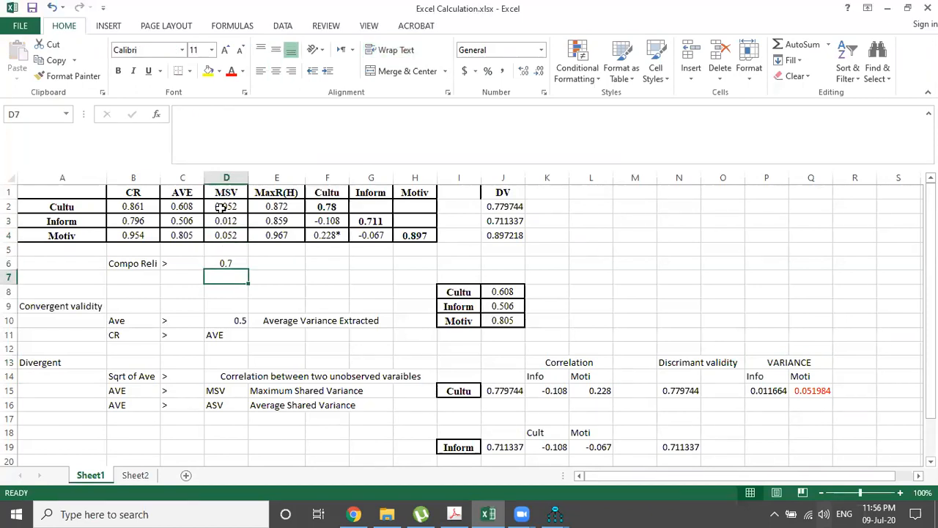
key(Right)
key(Right)
key(Right)
key(Right)
key(Right)
key(Right)
key(Right)
key(Right)
key(Right)
key(Down)
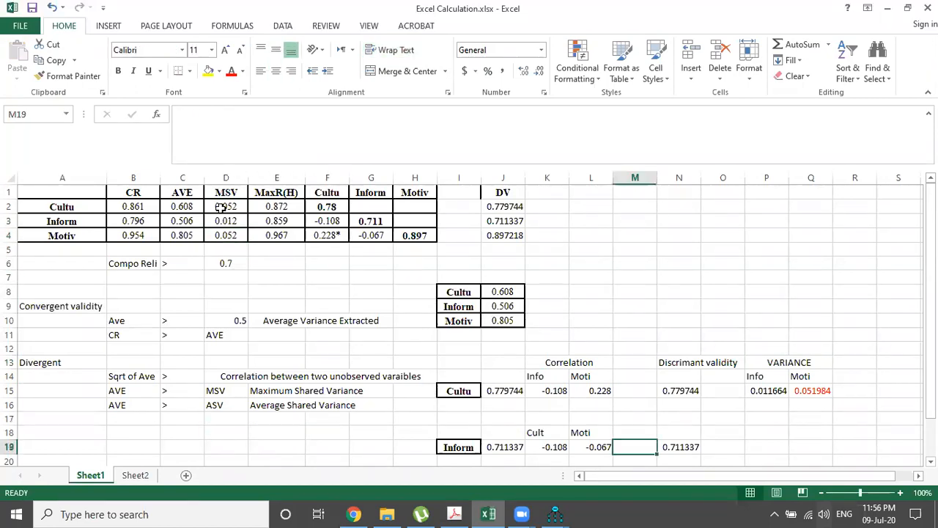
key(Down)
key(Up)
key(Right)
key(Right)
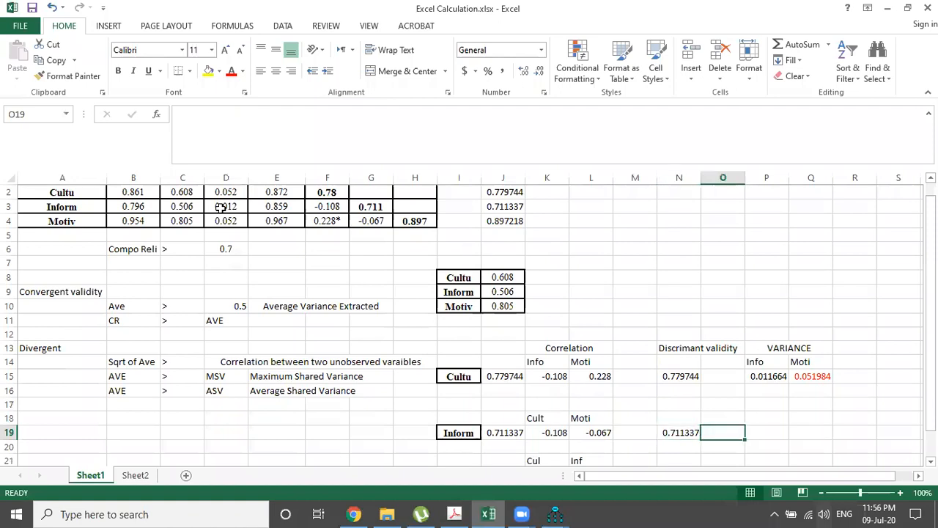
key(Right)
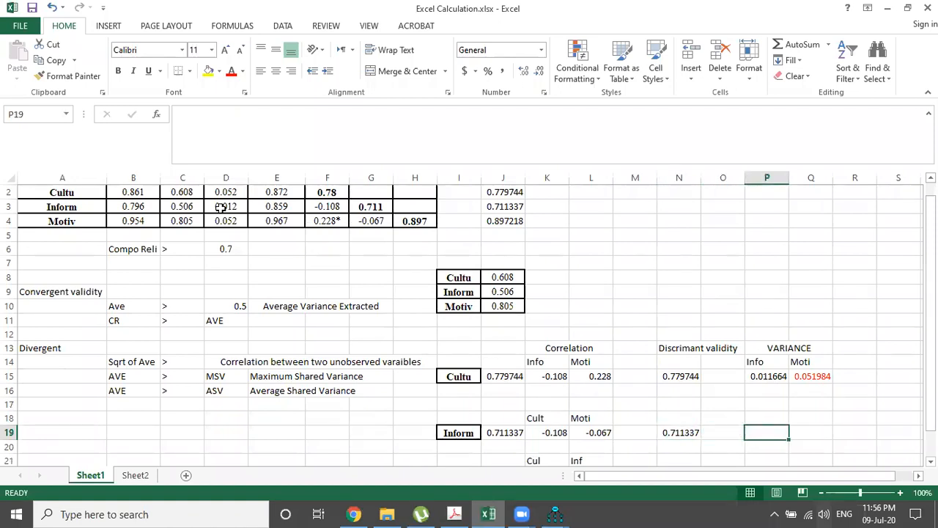
key(Left)
key(Left)
key(Left)
key(Left)
key(Left)
key(Up)
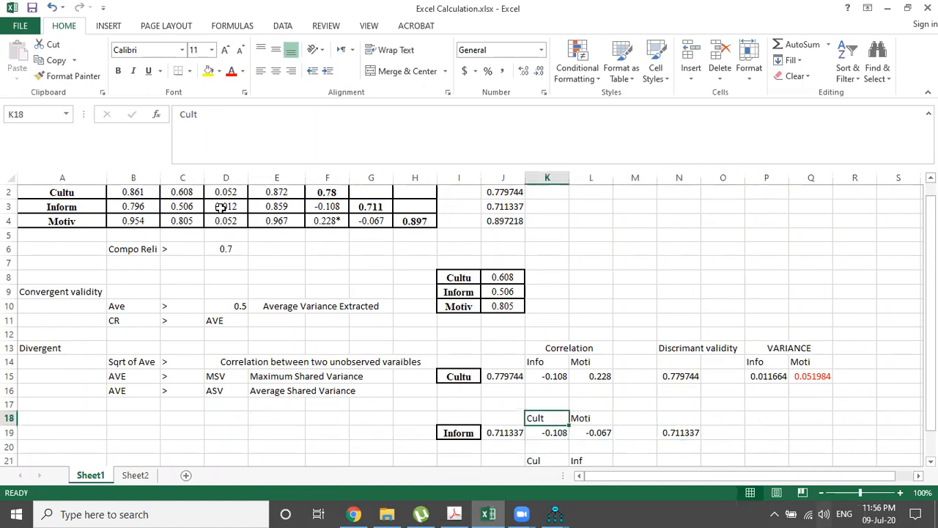
key(shift+Right)
key(ctrl+c)
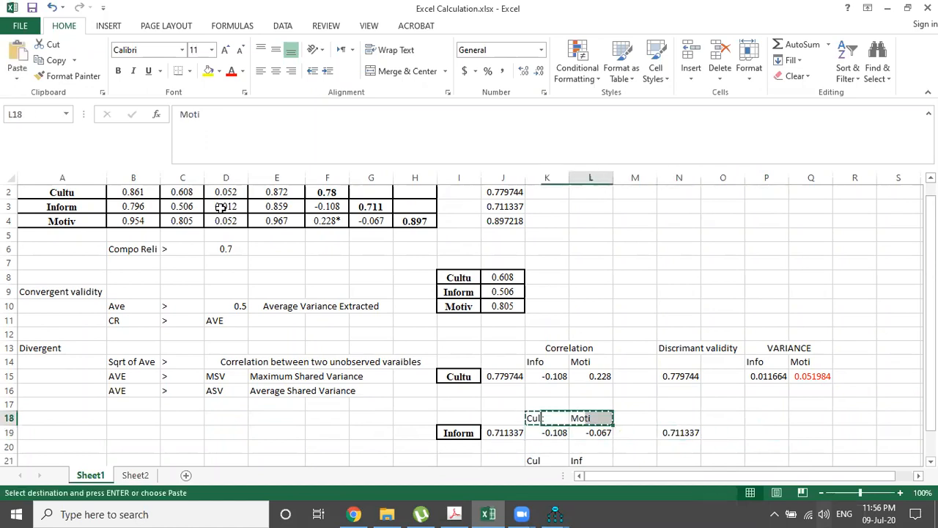
key(Right)
key(Right)
key(Right)
key(Right)
key(ctrl+v)
Step: Square the Information–Culture correlation in P19 with =K19*K19
key(Down)
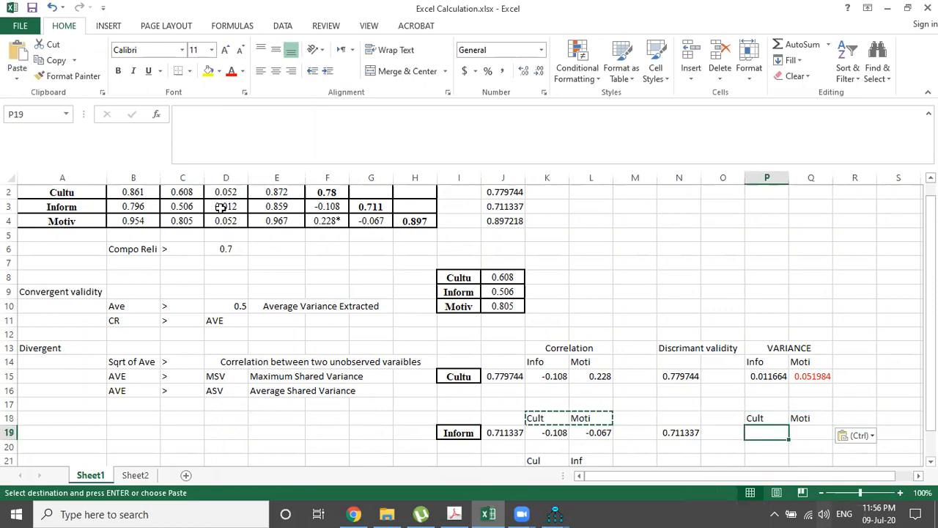
text(=)
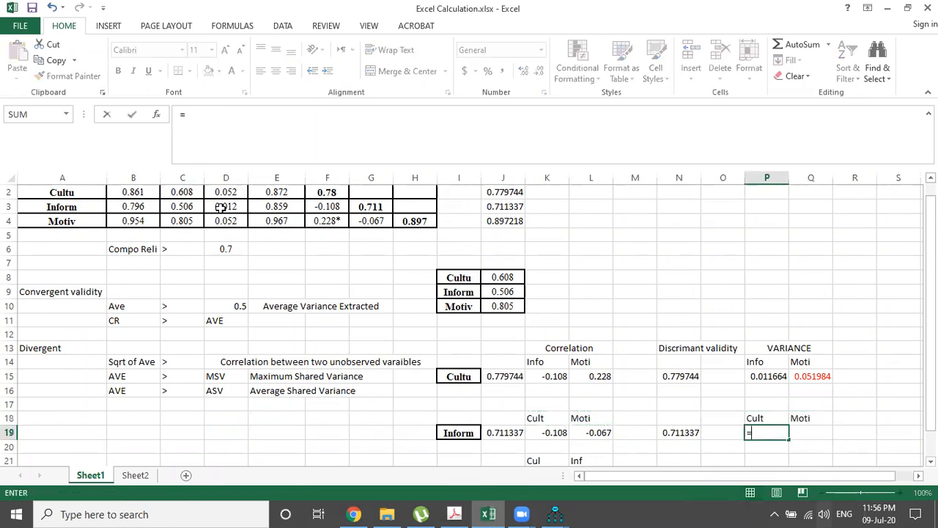
click(557, 432)
text(*)
click(557, 432)
key(Return)
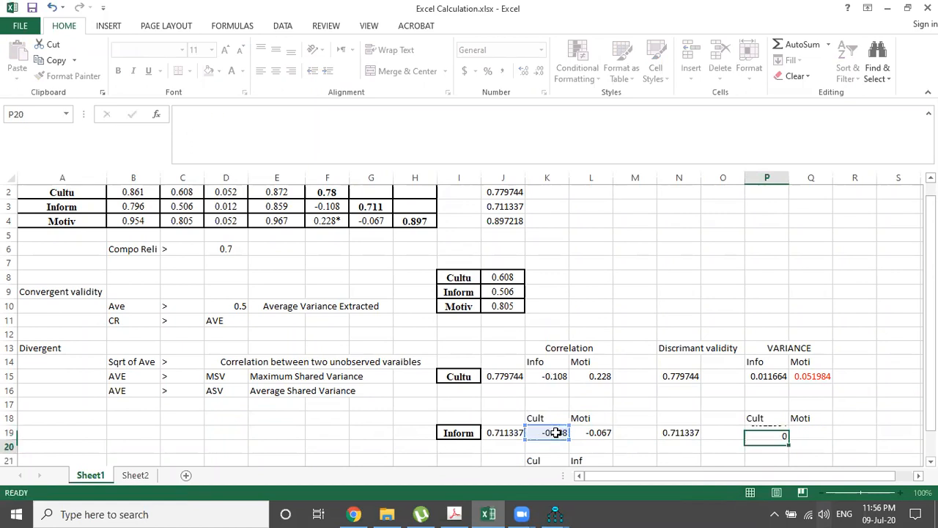
Step: Square the Information–Motivation correlation in Q19 with =L19*L19
key(Right)
key(Up)
text(=)
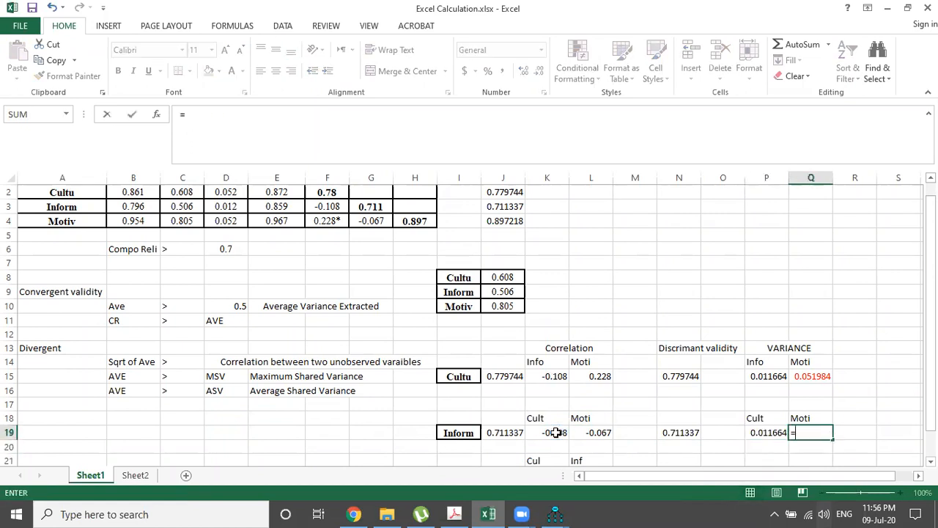
click(601, 432)
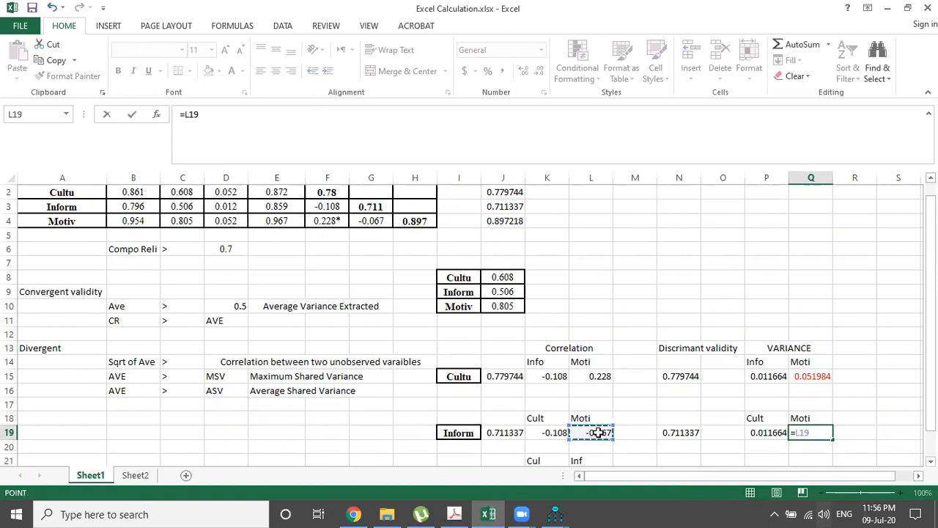
text(*)
click(599, 432)
key(Return)
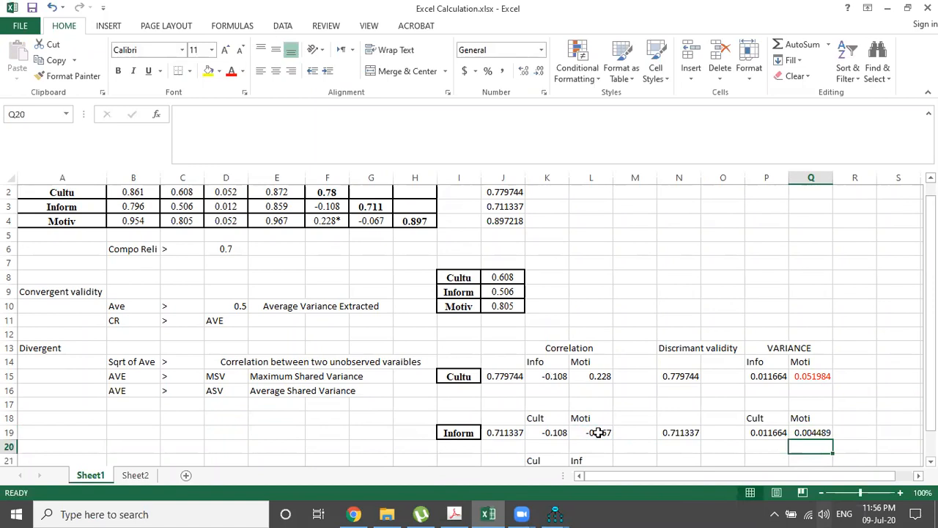
Step: Compare the squared correlation in P19 with the Information MSV in D3 of the validity table
scroll(349, 337, up, 1)
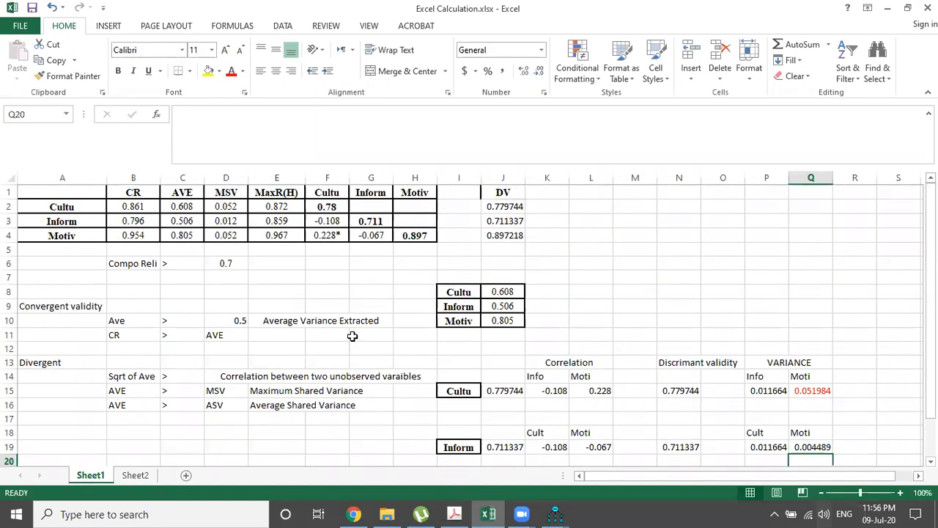
scroll(352, 337, down, 3)
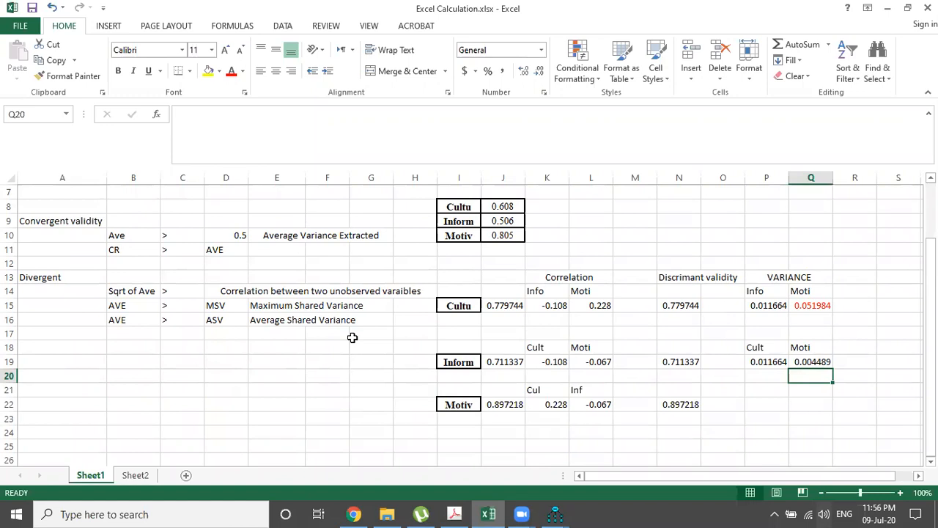
scroll(352, 336, up, 3)
scroll(352, 337, down, 1)
click(770, 404)
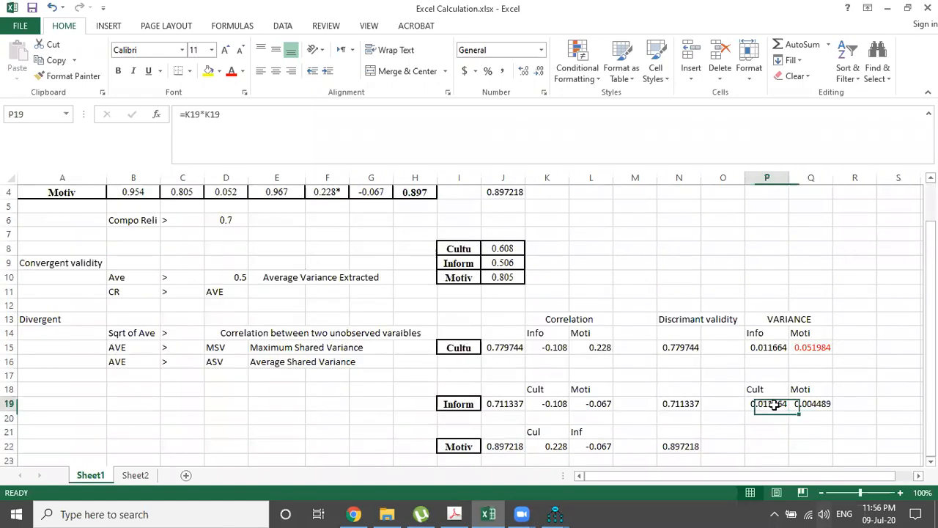
scroll(346, 252, up, 1)
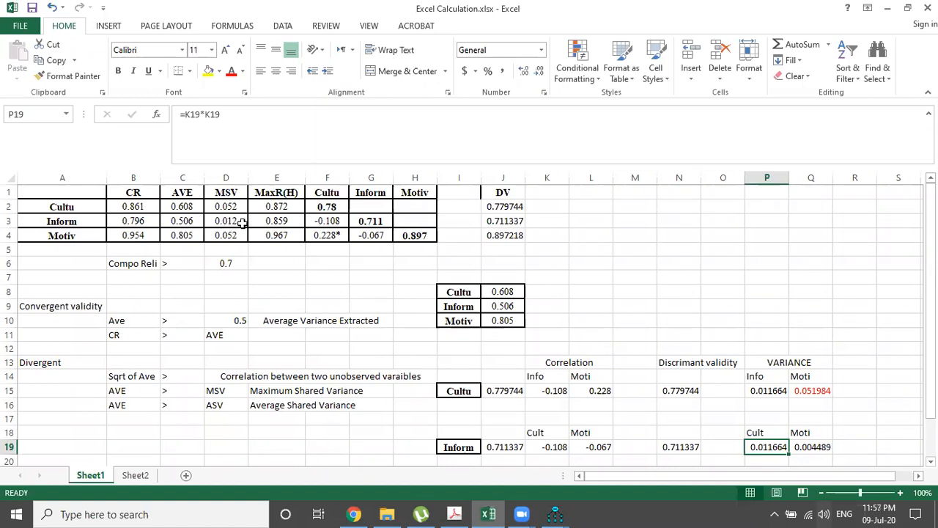
scroll(579, 338, down, 2)
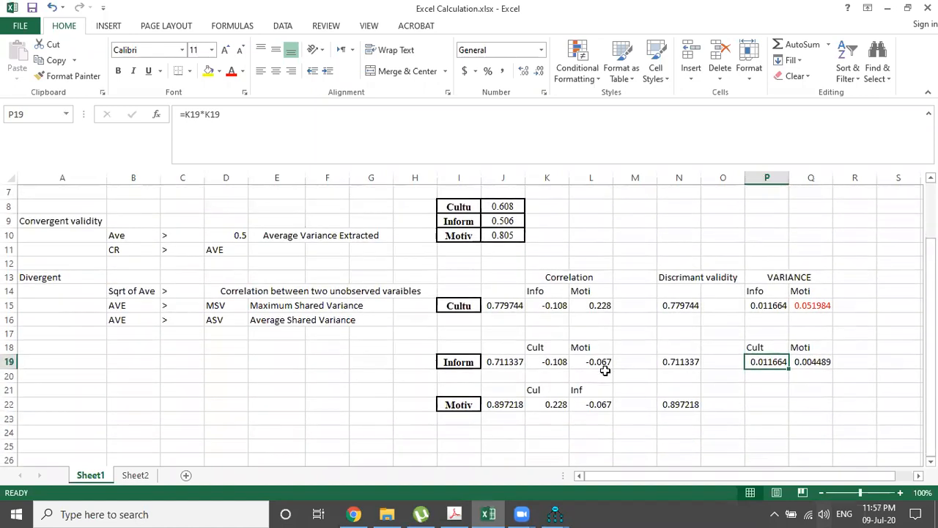
Step: Copy the Cul and Inf headings of the Motivation row from K21:L21 to P21:Q21
click(545, 389)
key(shift+Right)
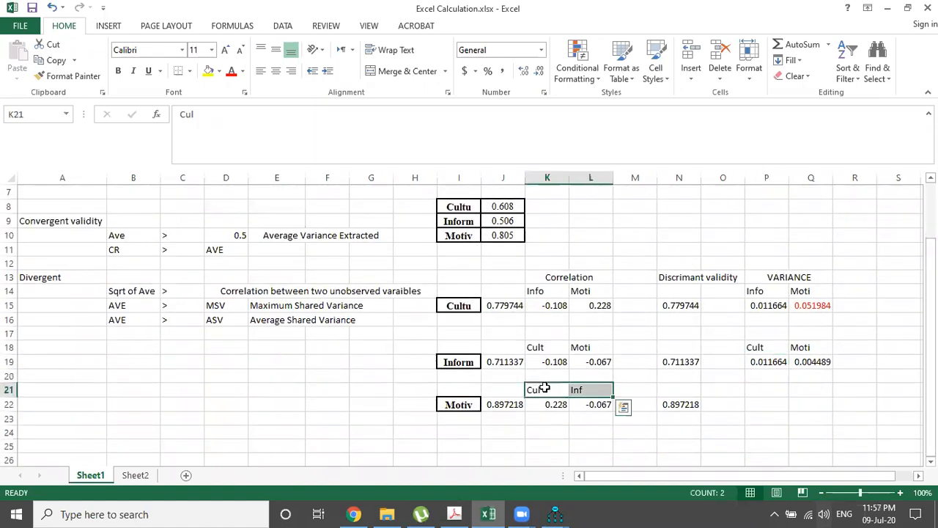
key(ctrl+c)
key(Right)
key(Right)
key(Right)
key(Right)
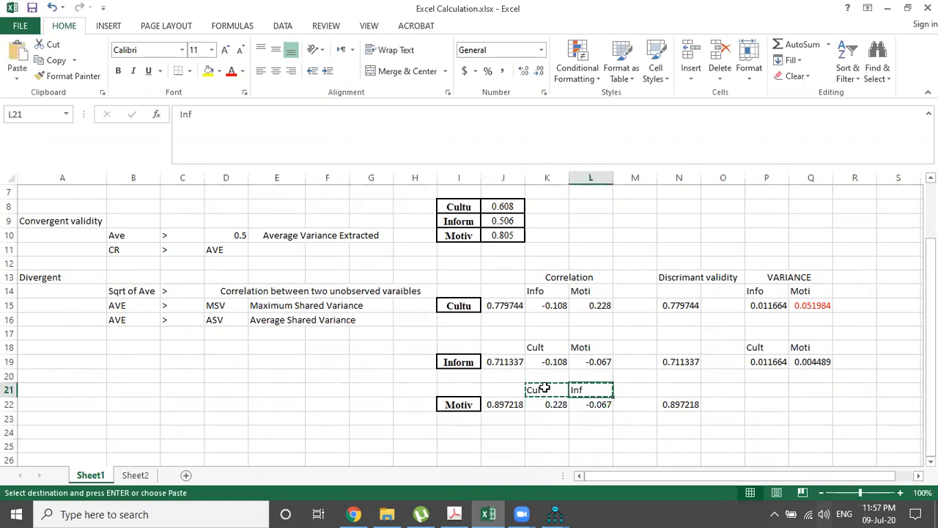
key(Right)
key(ctrl+v)
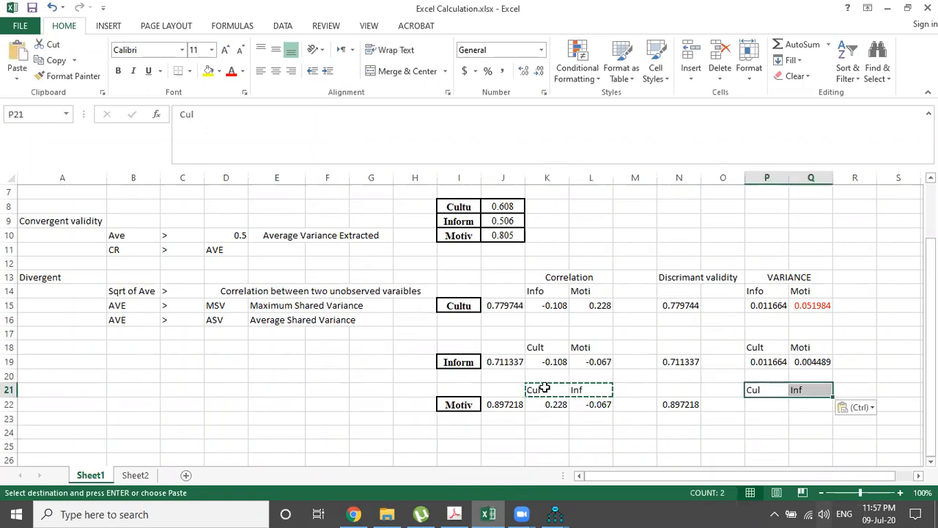
Step: Square the Motivation–Culture correlation in P22 with =K22*K22
key(Down)
text(=)
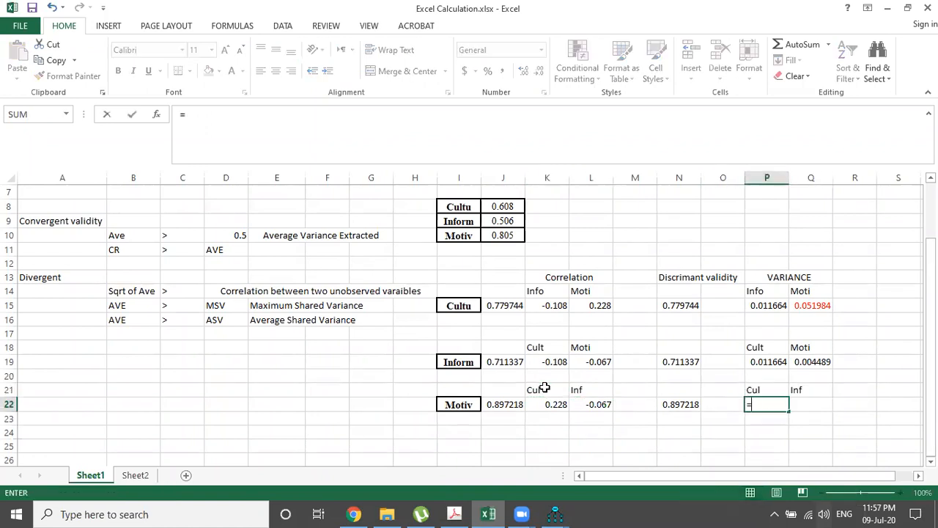
click(560, 405)
text(*)
click(559, 405)
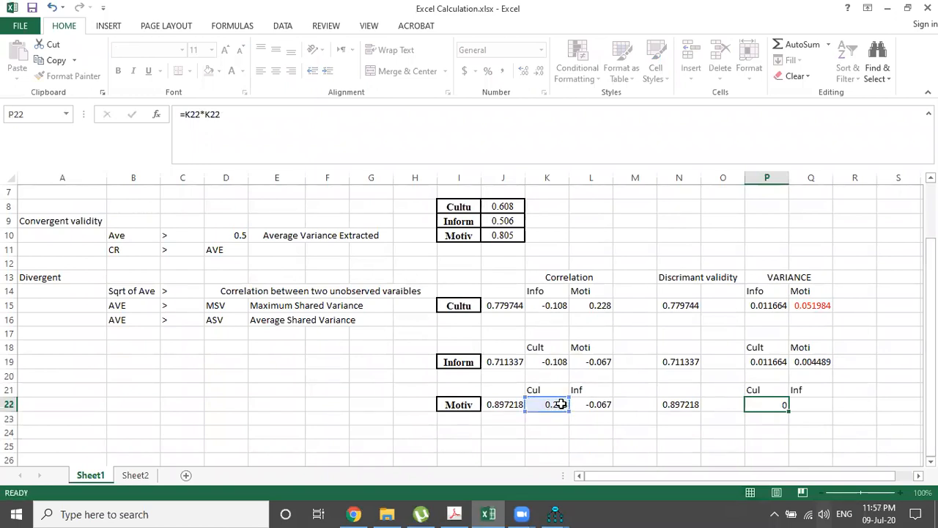
key(Return)
Step: Square the Motivation–Information correlation in Q22 with =L22*L22
key(Right)
key(Up)
text(=)
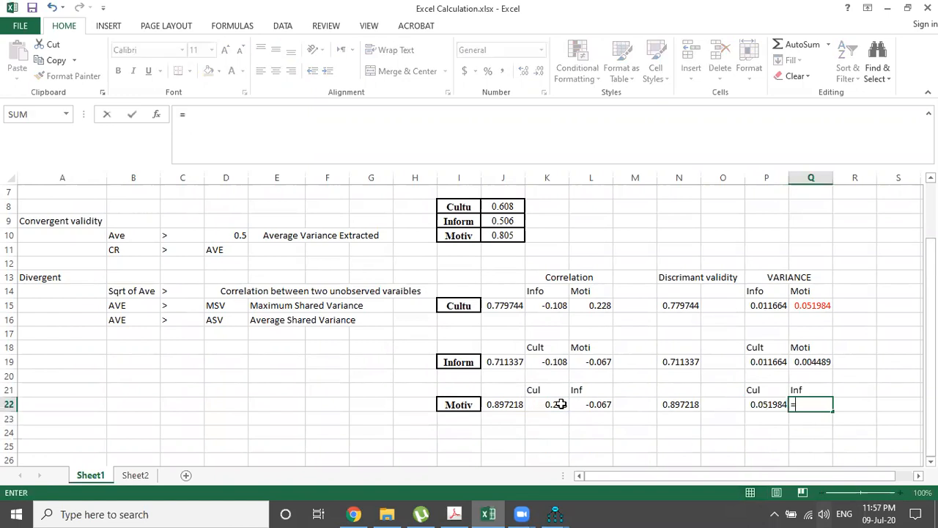
click(586, 404)
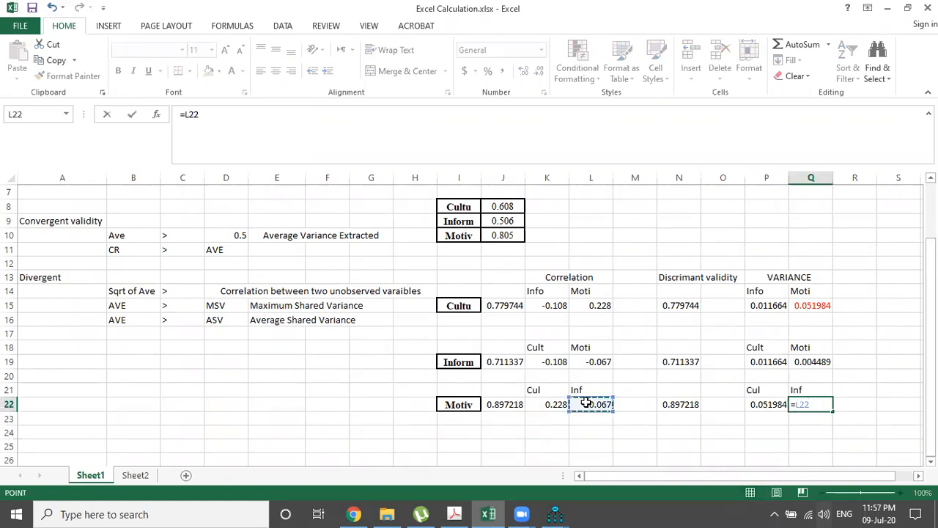
text(*)
click(586, 403)
key(Return)
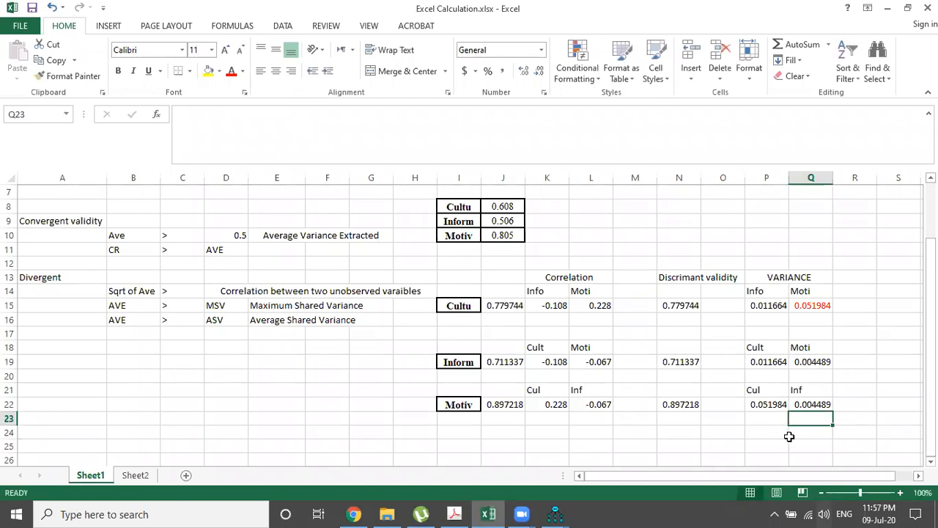
Step: Compare the Motivation MSV in D4 of the validity table with the squared correlations in the VARIANCE block
key(Up)
key(Up)
key(Up)
key(Up)
key(Up)
key(Up)
key(Up)
key(Up)
key(Up)
key(Up)
key(Up)
key(Up)
key(Up)
key(Up)
key(Up)
key(Up)
key(Up)
key(Up)
key(Up)
key(Up)
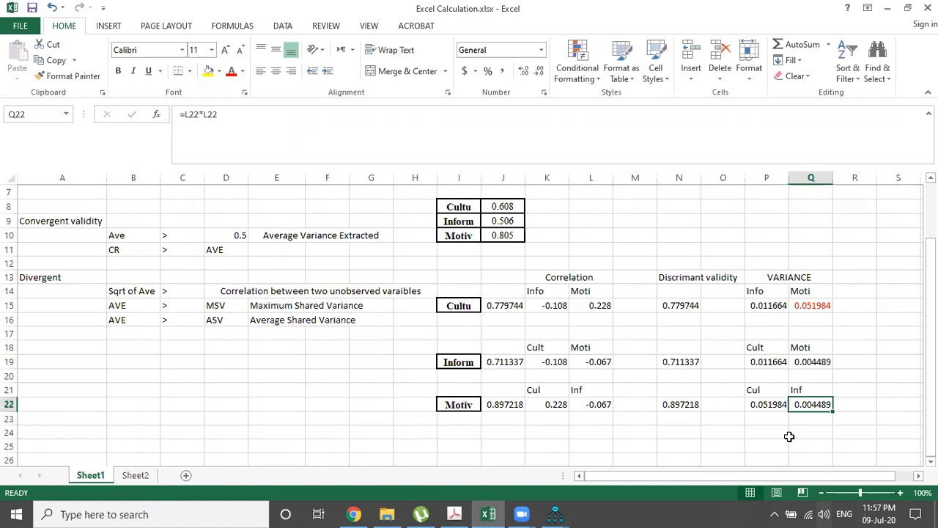
key(Left)
key(Left)
key(Left)
key(Left)
key(Left)
key(Left)
key(Left)
key(Left)
key(Left)
key(Left)
key(Left)
key(Left)
key(Left)
key(Left)
key(Left)
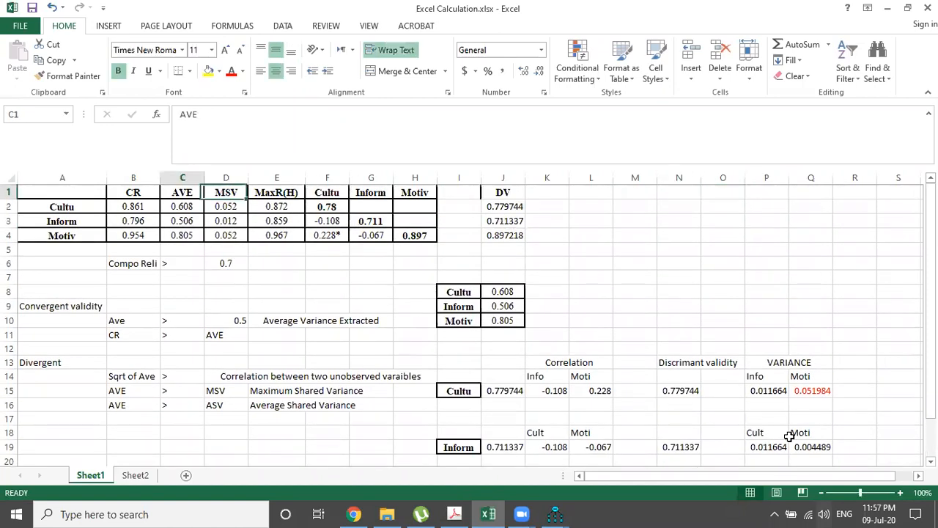
key(Down)
key(Down)
key(Right)
key(Right)
key(Down)
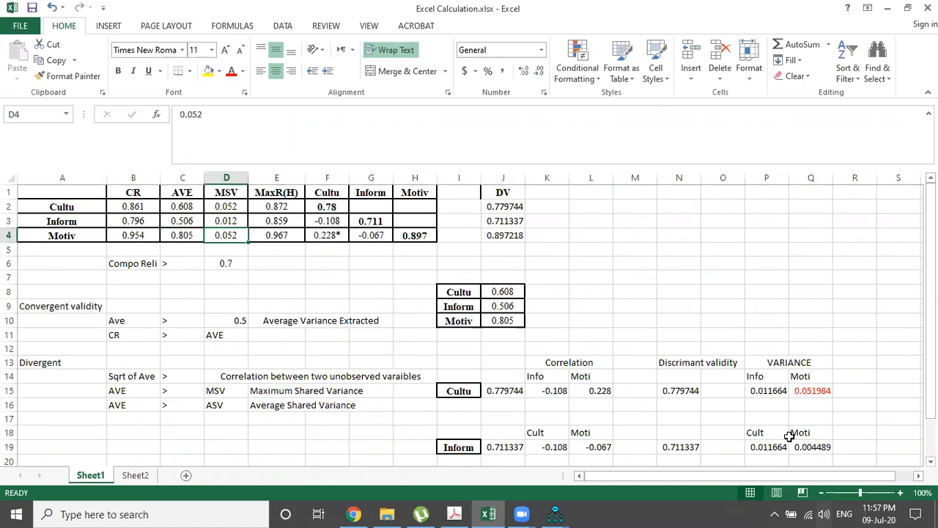
key(Right)
key(Right)
key(Right)
key(Right)
key(Right)
key(Right)
key(Right)
key(Right)
key(Right)
key(Right)
key(Right)
key(Down)
key(Down)
key(Down)
key(Down)
key(Down)
key(Down)
key(Down)
key(Down)
key(Down)
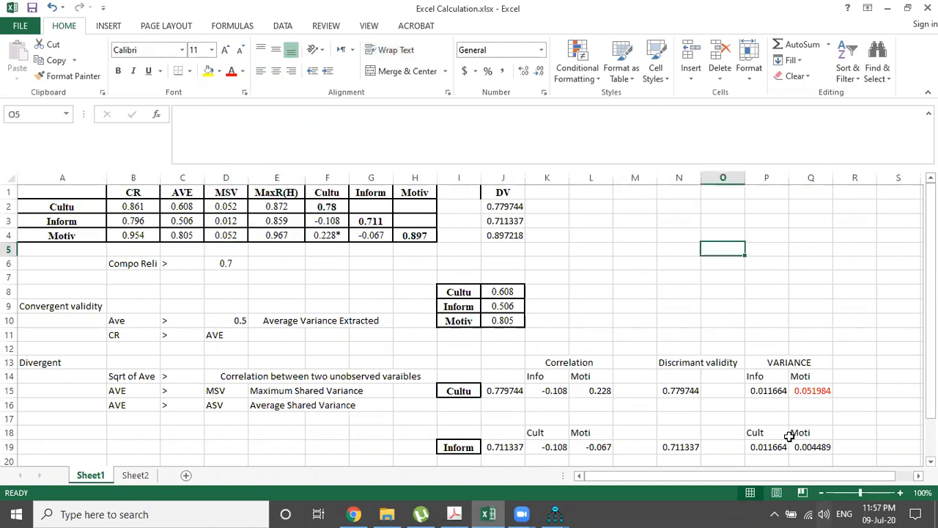
key(Down)
key(Down)
key(Down)
key(Down)
key(Down)
key(Down)
key(Down)
key(Down)
key(Down)
key(Down)
key(Down)
key(Down)
key(Down)
key(Down)
key(Right)
key(Right)
key(Right)
key(Up)
key(Up)
key(Up)
key(Up)
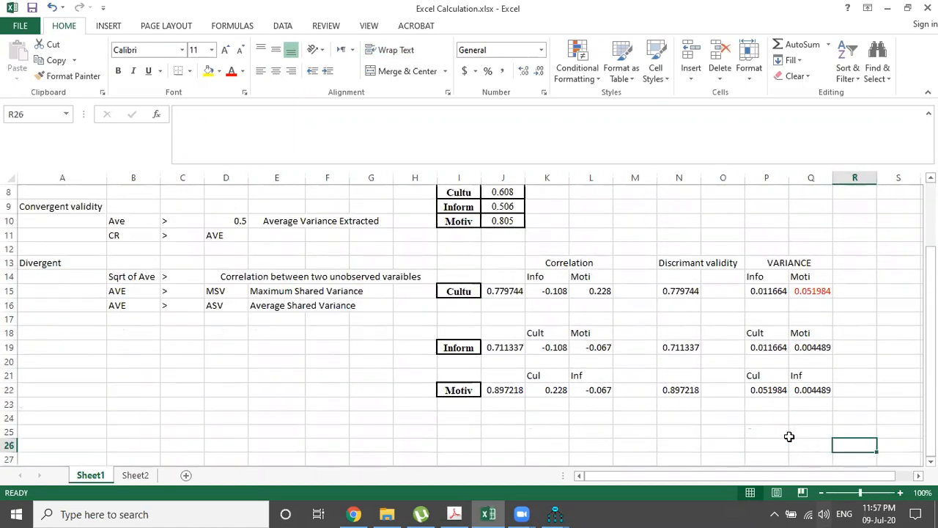
key(Up)
key(Up)
key(Up)
key(Up)
key(Up)
key(Up)
key(Left)
key(Down)
key(Down)
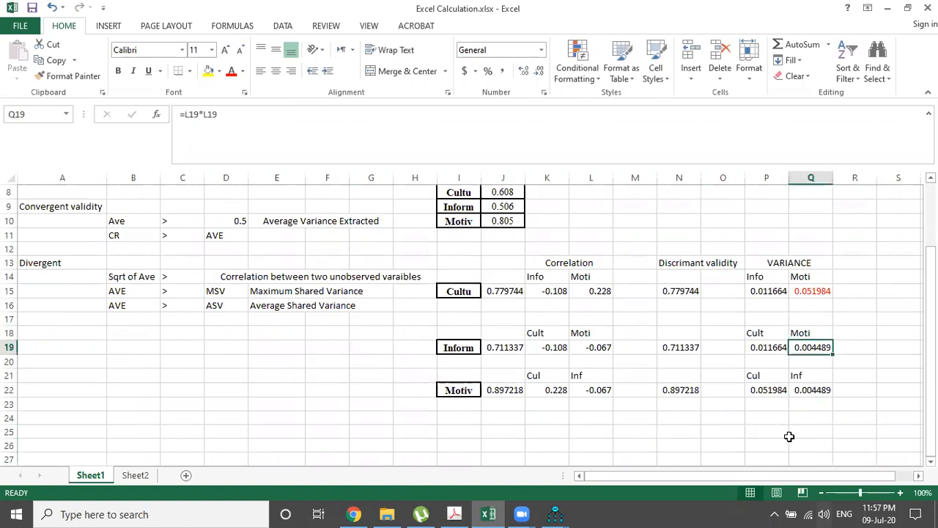
Step: Color the maximum shared variances of Motivation (P22) and Information (P19) in red font
click(772, 391)
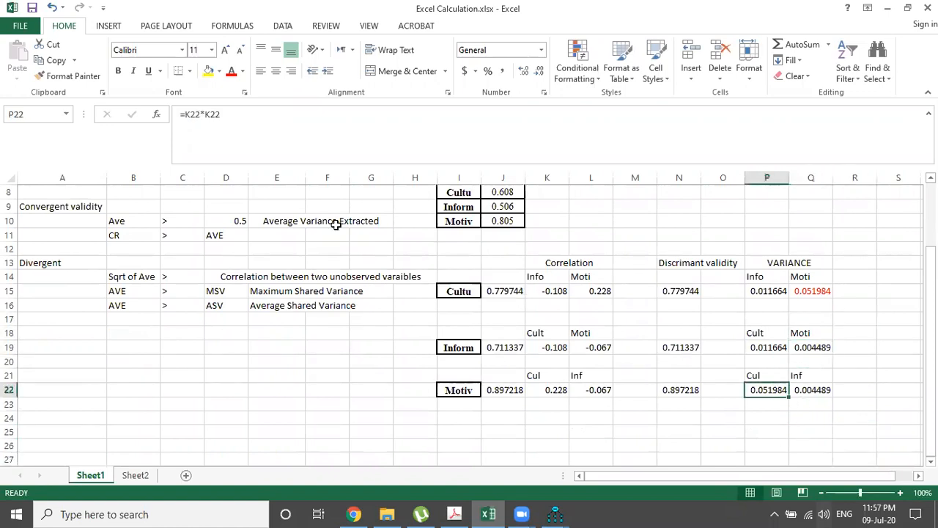
click(233, 73)
click(766, 346)
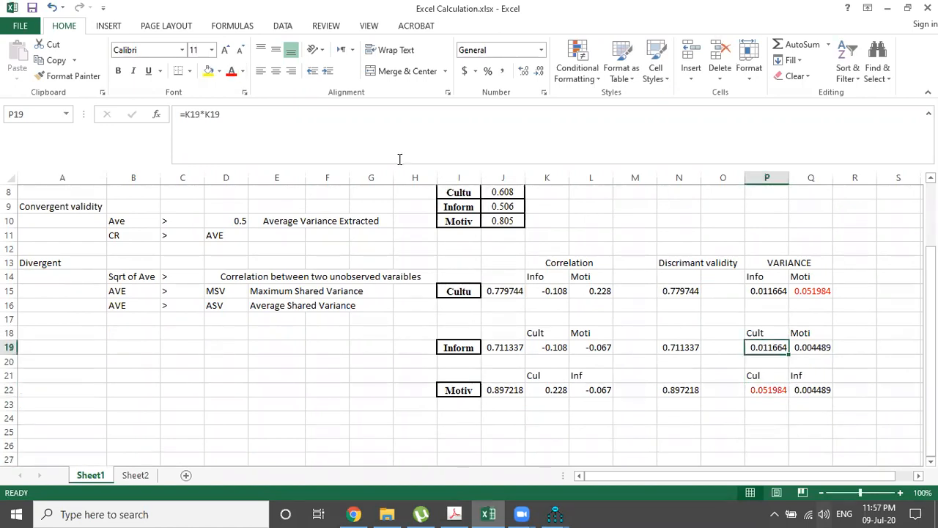
click(233, 73)
key(Right)
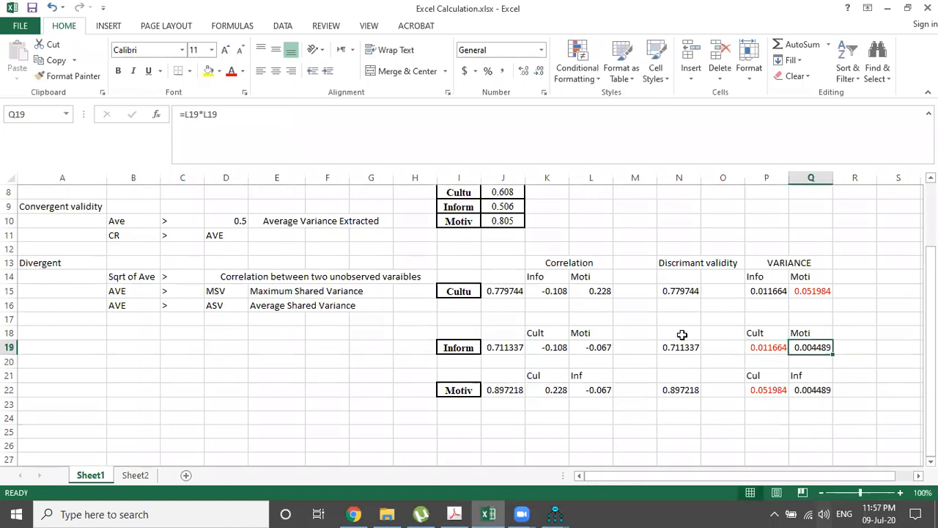
Step: Enter the heading ASV in S14, beside the VARIANCE block
key(Right)
key(Right)
key(Right)
key(Up)
key(Up)
key(Up)
key(Up)
key(Left)
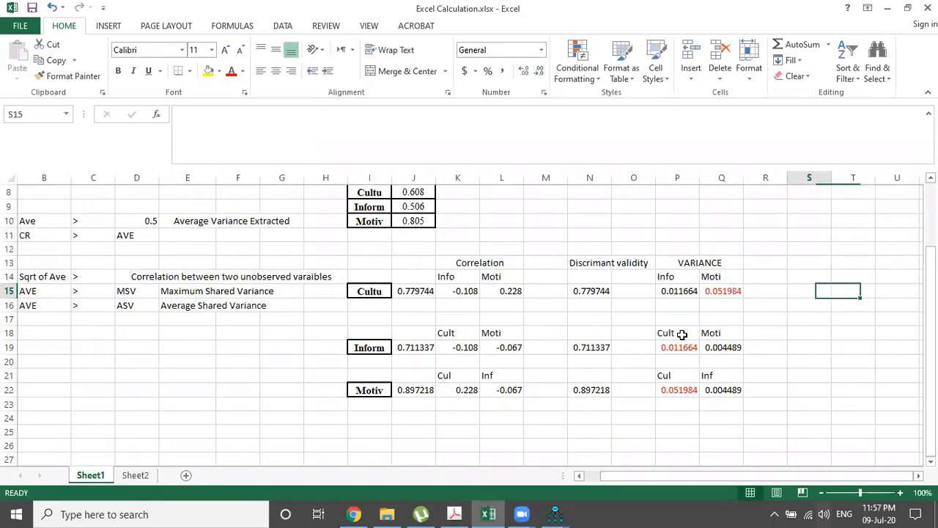
key(Up)
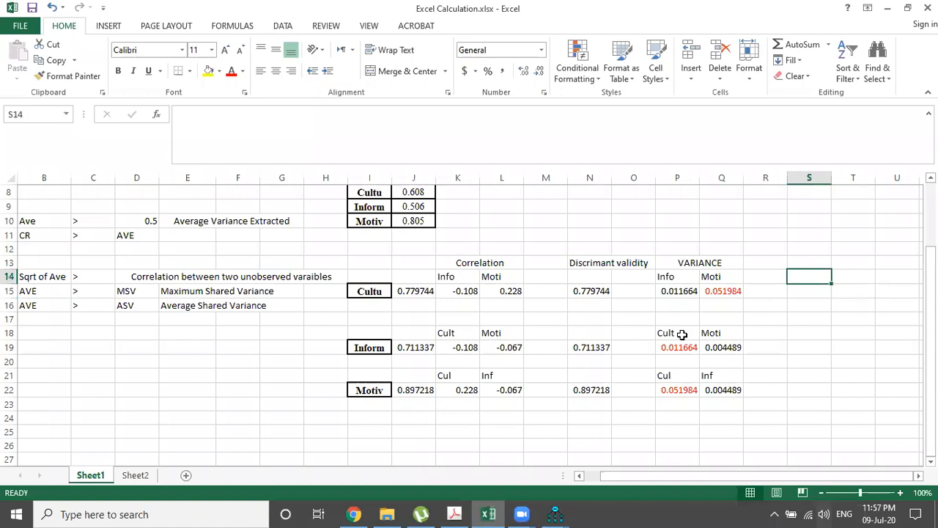
text(ASV)
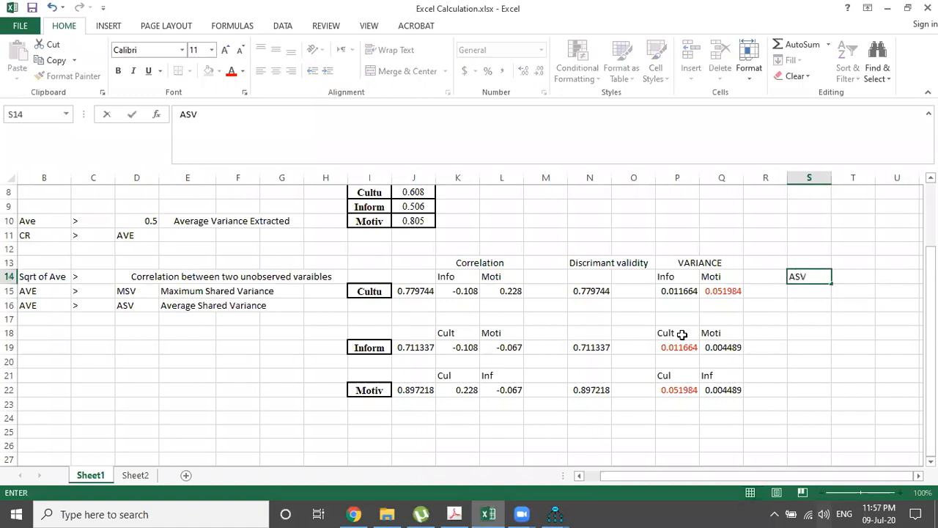
key(Return)
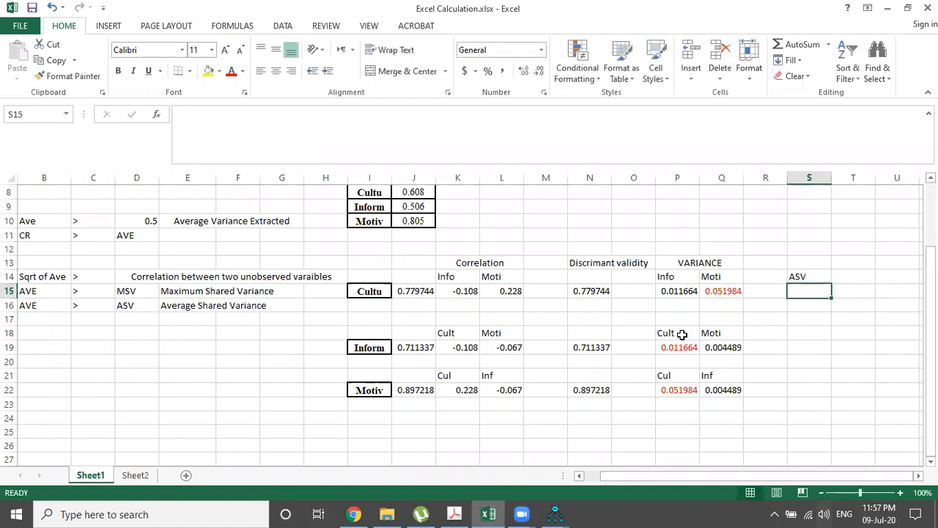
Step: Calculate the Culture ASV in S15 with =AVERAGE(P15:Q15) and fill the formula down to S22
key(Left)
key(Right)
text(=MEAN)
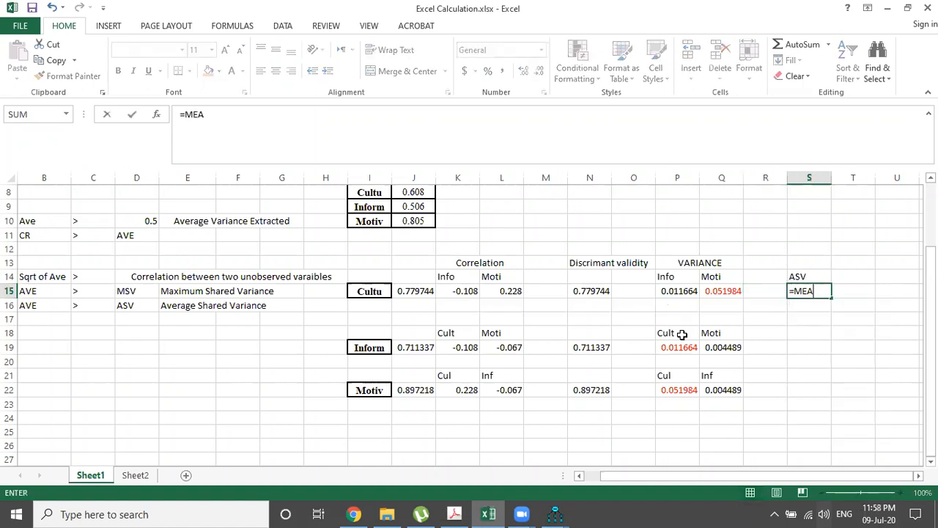
key(BackSpace)
key(BackSpace)
key(BackSpace)
key(BackSpace)
text(AV)
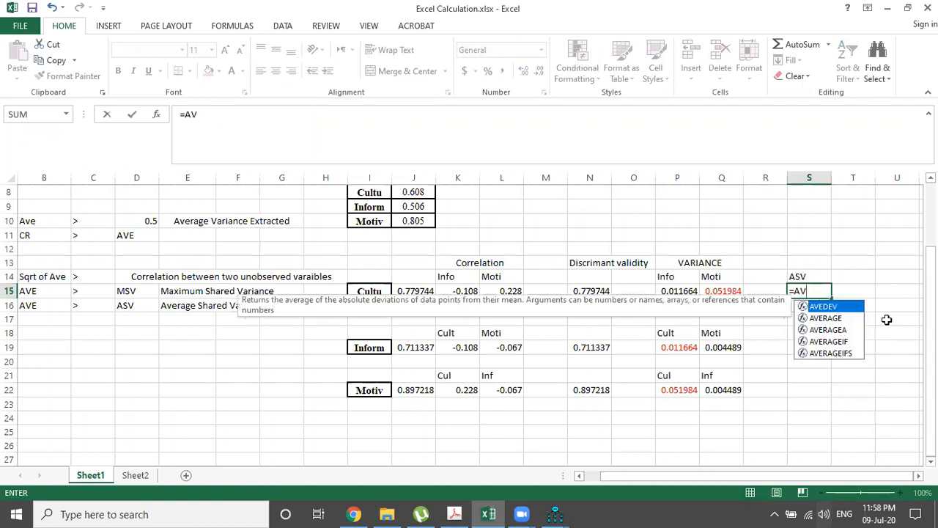
double_click(818, 318)
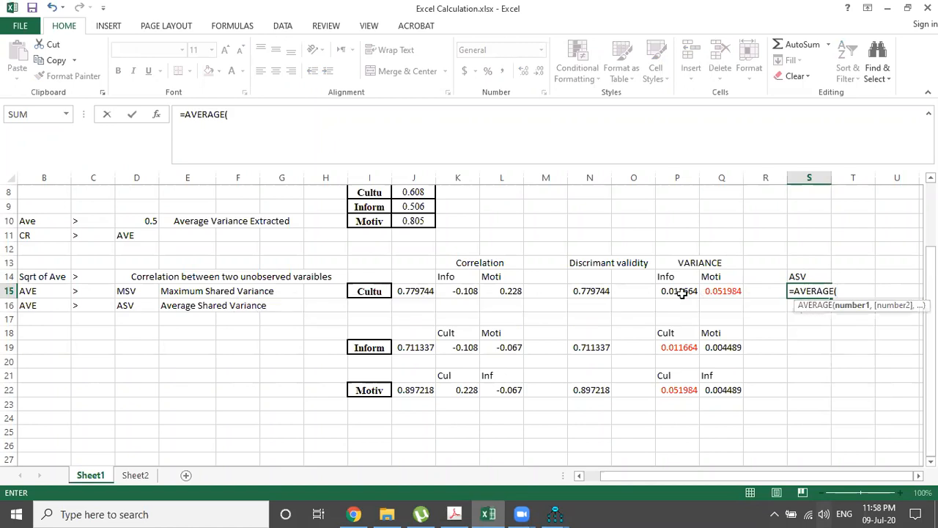
drag(721, 293, 679, 293)
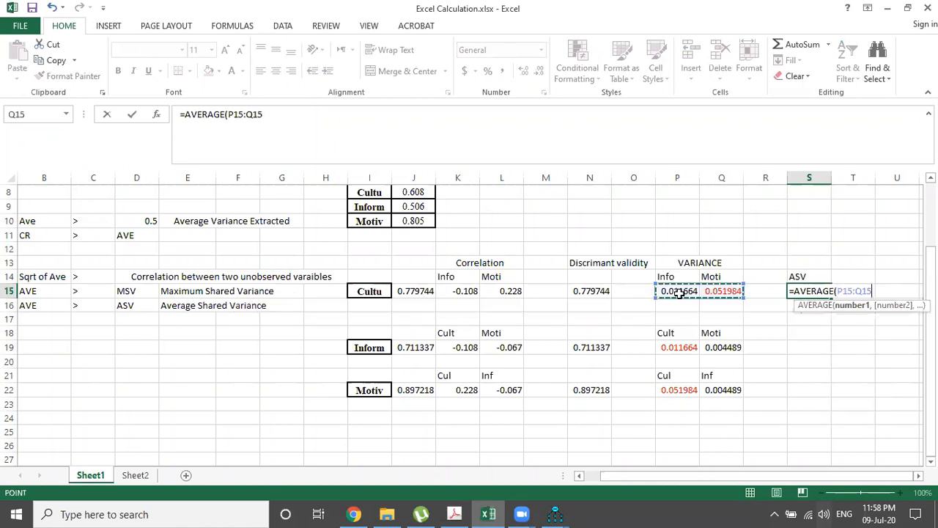
key(Return)
click(819, 293)
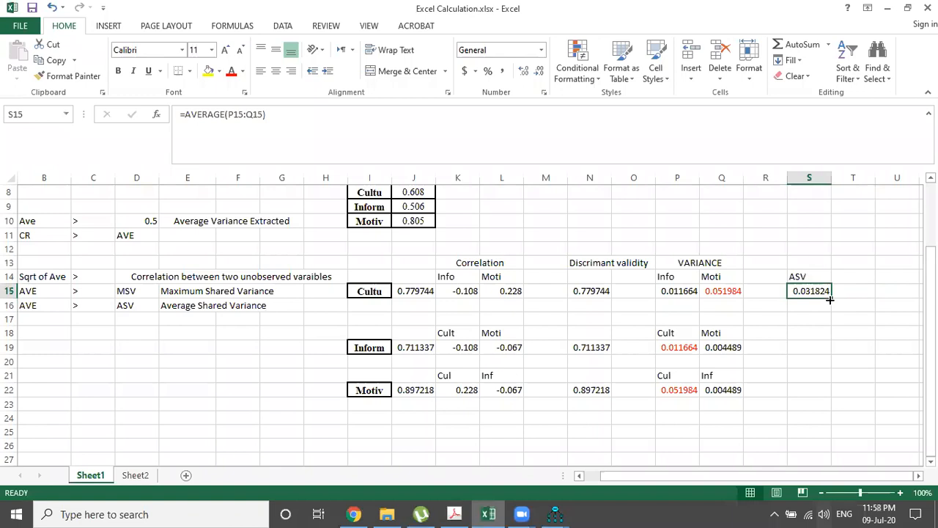
drag(808, 389, 804, 390)
Step: Clear the surplus ASV formulas from S20:S21 and S16:S18, keeping only the three construct rows
click(804, 375)
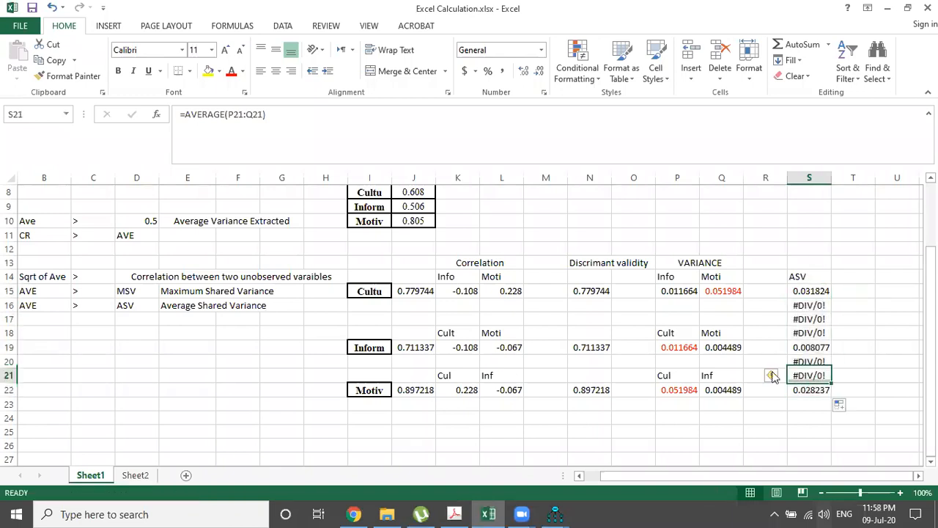
key(BackSpace)
key(Up)
key(BackSpace)
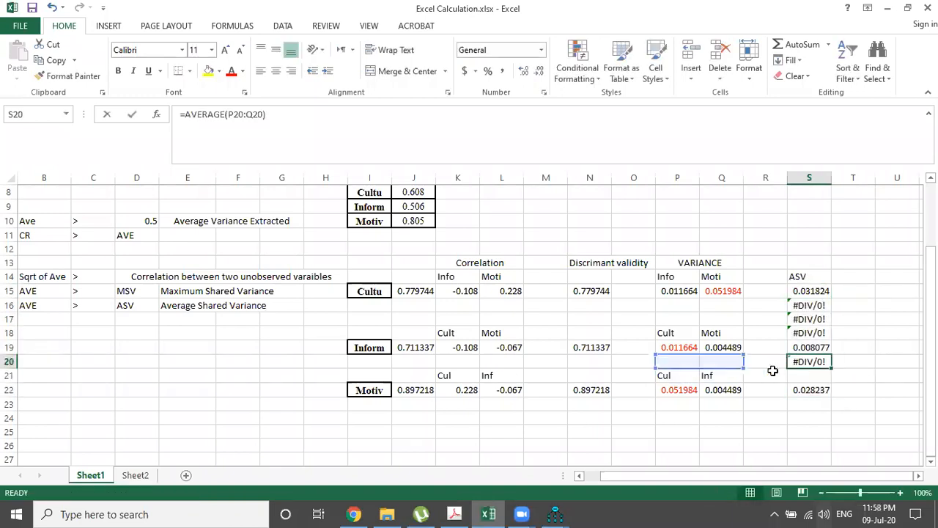
key(Up)
key(Up)
key(BackSpace)
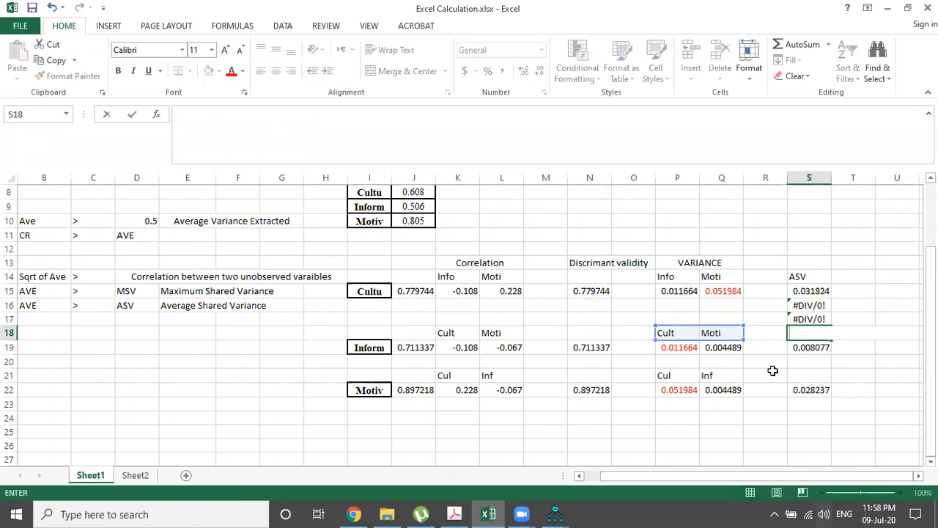
key(Up)
key(BackSpace)
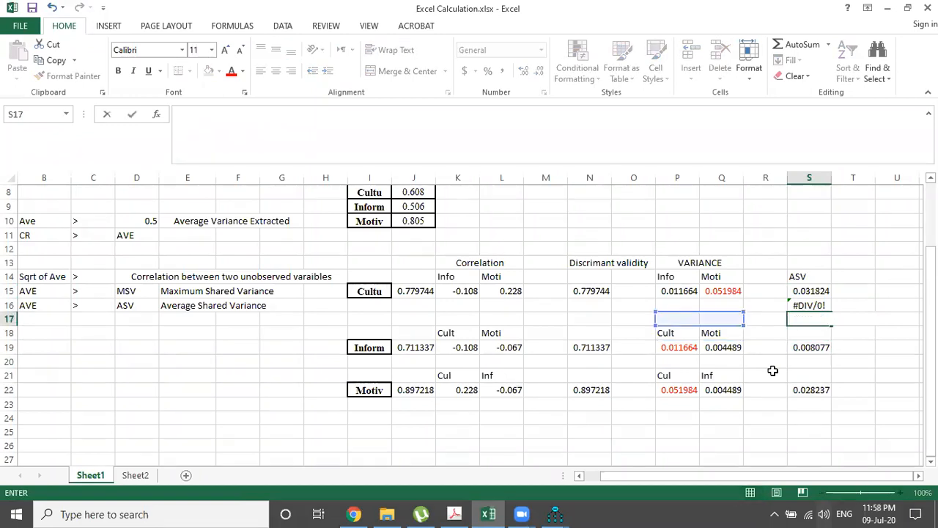
key(Up)
key(Delete)
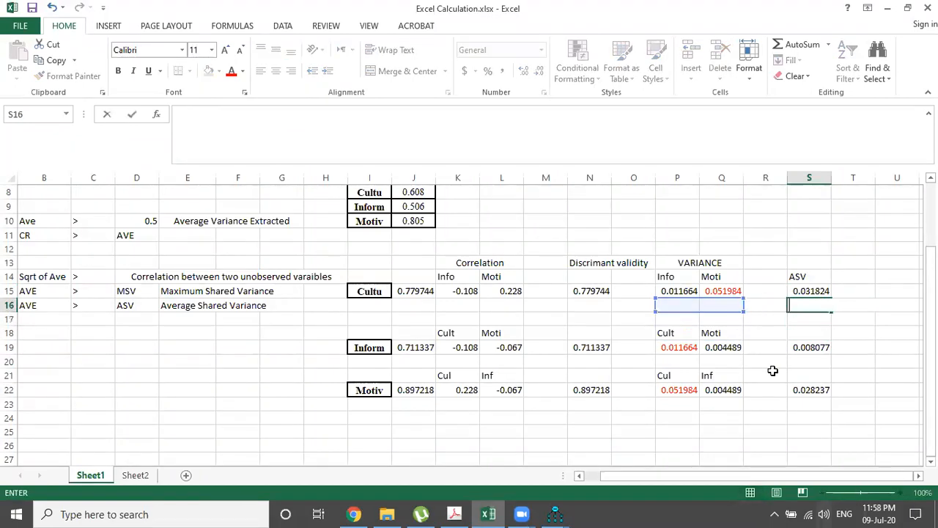
Step: Enter the heading ASV in I1 of the summary table, between the Motiv and DV columns
key(Down)
key(Left)
key(Left)
key(Left)
key(Left)
key(Left)
key(Left)
key(Left)
key(Left)
key(Left)
key(Left)
key(Left)
key(Left)
key(Left)
key(Left)
key(Left)
key(Left)
key(Left)
key(Up)
key(Up)
key(Up)
key(Up)
key(Up)
key(Up)
key(Up)
key(Up)
key(Up)
key(Up)
key(Up)
key(Up)
key(Up)
key(Up)
key(Up)
key(Up)
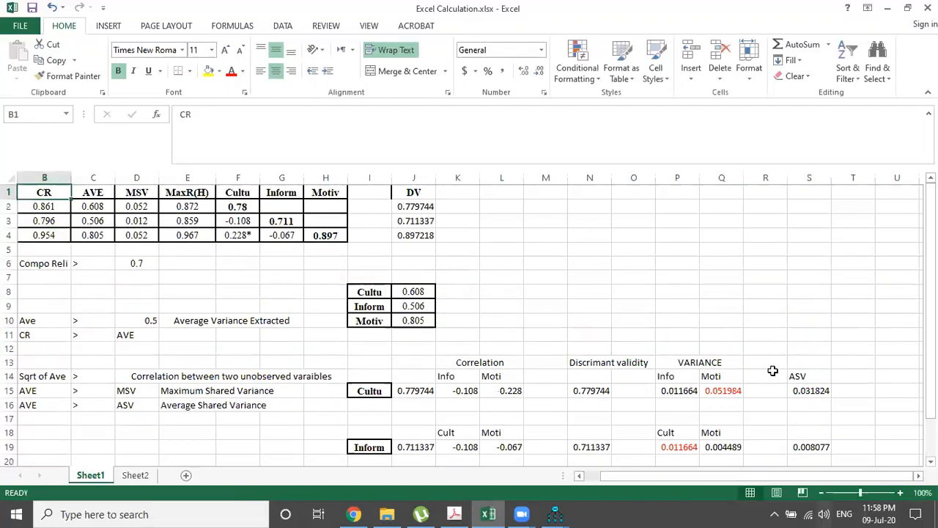
key(Right)
key(Right)
key(Right)
key(Right)
key(Right)
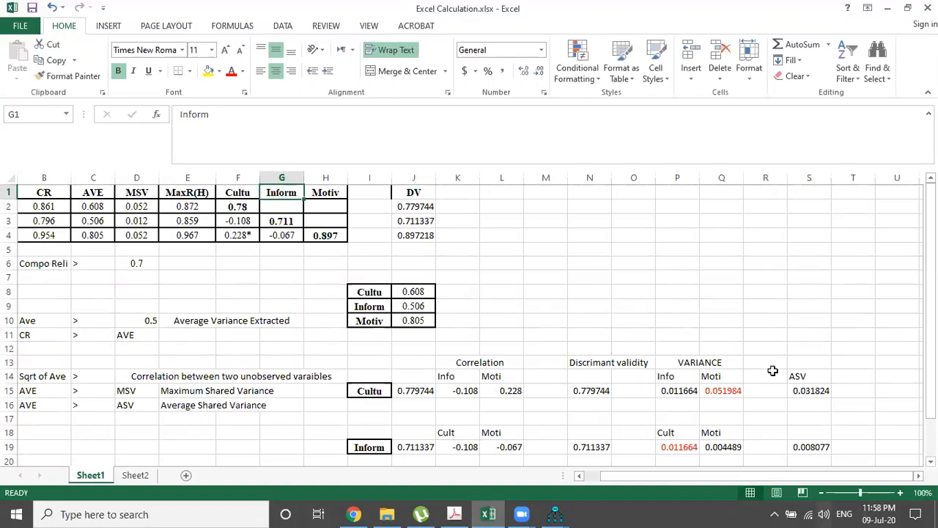
click(364, 190)
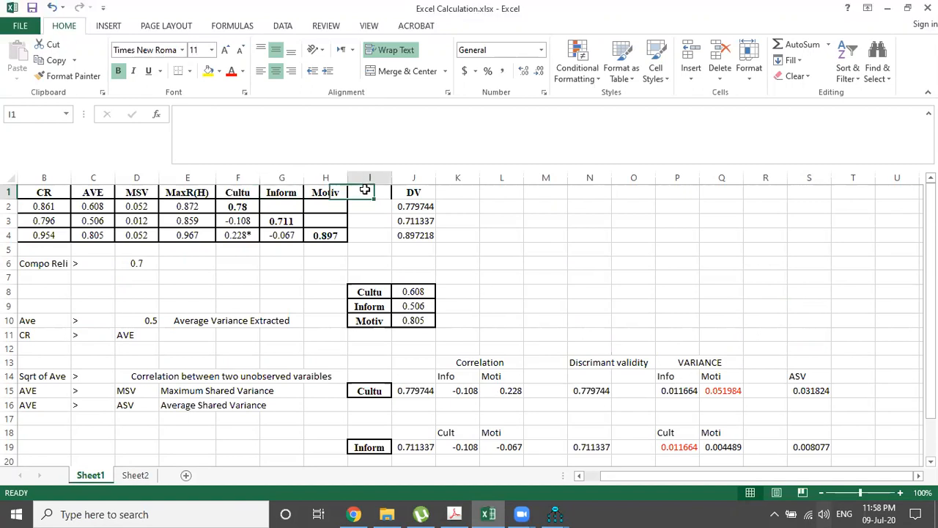
text(AS)
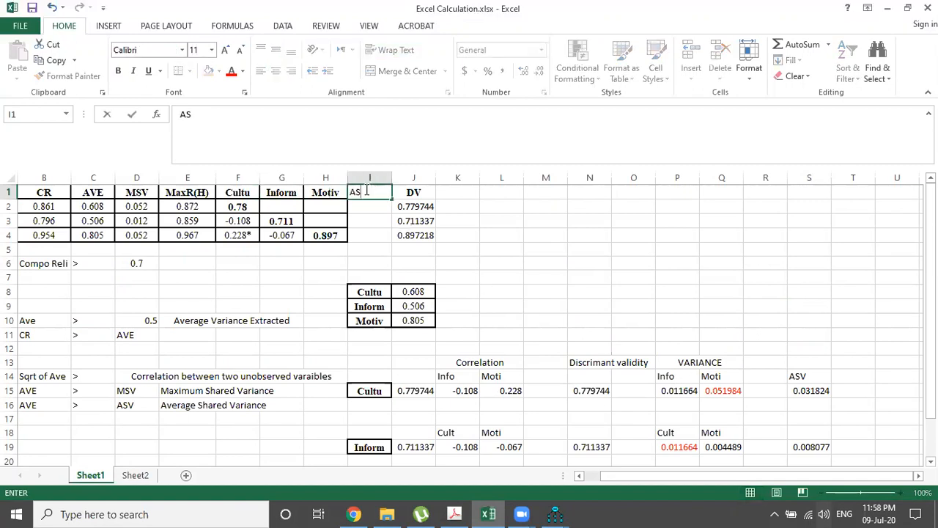
text(V)
key(Return)
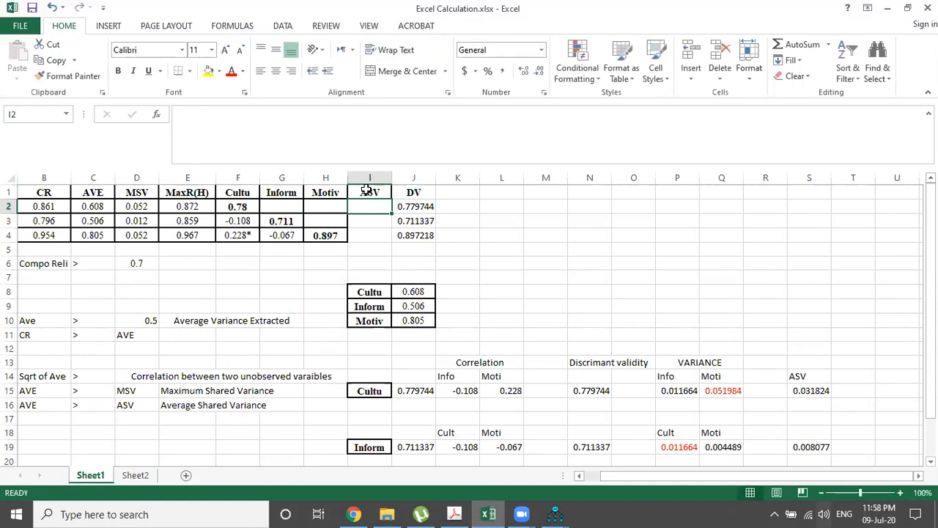
Step: Enter the ASV values 0.03182 for Culture in I2 and 0.00807 for Information in I3
text(0.)
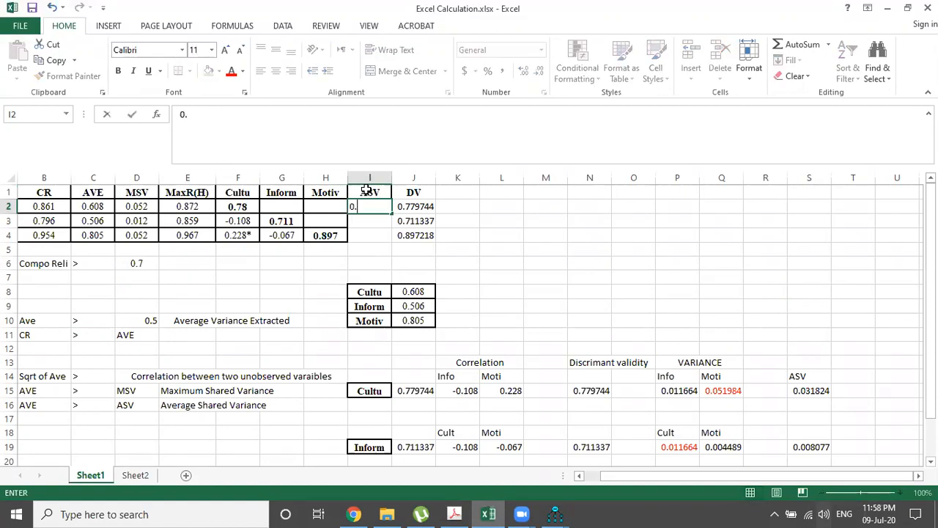
text(03182)
key(Return)
text(0.00807)
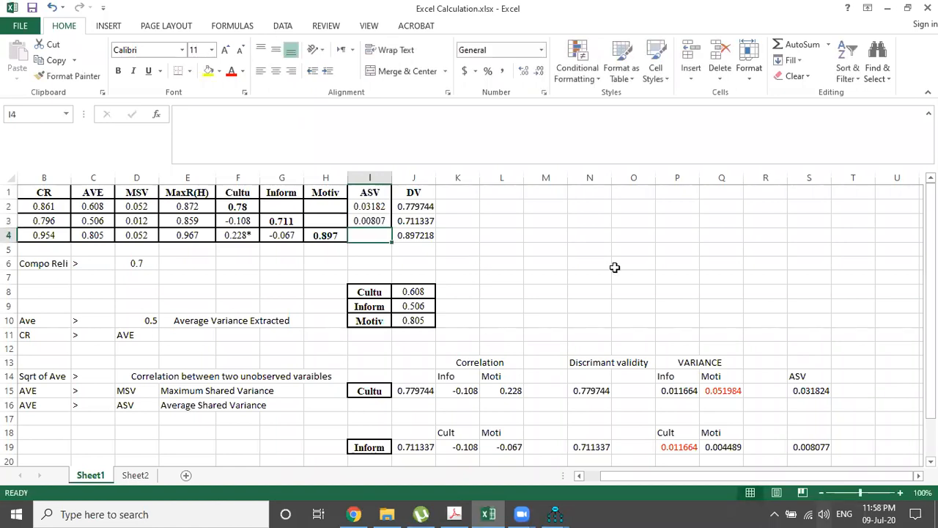
Step: Enter the Motivation ASV in I4 as 0.028, taken from the ASV calculation in the Motiv row
scroll(764, 244, down, 2)
scroll(765, 244, up, 2)
text(0.02)
key(Return)
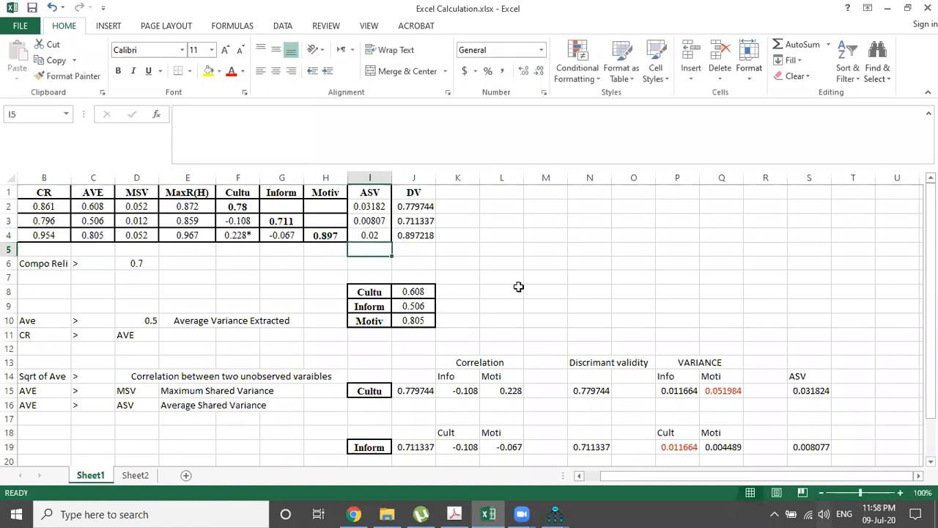
scroll(538, 289, down, 2)
scroll(440, 235, up, 2)
double_click(384, 235)
text(8)
key(Return)
click(489, 251)
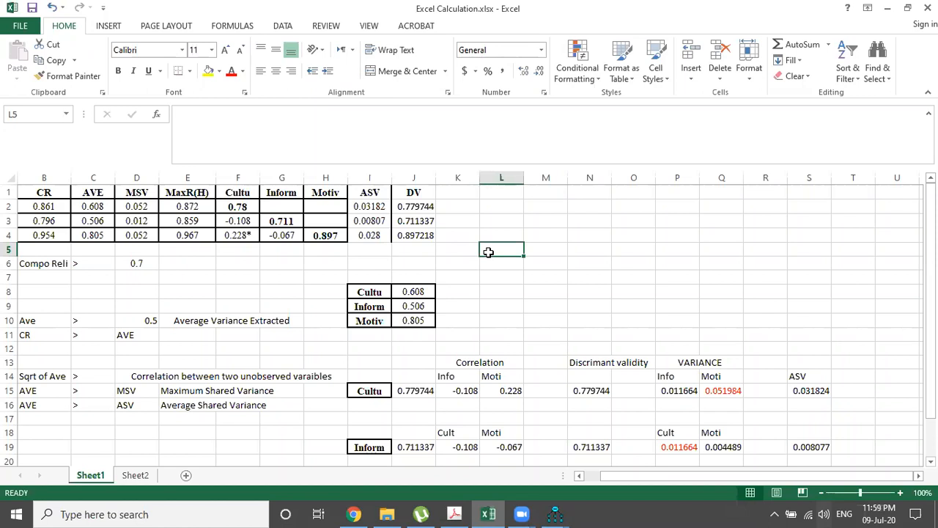
Step: Examine the divergent validity criteria in rows 14 to 16 and the constructs' CR values in the summary table
click(148, 403)
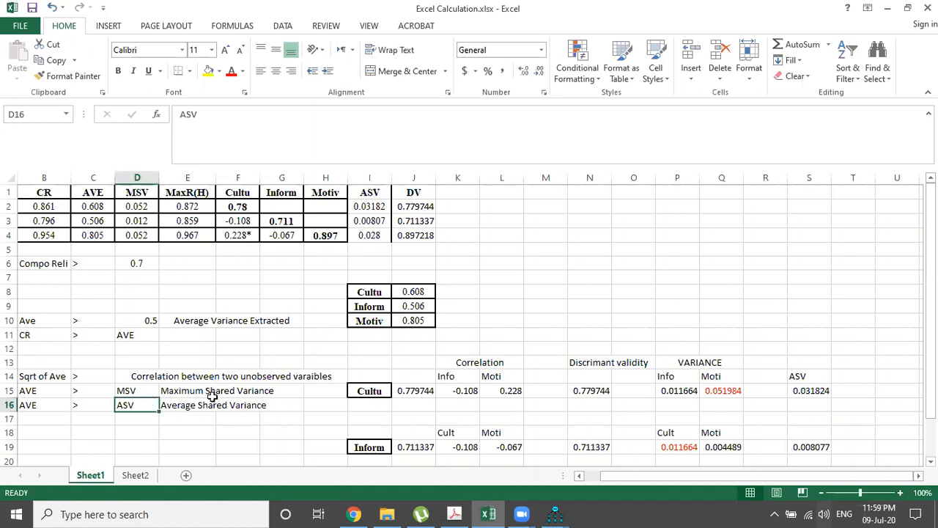
key(Left)
key(Left)
key(Left)
key(Up)
key(Up)
key(Right)
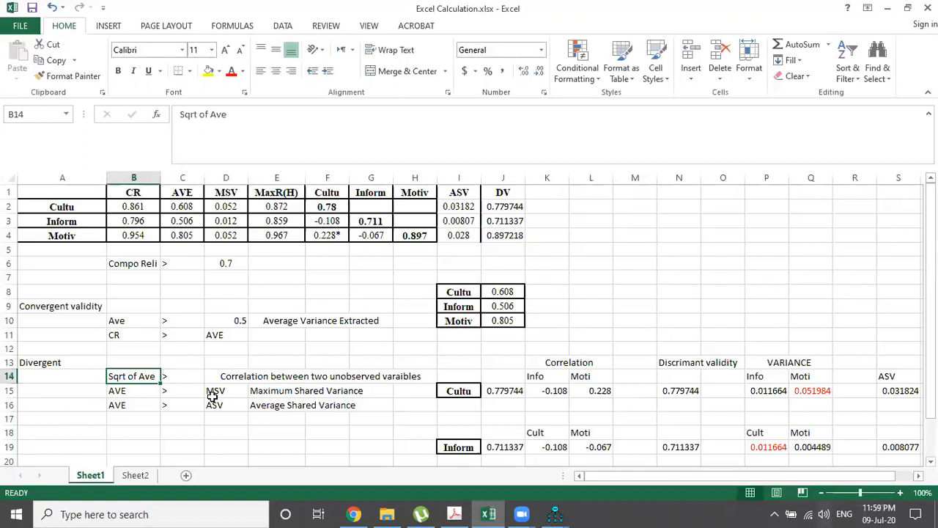
key(Up)
key(Up)
key(Up)
key(Up)
key(Up)
key(Up)
key(Up)
key(Up)
key(Up)
key(Up)
key(Up)
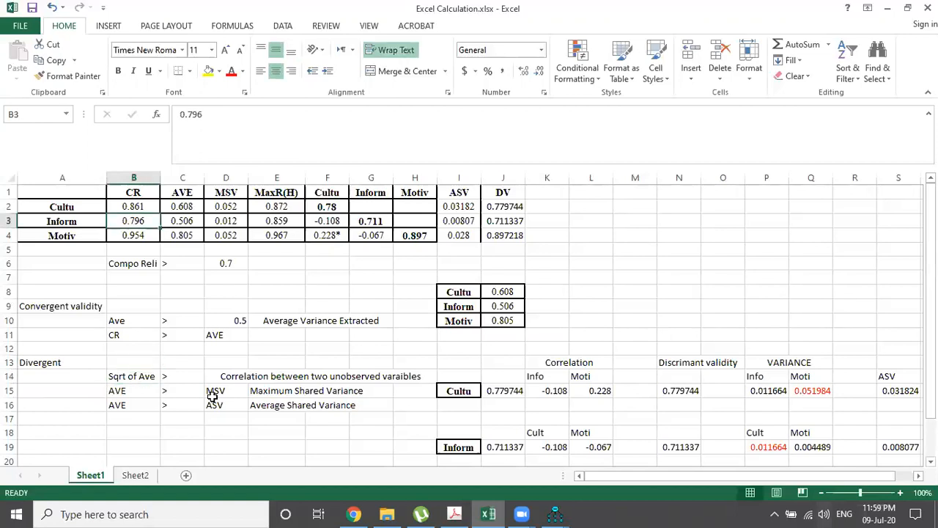
key(Up)
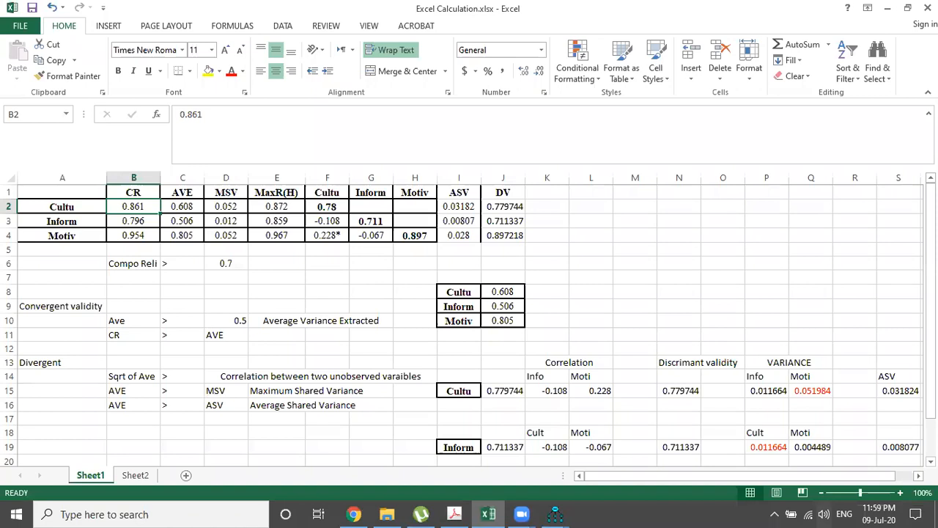
Step: On Sheet2, replace the heading of the squared loadings column in D4 with "loadinf sque"
click(134, 475)
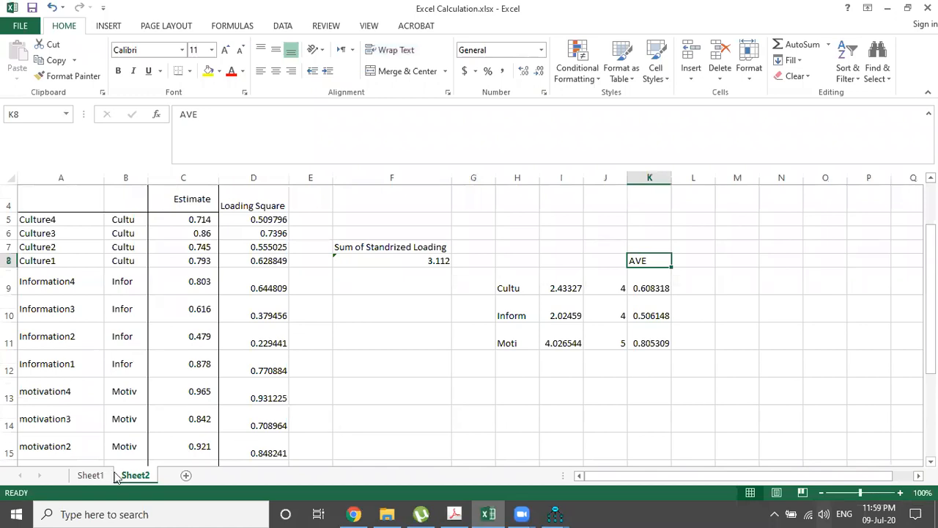
click(90, 475)
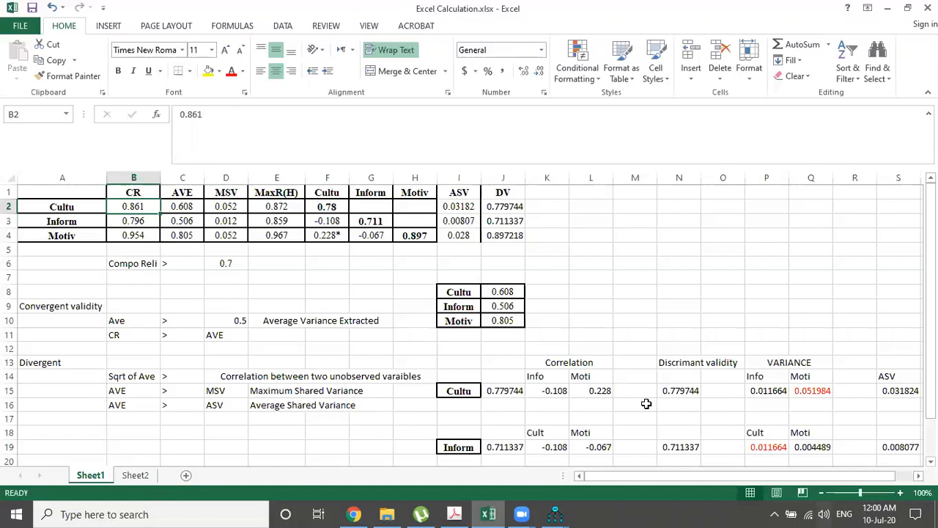
click(136, 475)
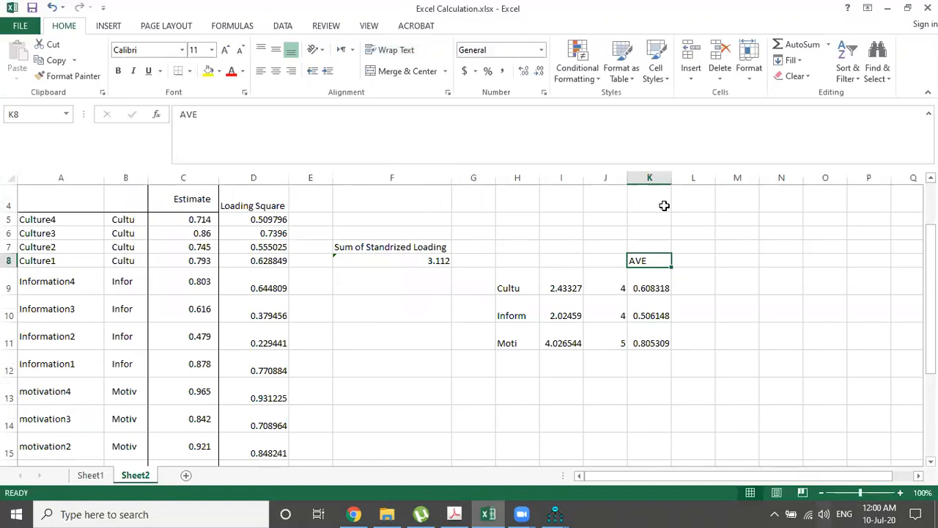
click(845, 261)
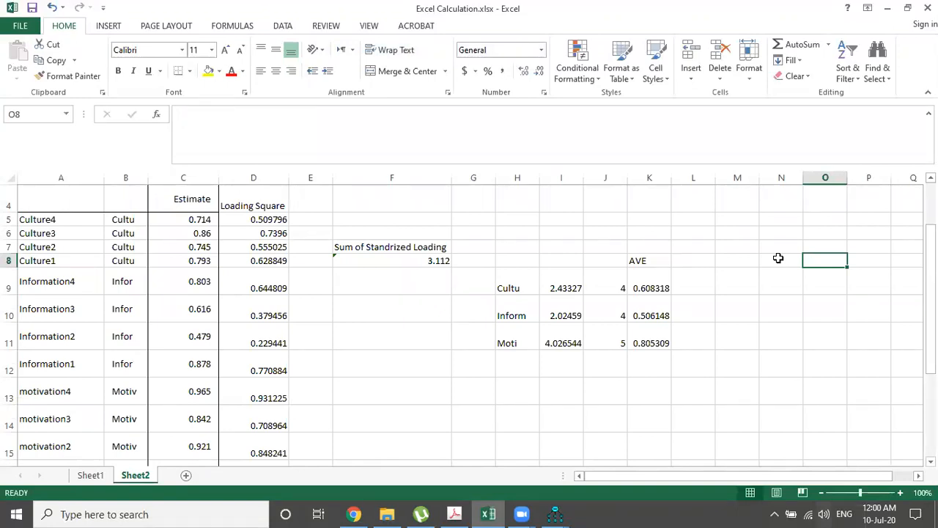
click(254, 199)
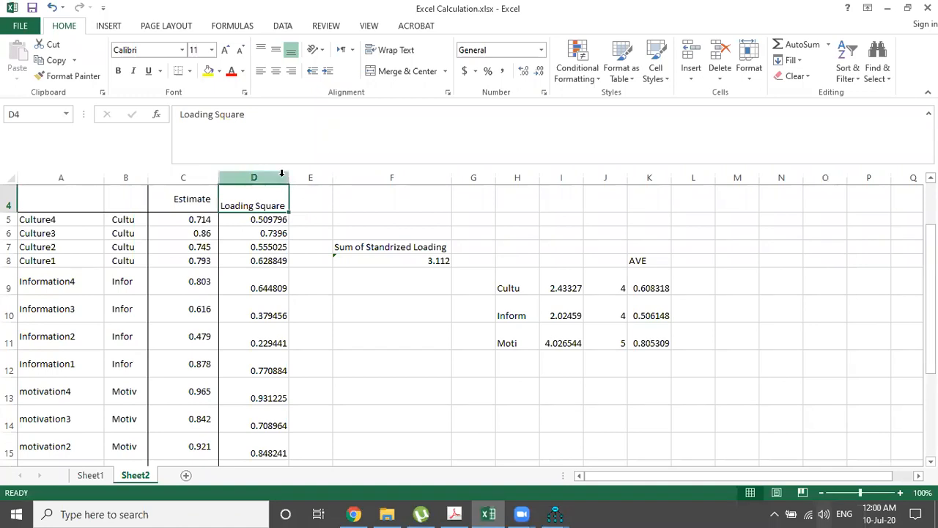
text(loadin)
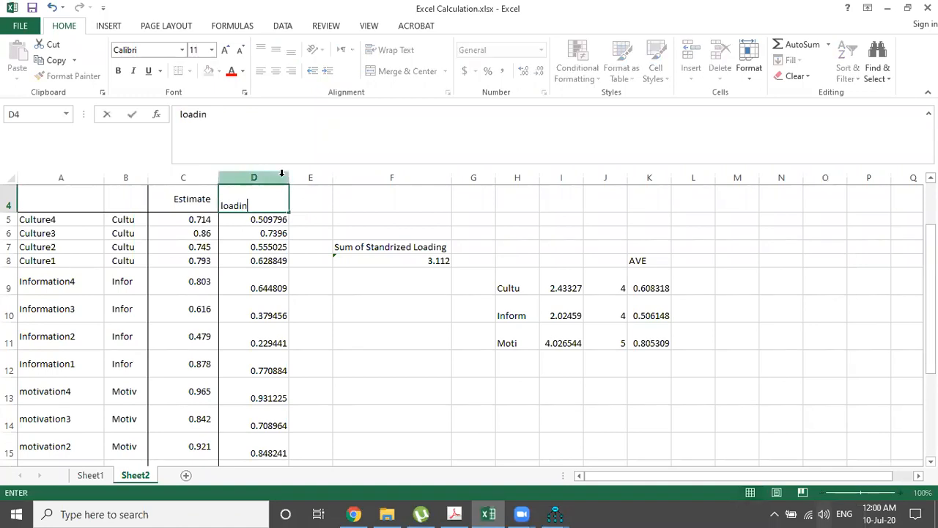
text(f sque)
key(Return)
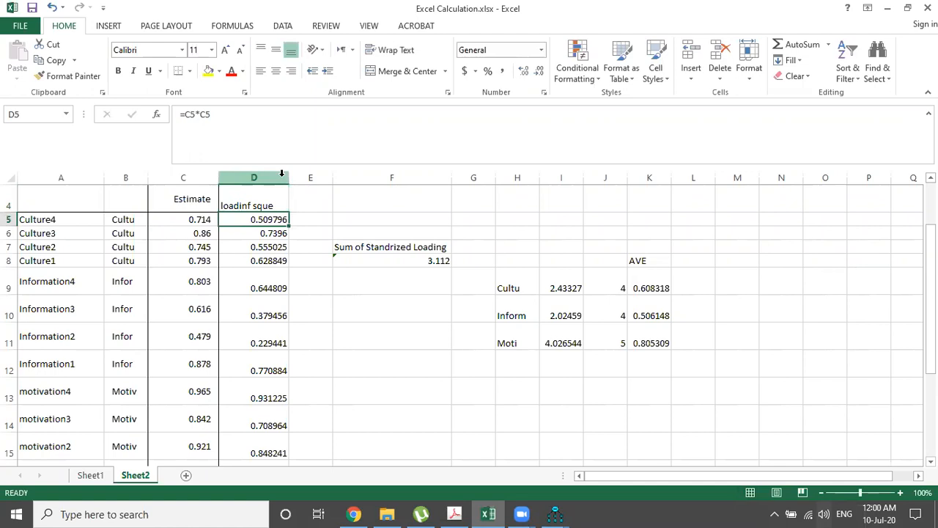
Step: Enter the heading "1 minus loading square" in E4 and fit column E to its width
key(Up)
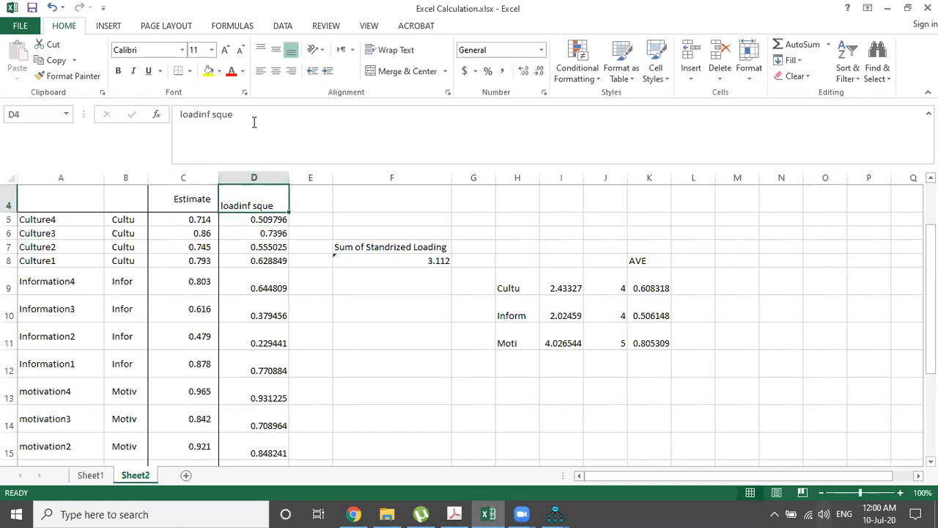
key(Right)
text(=mu)
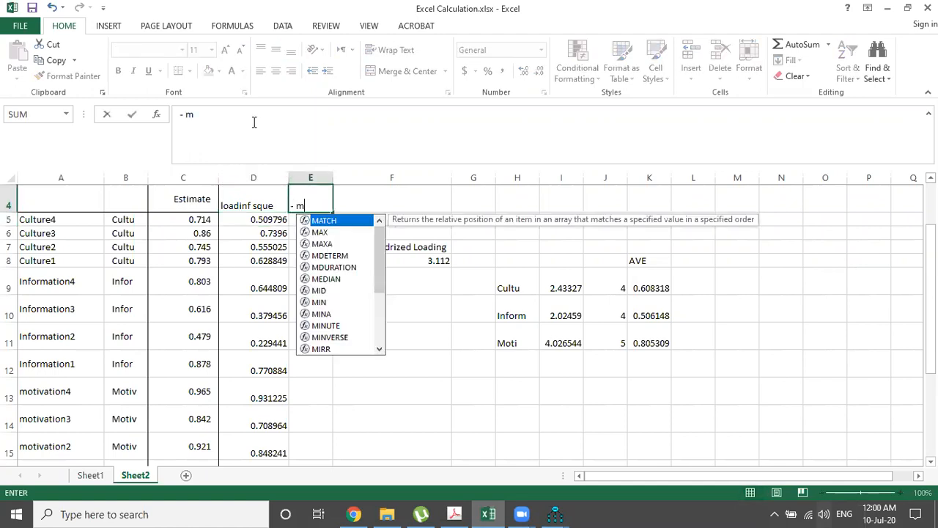
key(BackSpace)
key(Escape)
text(1)
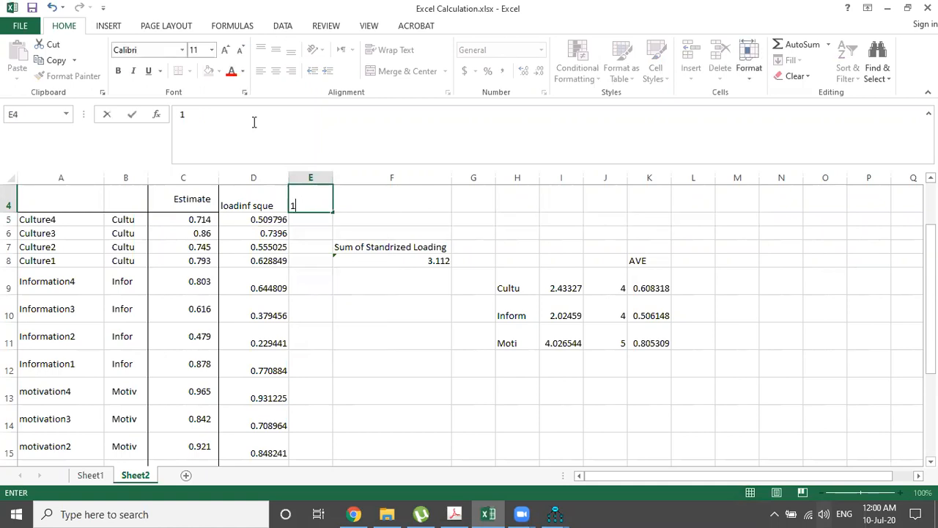
text( minus loading square)
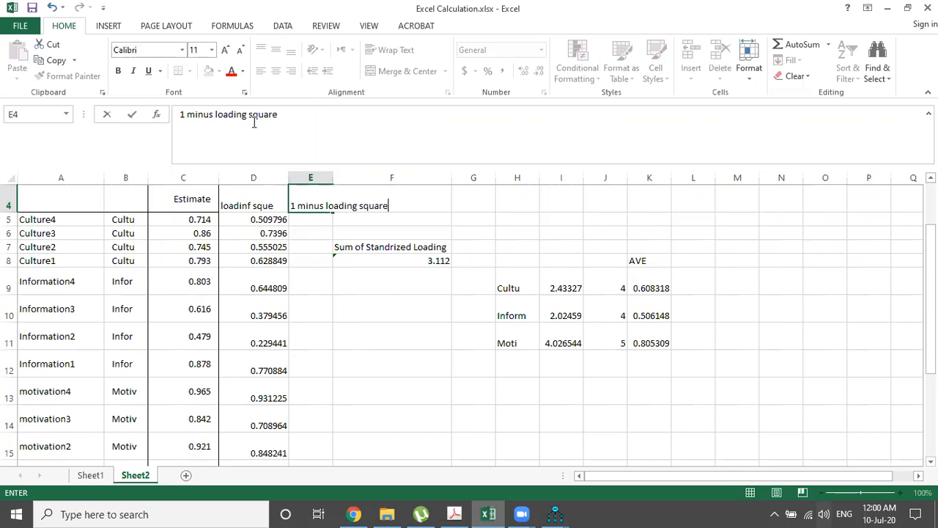
key(Return)
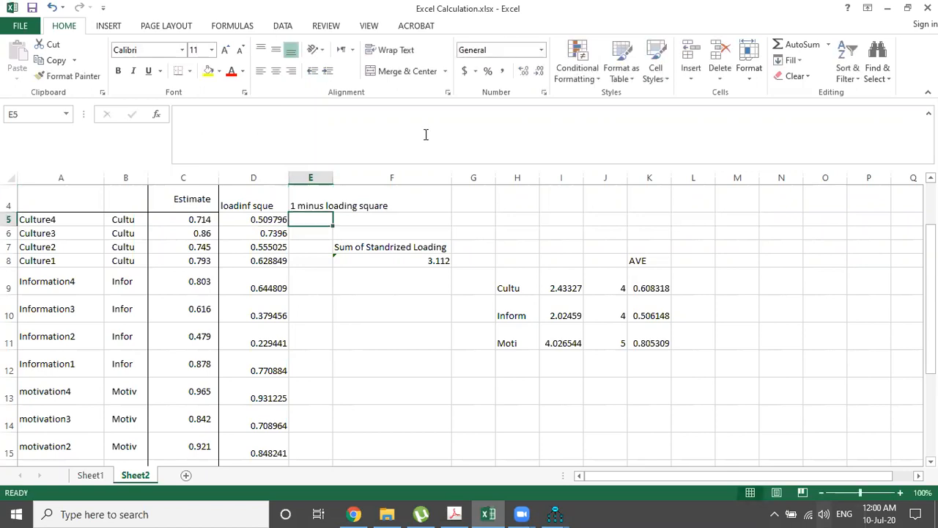
double_click(333, 178)
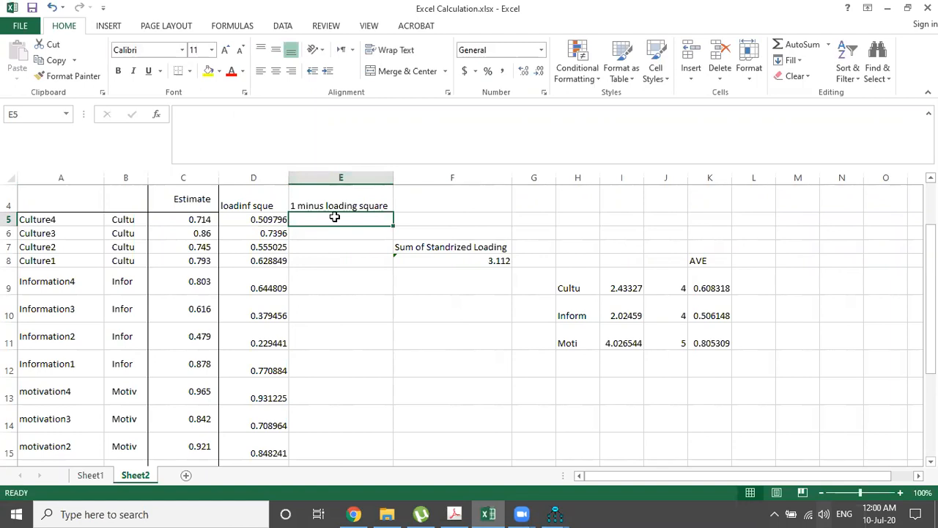
Step: Calculate =1-D5 in E5 and fill the formula down to E17 for all the items
text(=1-)
click(259, 220)
key(Return)
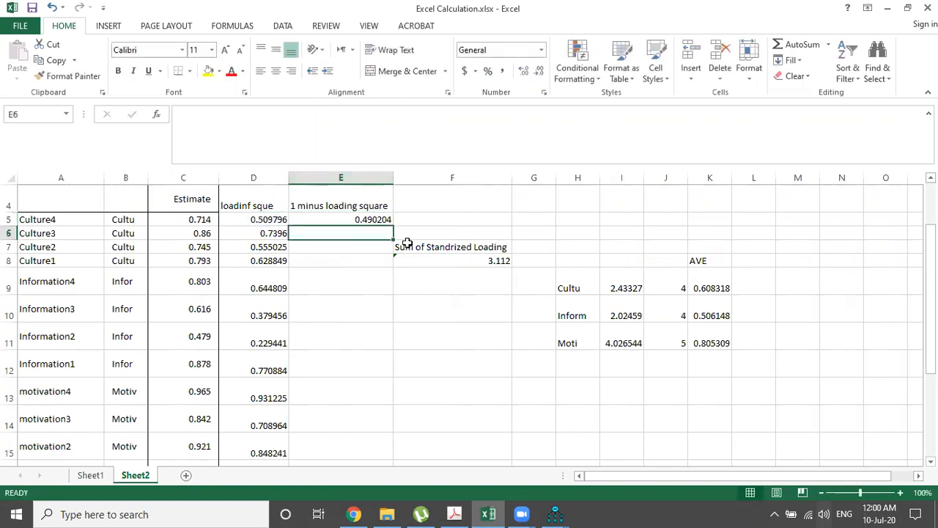
click(373, 219)
drag(393, 225, 364, 440)
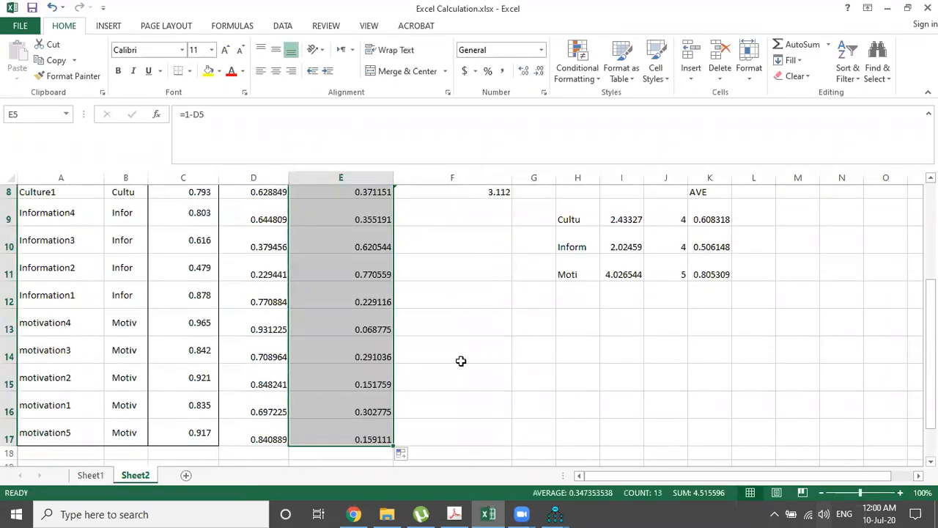
Step: Insert a blank column before column F, which holds the Sum of Standrized Loading block
scroll(460, 361, up, 3)
click(486, 177)
right_click(488, 178)
click(516, 276)
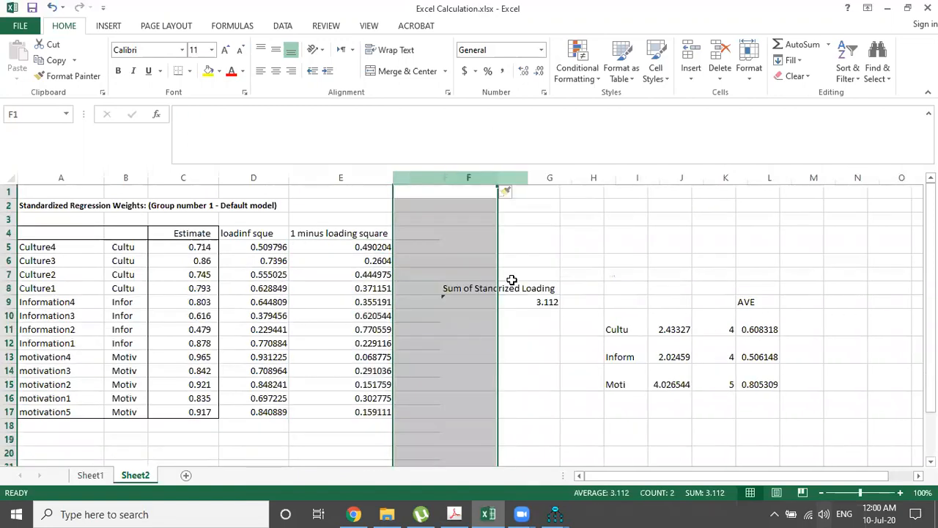
click(365, 250)
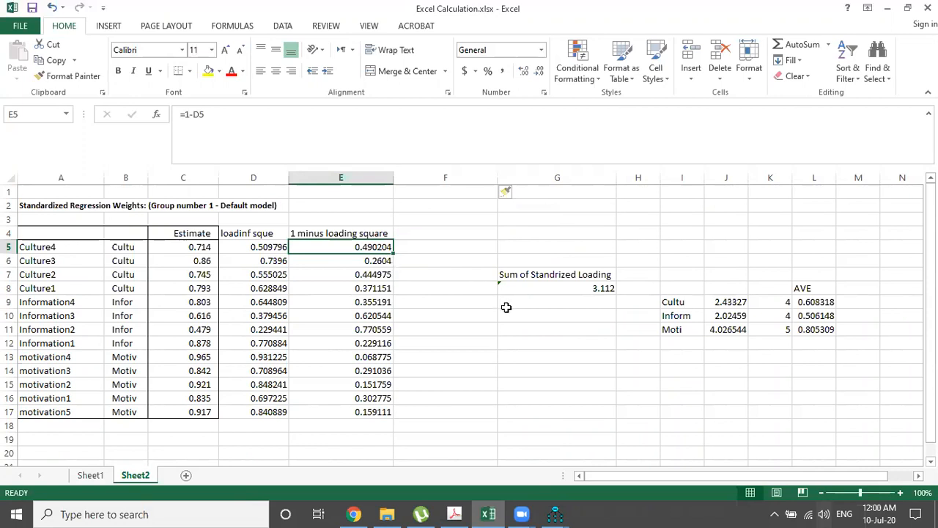
Step: Copy the label "Sum of Standrized Loading" from G7 to F8, beside its SUM(C5:C8) formula
click(608, 288)
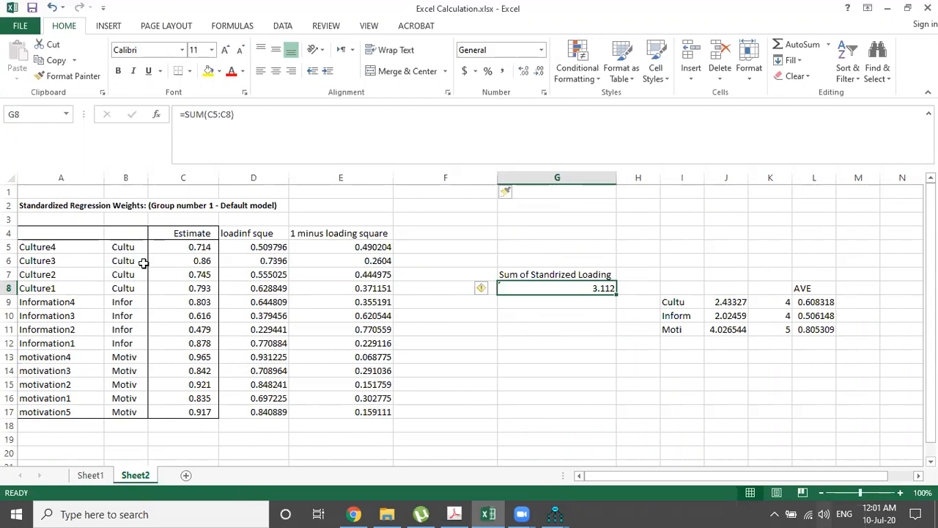
click(585, 302)
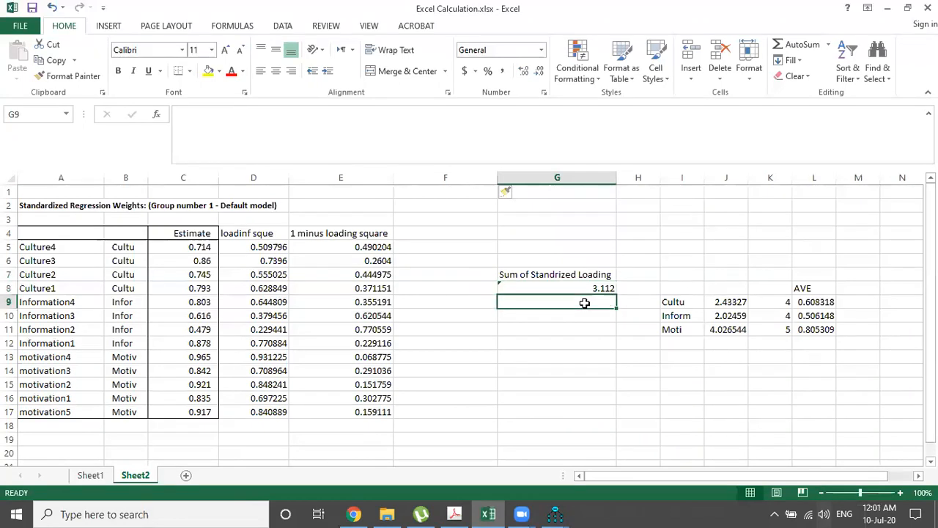
key(Up)
key(Up)
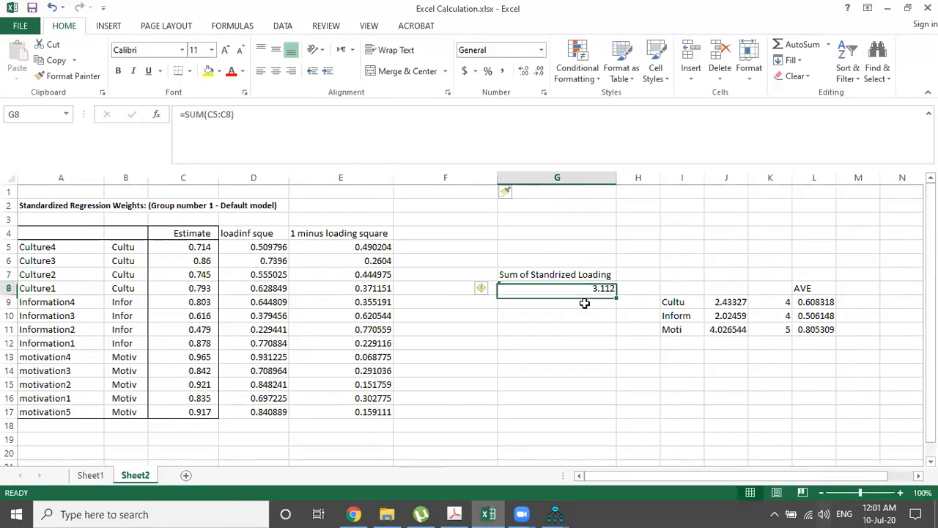
key(ctrl+c)
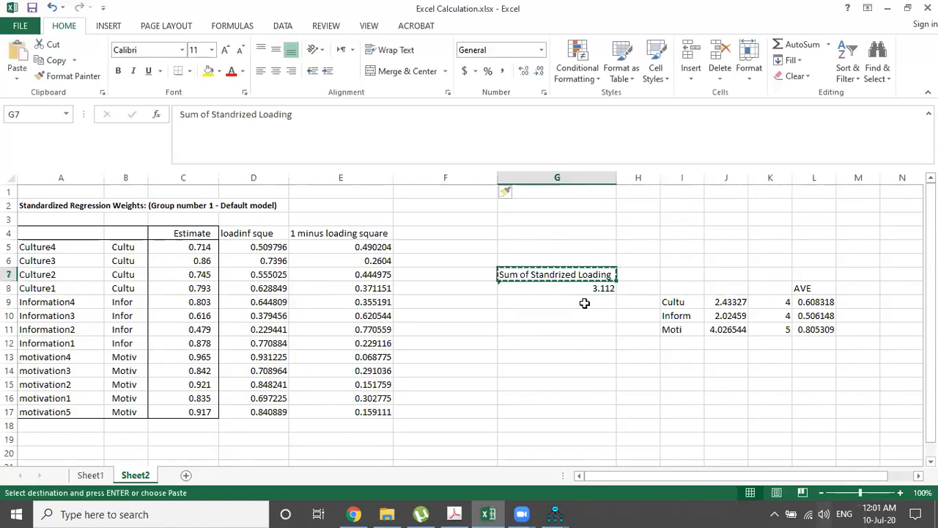
key(Down)
key(Left)
key(Return)
key(Right)
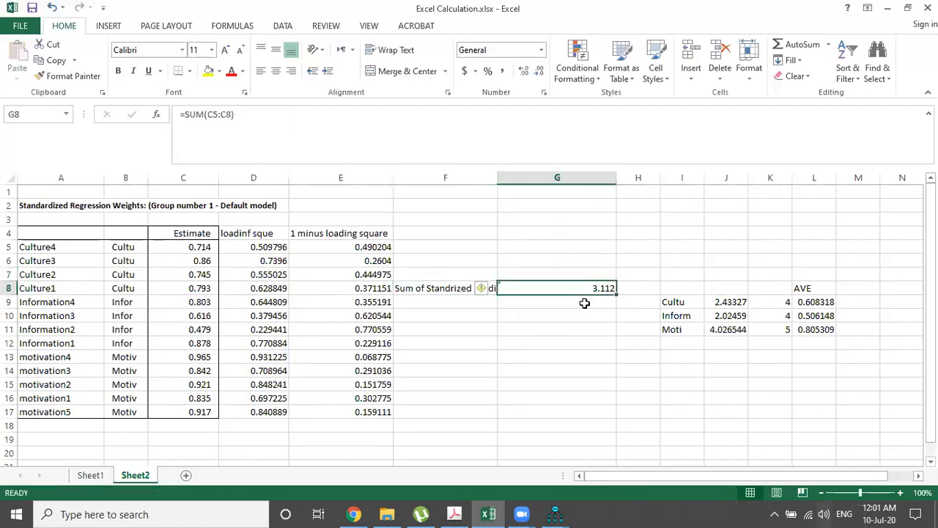
Step: Enter the label "sum of standrized loading square" in F9 and widen column F to fit its text
drag(497, 179, 512, 179)
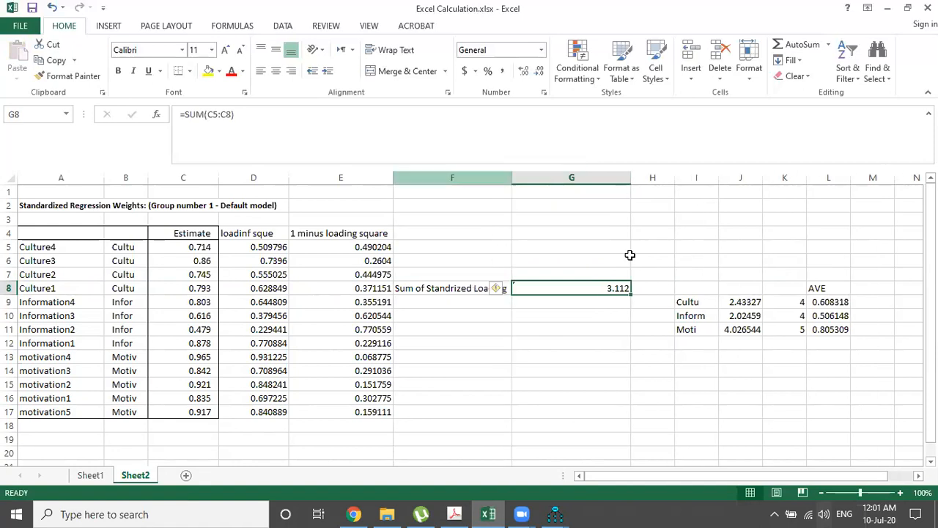
click(477, 305)
text(sum of)
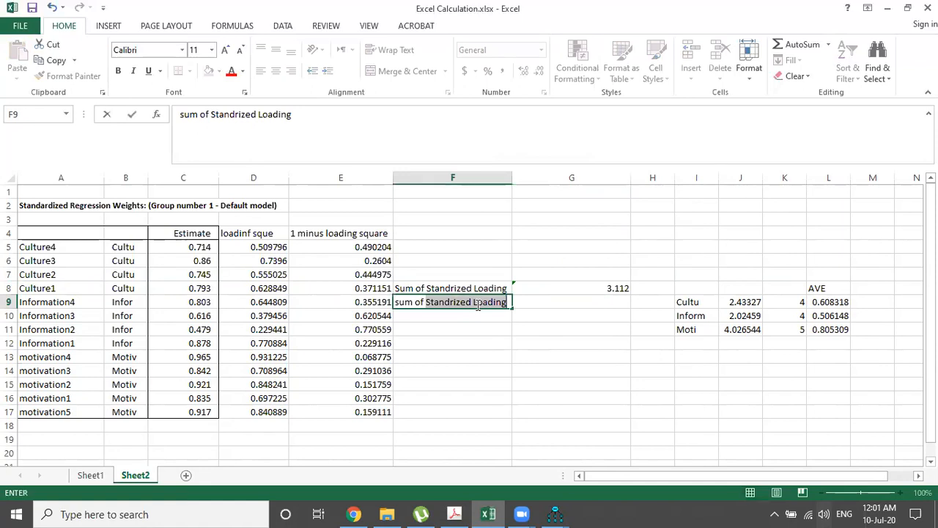
key(BackSpace)
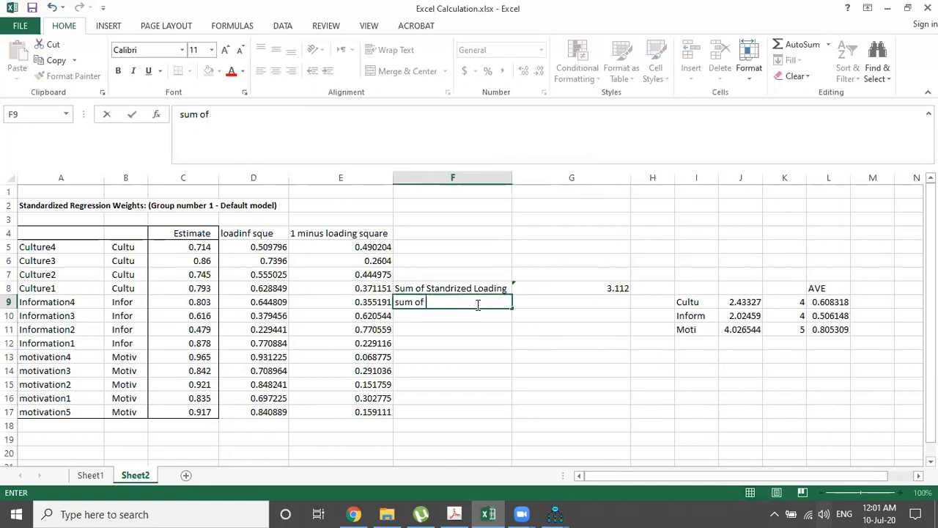
text(standri)
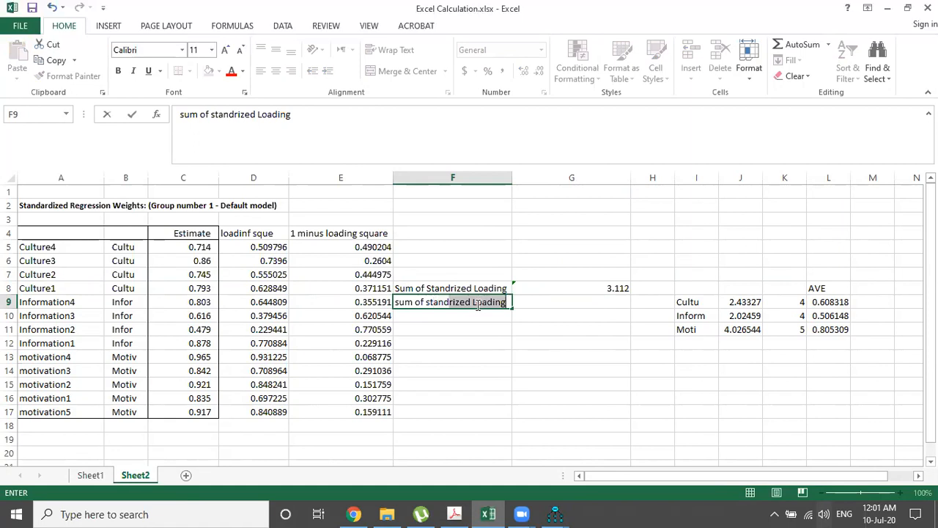
text(sed)
key(BackSpace)
key(BackSpace)
key(BackSpace)
text(zed loading)
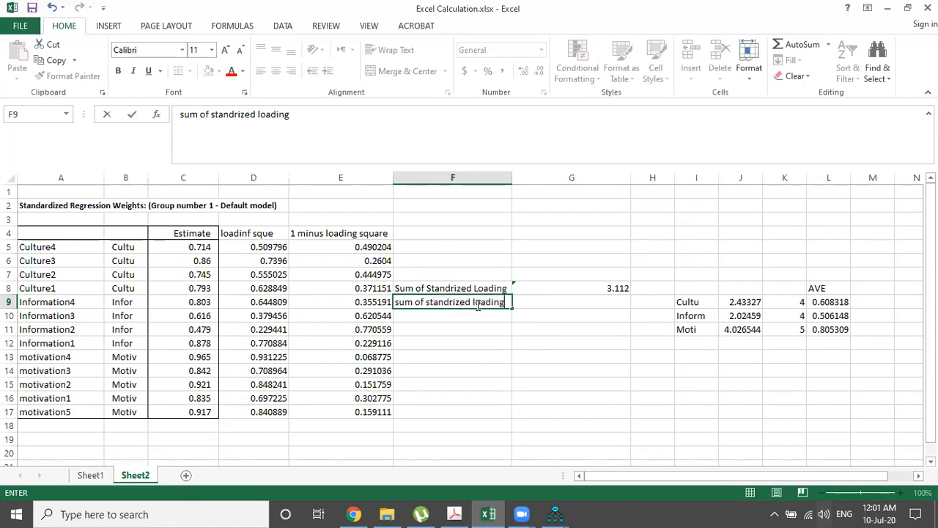
text( square)
key(Return)
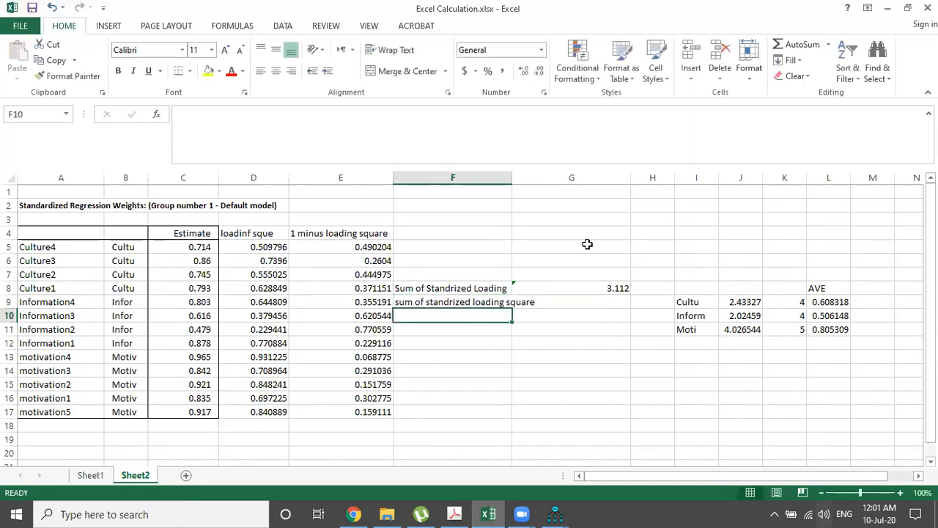
drag(513, 174, 541, 173)
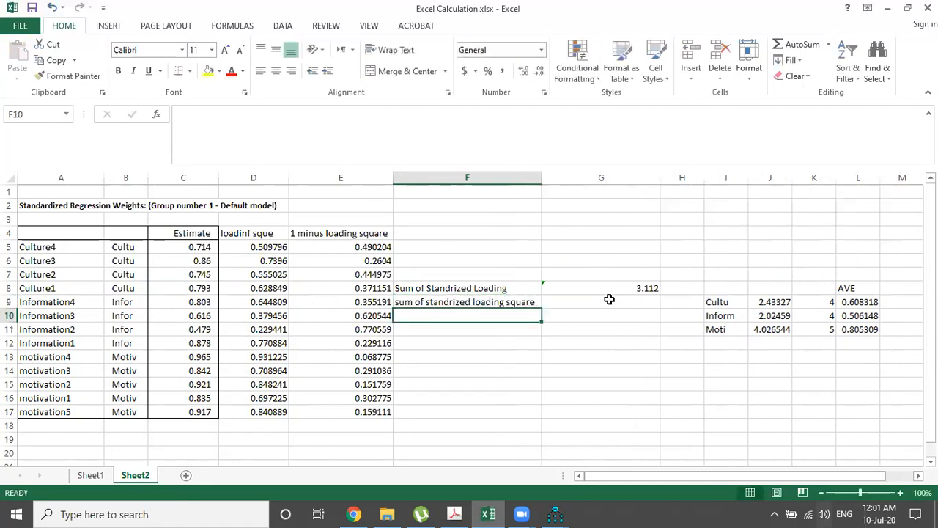
Step: Calculate the square of the summed Culture loadings in G9 with =G8*G8
click(609, 301)
text(=)
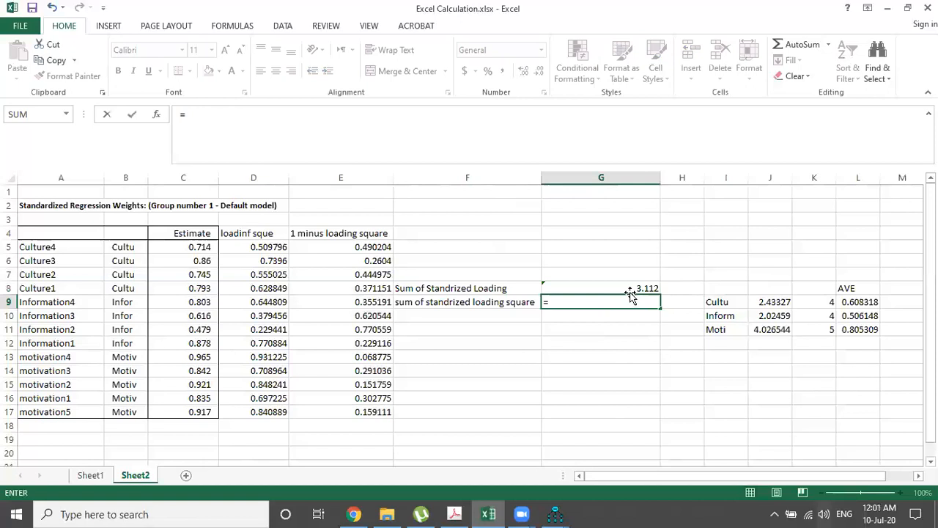
click(633, 287)
text(*)
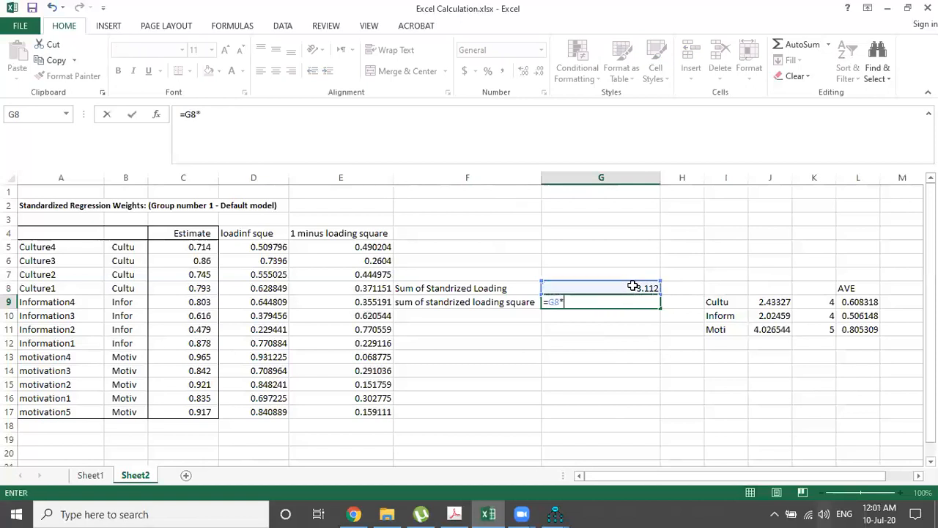
click(633, 287)
key(Return)
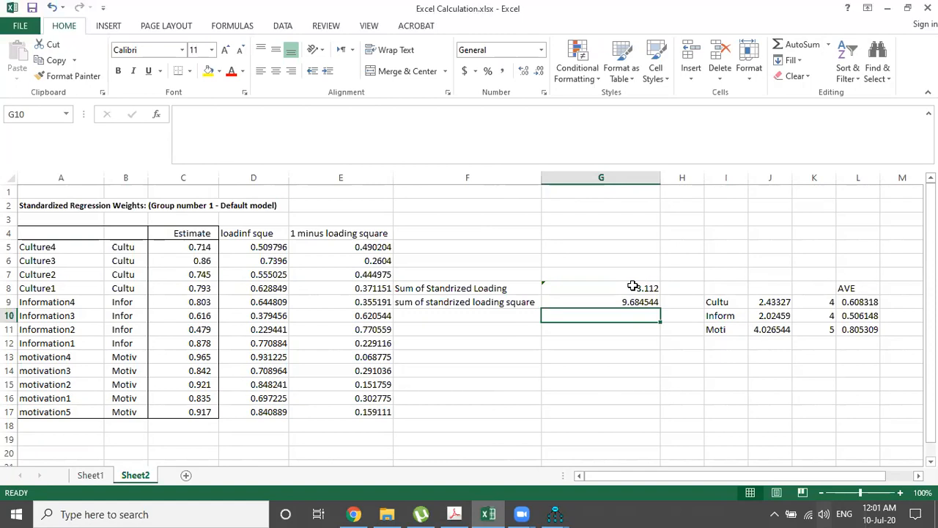
Step: Compare the sum of the Culture loadings in C5:C8 with the sum of their squares in D5:D8
click(271, 249)
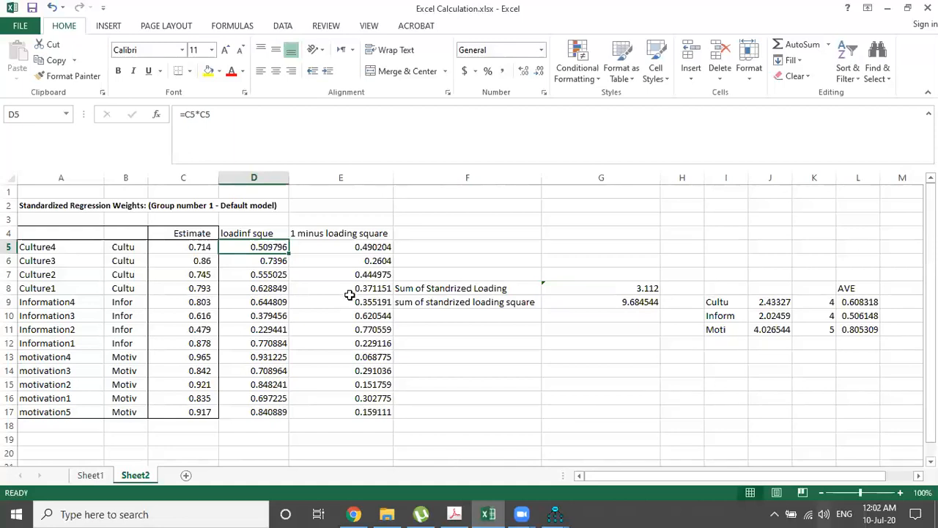
key(shift+Down)
key(shift+Down)
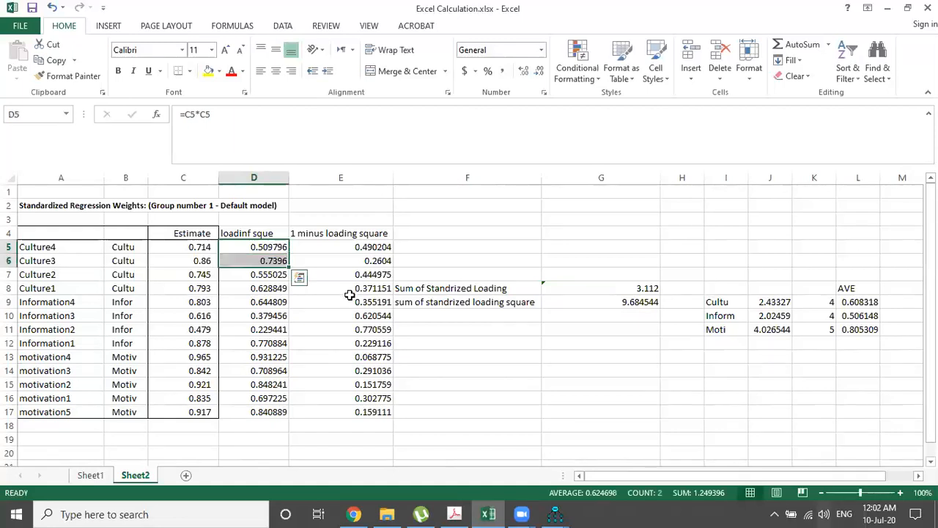
key(shift+Down)
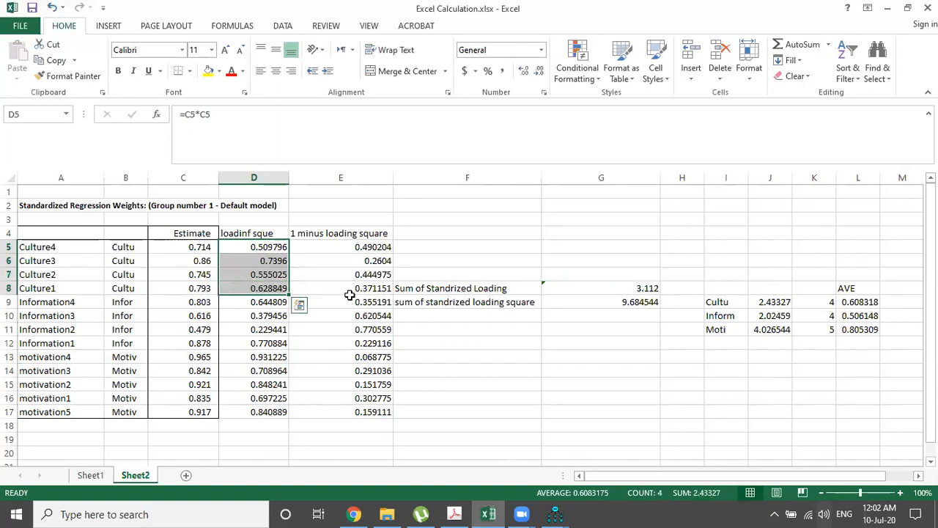
key(Left)
key(shift+Down)
key(shift+Down)
key(shift+Down)
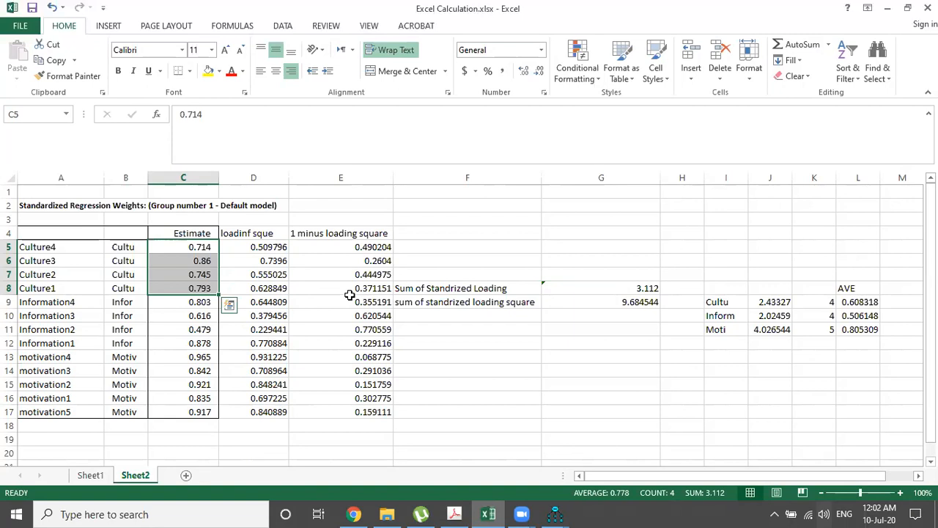
key(Right)
key(Left)
key(shift+Down)
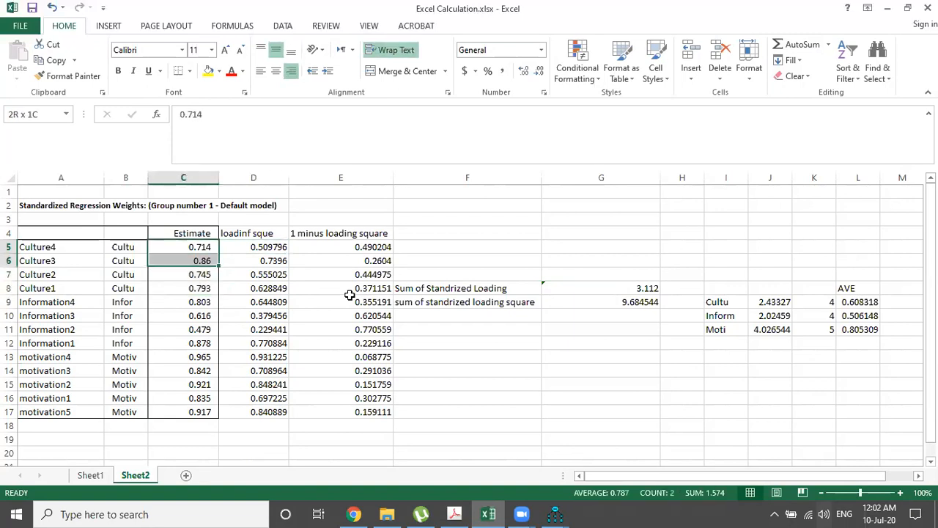
key(shift+Down)
key(shift+Down)
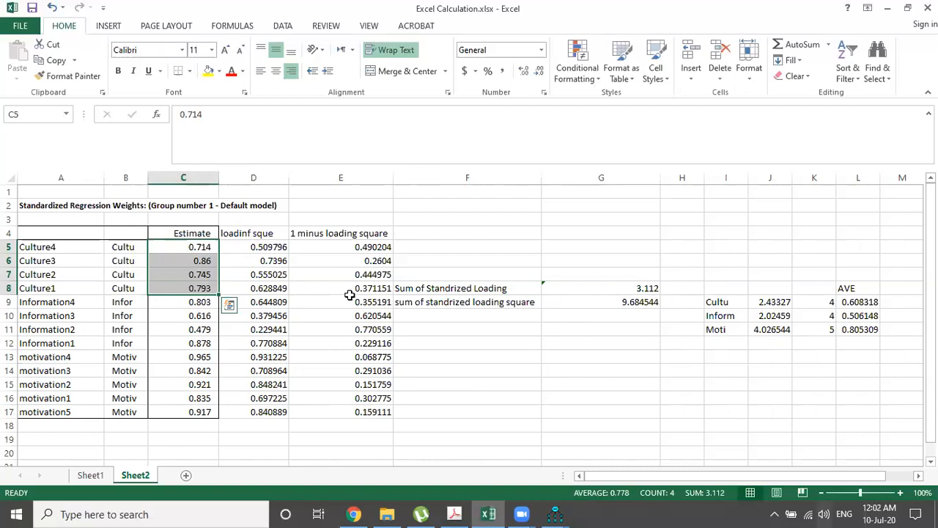
key(Right)
key(Left)
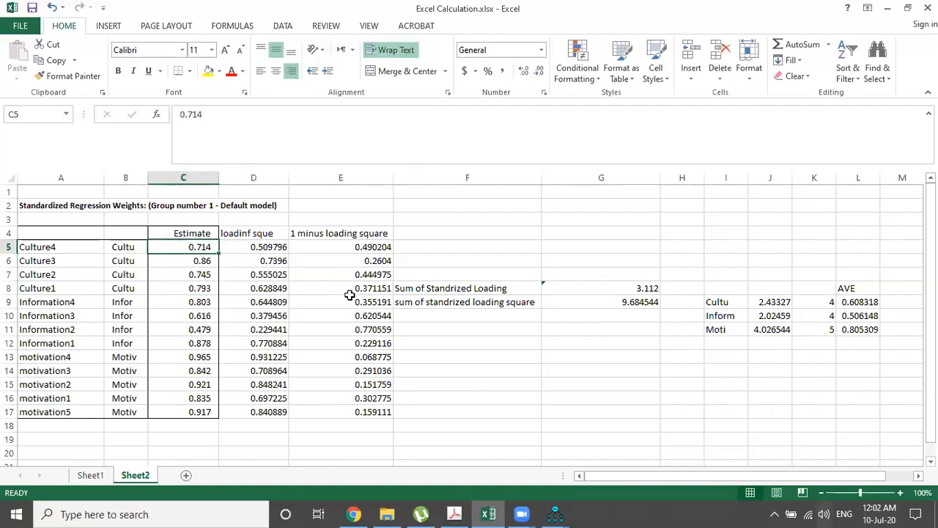
key(Right)
key(shift+Down)
key(shift+Down)
key(shift+Down)
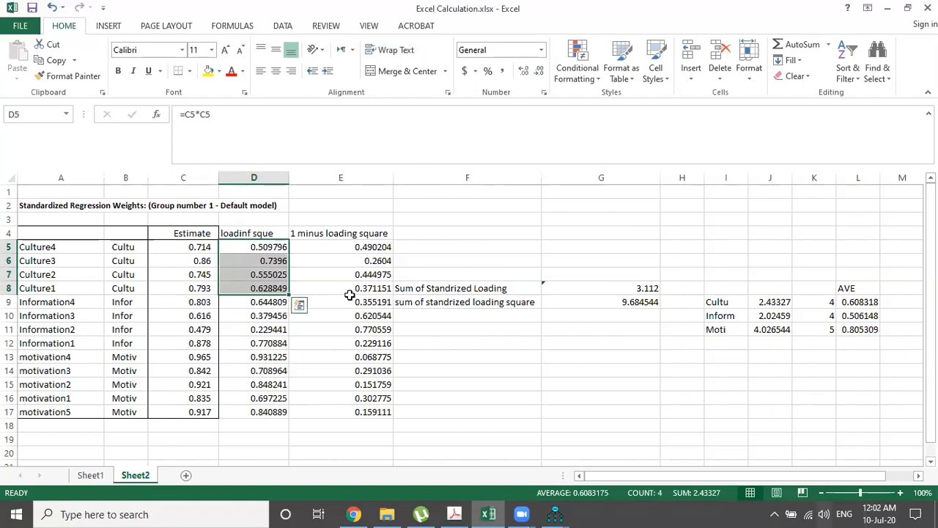
key(Left)
key(Right)
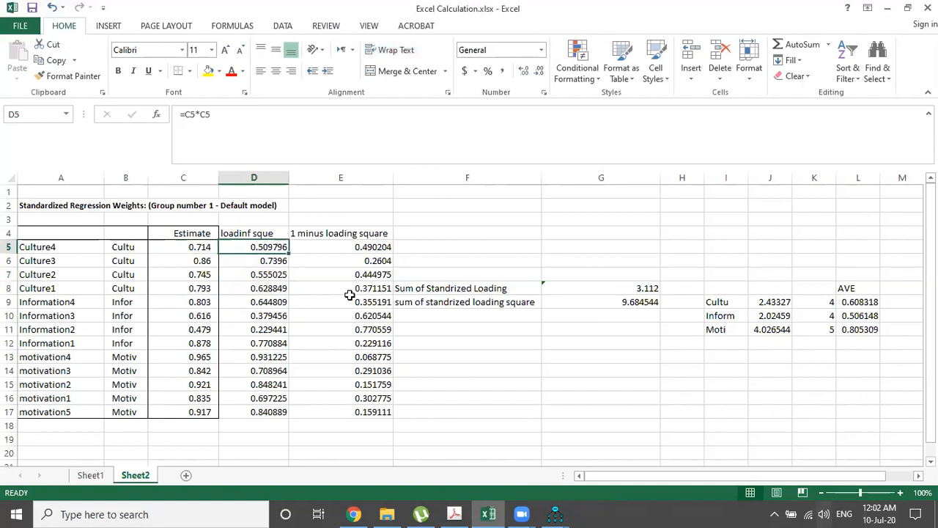
key(shift+Down)
key(shift+Down)
key(shift+Down)
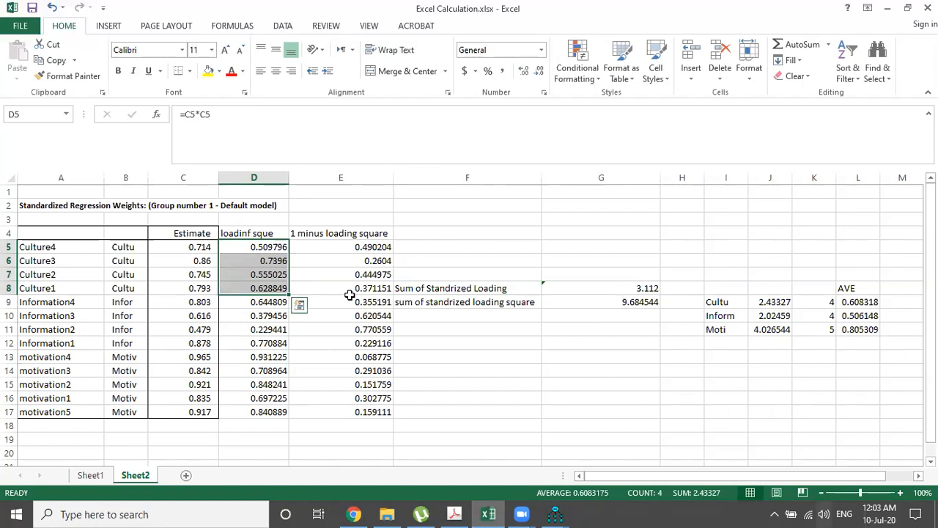
key(Left)
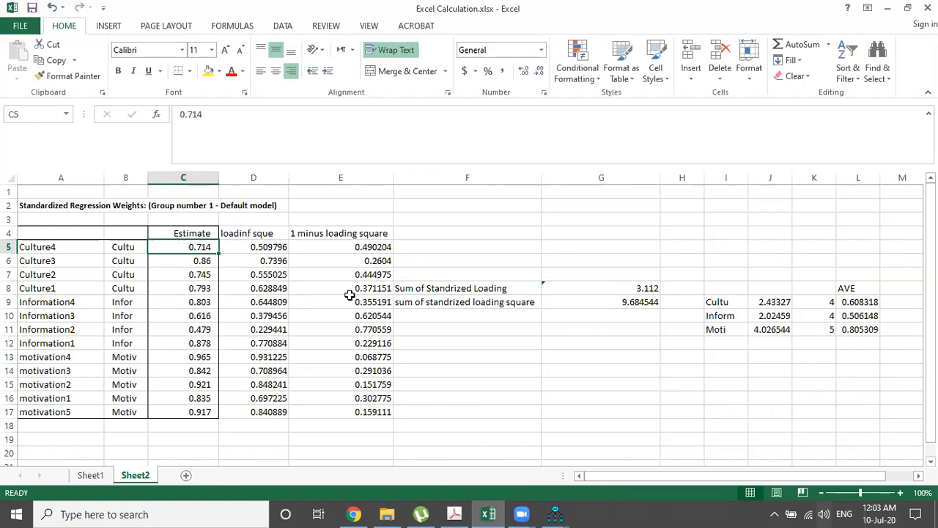
Step: Review the formulas for the sum of standardized loadings in G8 and its square in G9
key(Right)
key(Right)
key(Right)
key(Right)
key(Down)
key(Down)
key(Down)
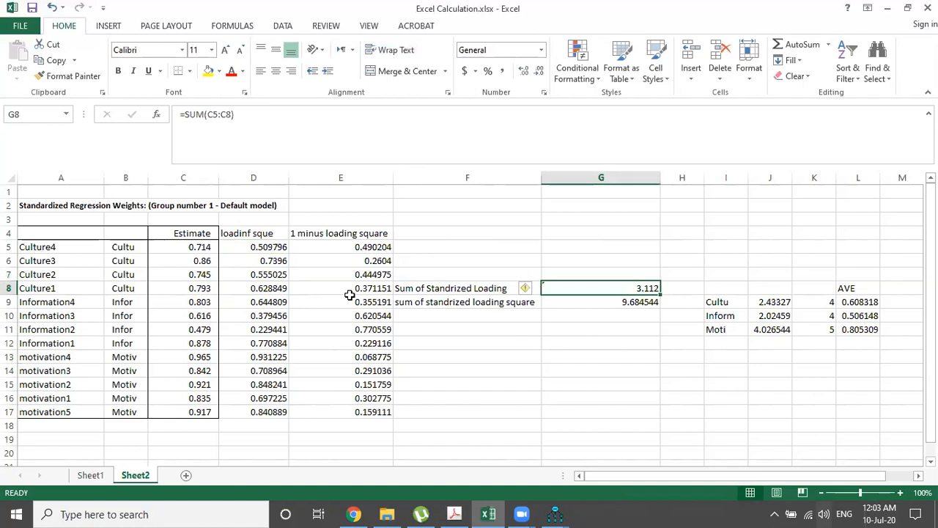
key(Down)
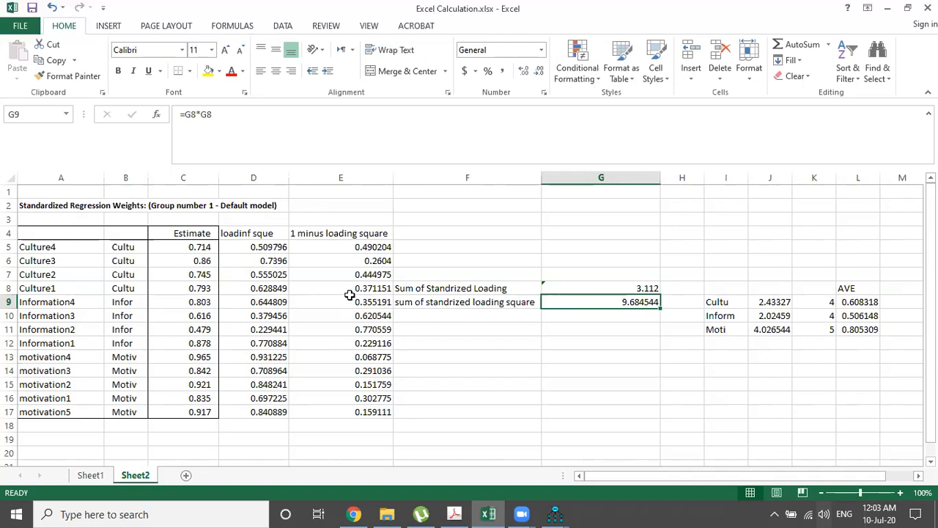
Step: Examine how the loading square in D5 and the 1 minus loading square value in E5 are calculated for Culture4
key(Left)
key(Left)
key(Left)
key(Left)
key(Left)
key(Left)
key(Up)
key(Up)
key(Up)
key(Right)
key(Up)
key(Right)
key(Right)
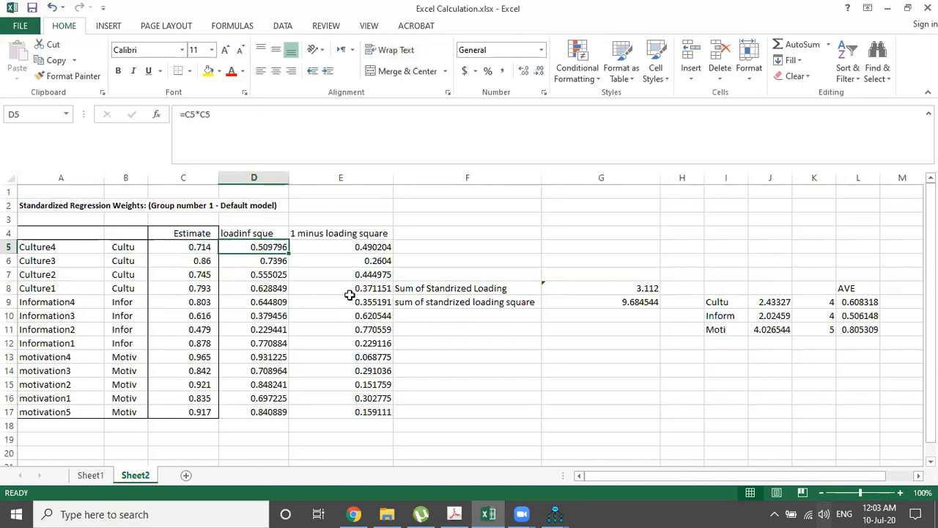
key(Right)
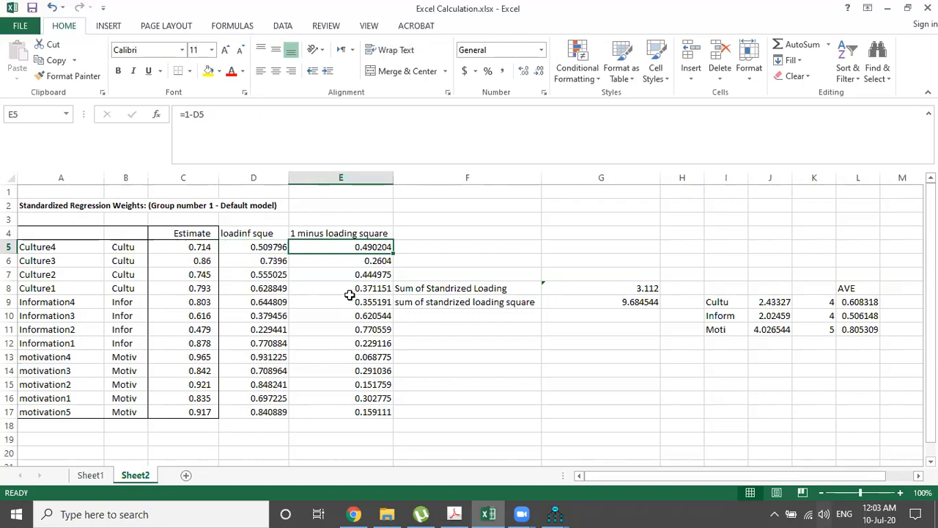
key(Right)
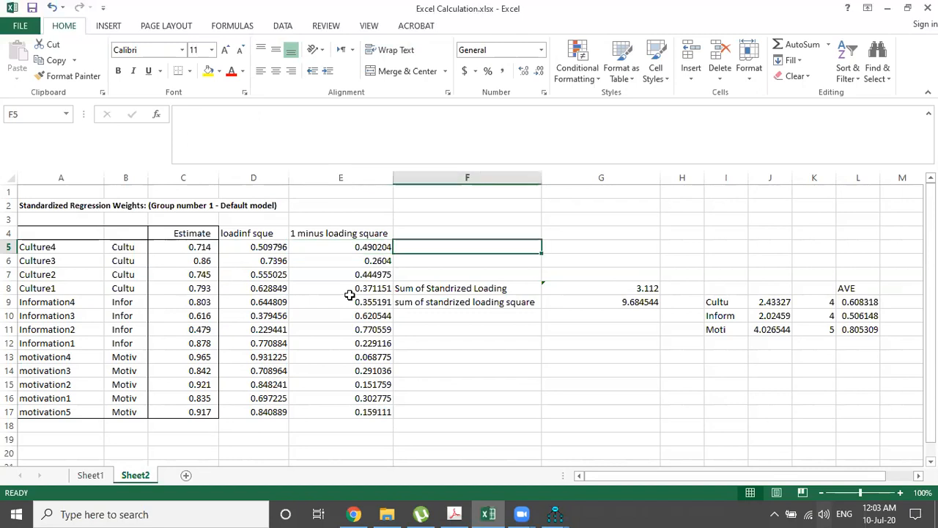
key(Left)
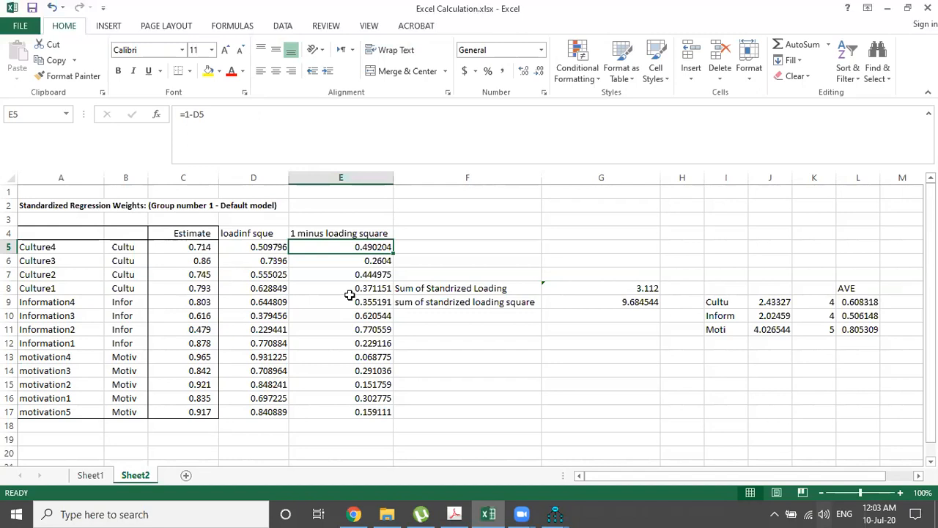
key(Left)
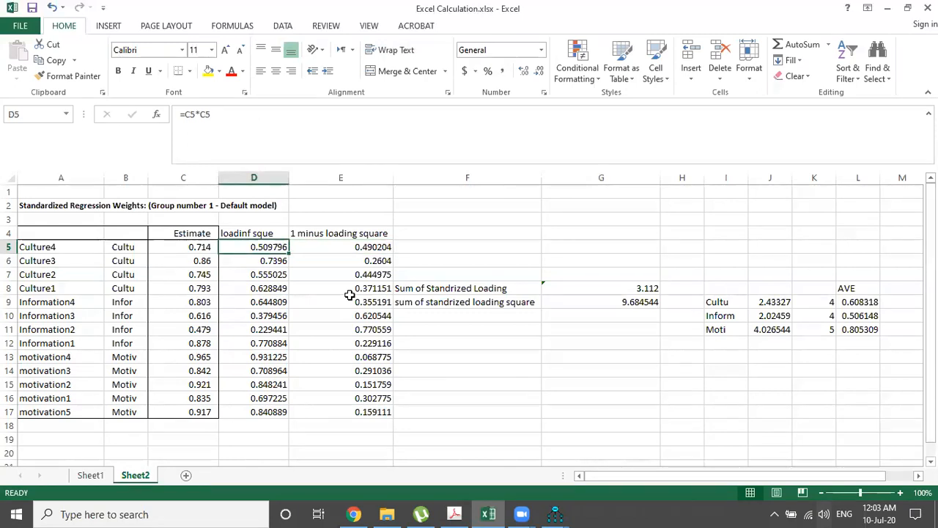
key(Right)
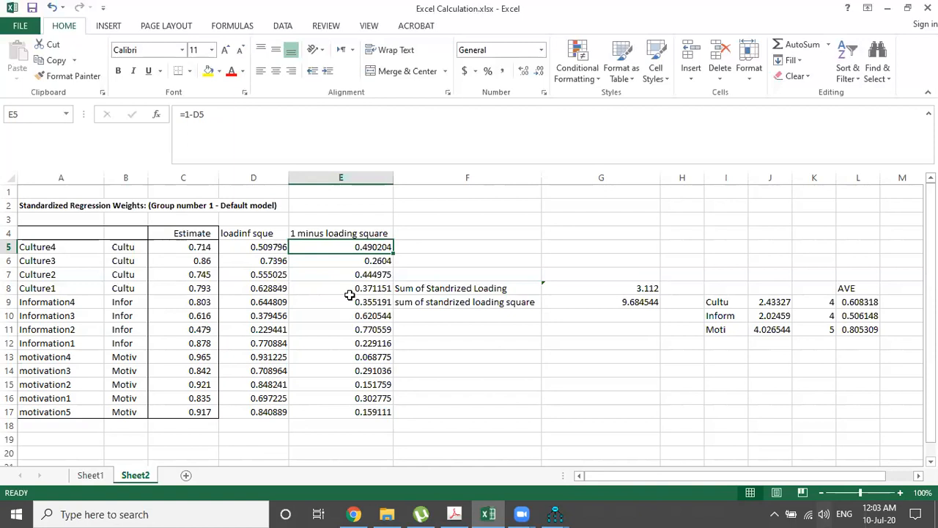
Step: Enter the label "Sum of Error" in F10, below the loading square label
key(Down)
key(Down)
key(Down)
key(Down)
key(Down)
key(Right)
text(Sum of Error)
key(Return)
Step: Calculate the Culture error sum in G10 with =SUM(E5:E8)
key(Right)
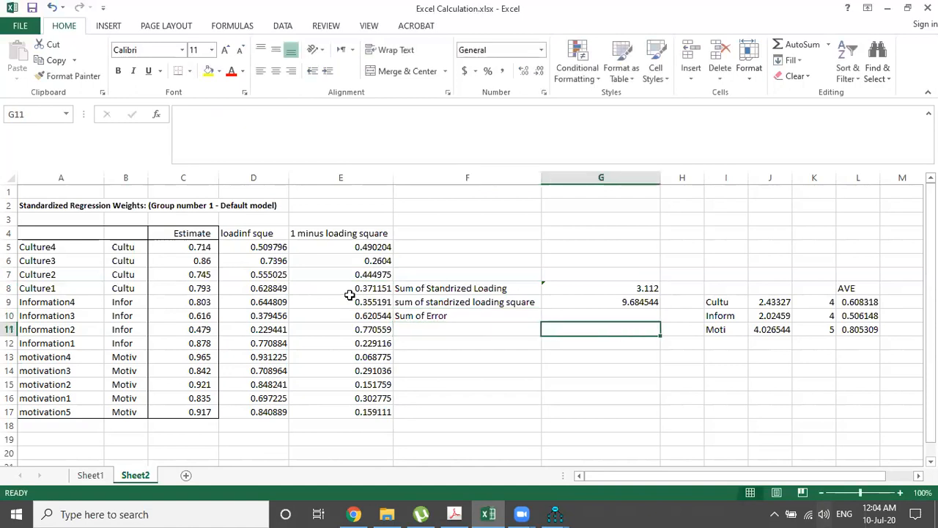
key(Up)
text(=sum)
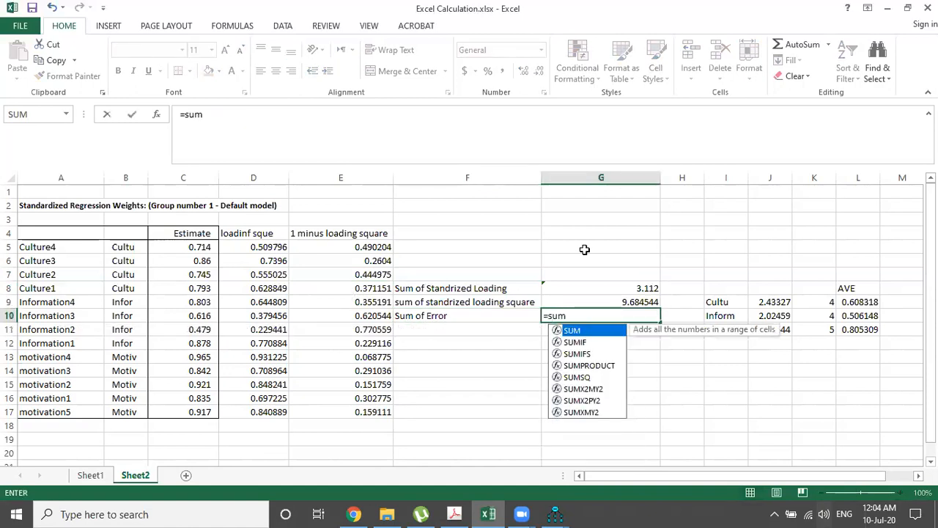
double_click(593, 330)
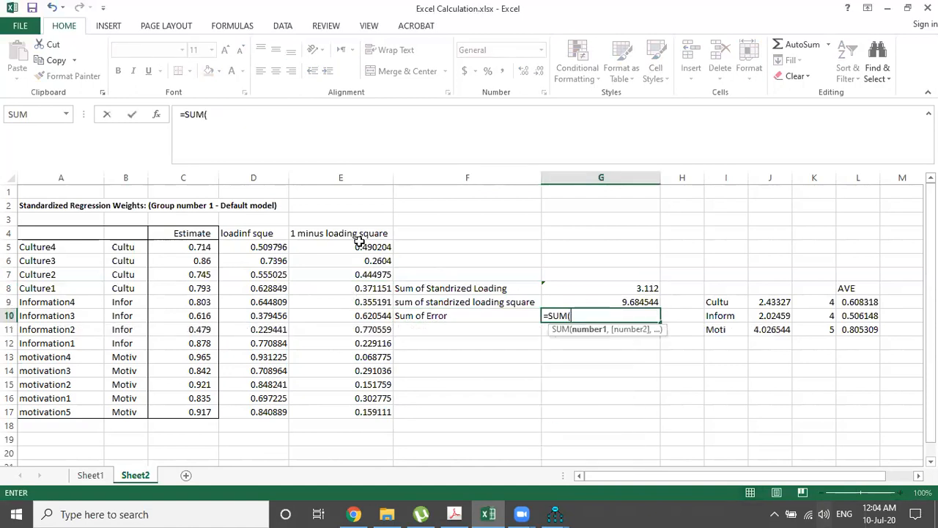
drag(360, 243, 360, 289)
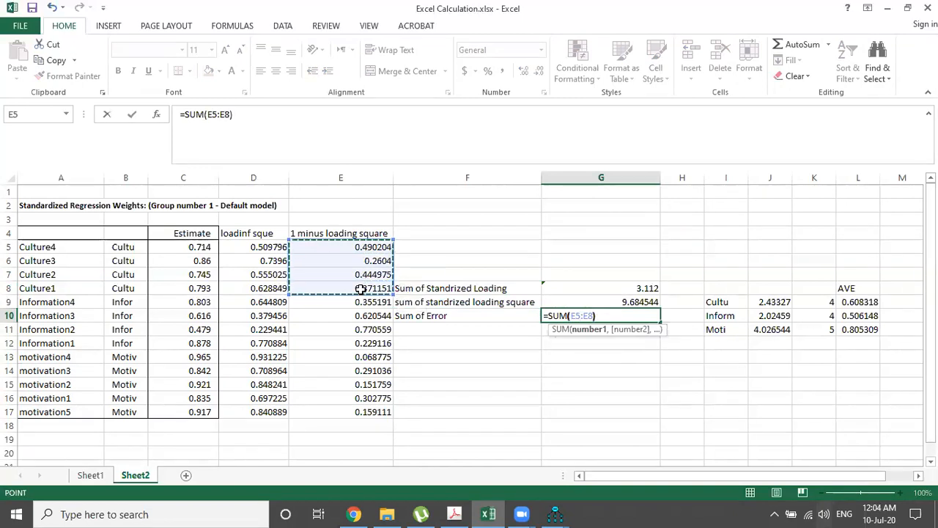
key(Return)
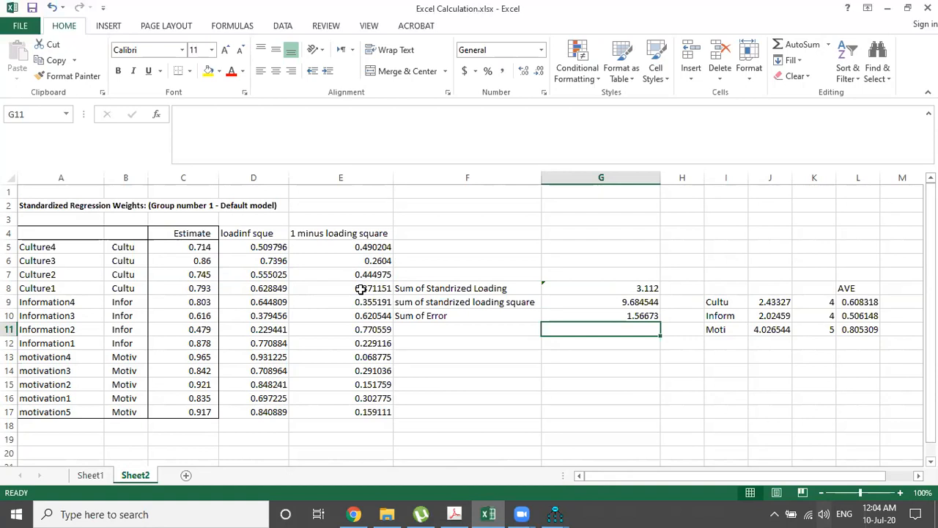
key(Left)
key(Up)
key(Up)
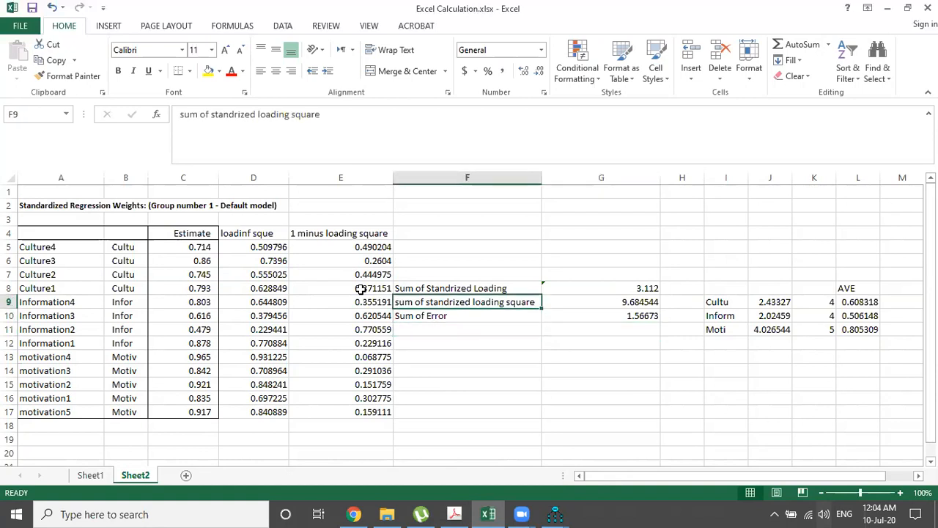
Step: Enter the label "Total" in F11, below the Sum of Error label
key(Down)
key(Down)
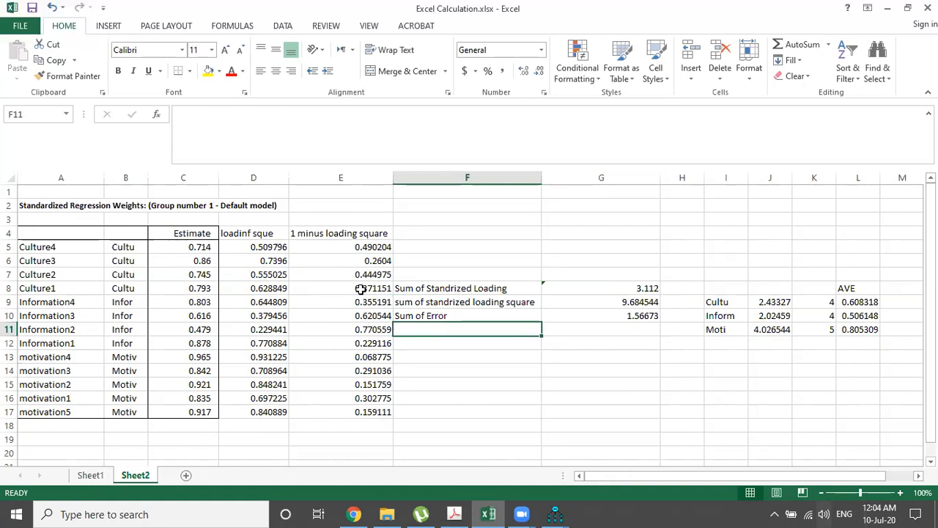
text(Total)
key(Return)
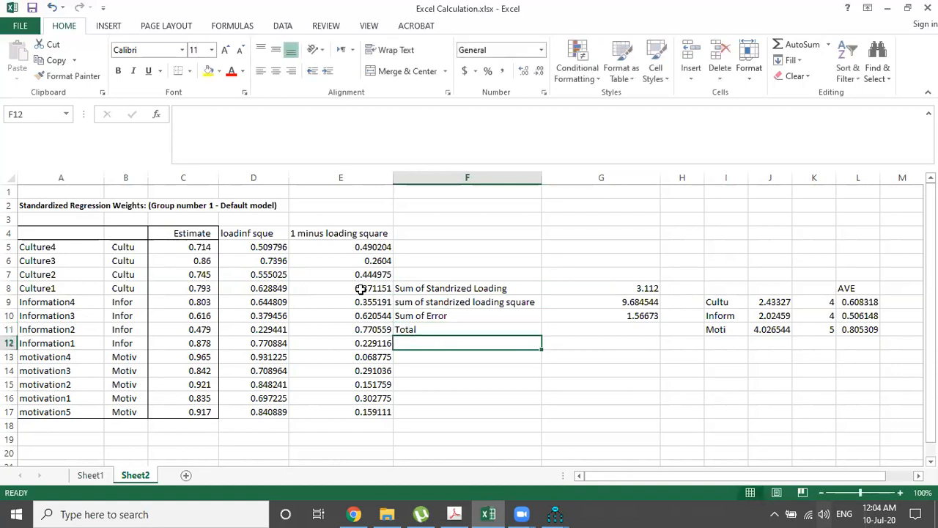
Step: Calculate the Culture total in G11 by adding the squared loading sum and the error sum with =G9+G10
key(Right)
key(Up)
text(=)
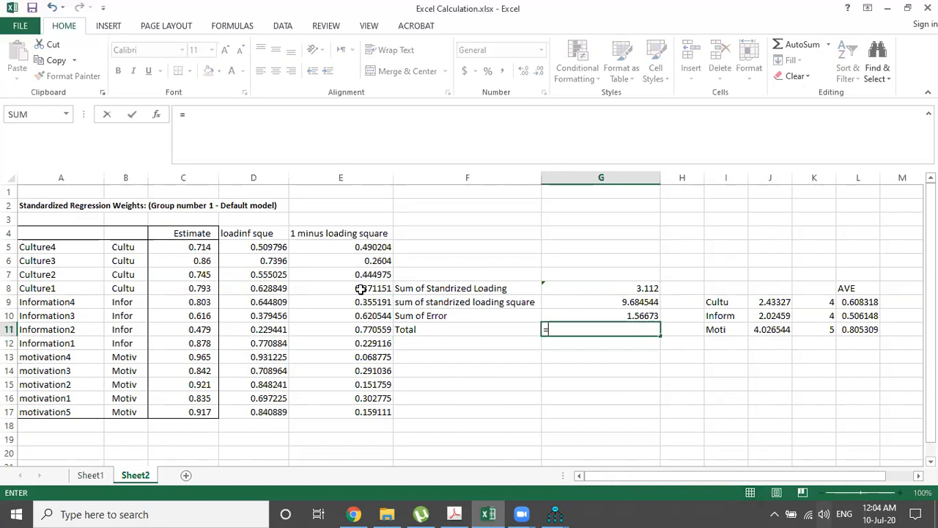
click(627, 298)
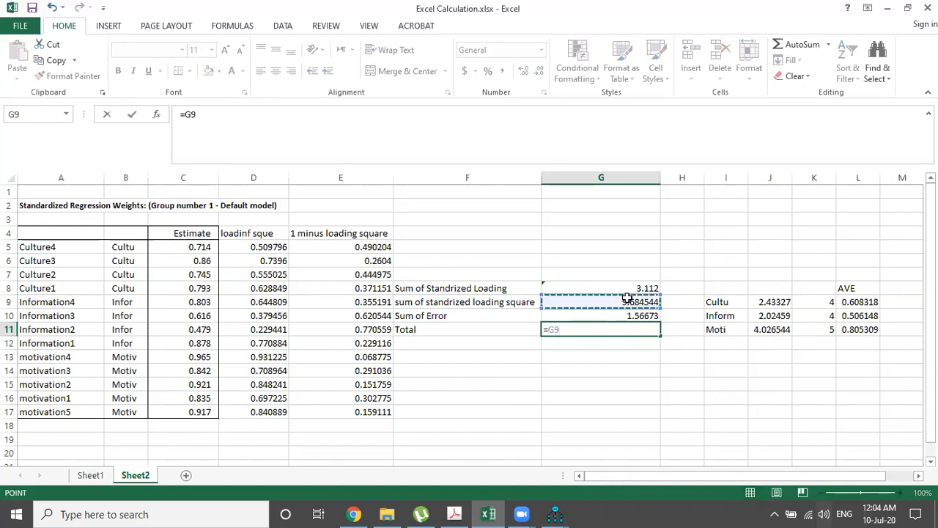
text(+)
click(626, 315)
key(Return)
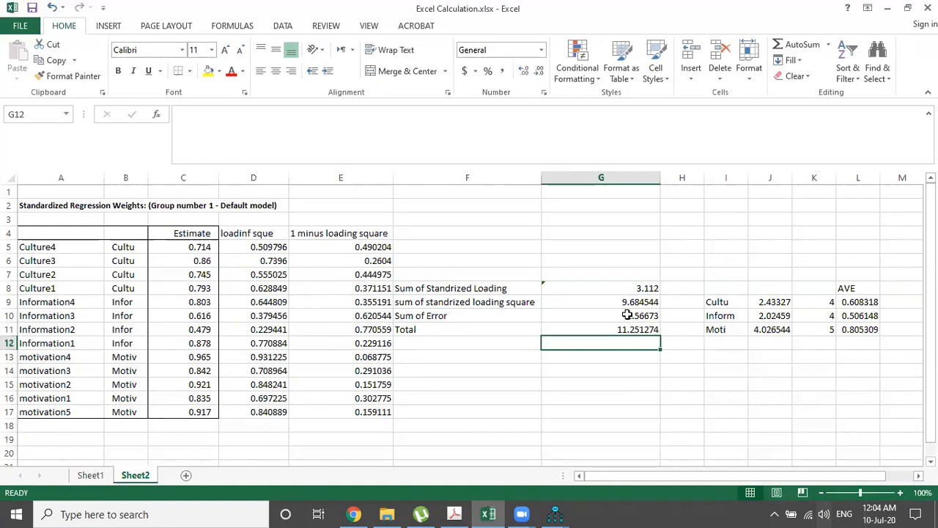
Step: Enter the label "CR" in F12, below the Total label
click(627, 315)
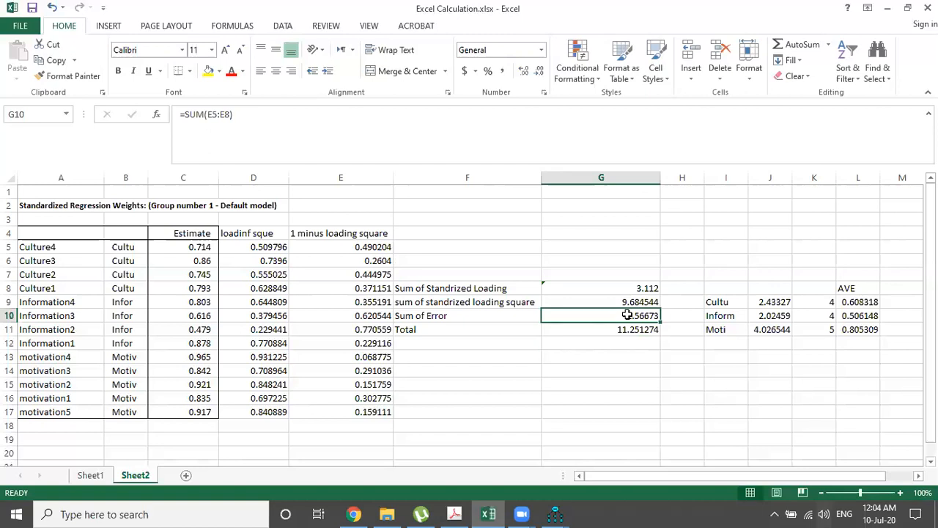
key(Down)
key(Down)
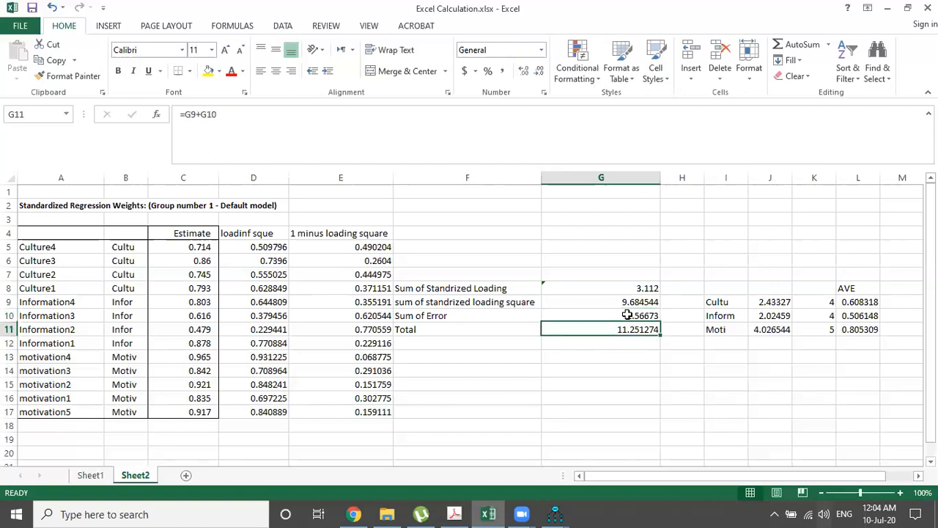
key(Left)
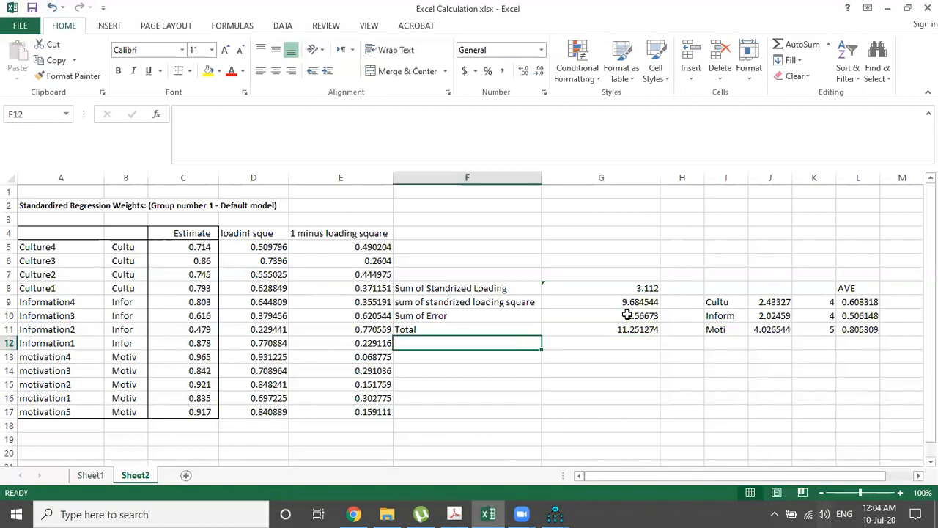
text(CR)
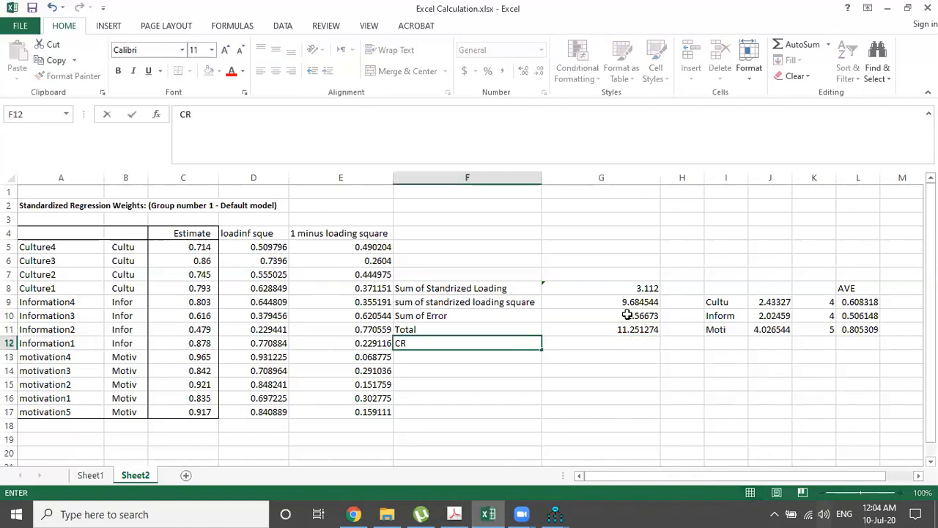
key(Right)
click(627, 316)
key(Up)
key(Down)
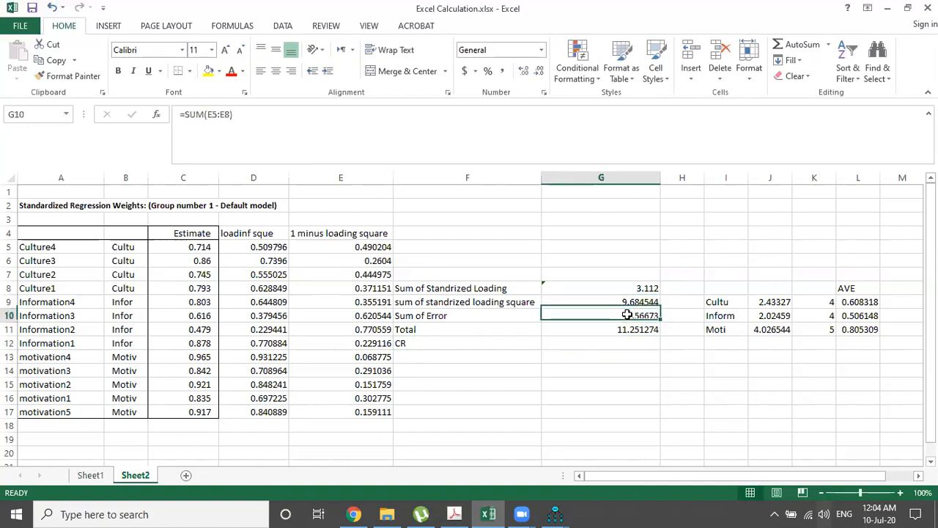
key(Up)
key(Down)
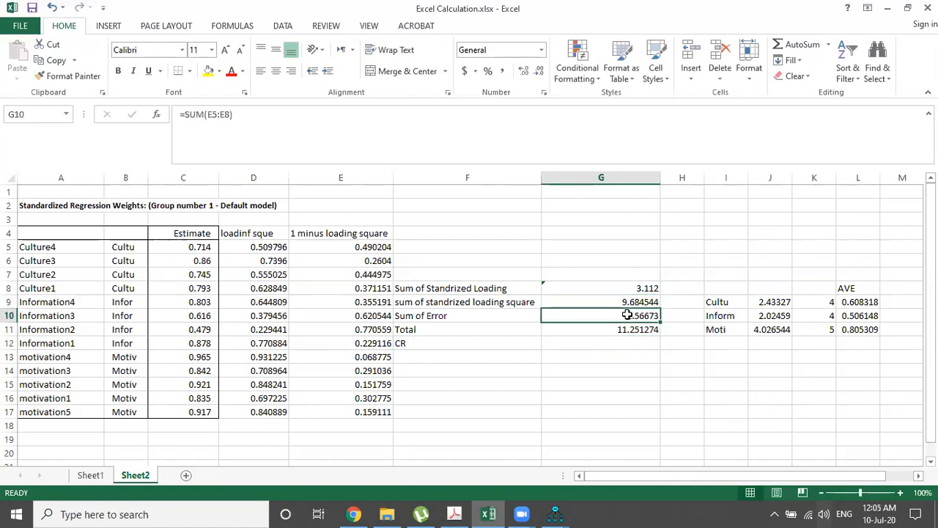
Step: Calculate the Culture composite reliability in G12 with =G9/G11
key(Down)
key(Down)
key(Left)
key(Left)
key(Right)
key(Right)
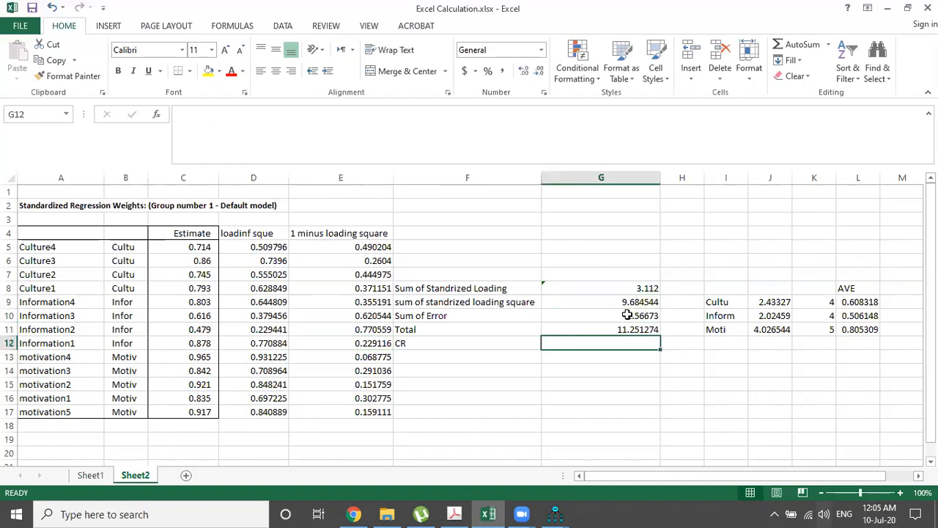
text(=)
click(635, 301)
text(/)
click(628, 329)
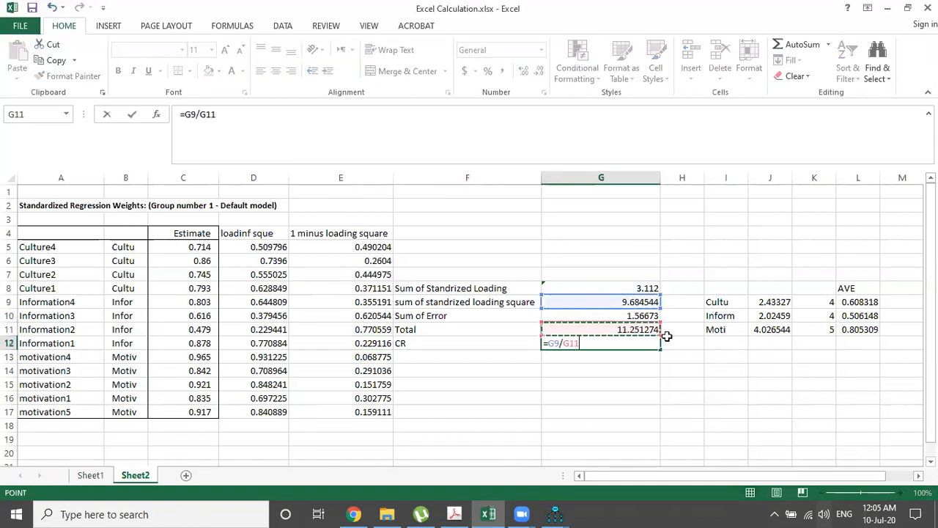
key(Return)
click(647, 344)
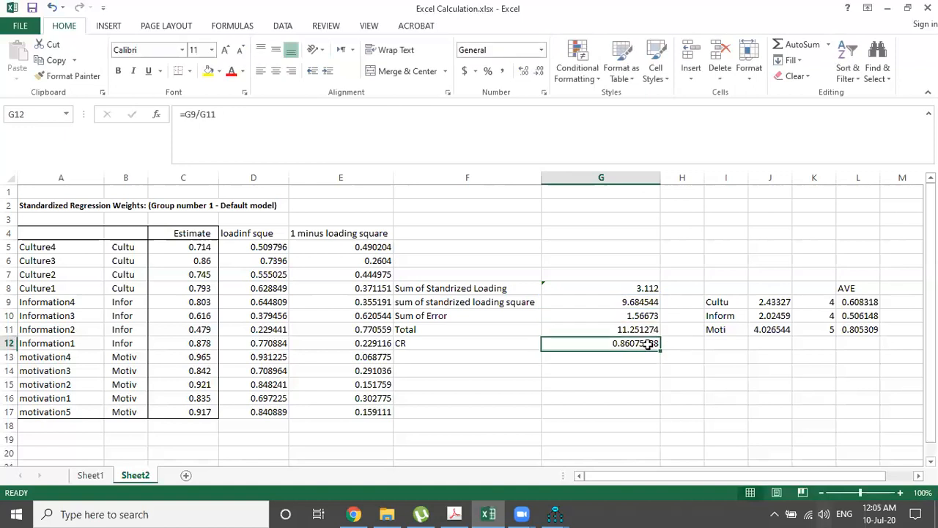
Step: Compare the calculated Culture composite reliability with the CR value listed for Cultu on Sheet1
click(90, 475)
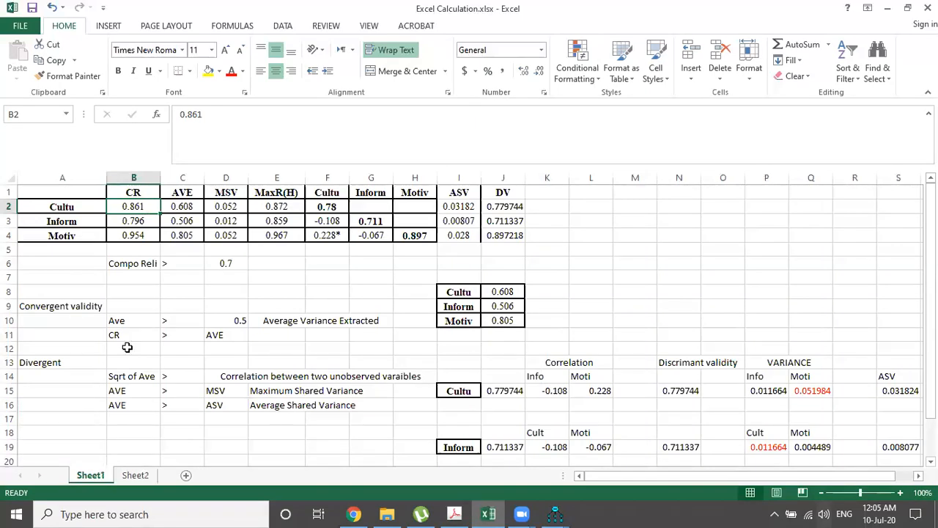
click(136, 475)
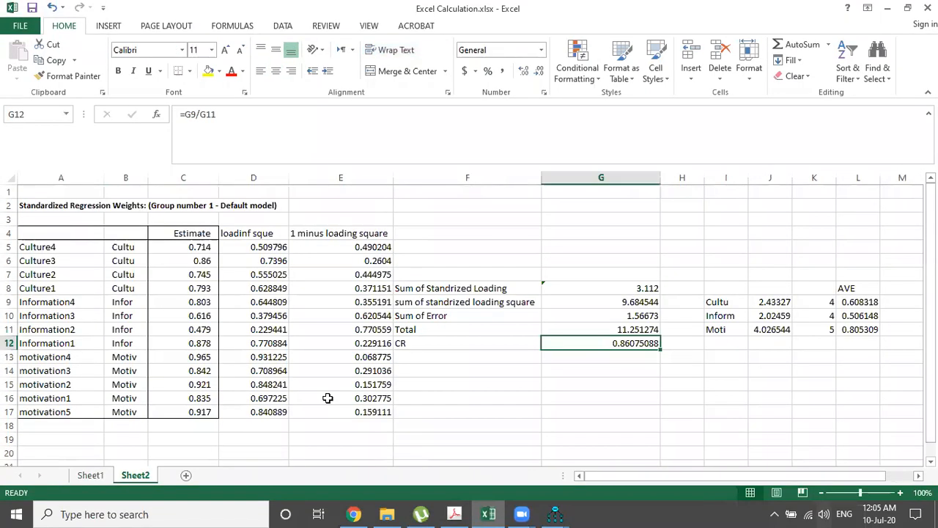
click(461, 394)
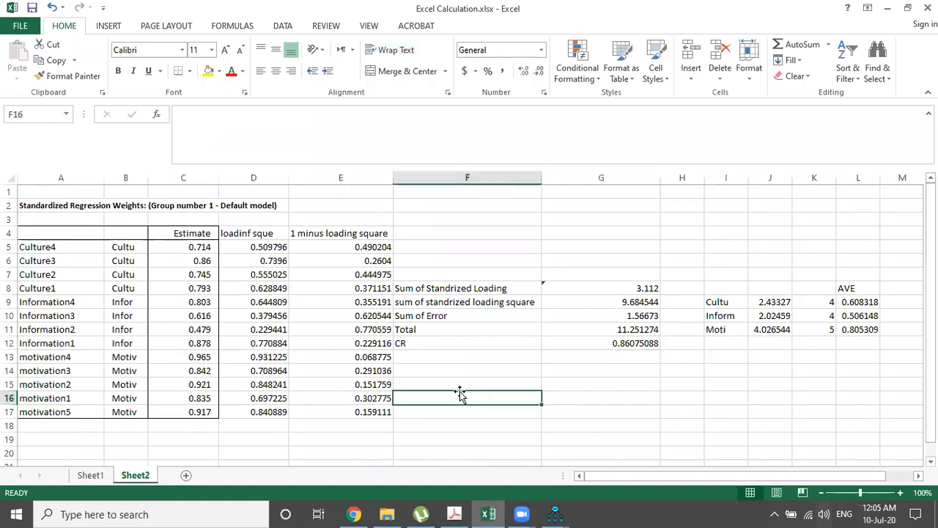
Step: Review the labels of the composite reliability calculation in column F and the total formula in G11
key(Up)
key(Up)
key(Up)
key(Up)
key(Up)
key(Up)
key(Up)
key(Down)
key(Down)
key(Right)
key(Right)
key(Left)
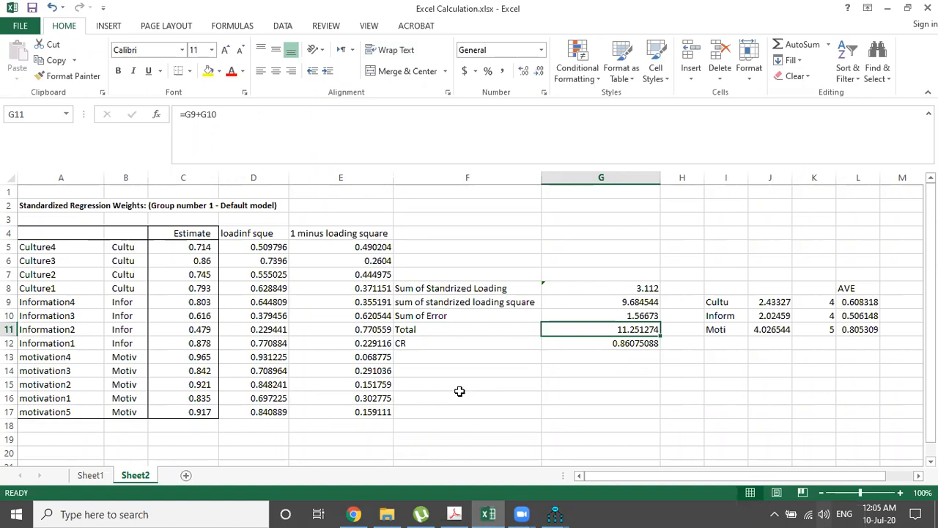
Step: Examine the standardized loading estimates of the four Culture items in C5:C8
key(Up)
key(Up)
key(Up)
key(Left)
key(Left)
key(Left)
key(Left)
key(Up)
key(Up)
key(Up)
key(Down)
key(Down)
key(Down)
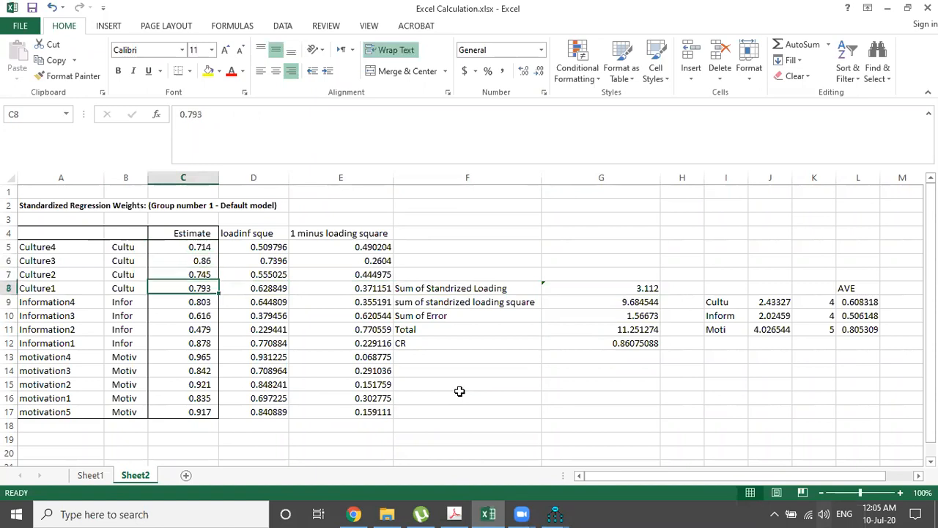
key(Up)
key(Up)
key(Up)
key(Down)
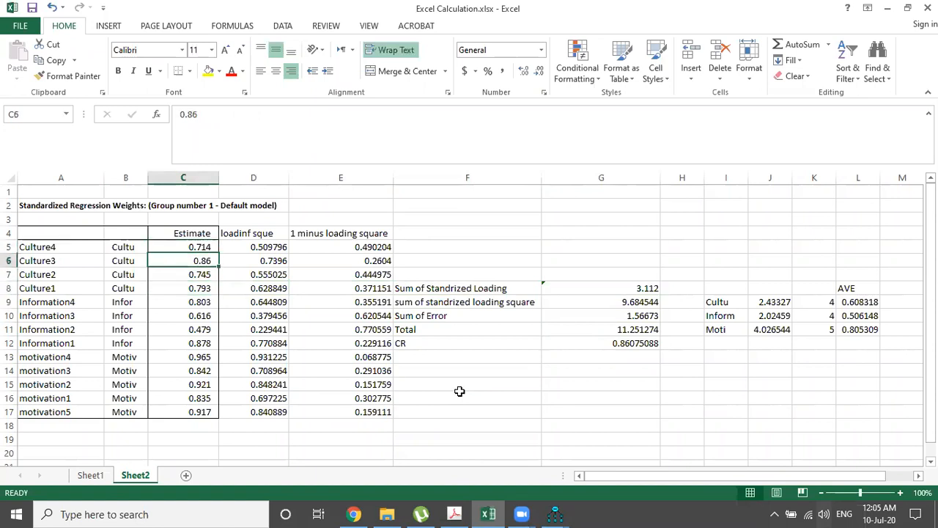
Step: Check the formula for the sum of standardized loadings in G8
key(Right)
key(Right)
key(Right)
key(Right)
key(Right)
key(Right)
key(Right)
key(Right)
key(Left)
key(Left)
key(Left)
key(Left)
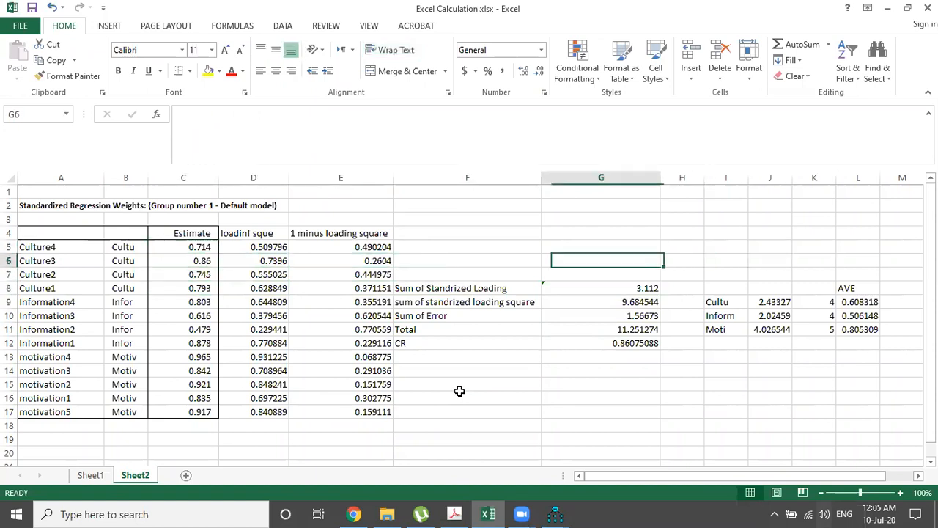
key(Down)
key(Down)
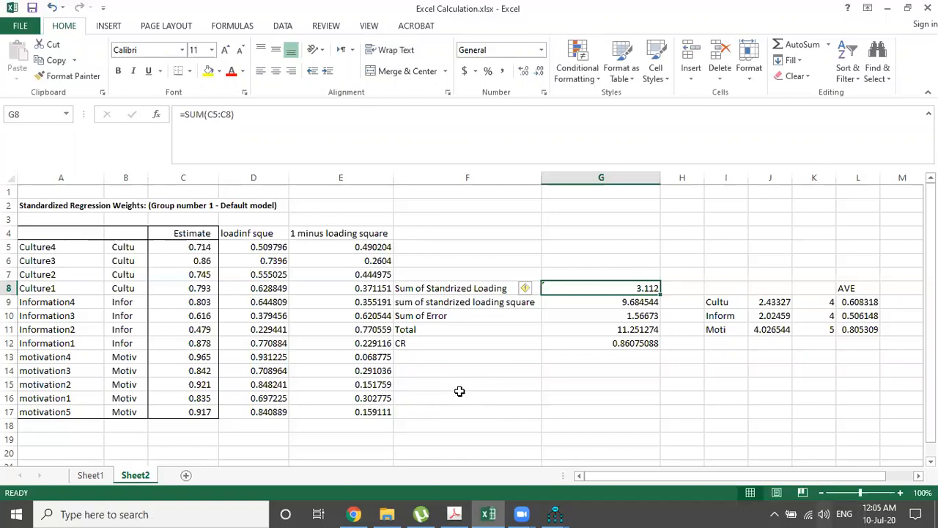
Step: Trace how the Culture loadings in column C lead to the loading squares in D and the error values in E
key(Left)
key(Left)
key(Left)
key(Left)
key(Up)
key(Up)
key(Up)
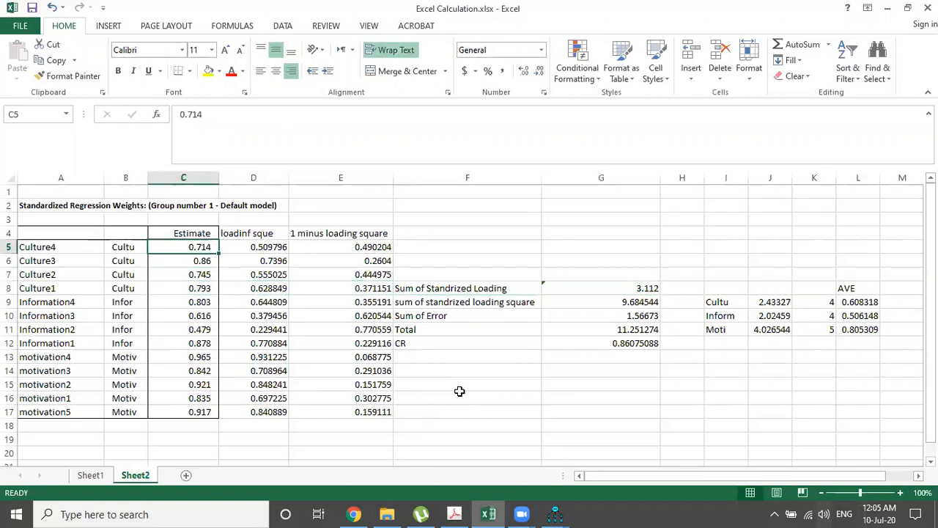
key(Right)
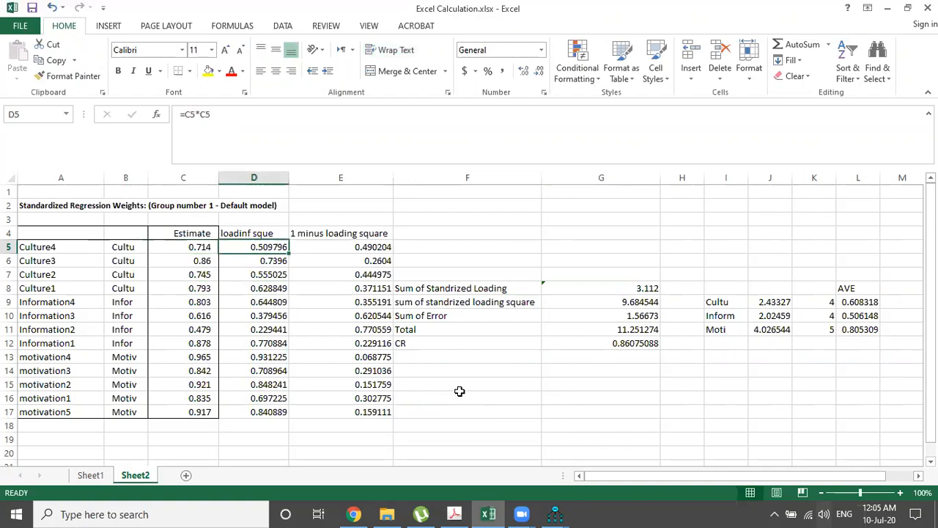
key(Right)
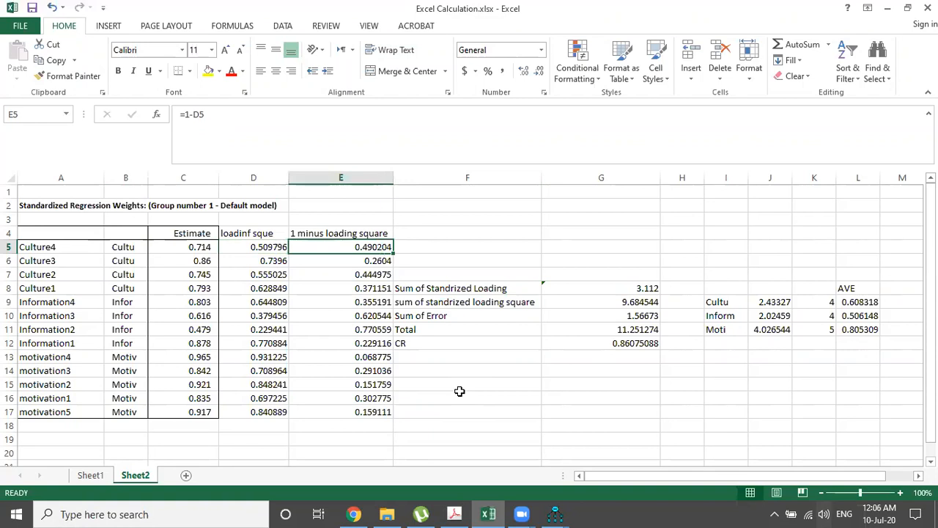
key(Down)
key(Down)
key(Down)
key(Up)
key(Down)
key(Down)
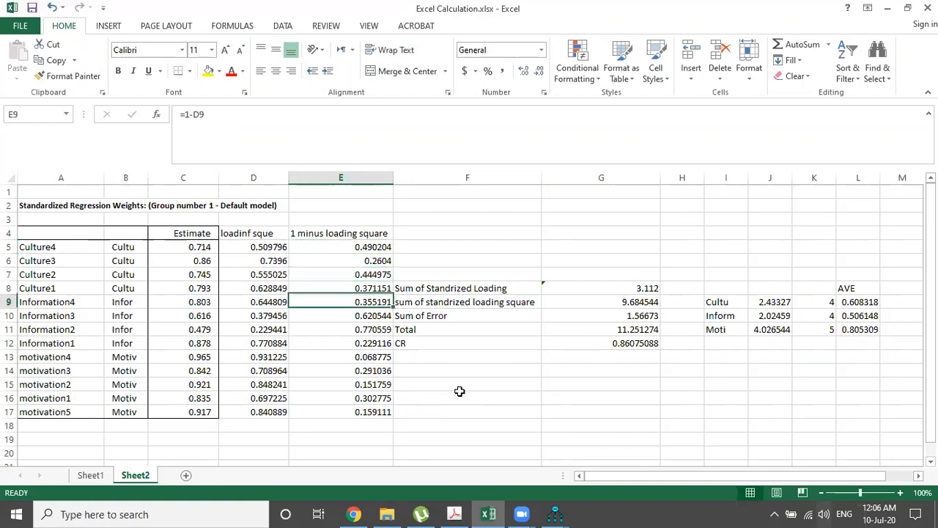
Step: Review the formulas for the error sum in G10 and the squared loading sum in G9
key(Right)
key(Right)
key(Down)
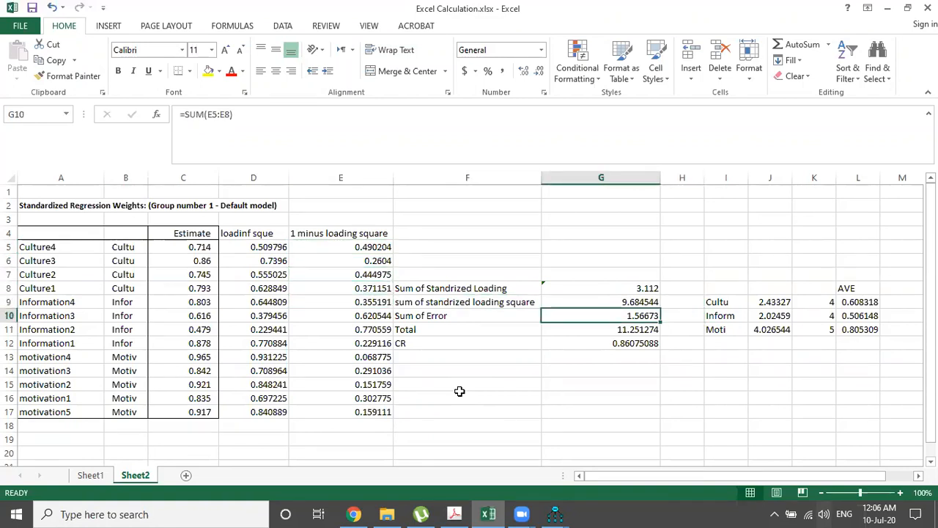
key(Up)
key(ctrl+c)
key(Down)
key(Down)
key(Up)
key(Up)
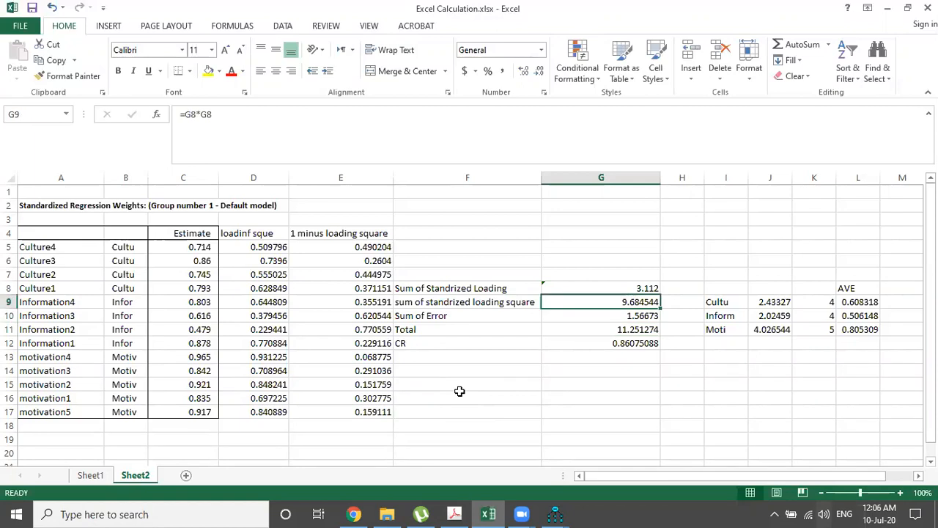
Step: Annotate the calculation rows in H9:H12 with a, b, c and a/c
key(Right)
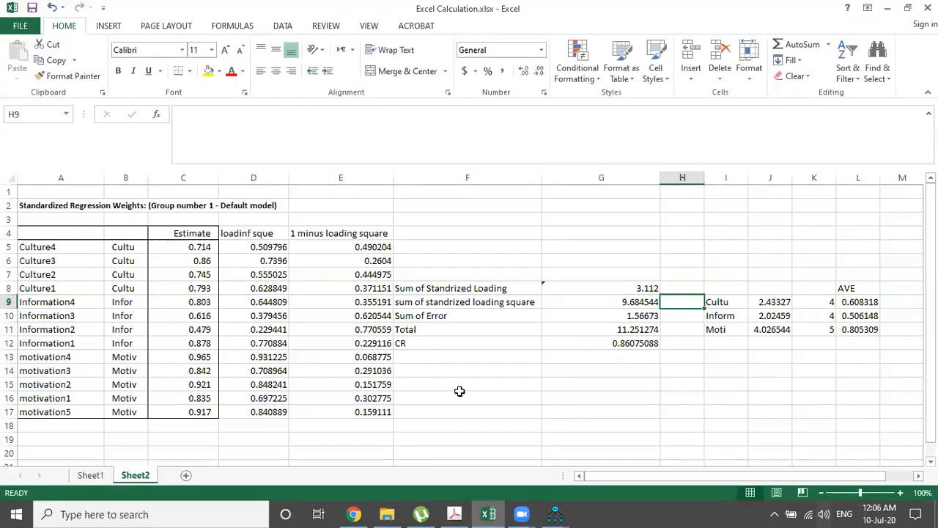
text(a)
key(Return)
text(b)
key(Return)
text(c)
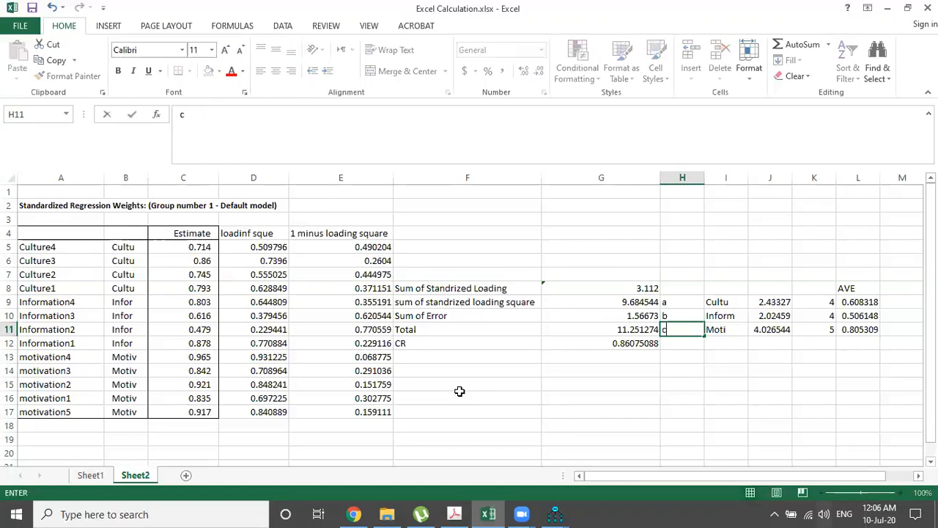
key(Return)
text(a/c)
key(Return)
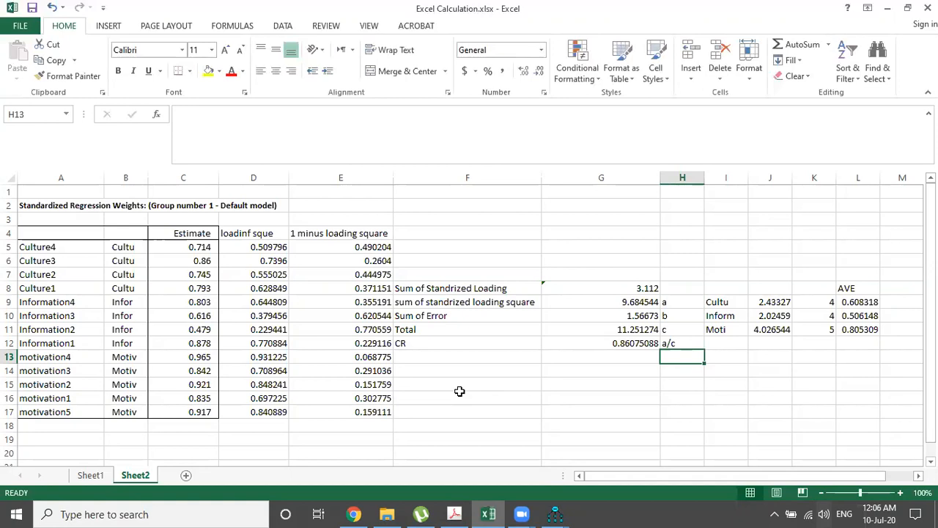
Step: Extend the CR label in F12 to read "CR Culture"
key(Up)
key(Left)
key(Left)
key(Left)
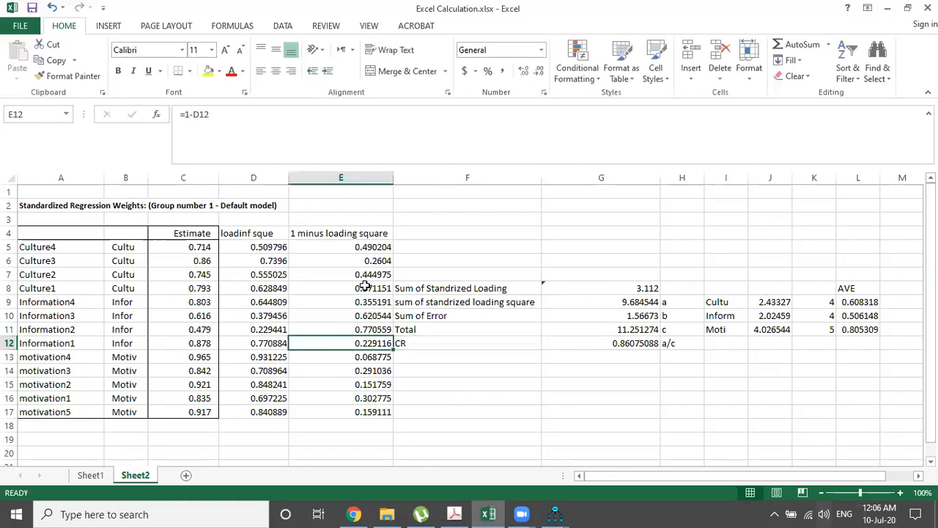
click(437, 342)
double_click(437, 342)
text(Culture)
key(Return)
Step: Start the Information calculation block by labelling F14 "Sim of standrized loading"
key(Return)
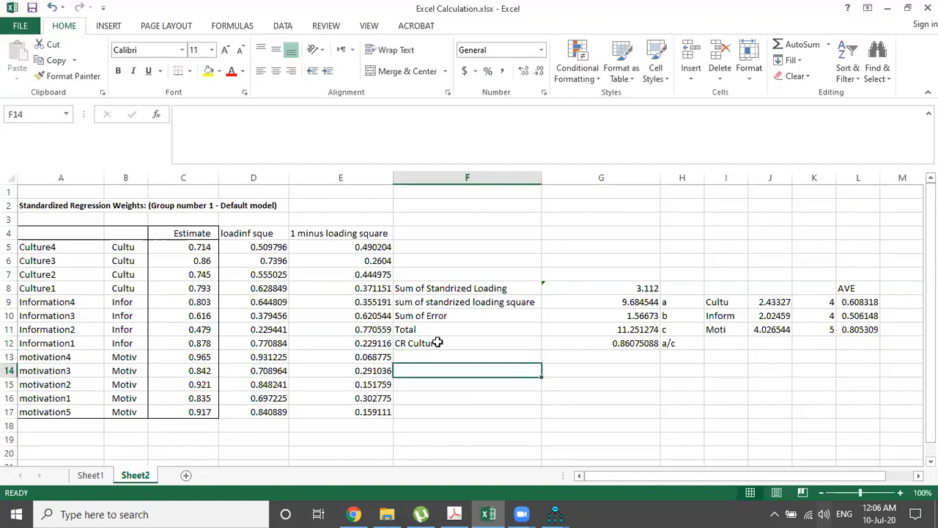
text(Sim)
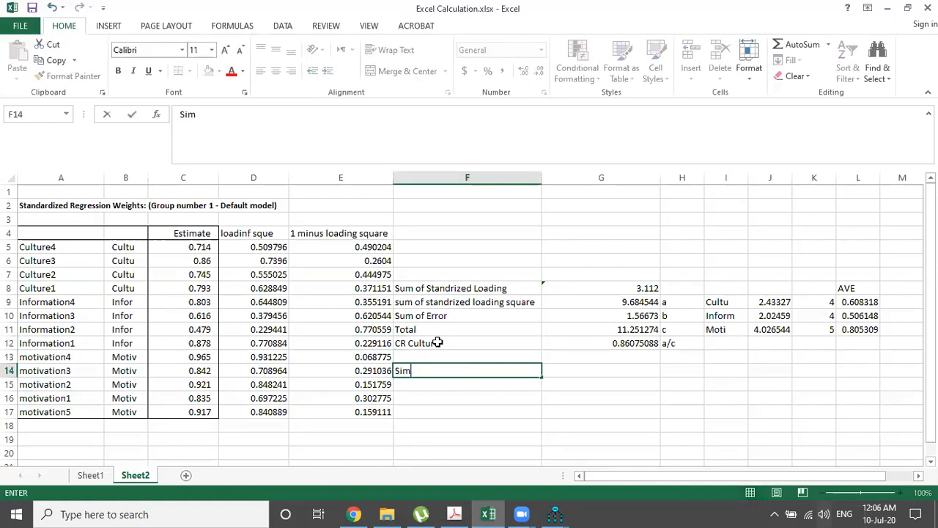
text( of standriz)
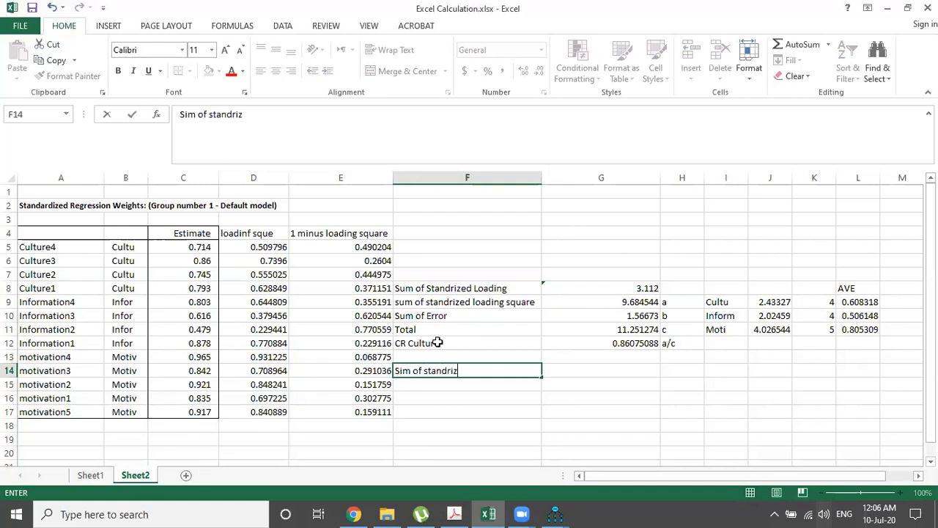
text(ed loading)
key(Return)
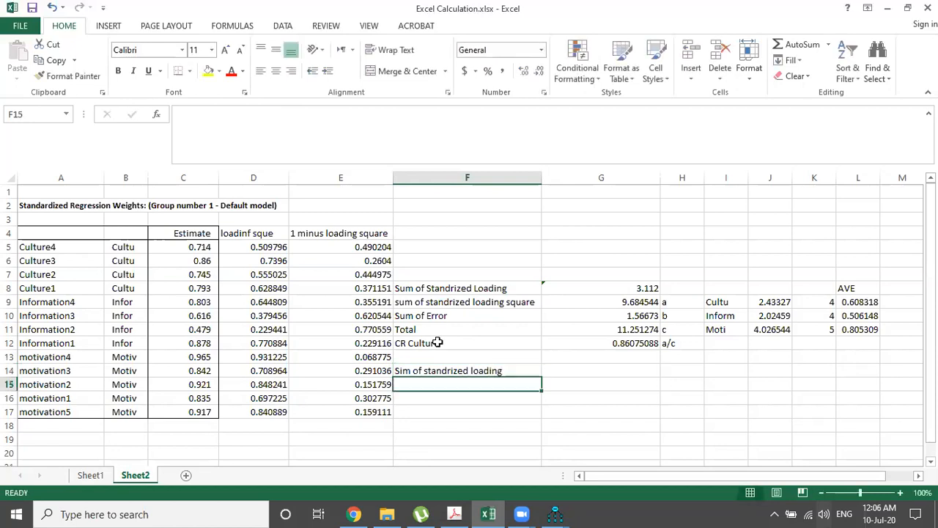
Step: Sum the Information loadings C9:C12 in G14
key(Right)
key(Up)
text(=sum)
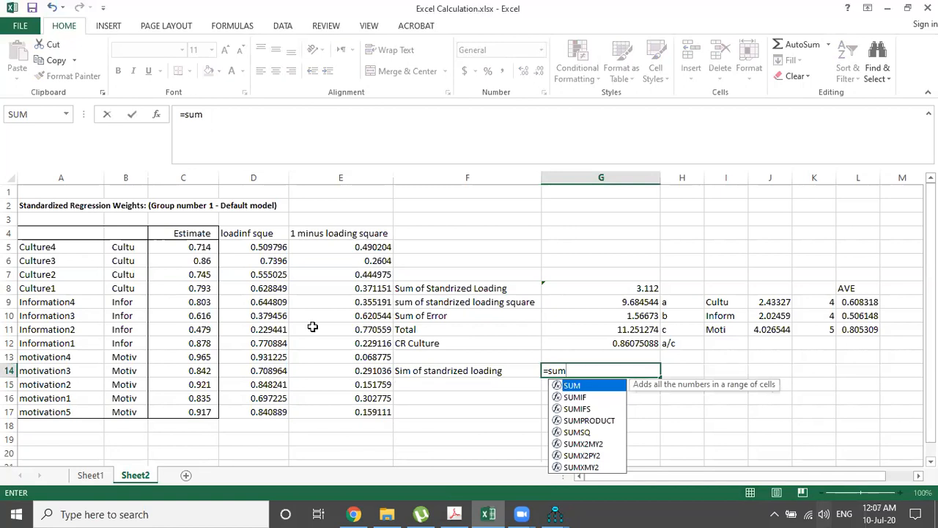
key(Tab)
drag(198, 303, 203, 343)
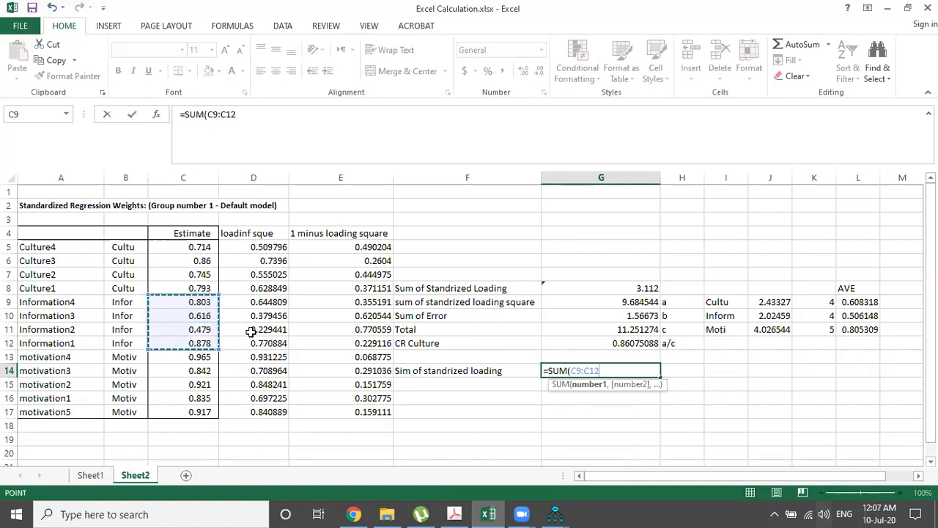
text())
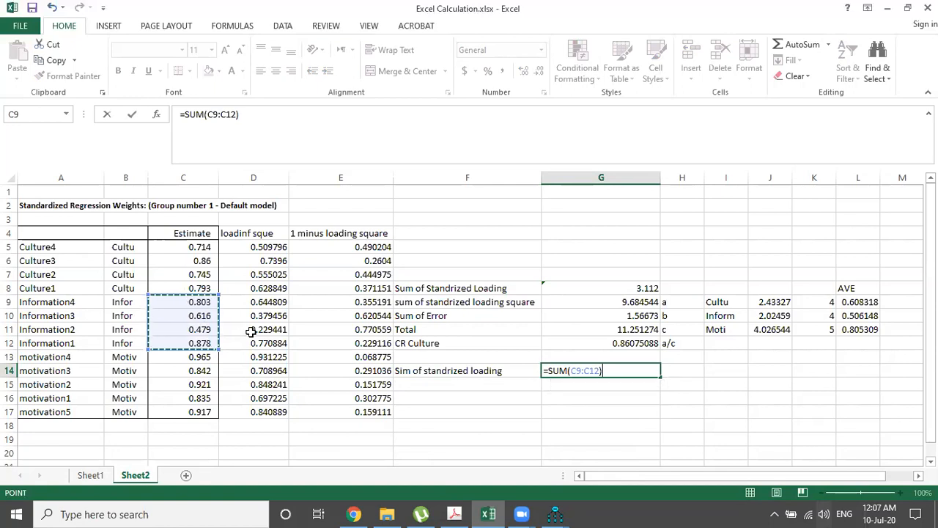
key(Return)
Step: Copy the "sum of standrized loading square" label from F9 to F15
key(Left)
key(Up)
key(Up)
key(Up)
key(Up)
key(Up)
key(Up)
key(ctrl+c)
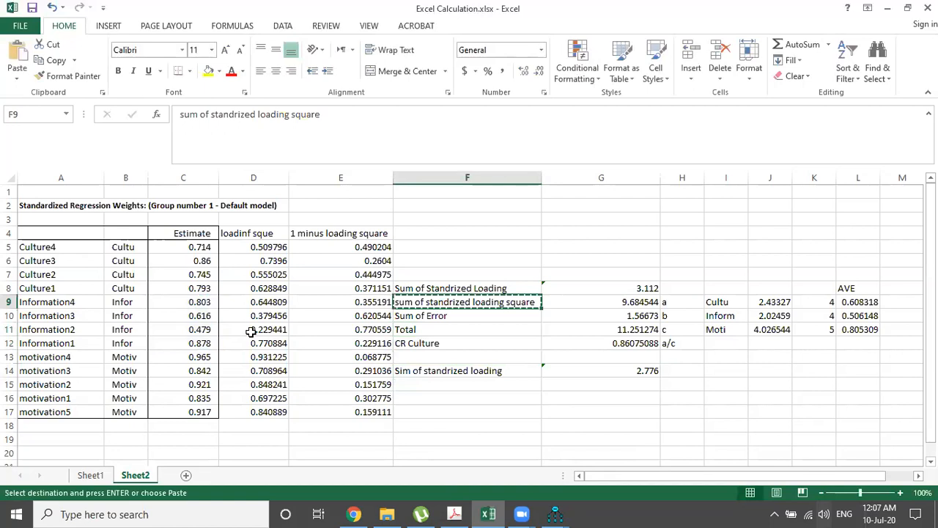
key(Down)
key(Down)
key(Down)
key(Down)
key(Down)
key(Down)
key(ctrl+v)
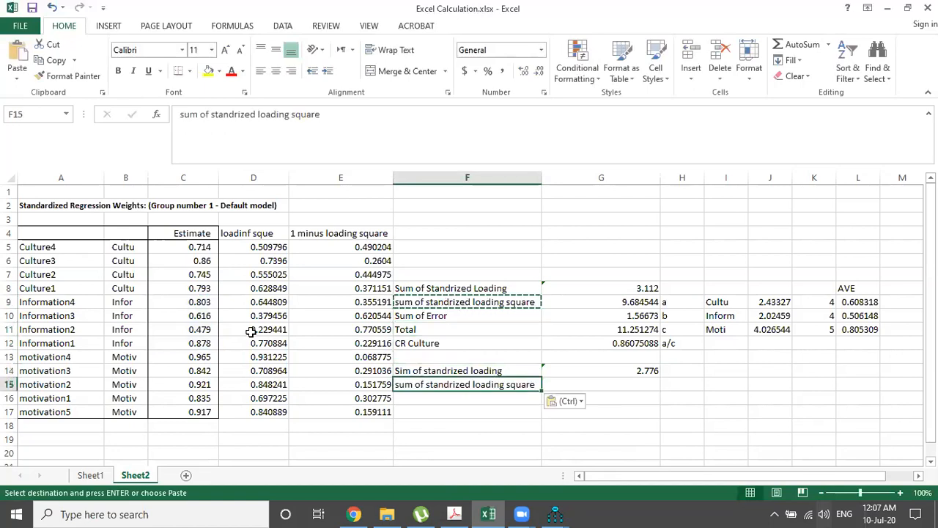
Step: Square the Information loading sum in G15 with the formula =G14*G14
key(Right)
text(=)
click(637, 370)
text(*)
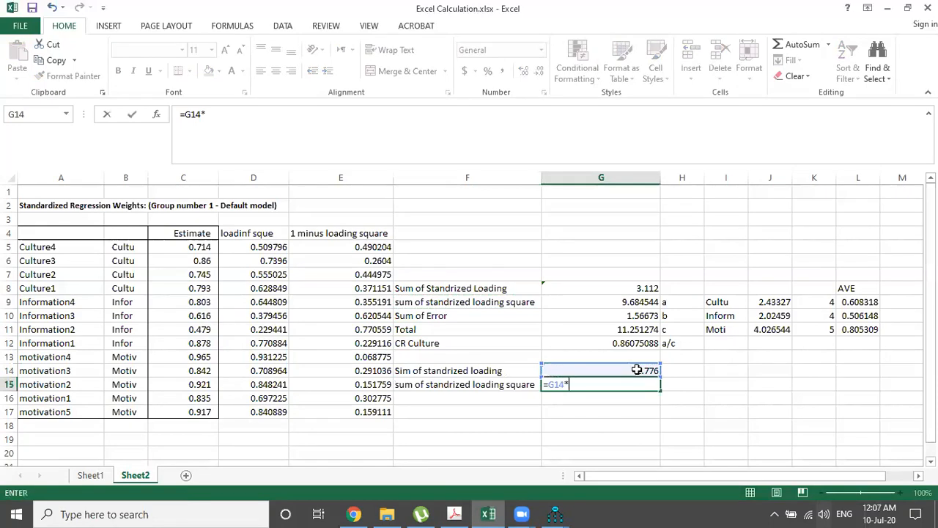
click(633, 370)
key(Return)
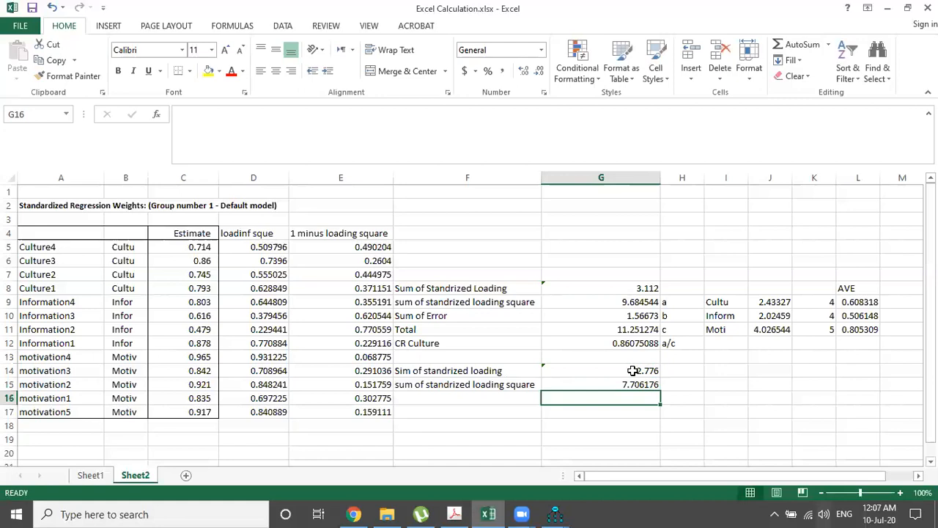
Step: Label F16 "Sum of Error" for the Information construct
key(Left)
text(sum of error)
key(Return)
key(Right)
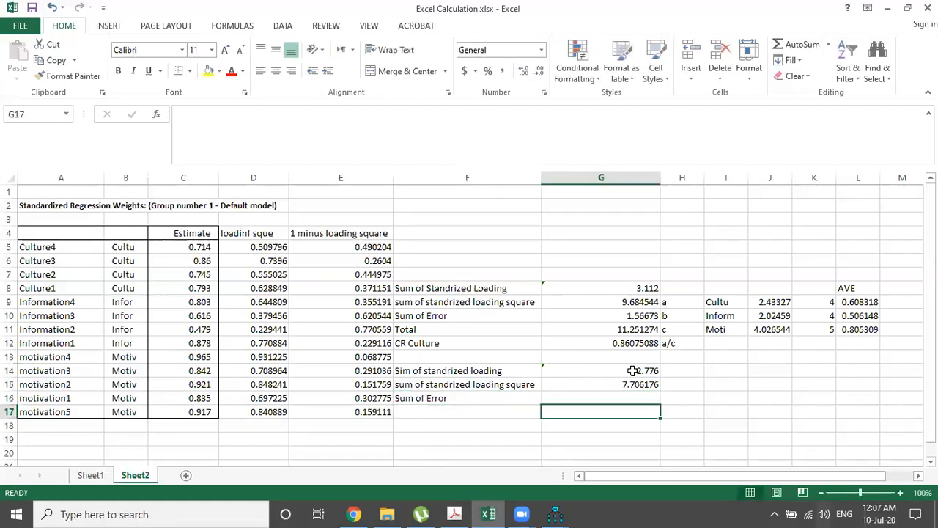
Step: Try entering the Information error range E9:E12 in G16 without a sum function
key(Up)
text(=)
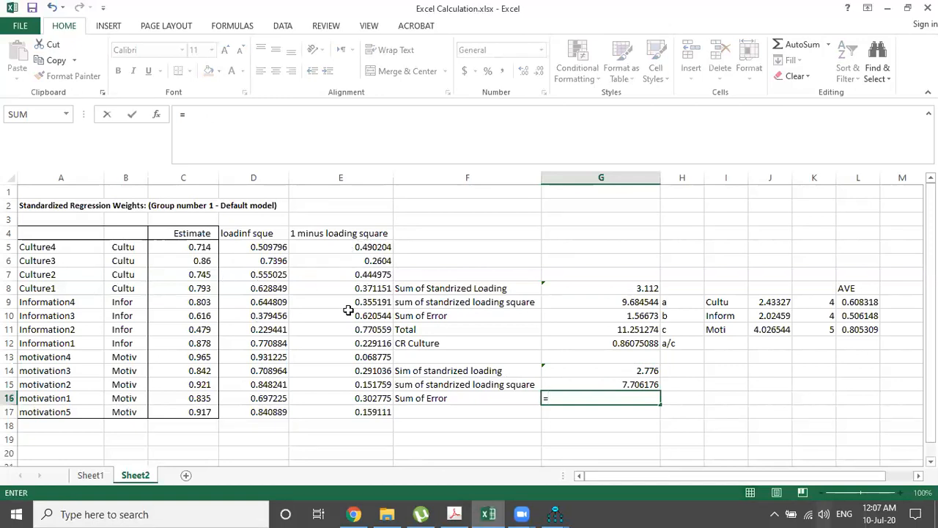
drag(358, 302, 365, 343)
text())
key(Return)
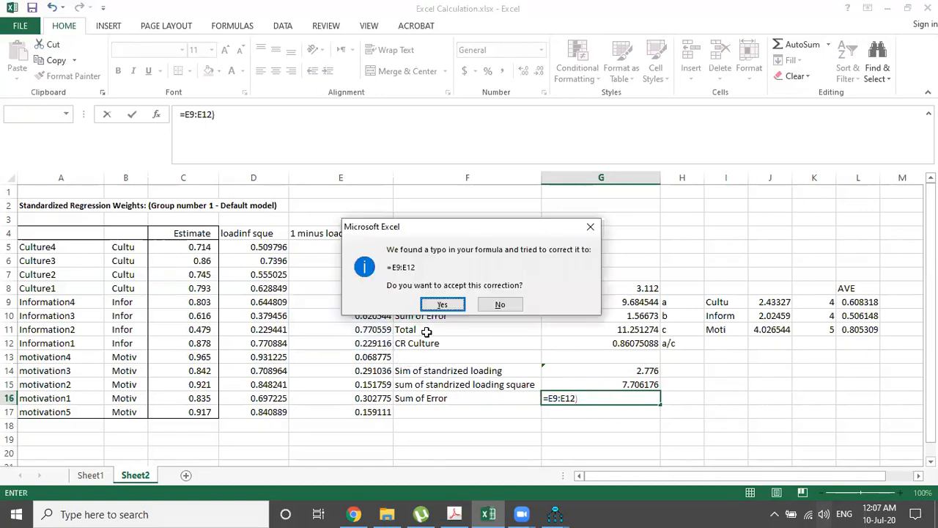
key(Return)
Step: Sum the Information error values in G16 with the formula =SUM(E9:E12)
key(Up)
text(=)
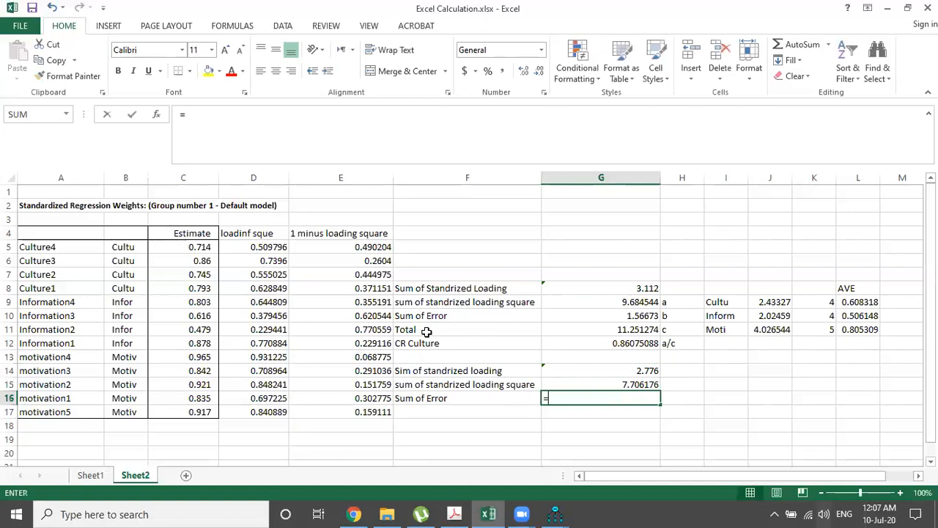
text(sum)
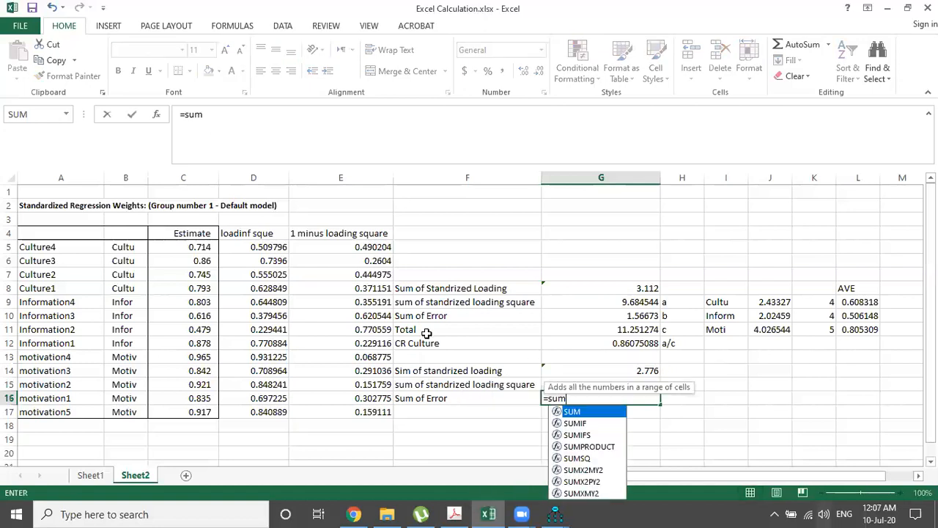
double_click(574, 412)
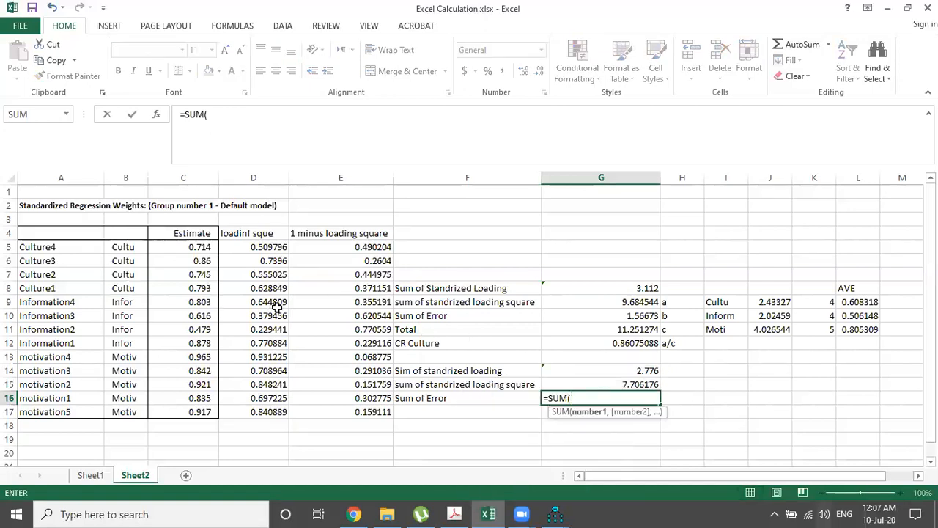
drag(354, 302, 356, 342)
text())
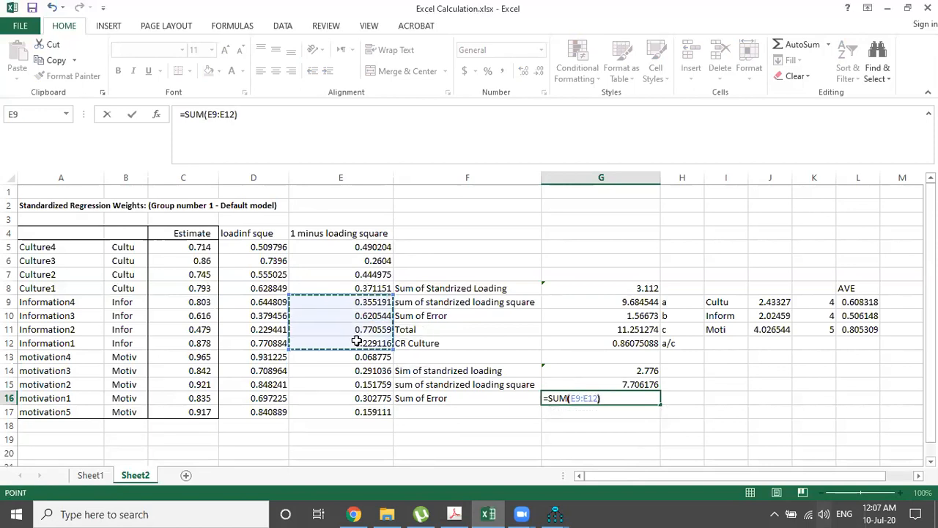
key(Return)
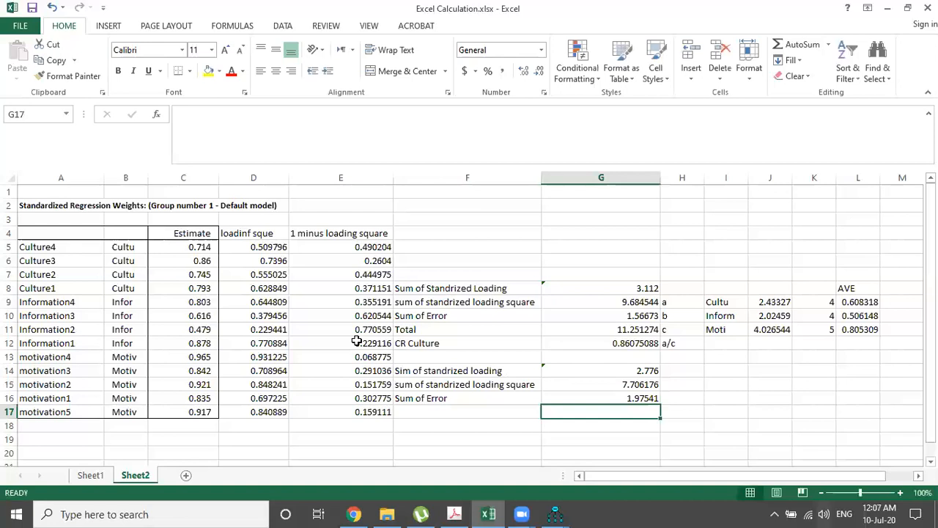
Step: Label F17 "Total" and add the squared loading sum G15 and the error sum G16 in G17
key(Left)
text(Total)
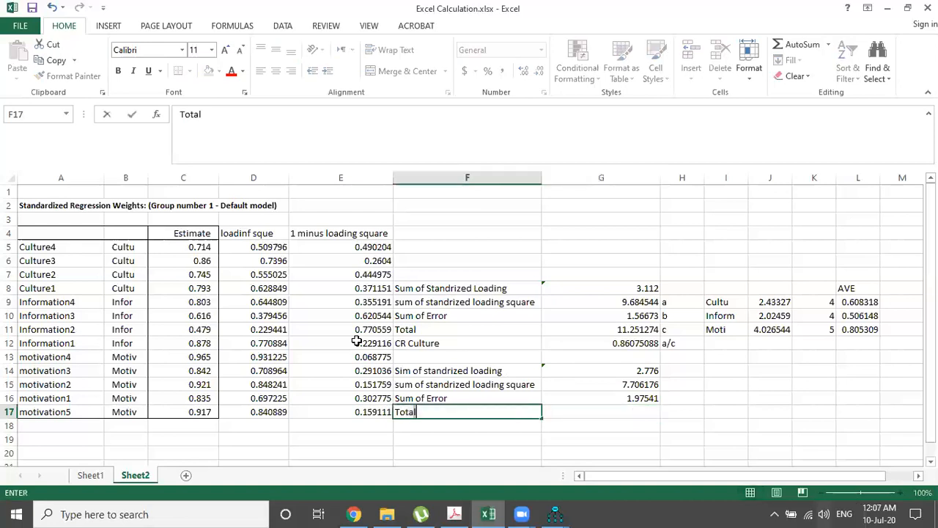
key(Return)
key(Up)
key(Right)
text(=)
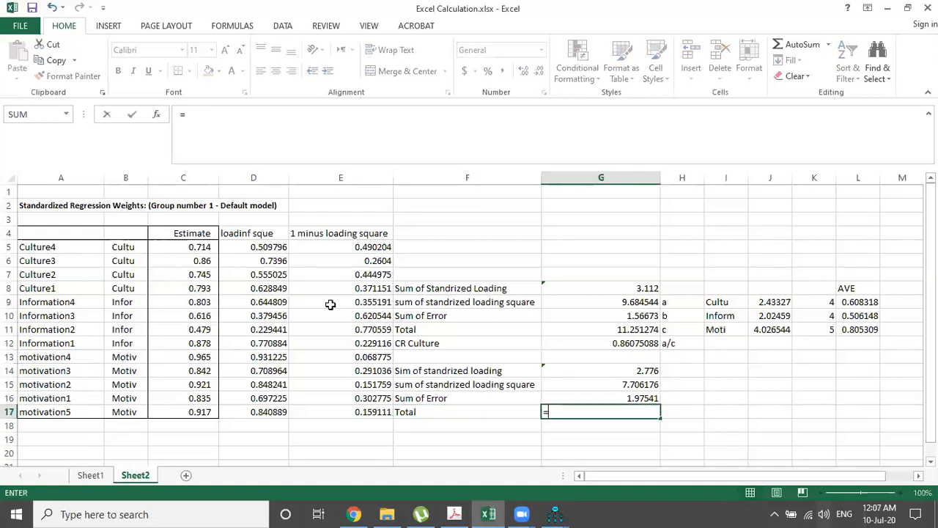
click(602, 389)
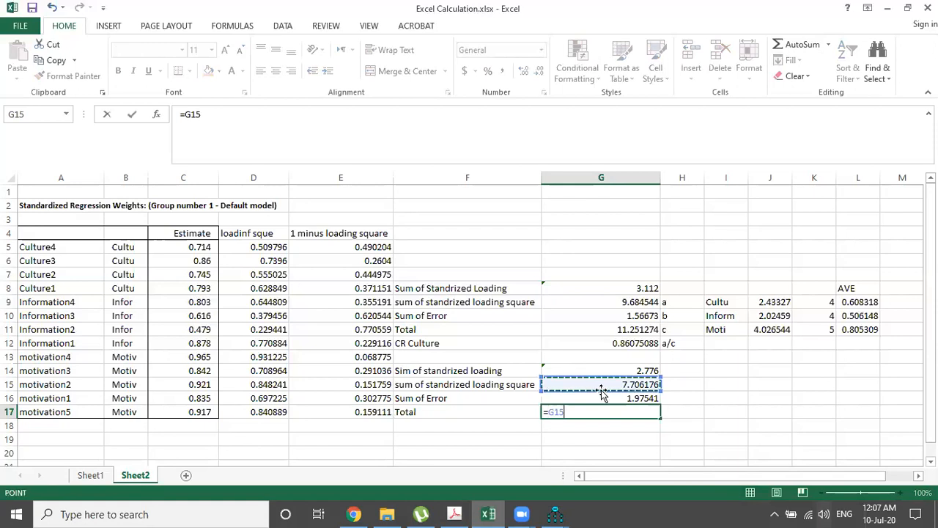
text(+)
click(605, 396)
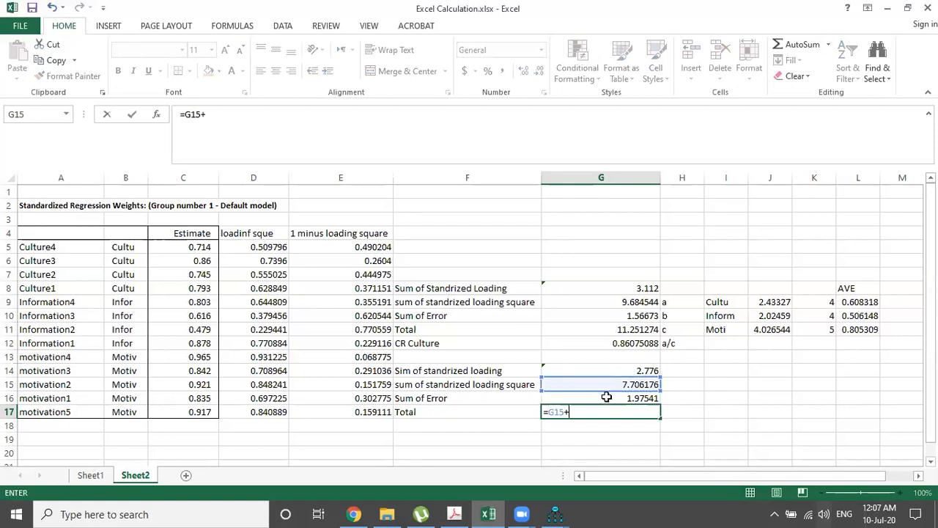
key(Return)
Step: Label F18 "CR Information" below the Total row
key(Left)
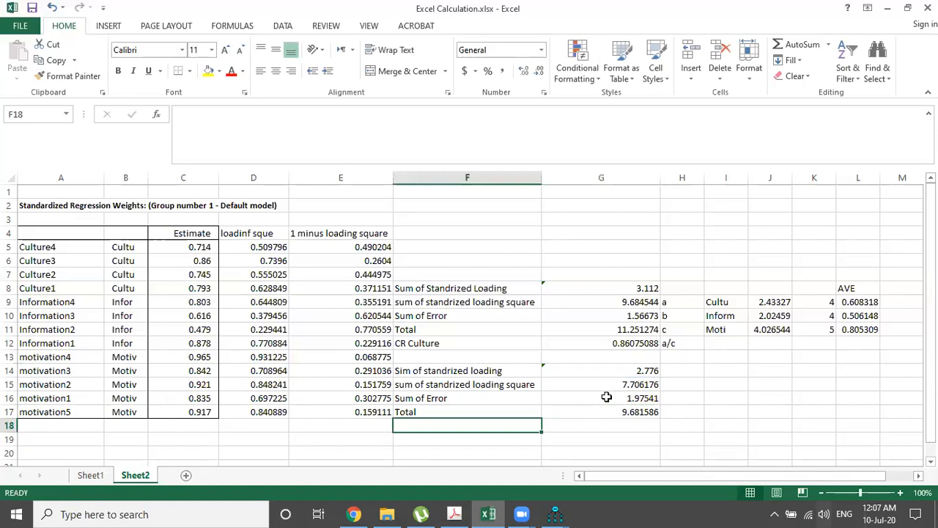
text(Cr)
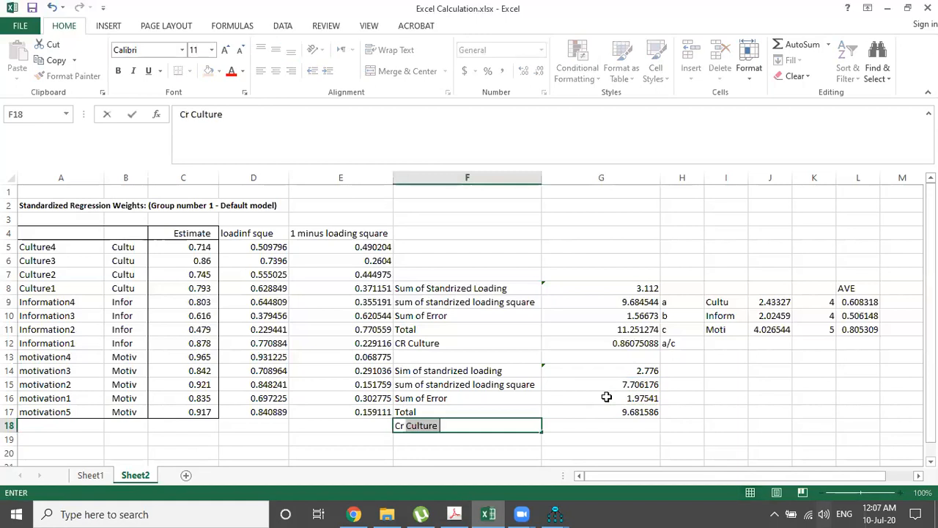
key(BackSpace)
key(BackSpace)
key(BackSpace)
text(R Information)
key(Return)
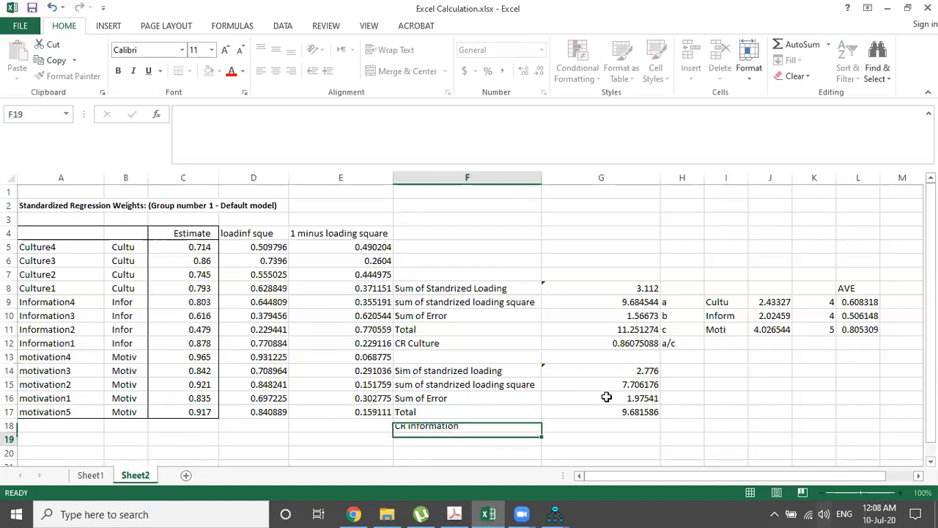
Step: Calculate the Information composite reliability in G18 by dividing G15 by G17
key(Right)
key(Up)
text(=)
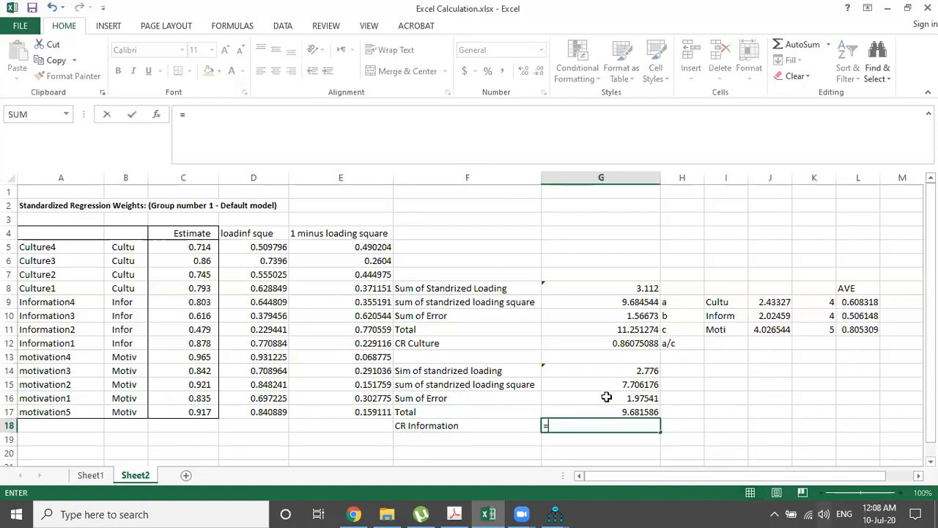
click(634, 385)
text(/)
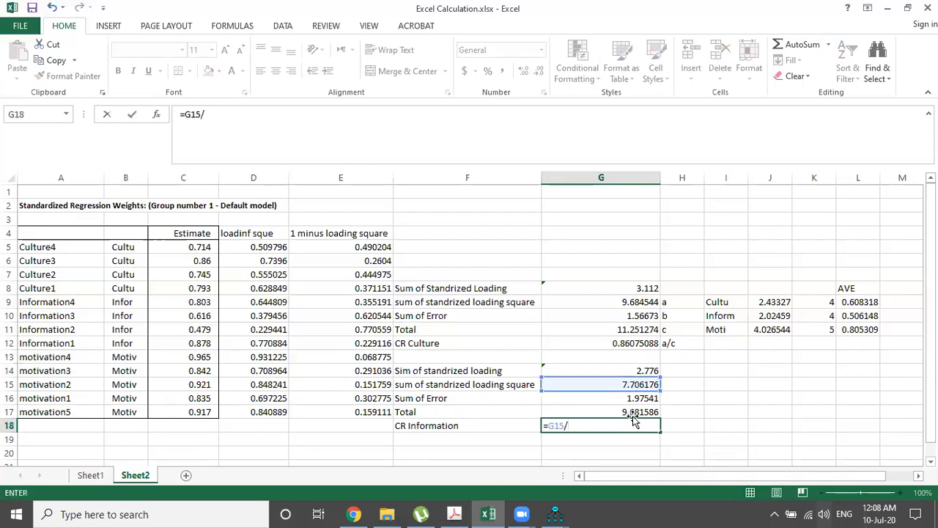
click(632, 414)
key(Return)
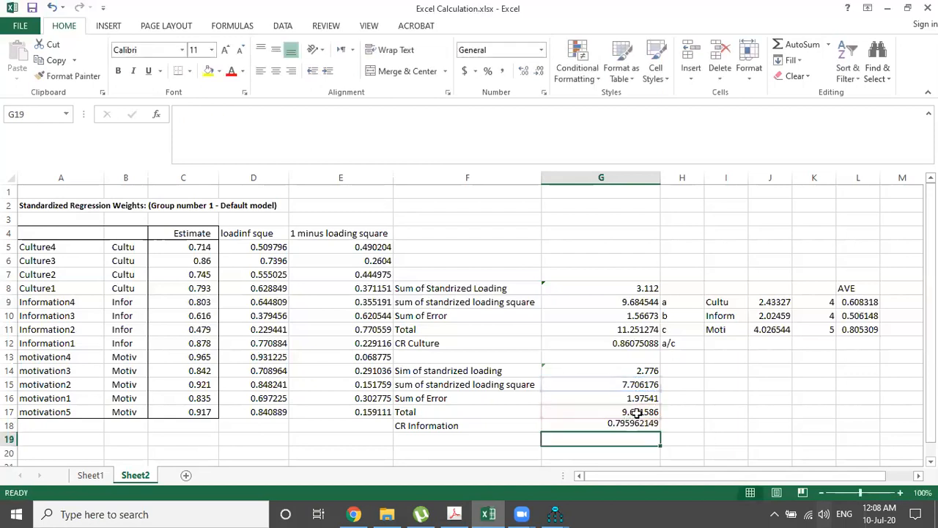
Step: Compare the calculated Information CR with the Inform CR in Sheet1 and review the validity criteria there, returning to Sheet2
click(92, 475)
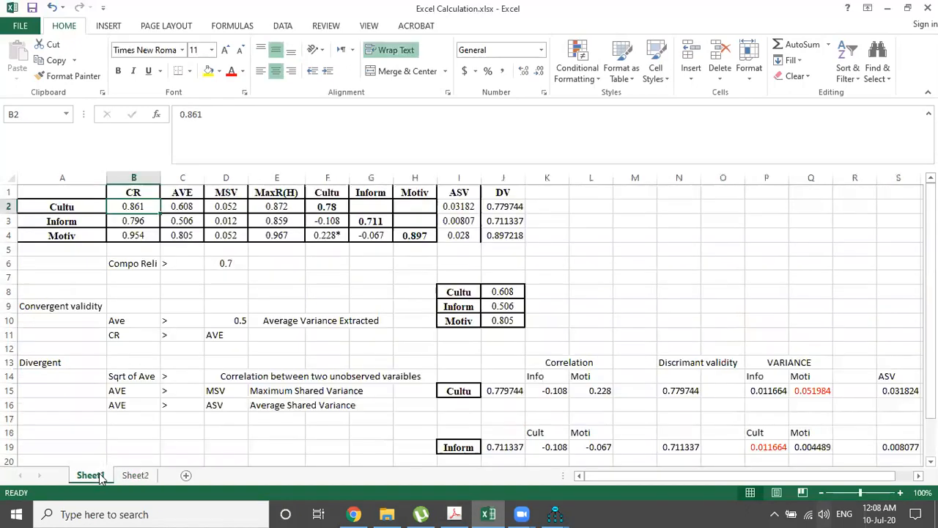
click(140, 221)
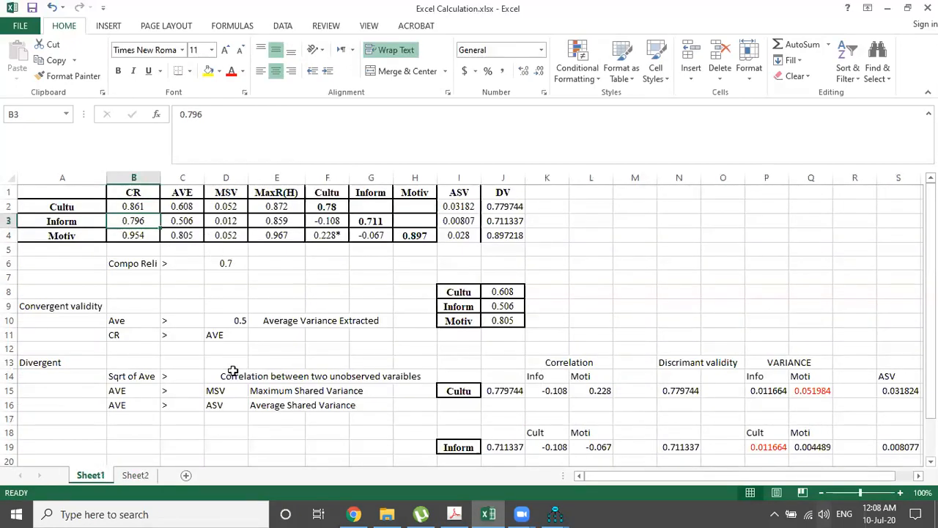
click(136, 476)
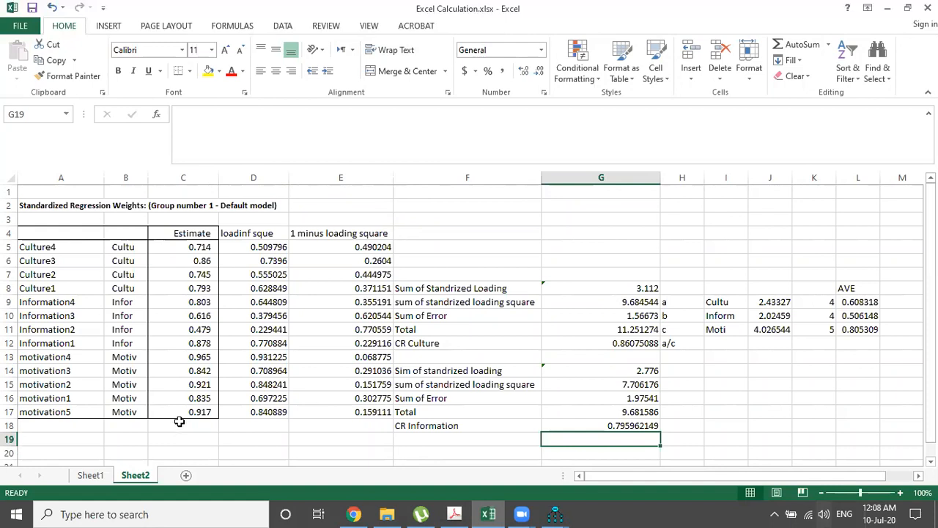
click(99, 475)
scroll(248, 422, down, 2)
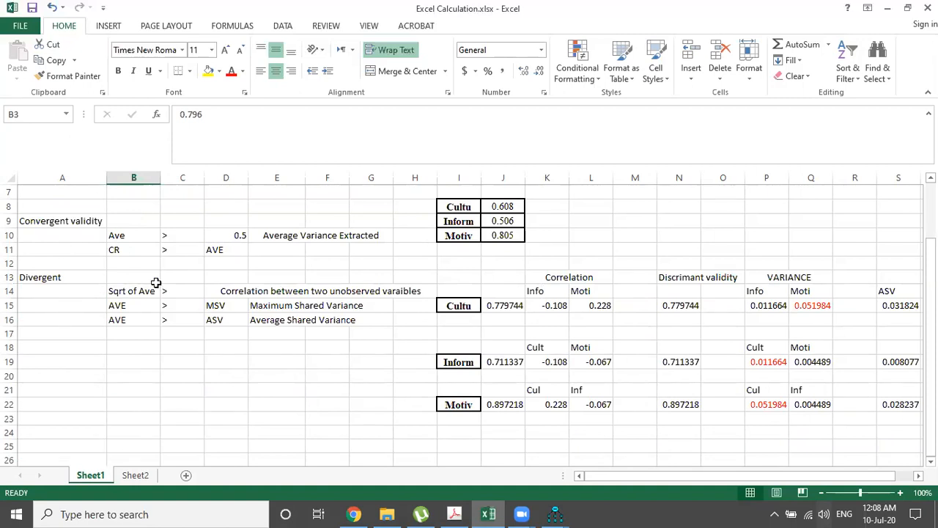
scroll(156, 282, up, 1)
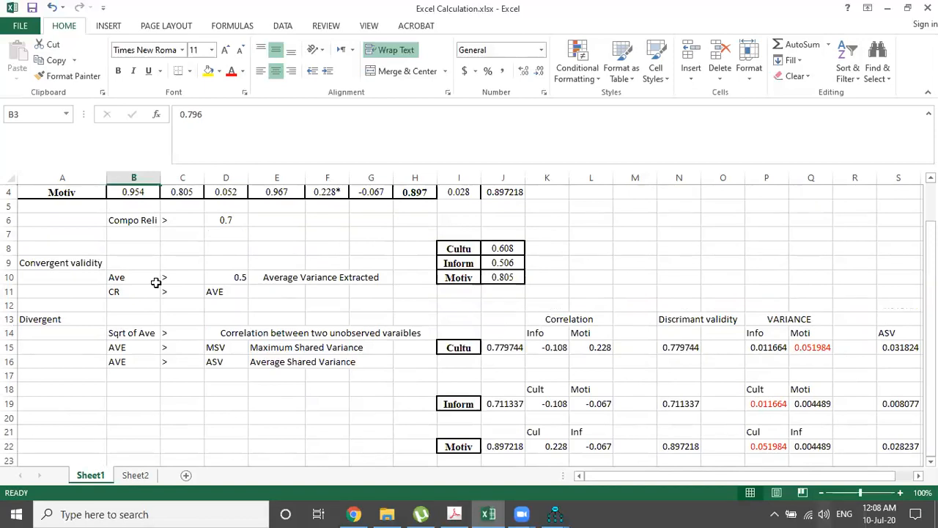
click(129, 475)
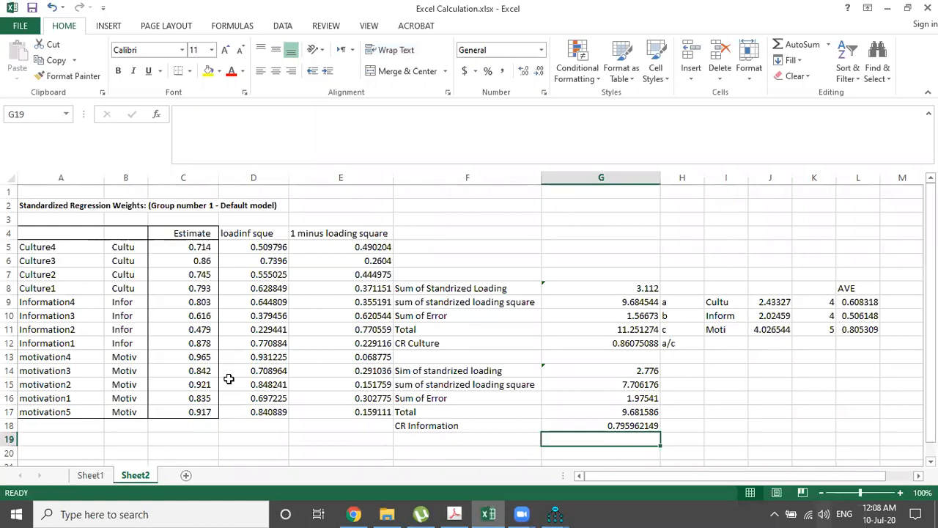
Step: Change the font colour of the three AVE values in L9:L11 to red
click(205, 258)
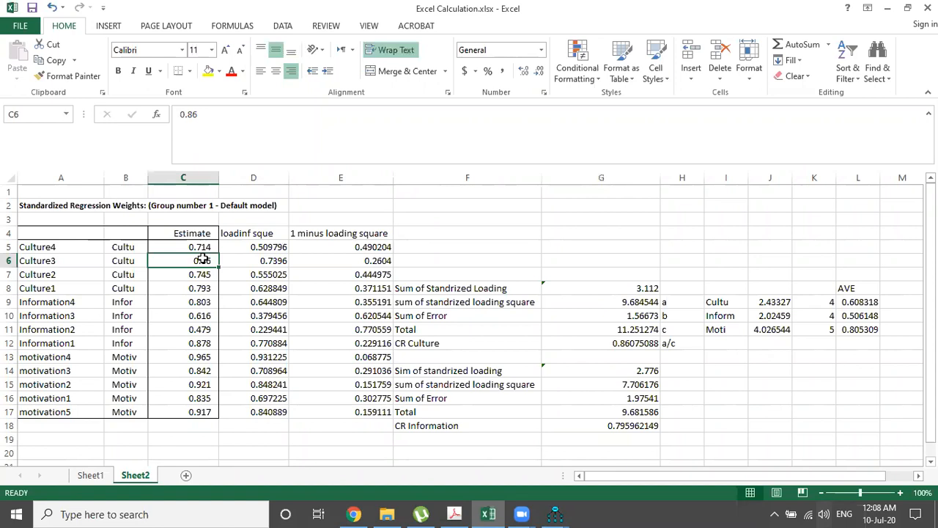
key(Up)
key(Right)
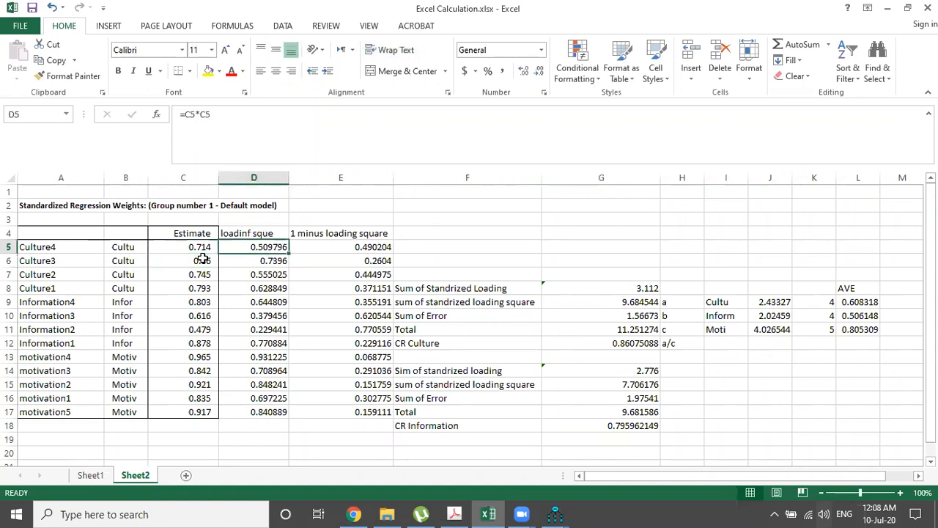
key(Down)
key(Down)
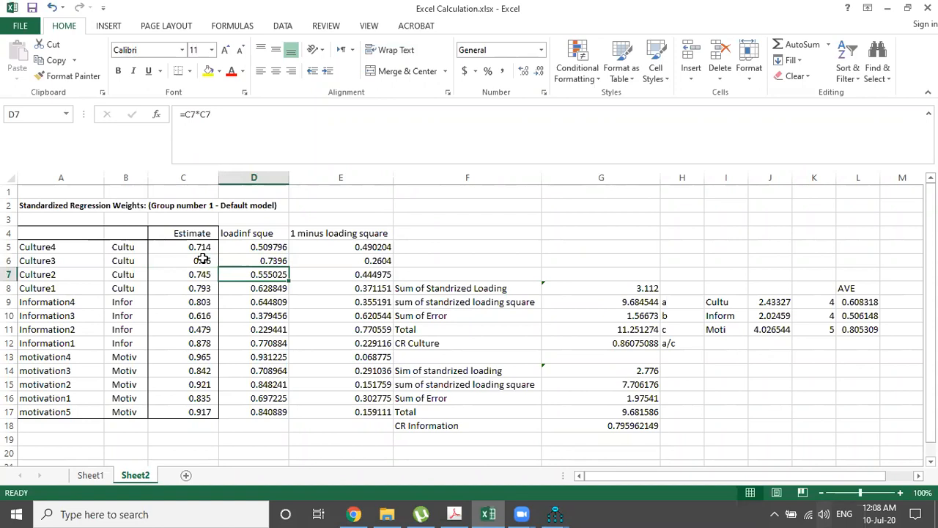
key(Right)
key(Right)
key(Right)
key(Right)
key(Right)
key(Right)
key(Right)
key(Right)
key(Down)
key(Down)
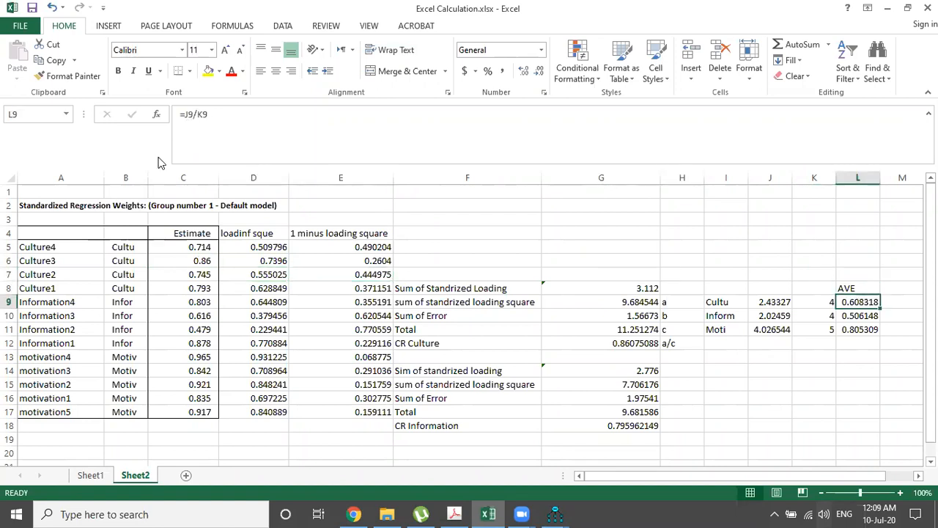
key(shift+Down)
key(shift+Down)
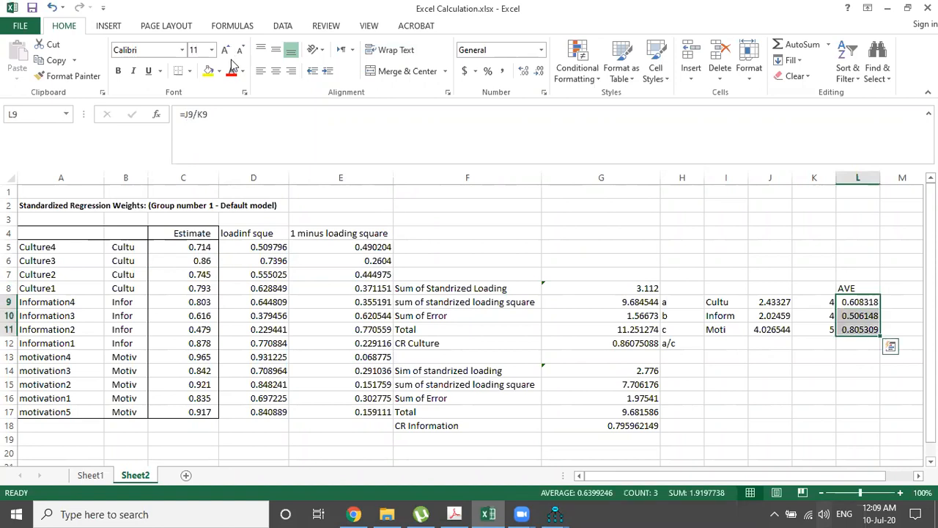
click(848, 303)
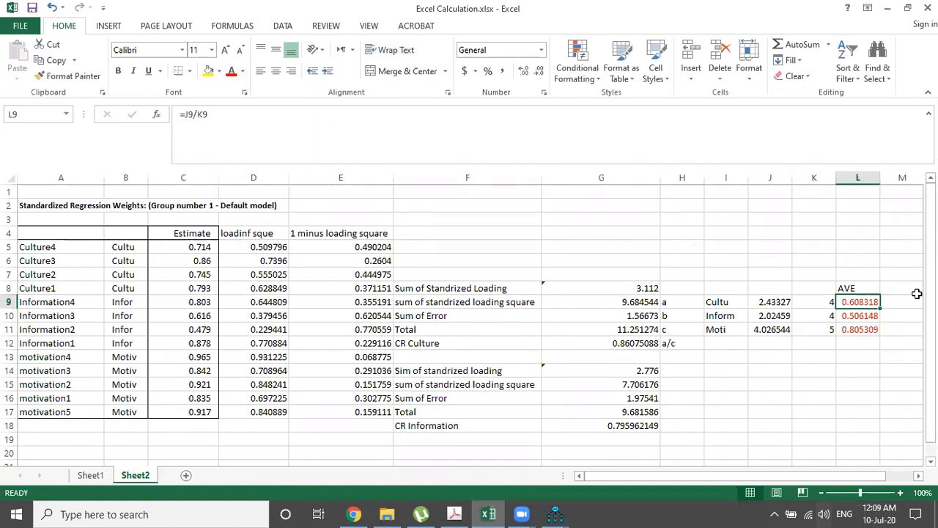
Step: Trace the Culture AVE calculation from the squared loadings in D5:D8 through the sum in J9 and item count in K9 to L9
key(Left)
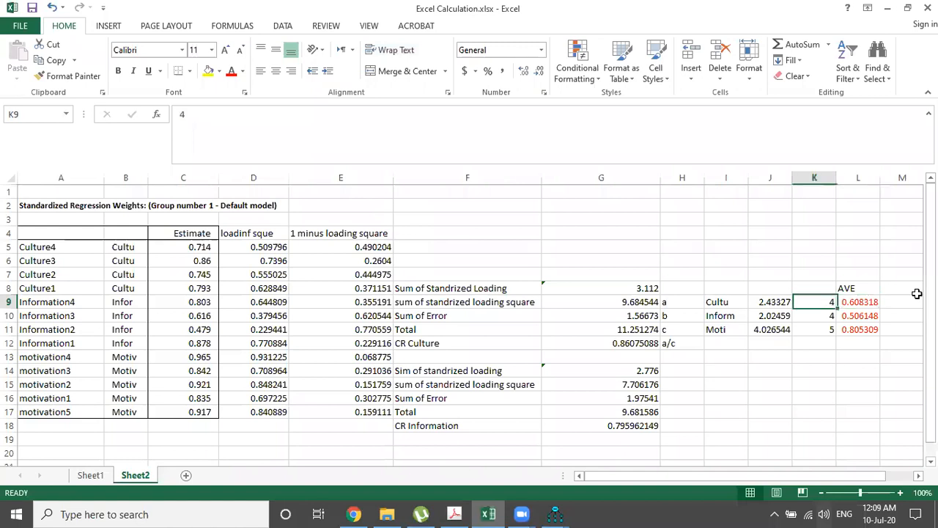
key(Right)
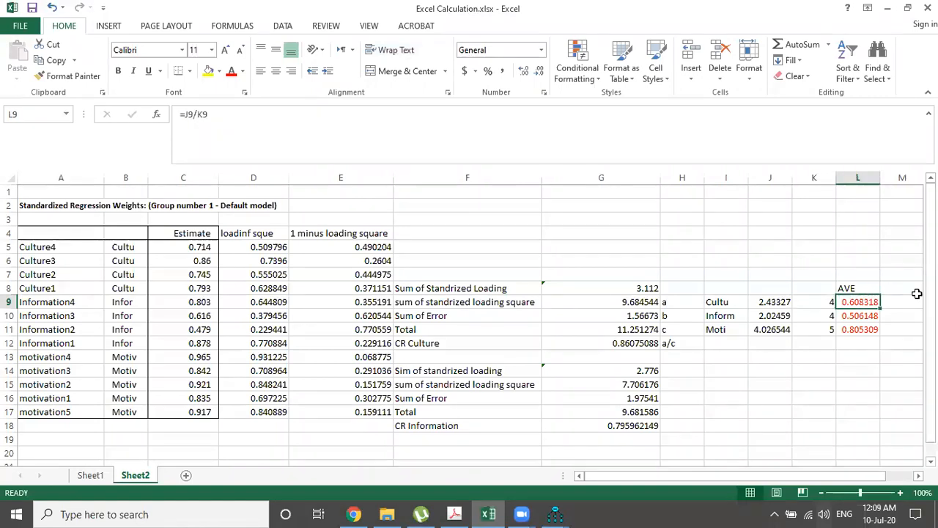
key(Left)
key(Left)
key(Left)
key(Left)
key(Left)
key(Left)
key(Left)
key(Left)
key(Left)
key(Left)
key(Left)
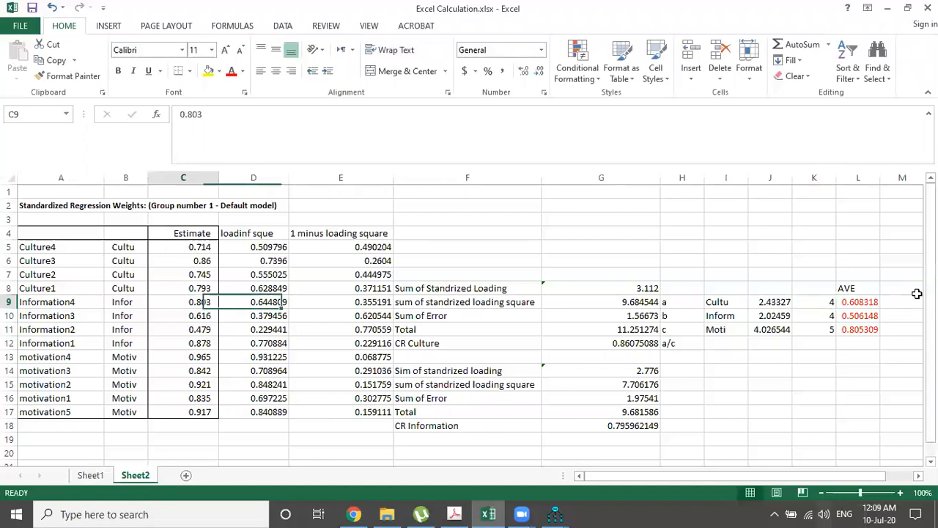
key(Right)
key(Right)
key(Up)
key(Up)
key(Up)
key(Up)
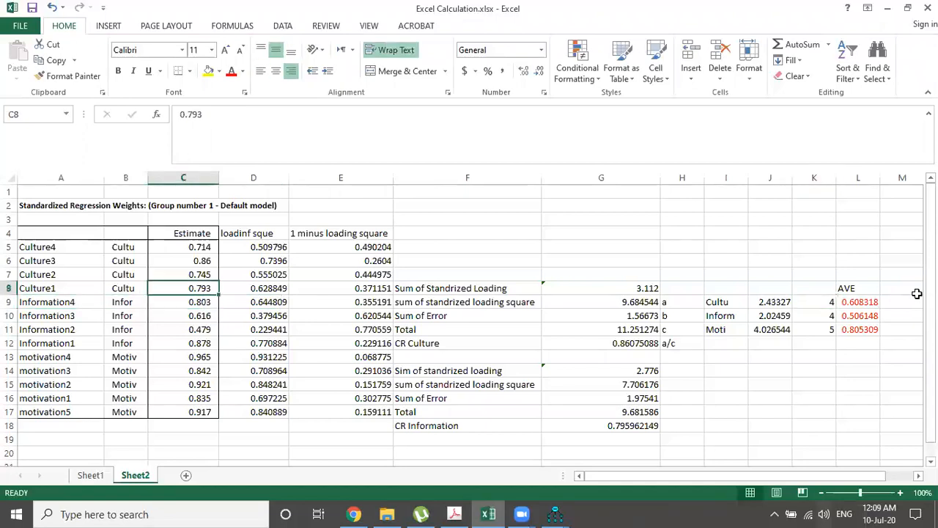
key(Right)
key(Left)
key(Right)
key(shift+Down)
key(shift+Down)
key(shift+Down)
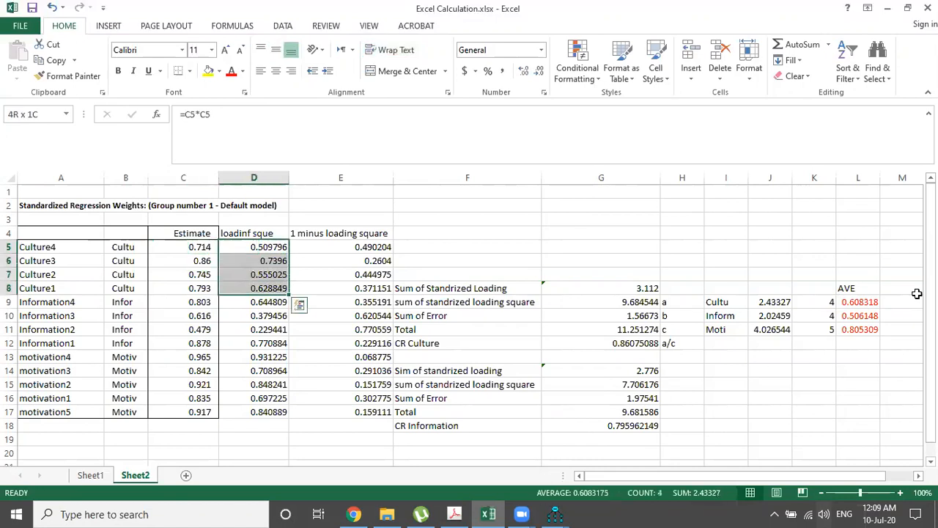
click(770, 306)
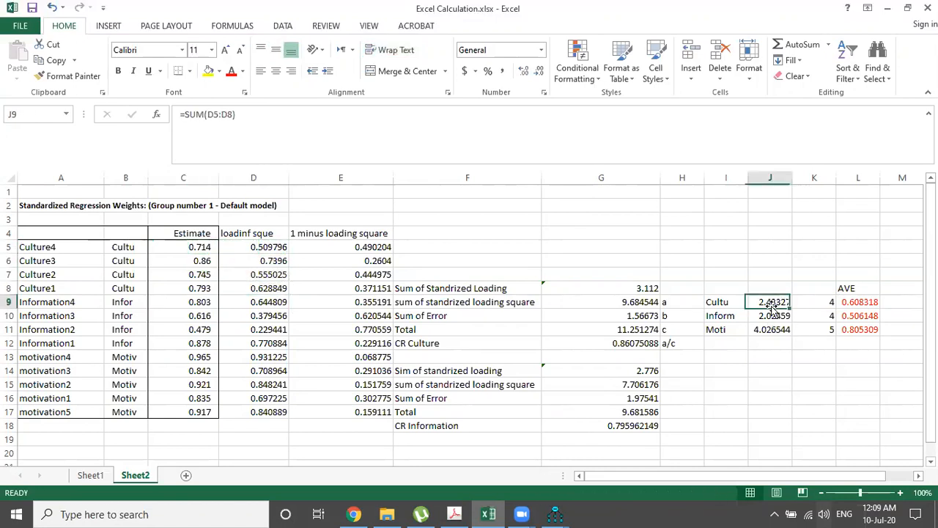
click(812, 302)
click(856, 300)
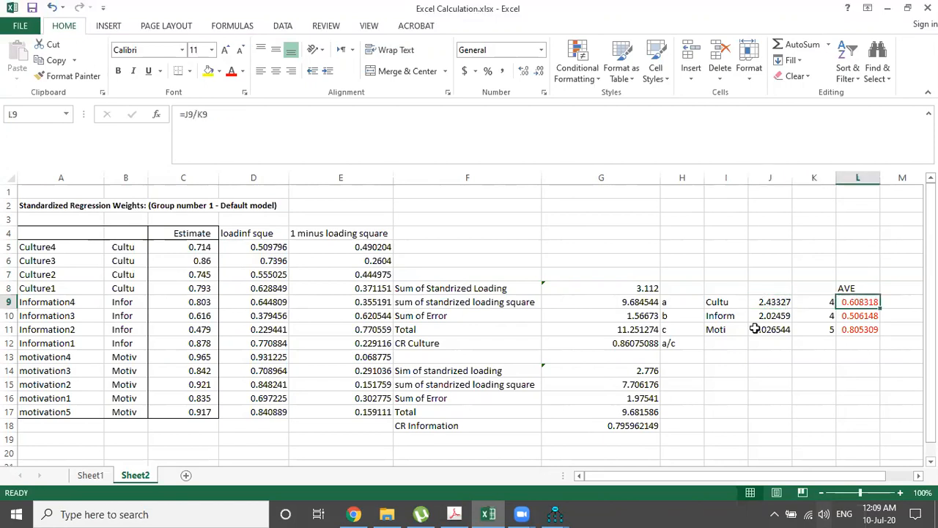
Step: Review the validity criteria in Sheet1 and switch to Amos to inspect the standardized regression weights and the Model 1 path diagram
click(77, 480)
scroll(260, 303, up, 1)
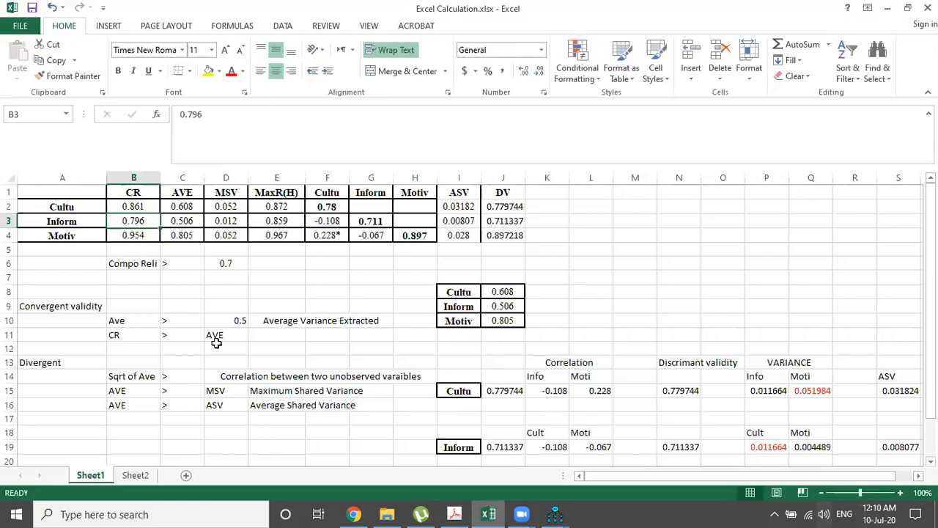
click(555, 514)
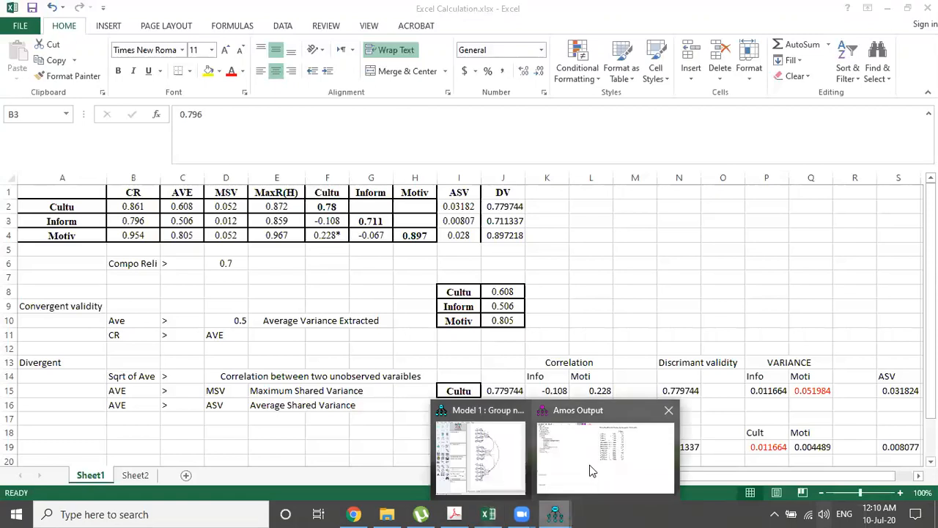
click(589, 465)
mouse_move(555, 514)
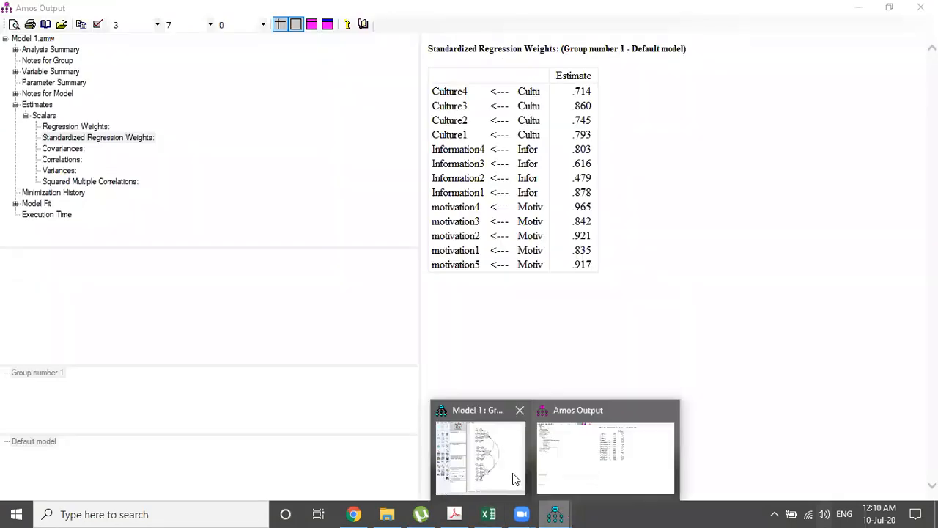
click(516, 478)
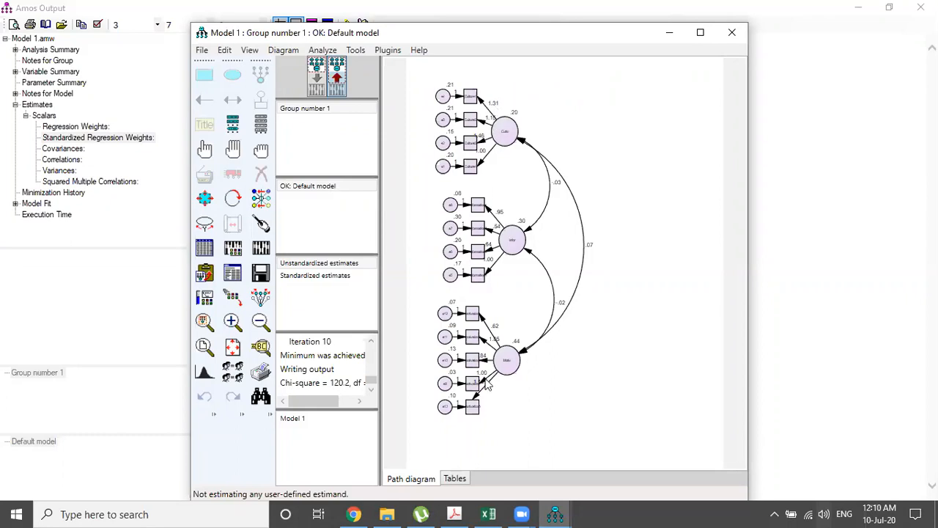
Step: Switch back to Excel and examine the Culture, Information and motivation item loadings in the Estimate column of Sheet2
click(488, 514)
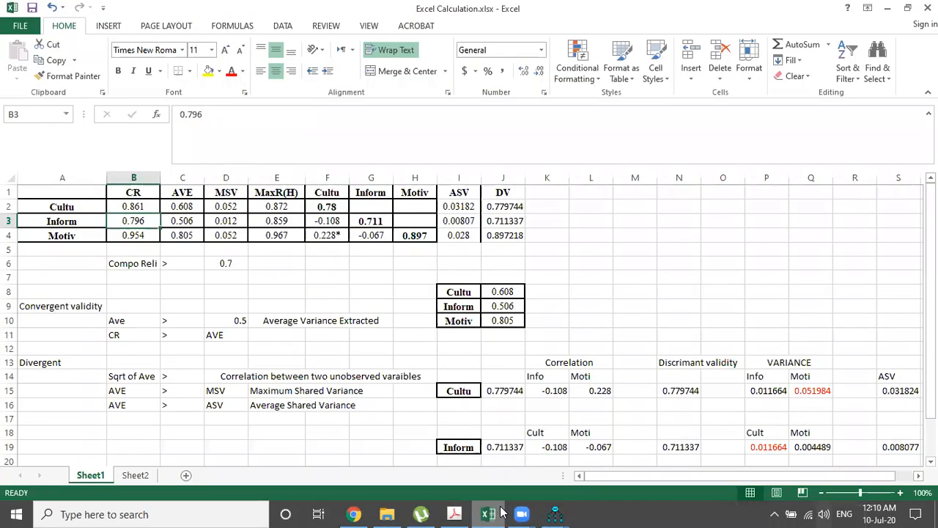
click(134, 474)
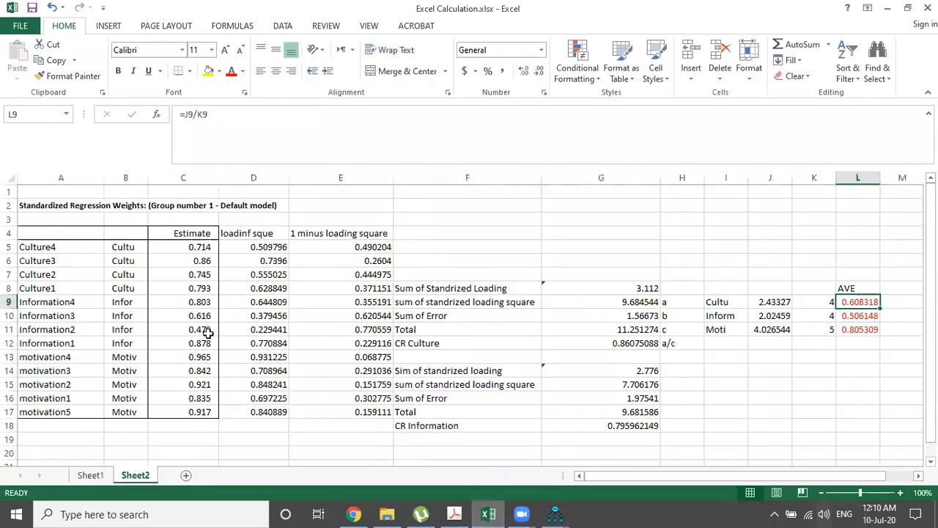
click(195, 247)
key(Down)
key(Down)
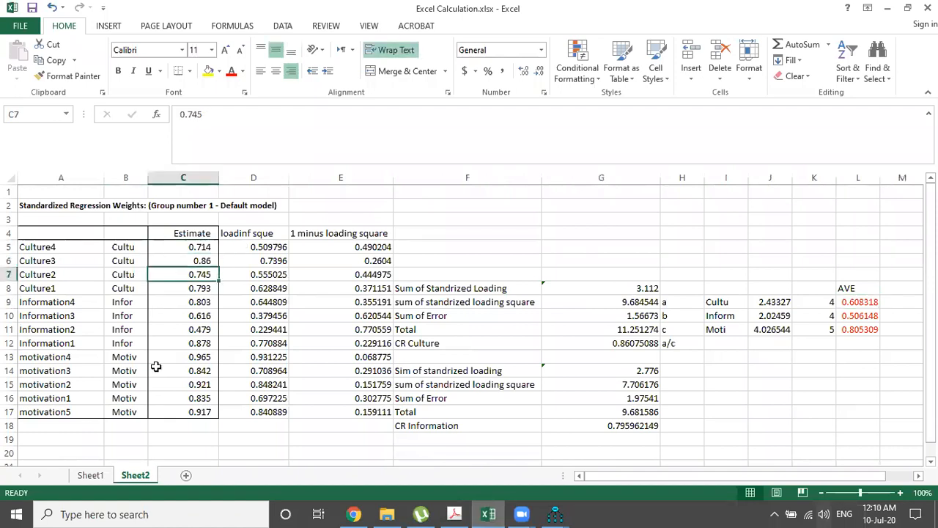
key(Down)
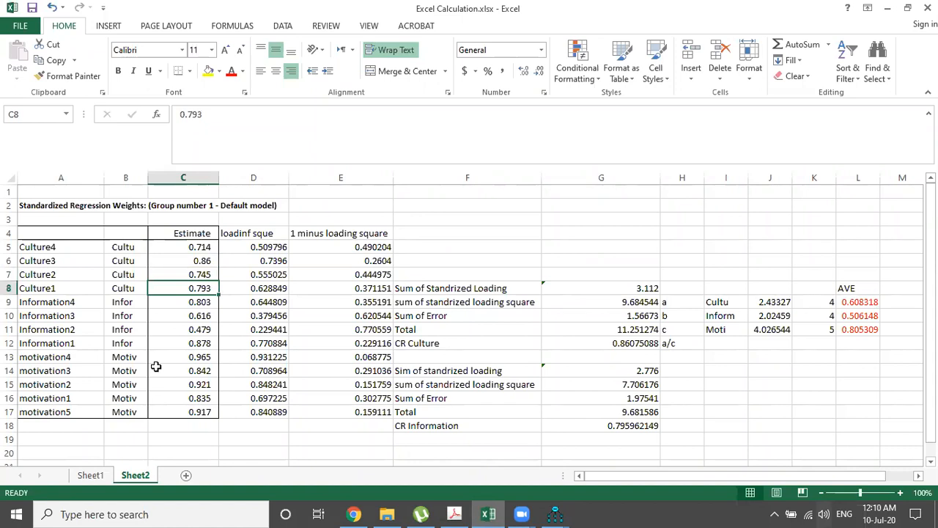
key(Down)
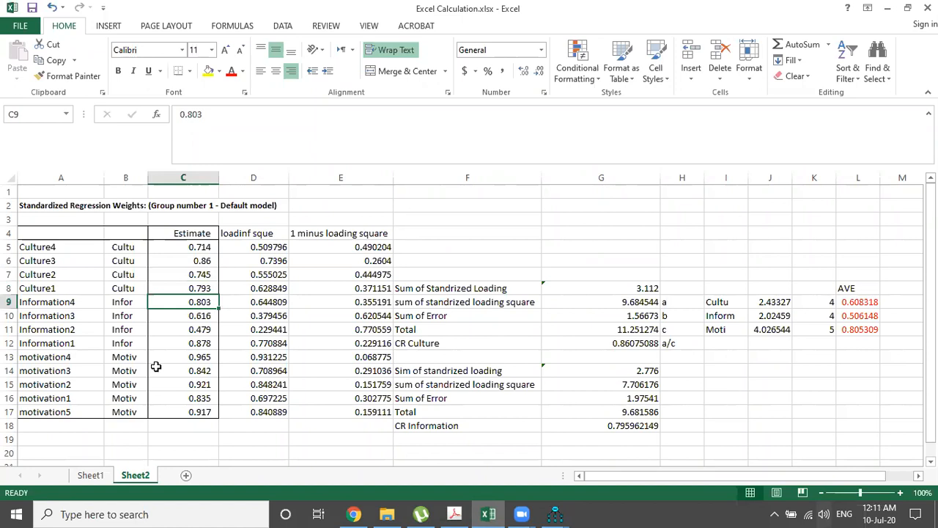
key(Down)
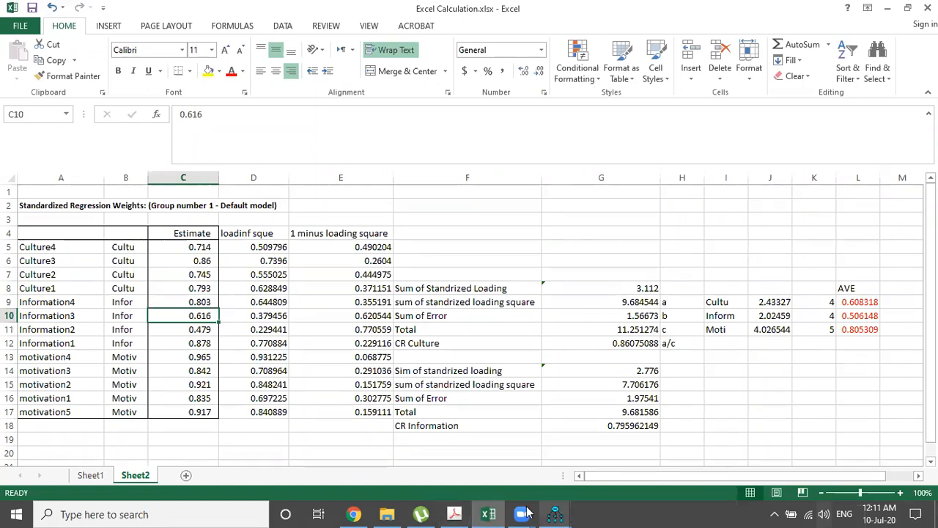
click(164, 359)
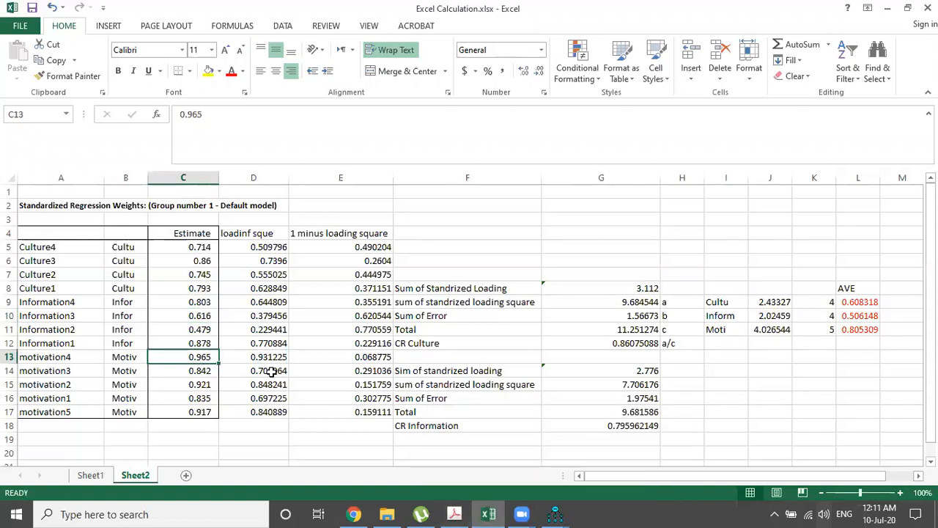
key(Down)
key(Down)
key(Down)
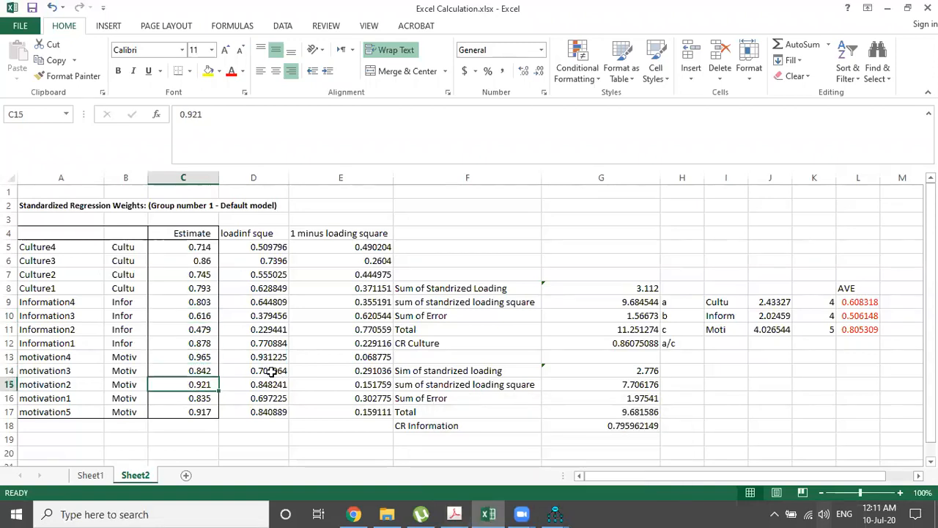
key(Down)
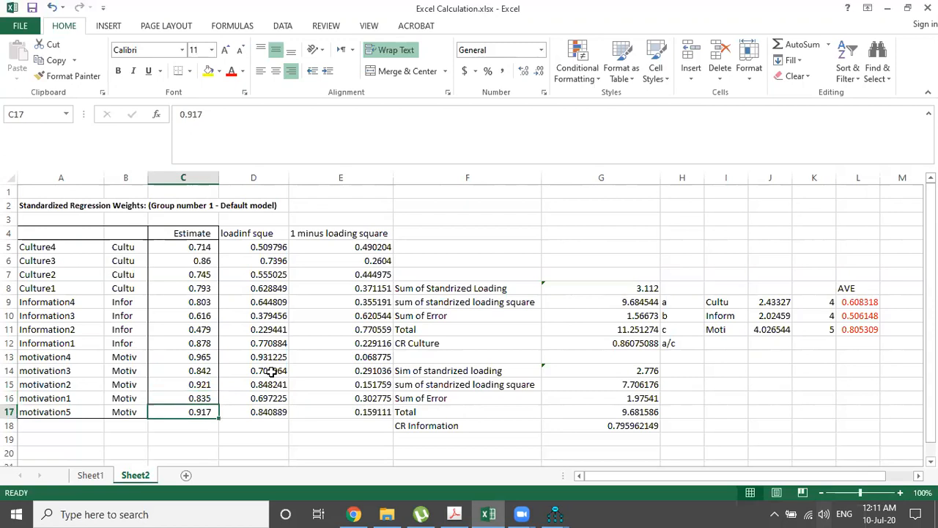
key(Up)
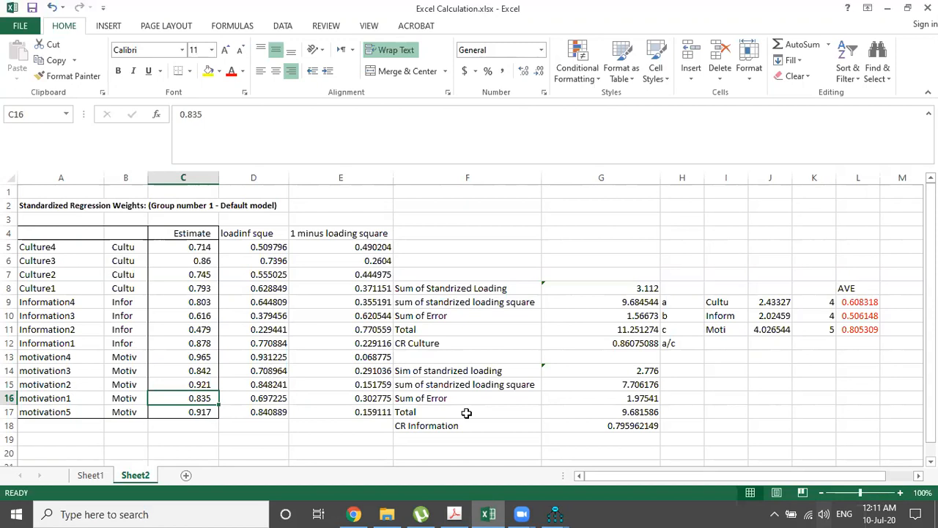
Step: Inspect the Model 1 path diagram in Amos again and return to Sheet2 in Excel to review the motivation loadings and error values
mouse_move(555, 514)
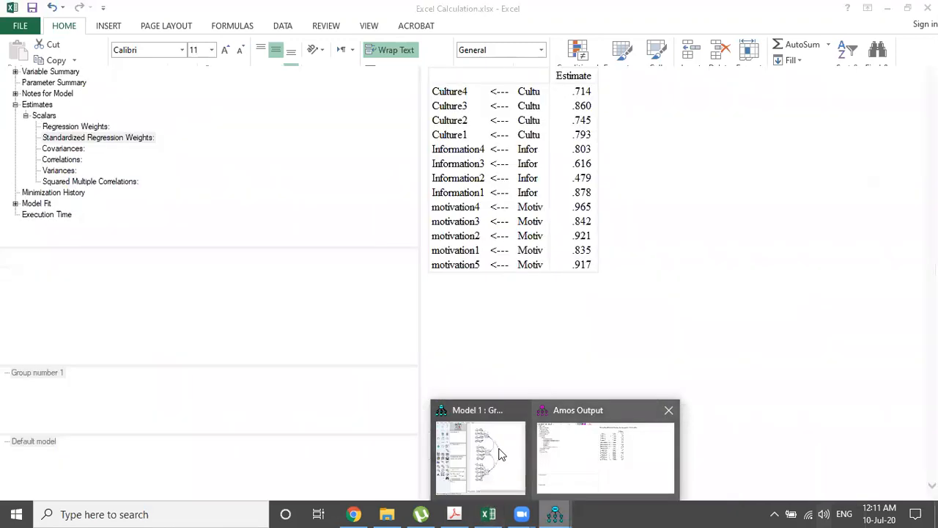
click(487, 408)
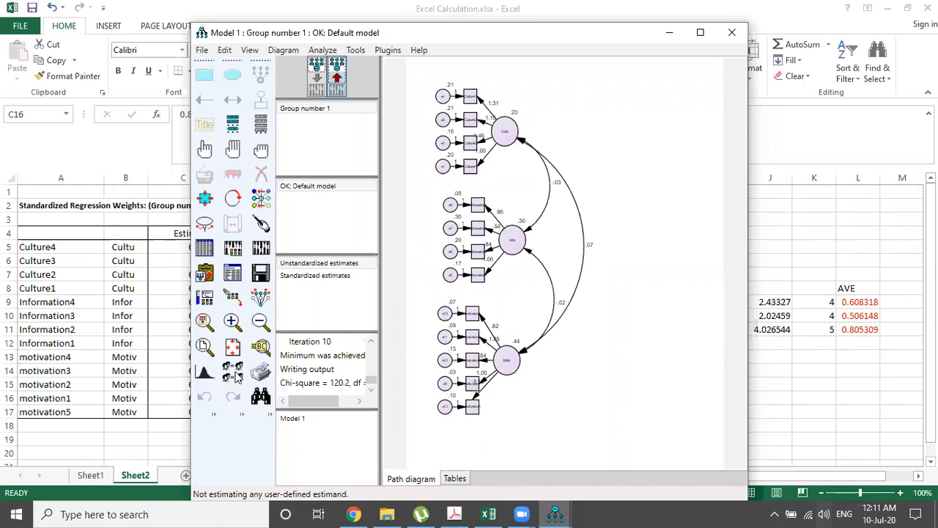
click(117, 442)
key(Up)
key(Up)
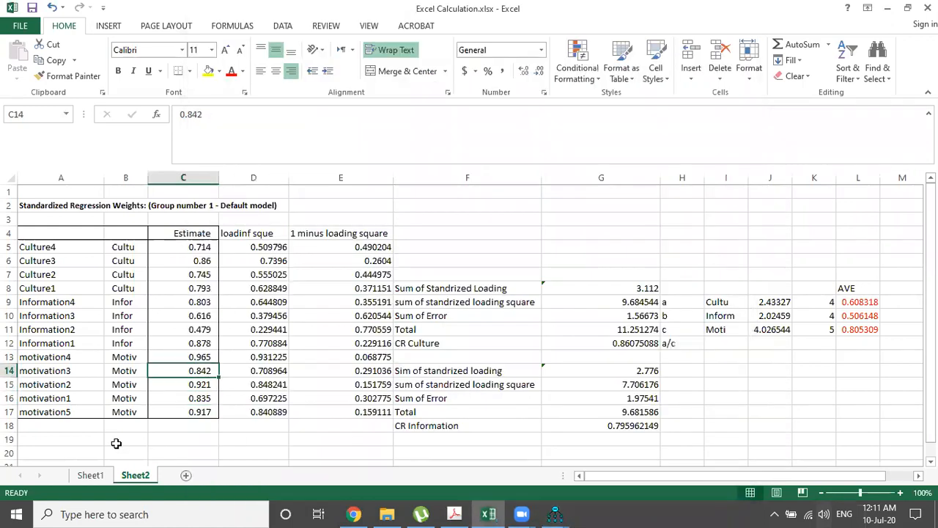
key(Left)
key(Right)
click(314, 405)
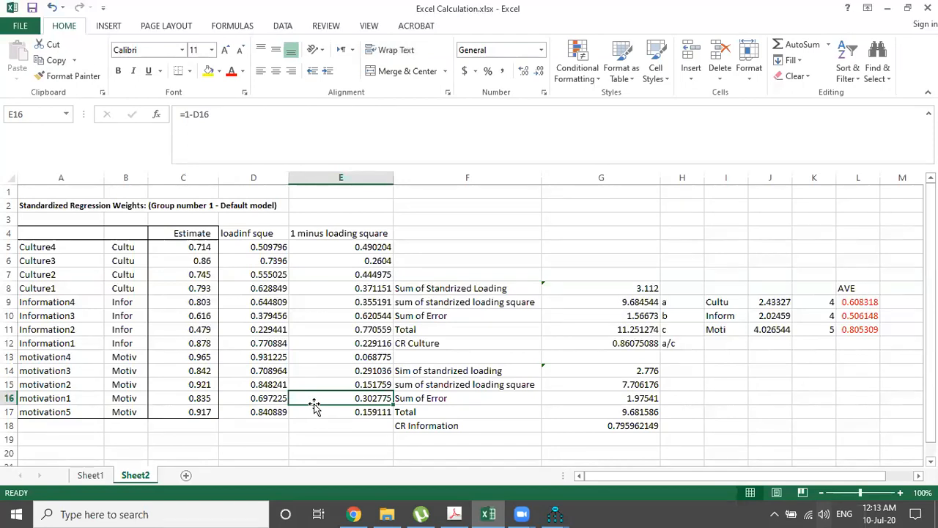
click(524, 250)
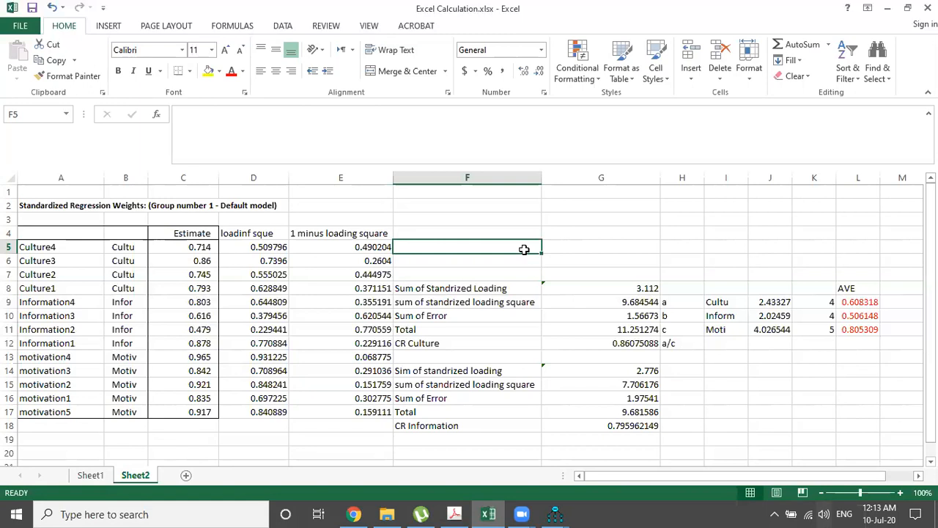
Step: Review the validity criteria and the correlation, discriminant validity and variance tables in Sheet1, glancing at the Sheet2 calculations in between
click(92, 475)
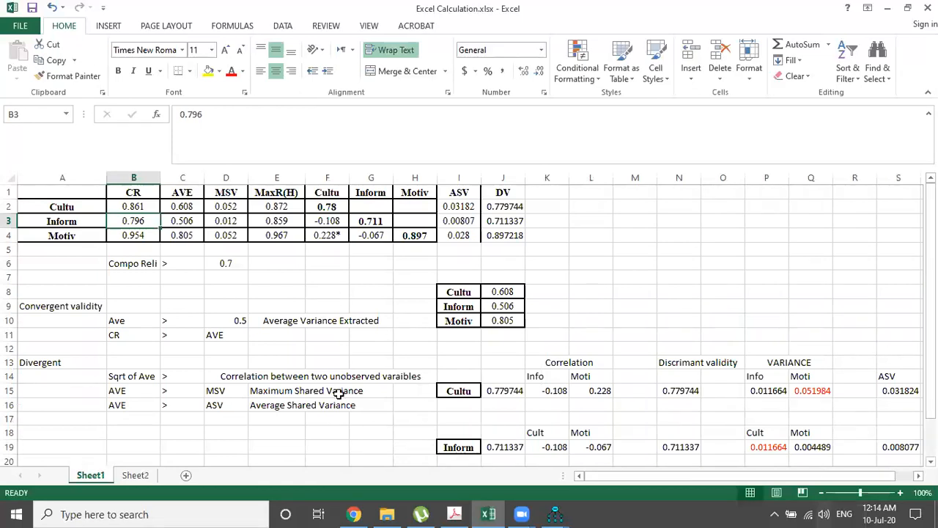
scroll(388, 365, down, 1)
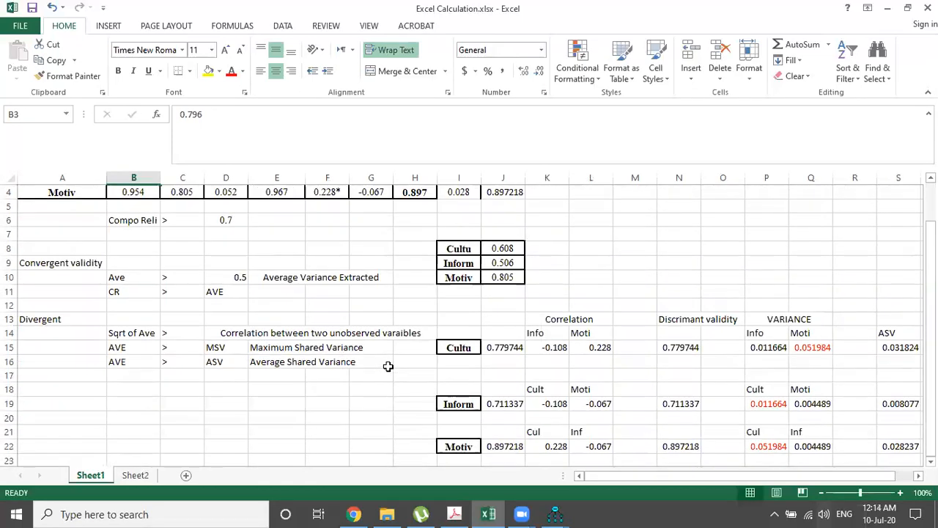
scroll(387, 365, down, 1)
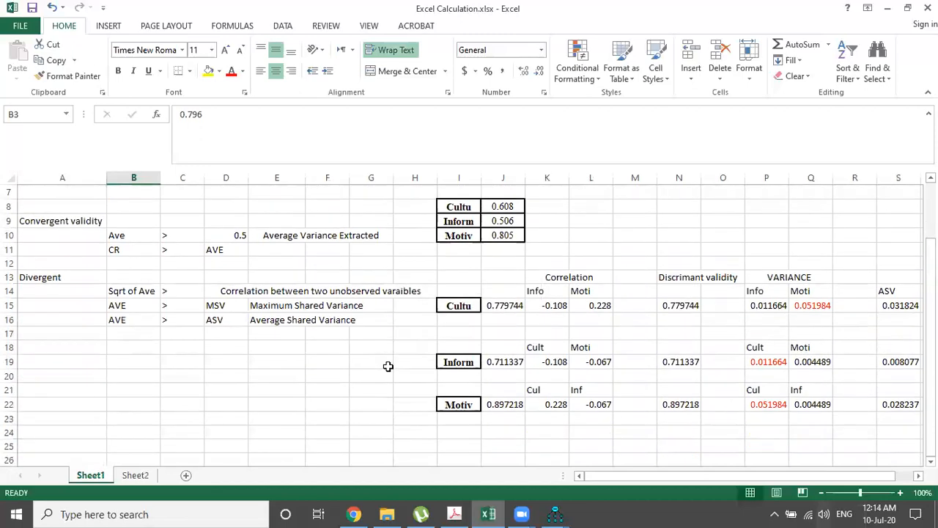
click(135, 474)
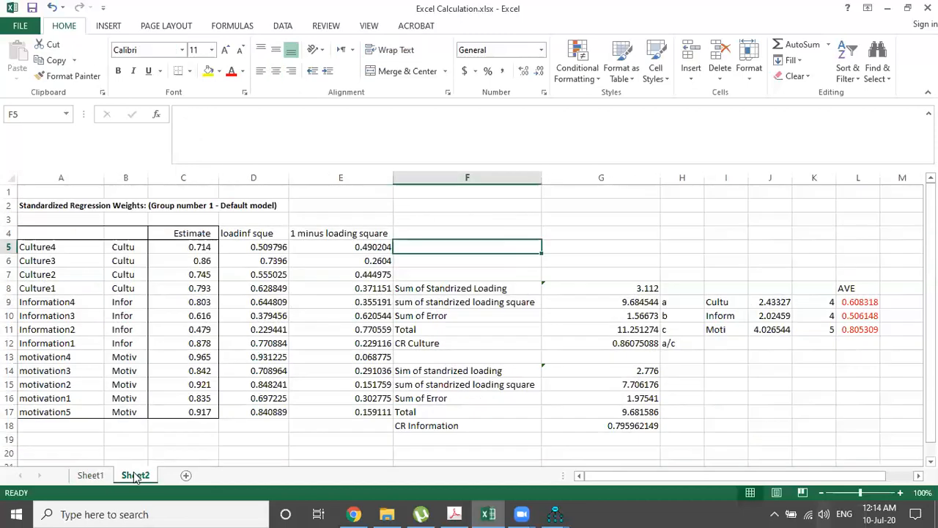
click(90, 475)
scroll(513, 400, up, 2)
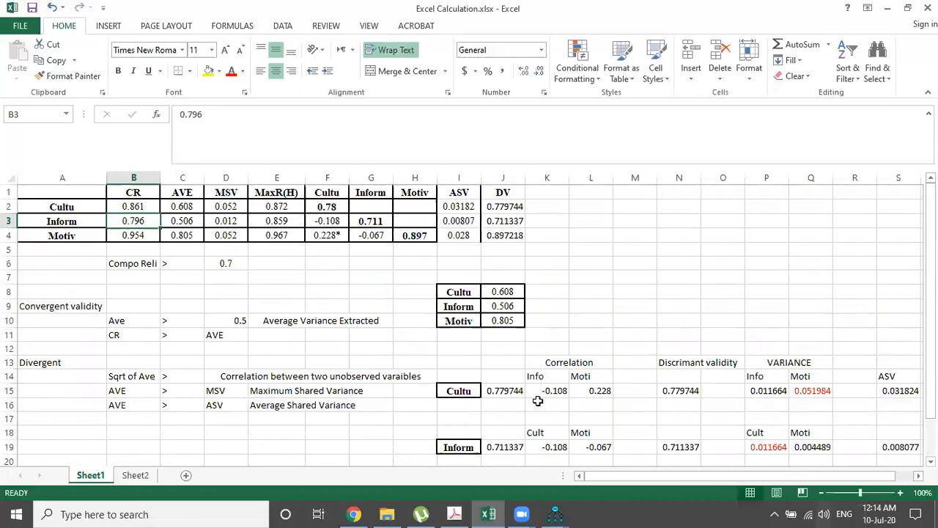